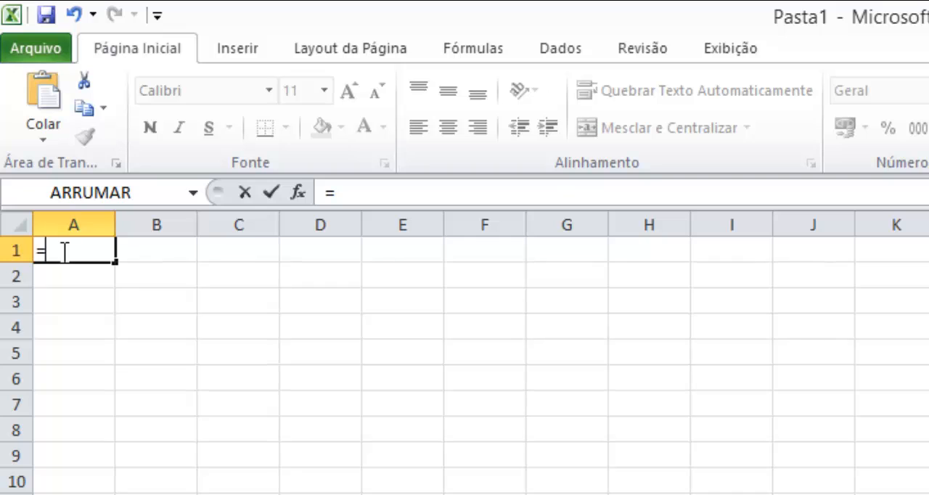
- Enter the formula =VALOR("123") in cell A1 and clear the cell again
{"action": "type", "text": "va"}
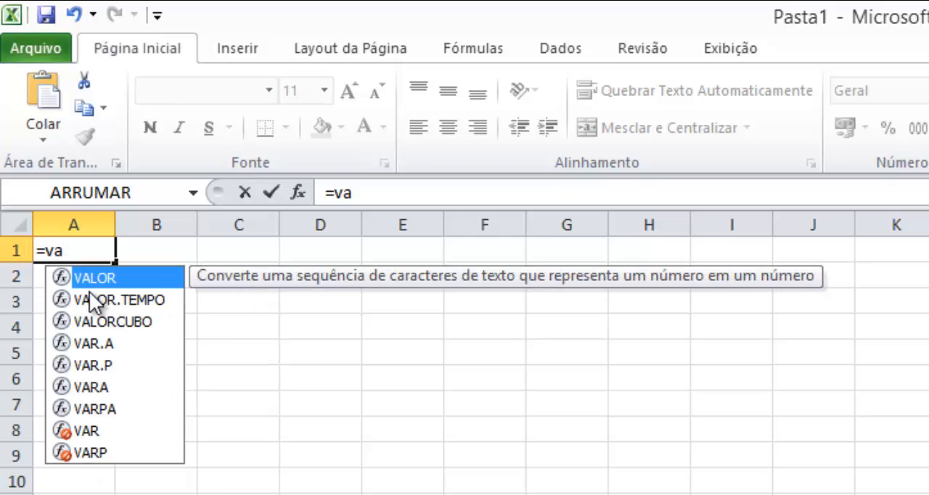
{"action": "double_click", "coordinate": [97, 277]}
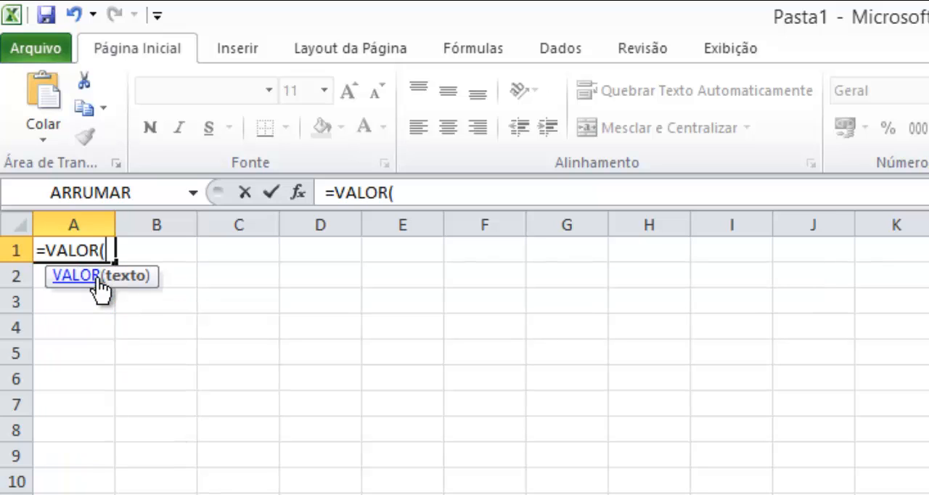
{"action": "left_click", "coordinate": [457, 193]}
{"action": "type", "text": "\""}
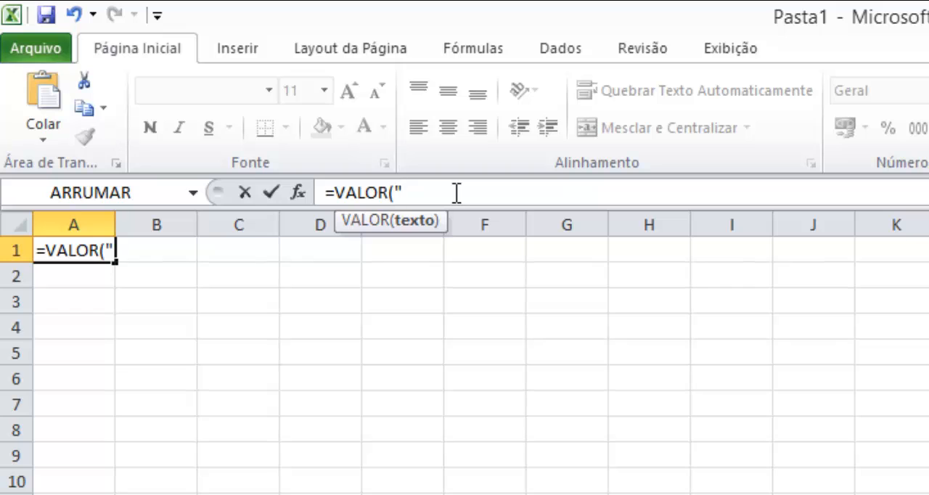
{"action": "type", "text": "123"}
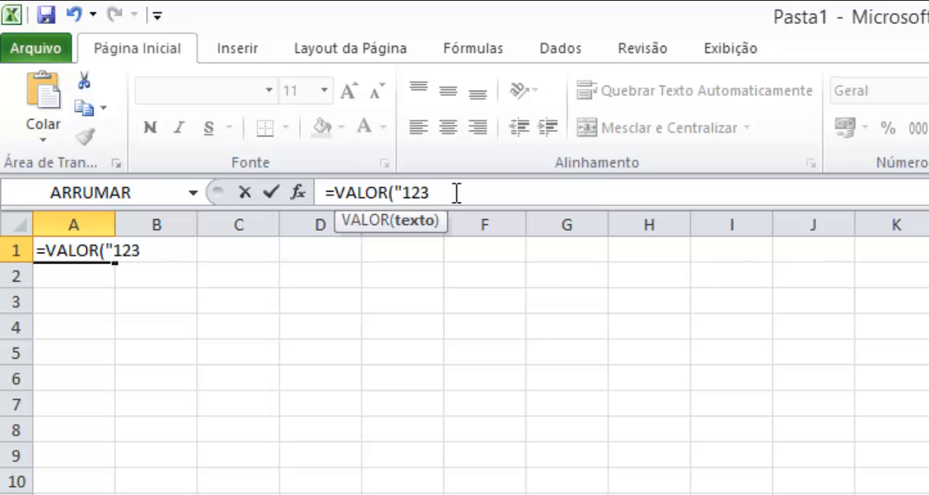
{"action": "type", "text": "\")"}
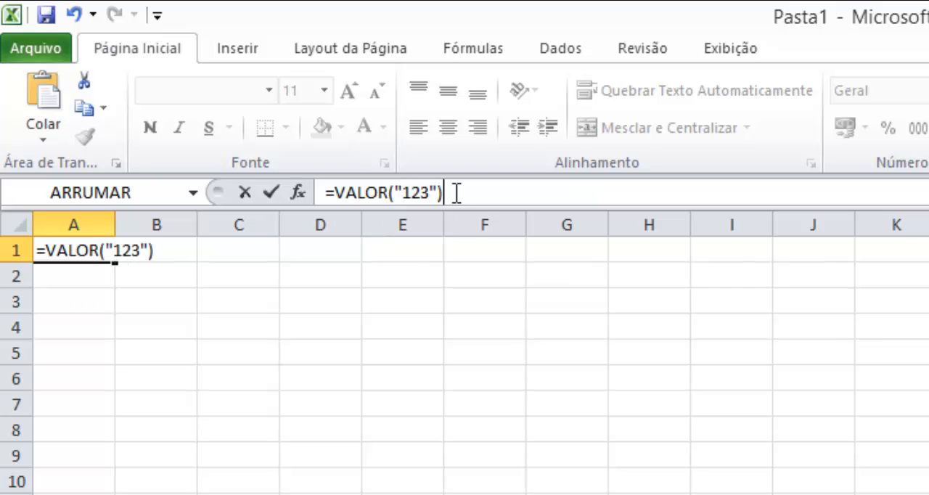
{"action": "key", "text": "Return"}
{"action": "key", "text": "Up"}
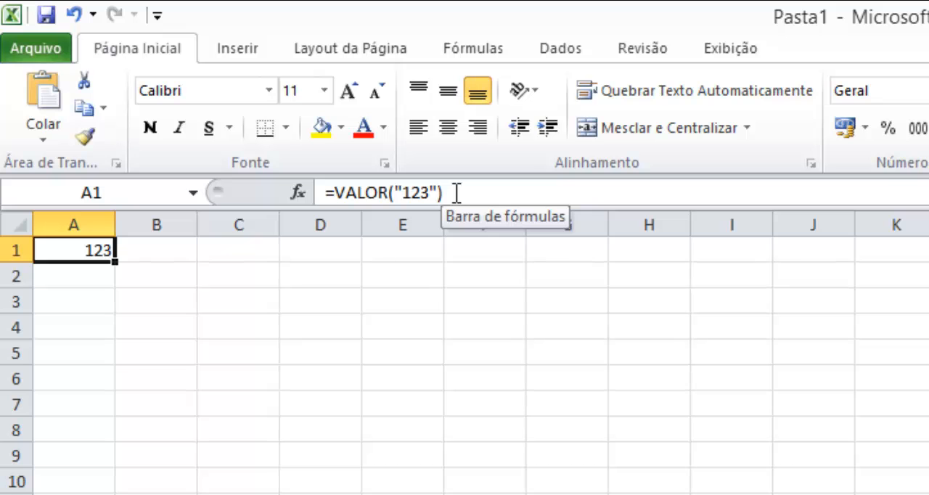
{"action": "key", "text": "Delete"}
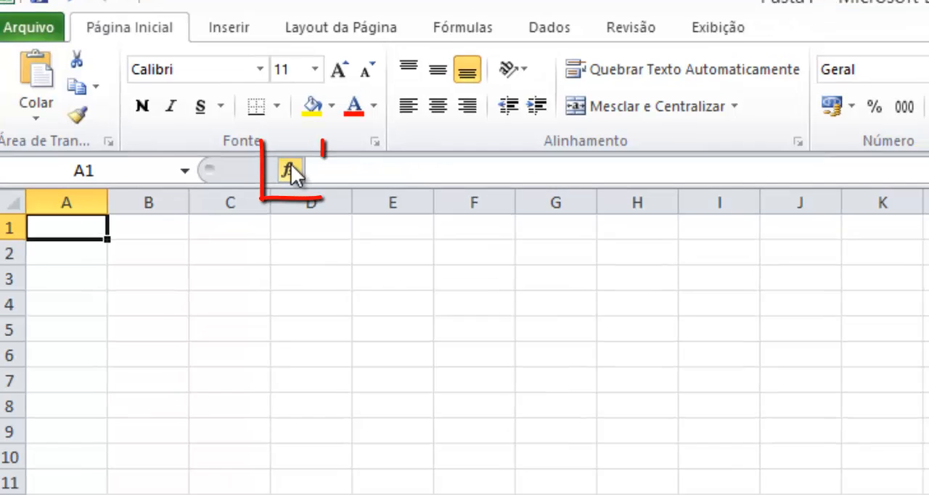
- Look up the VALOR function and its description in the Texto category of the Insert Function dialog, and leave without inserting it
{"action": "left_click", "coordinate": [301, 194]}
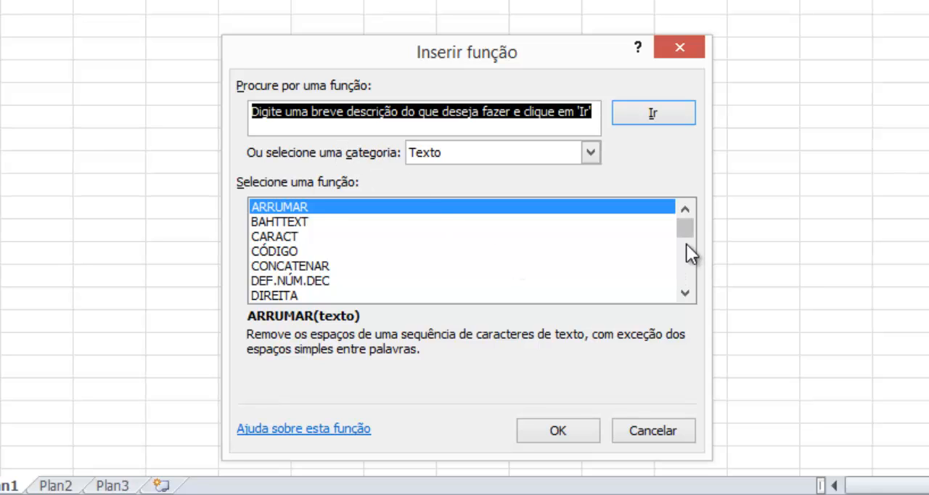
{"action": "scroll", "coordinate": [692, 265], "scroll_direction": "down", "scroll_amount": 2}
{"action": "scroll", "coordinate": [694, 264], "scroll_direction": "down", "scroll_amount": 4}
{"action": "left_click", "coordinate": [285, 293]}
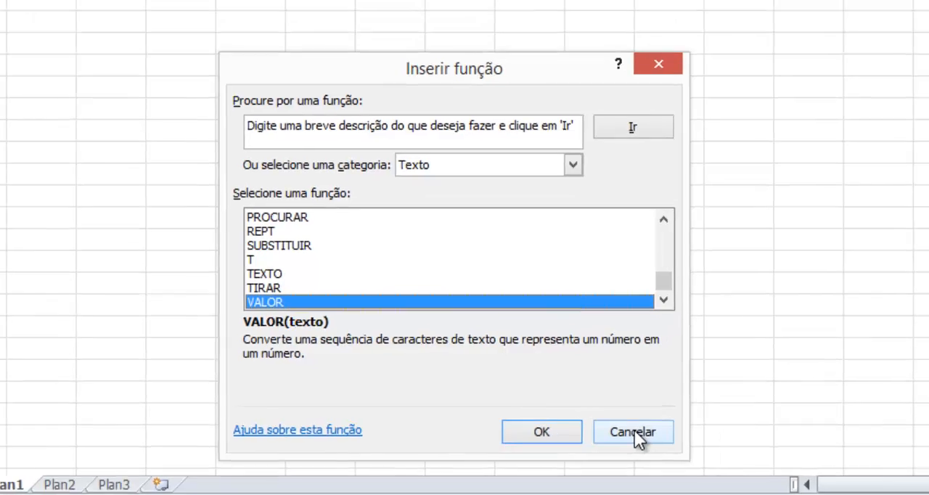
{"action": "left_click", "coordinate": [654, 430]}
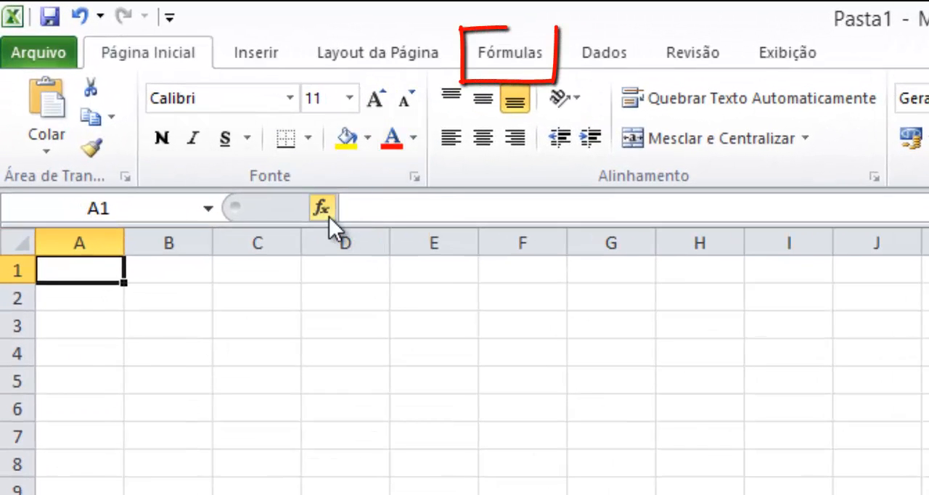
- Browse the list of Texto functions in the function library
{"action": "left_click", "coordinate": [500, 55]}
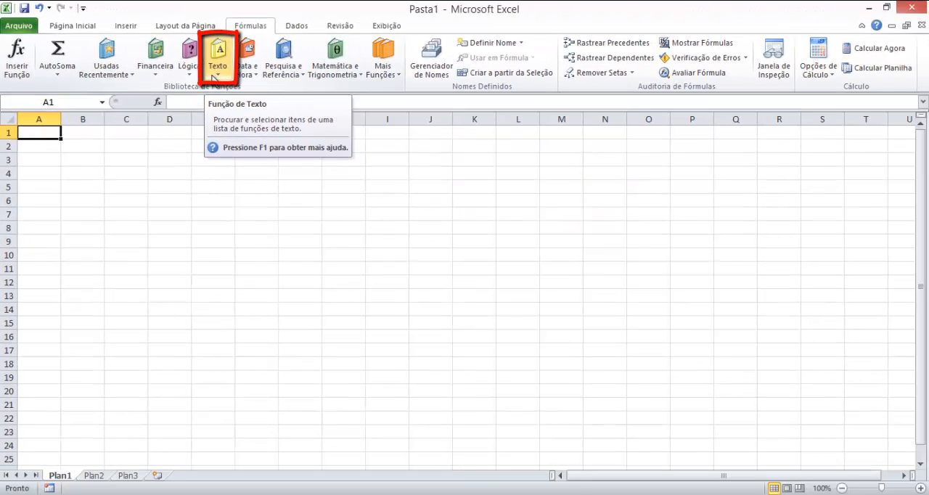
{"action": "left_click", "coordinate": [213, 72]}
{"action": "scroll", "coordinate": [252, 249], "scroll_direction": "down", "scroll_amount": 2}
{"action": "scroll", "coordinate": [254, 251], "scroll_direction": "up", "scroll_amount": 2}
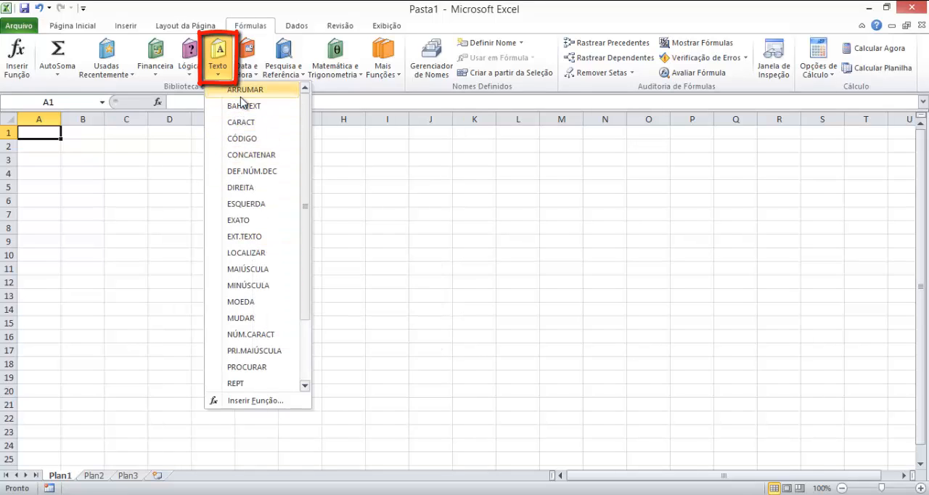
- Enter the text "Curso de Excel Intermediário" in cell A1
{"action": "left_click", "coordinate": [46, 132]}
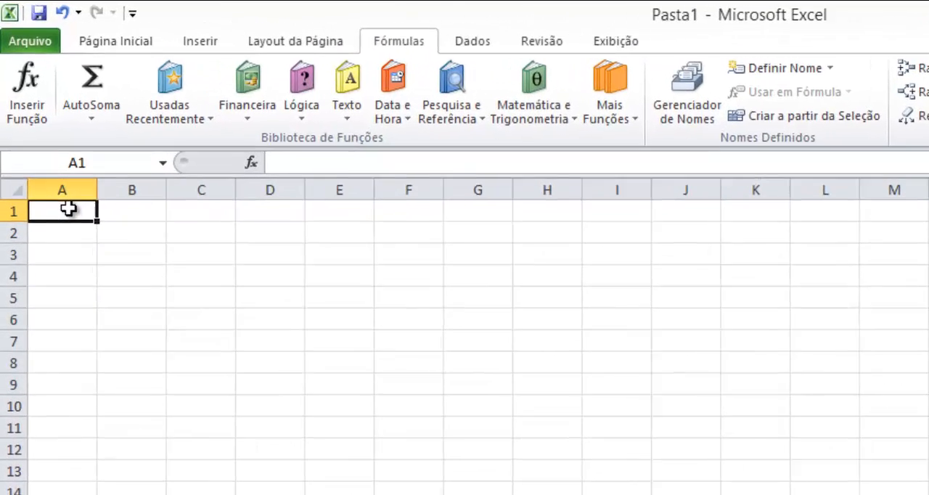
{"action": "type", "text": "C"}
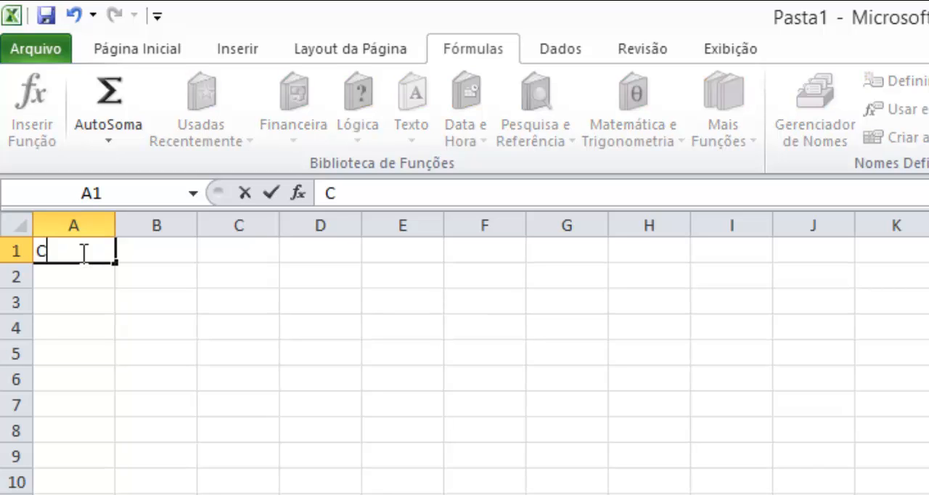
{"action": "type", "text": "urso de "}
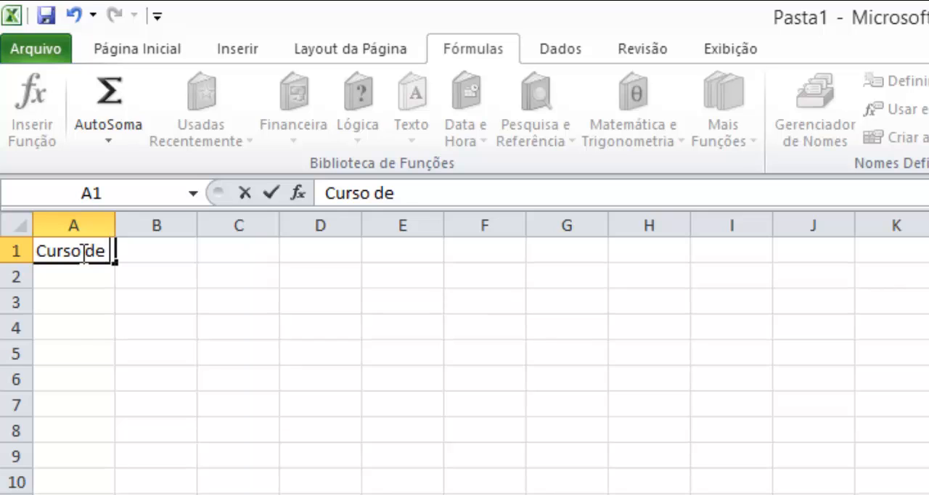
{"action": "type", "text": "Excel In"}
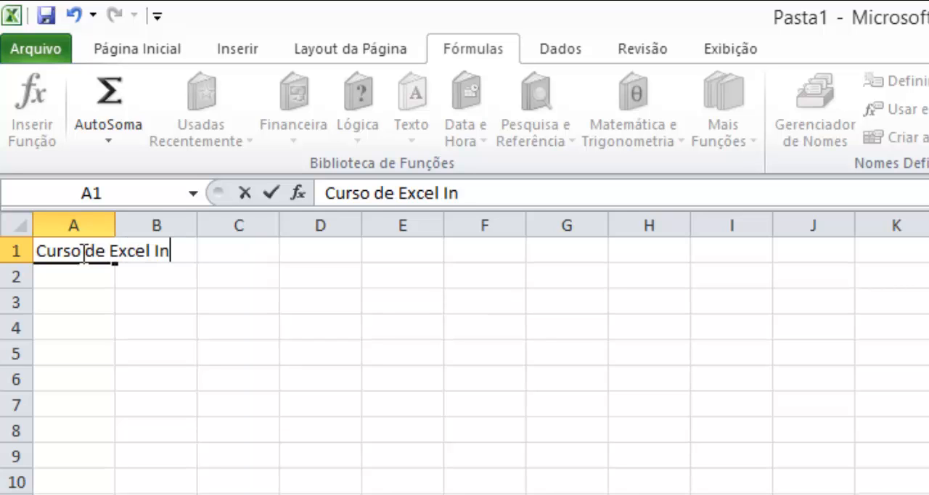
{"action": "type", "text": "termediário"}
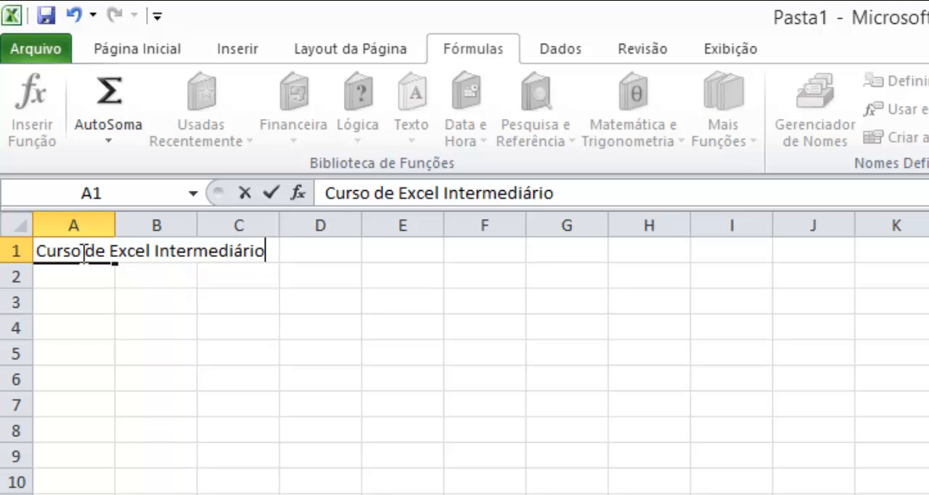
{"action": "key", "text": "Return"}
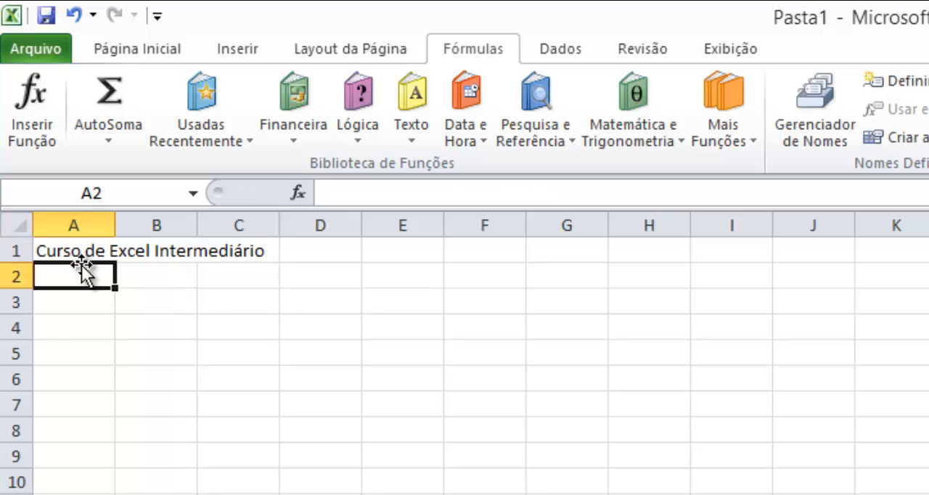
- Insert the ARRUMAR function in cell A2, using a person's full name padded with leading and trailing spaces as its text
{"action": "left_click", "coordinate": [419, 143]}
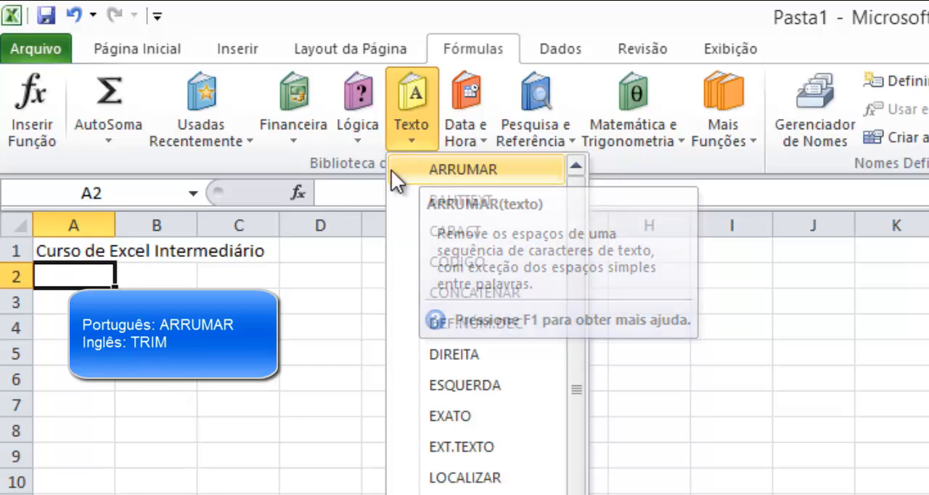
{"action": "left_click", "coordinate": [400, 174]}
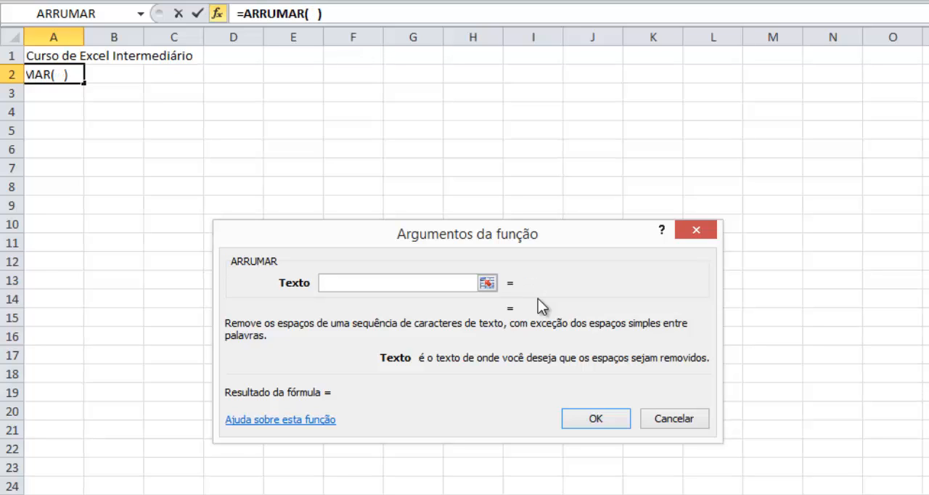
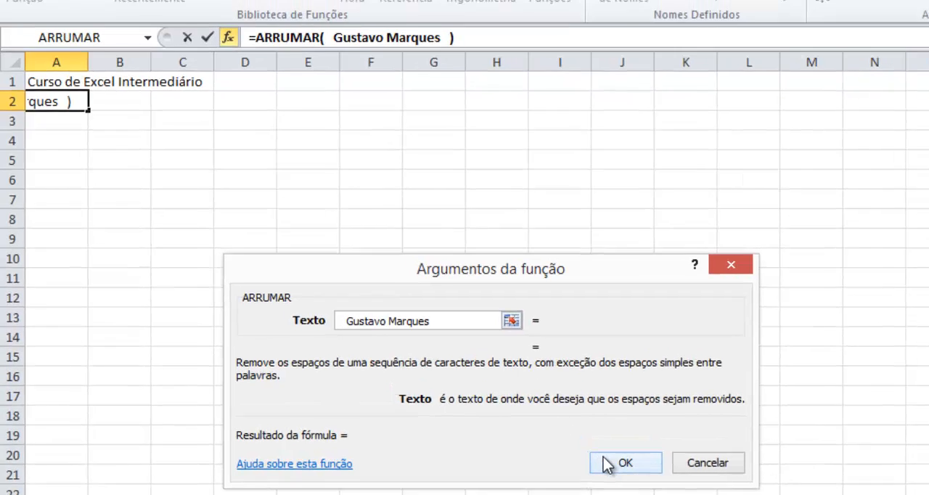
{"action": "left_click", "coordinate": [607, 465]}
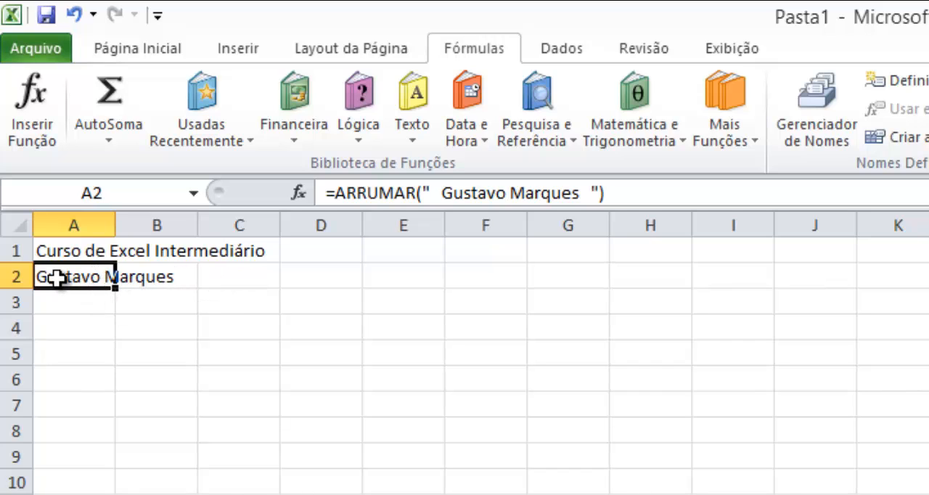
- Extend the ARRUMAR formula in A2 by joining a literal "." before and after it with &
{"action": "left_click", "coordinate": [333, 193]}
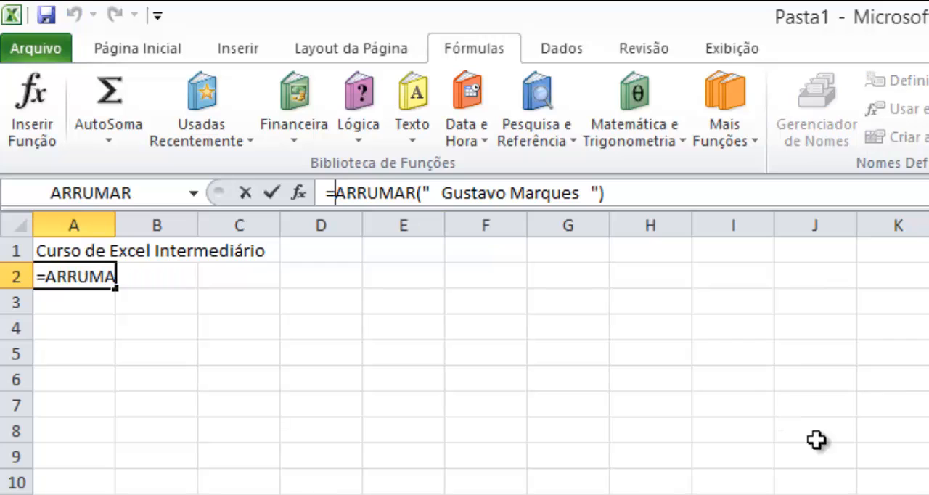
{"action": "type", "text": "\".\""}
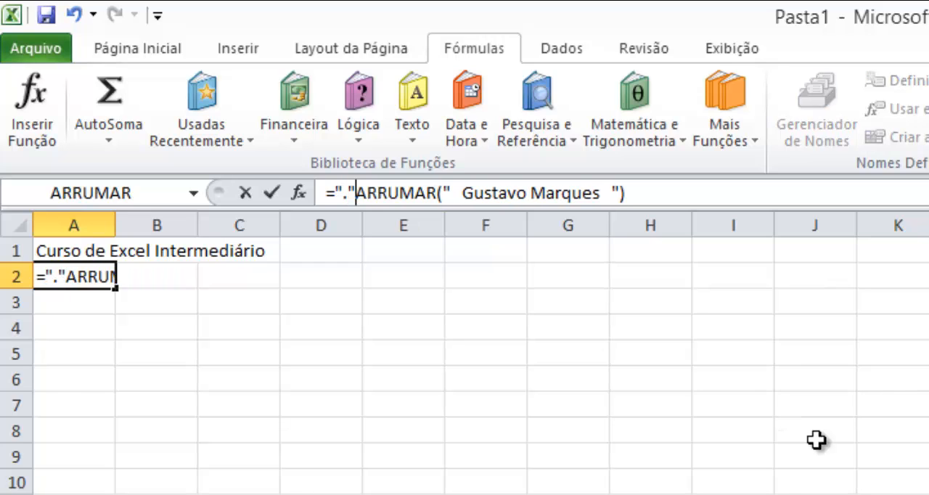
{"action": "type", "text": "&"}
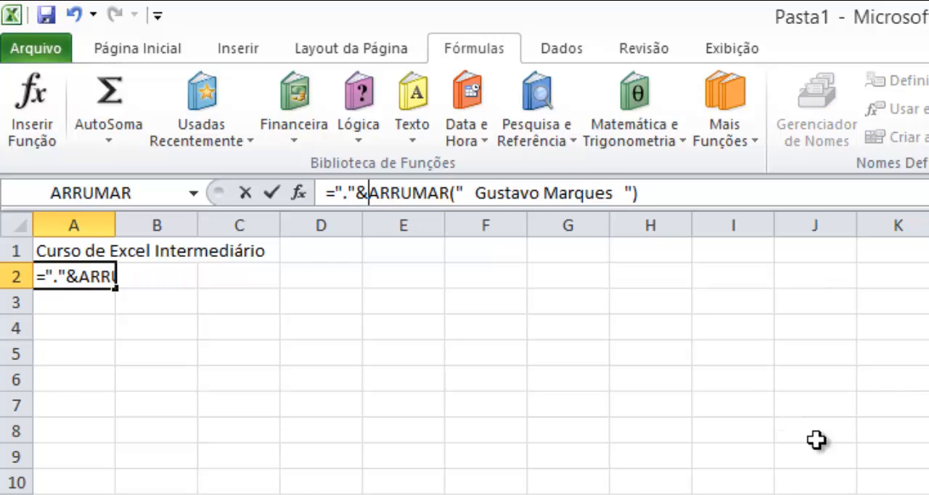
{"action": "key", "text": "End"}
{"action": "type", "text": "&"}
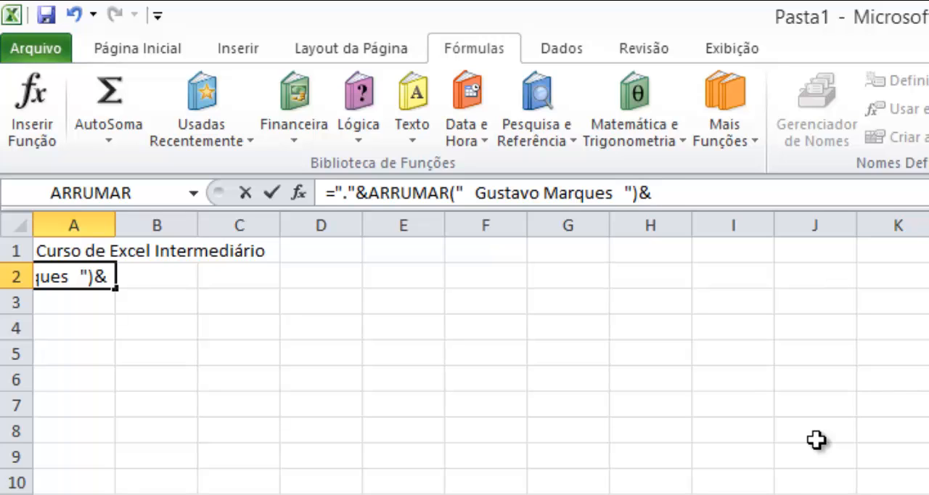
{"action": "type", "text": "\".\""}
{"action": "key", "text": "Return"}
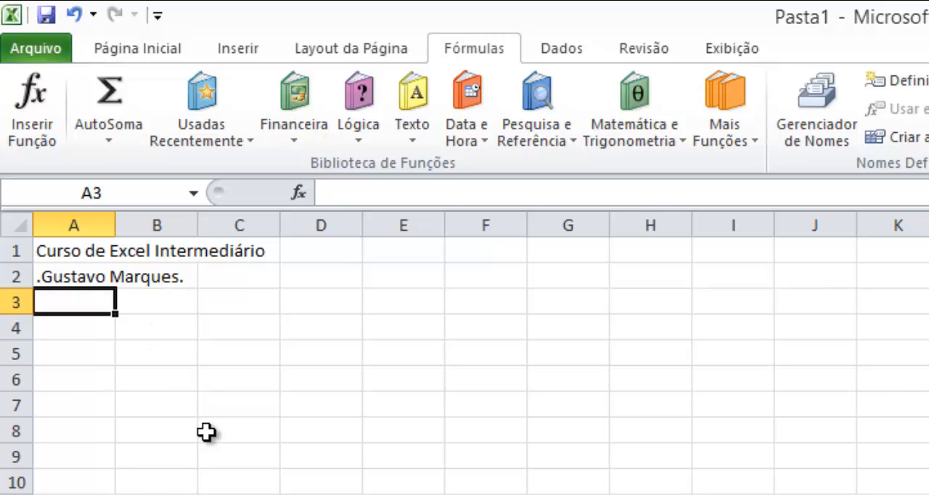
- Clear cell A2 and start inserting the BAHTTEXT function there
{"action": "key", "text": "Up"}
{"action": "key", "text": "Delete"}
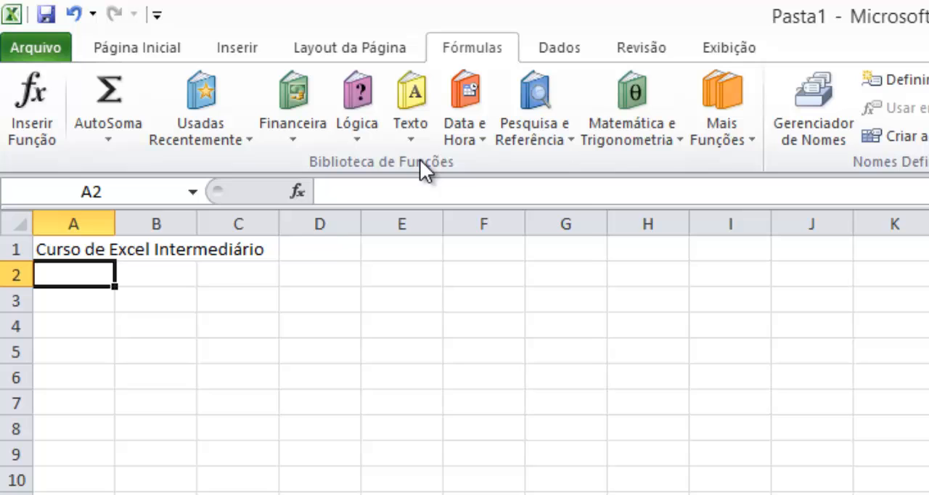
{"action": "left_click", "coordinate": [379, 128]}
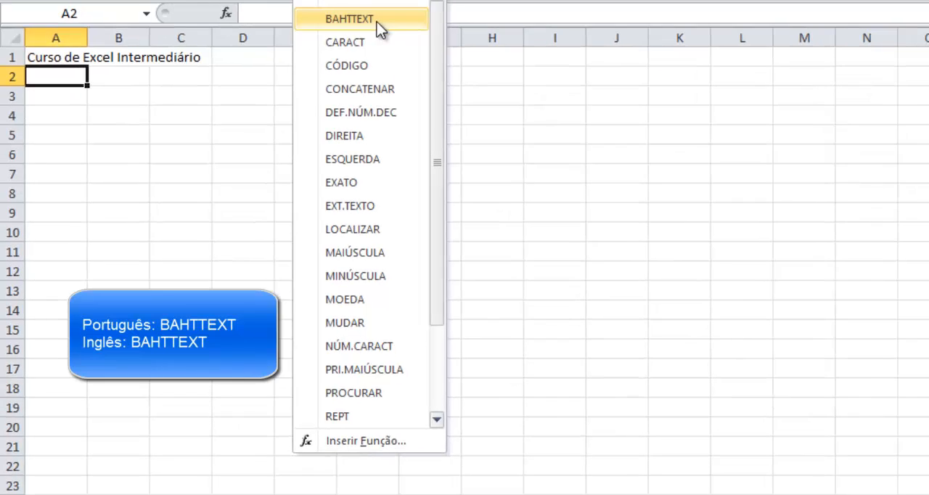
{"action": "left_click", "coordinate": [377, 22]}
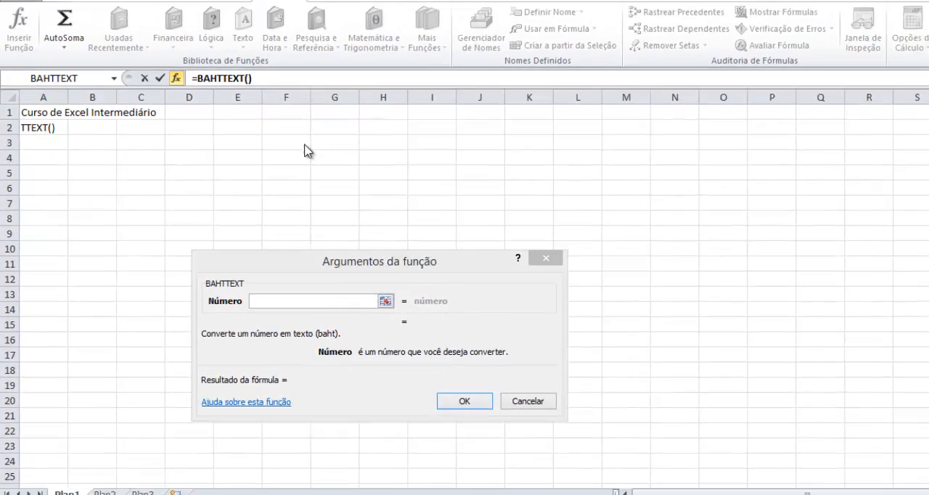
- Check the English equivalent of BAHTTEXT in the function list in Notepad++, and return to the function's Número argument in Excel
{"action": "key", "text": "alt+Tab"}
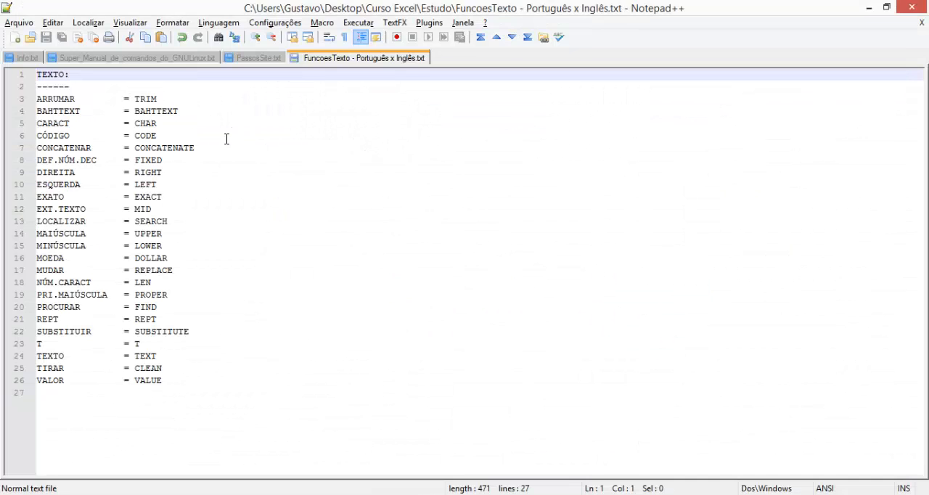
{"action": "double_click", "coordinate": [146, 110]}
{"action": "key", "text": "alt+Tab"}
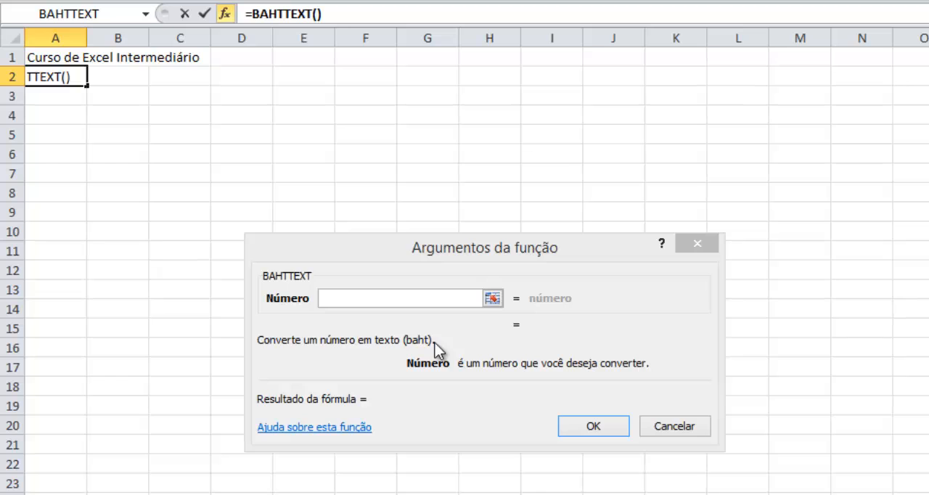
{"action": "left_click", "coordinate": [440, 295]}
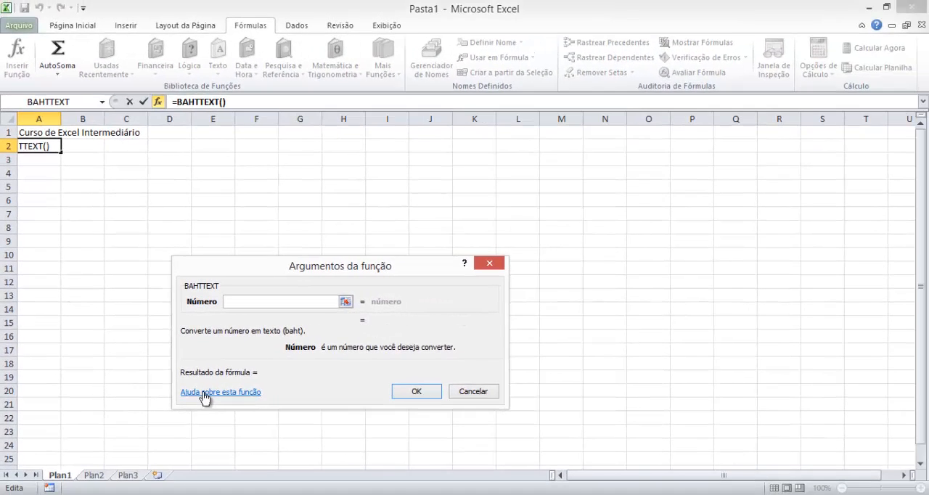
- Read the help article for the BAHTTEXT function in a maximized window, and return to its arguments
{"action": "left_click", "coordinate": [205, 393]}
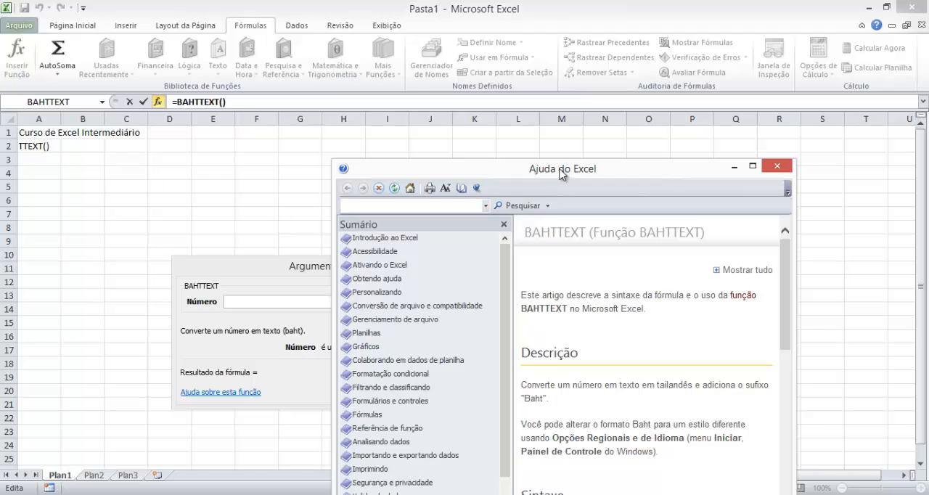
{"action": "double_click", "coordinate": [560, 170]}
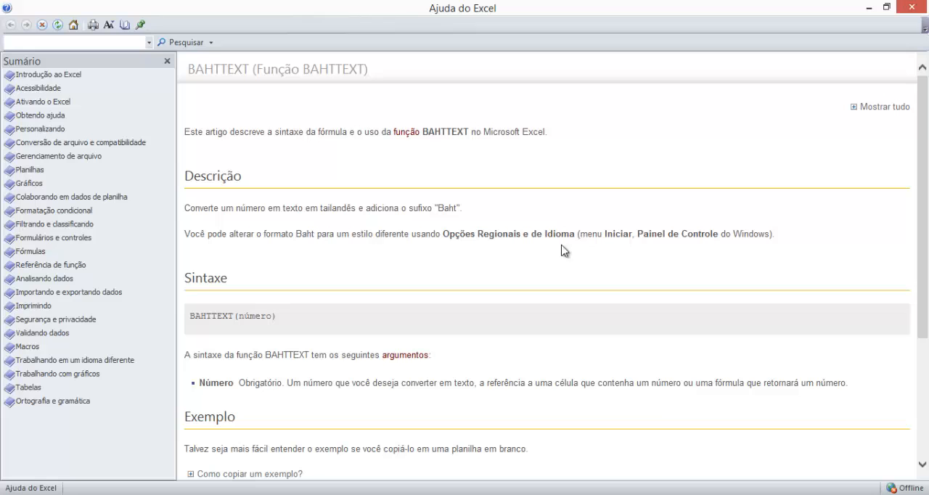
{"action": "left_click", "coordinate": [912, 6]}
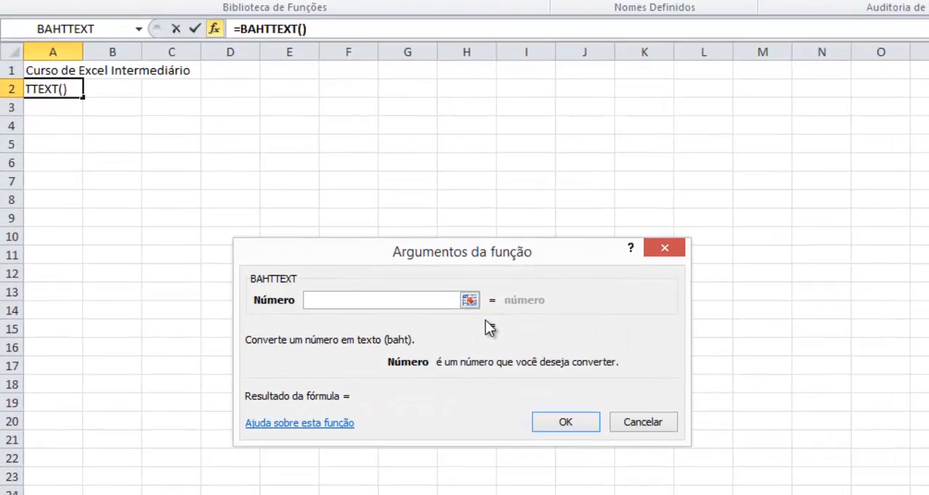
- Set BAHTTEXT's Número argument to 1234 and enter the function in cell A2
{"action": "type", "text": "1234"}
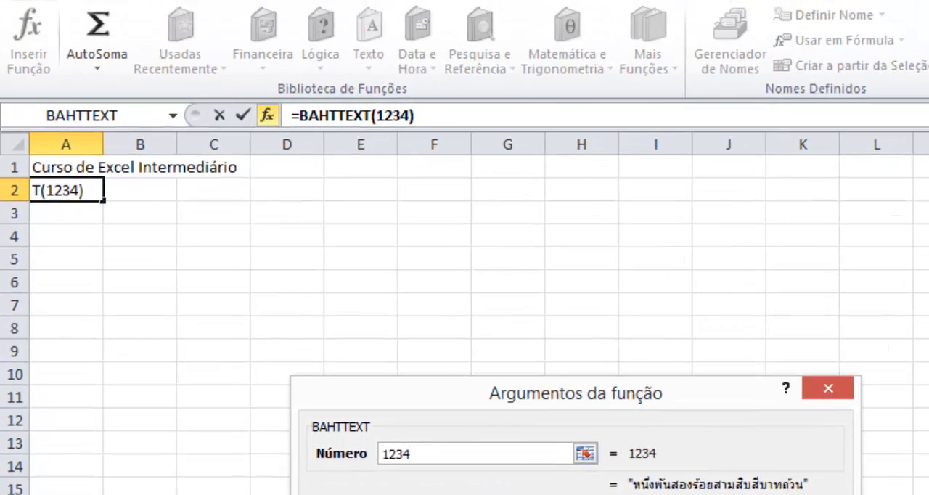
{"action": "left_click", "coordinate": [585, 451]}
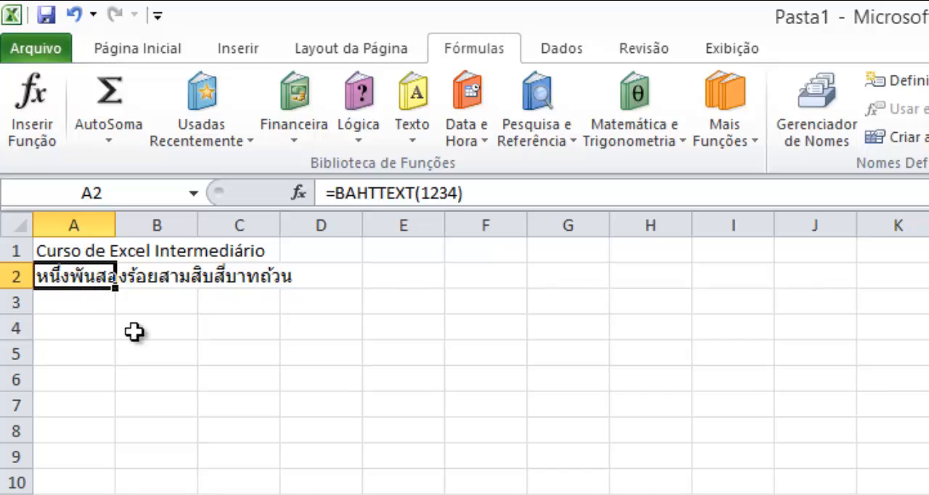
{"action": "left_click", "coordinate": [83, 303]}
{"action": "left_click", "coordinate": [79, 275]}
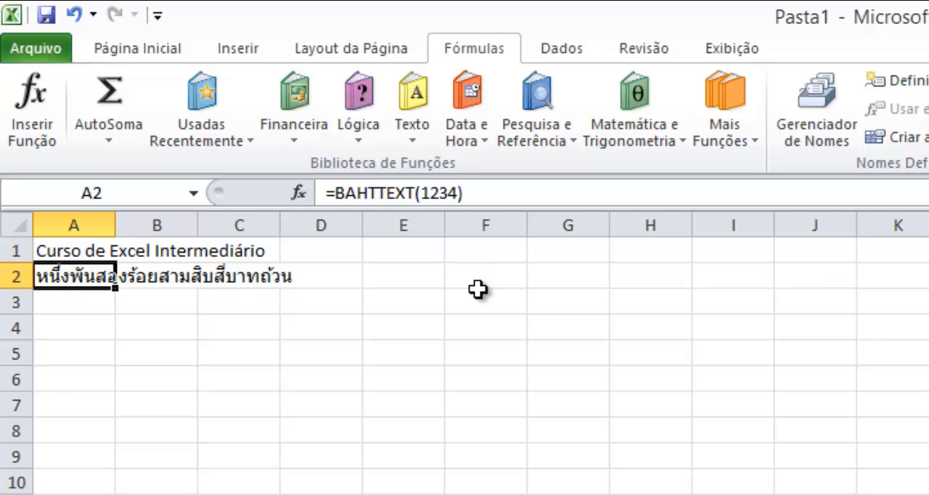
- Clear cell A2 and start inserting the CARACT function there
{"action": "key", "text": "Delete"}
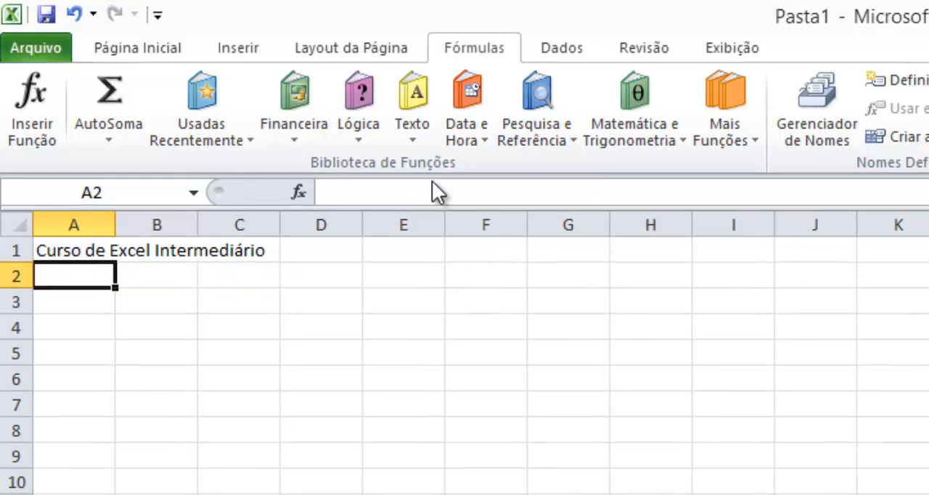
{"action": "left_click", "coordinate": [412, 131]}
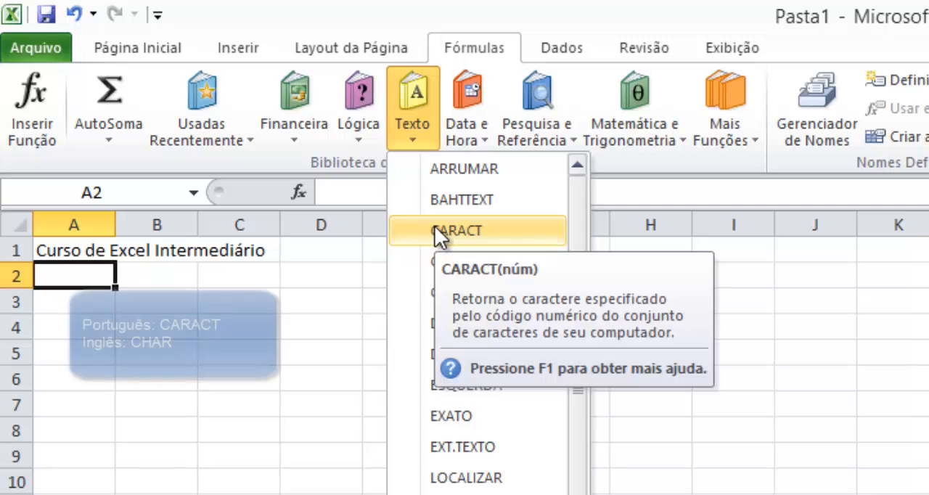
{"action": "left_click", "coordinate": [435, 229]}
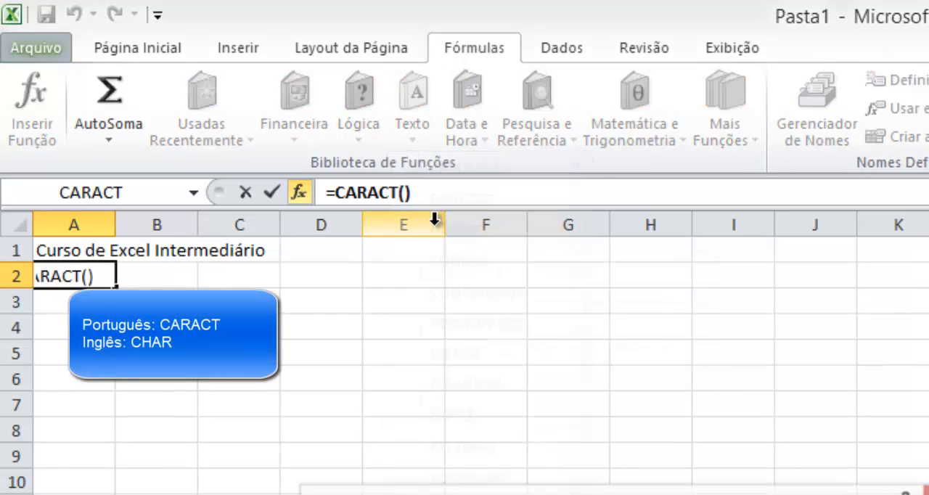
- Check the English equivalent of CARACT in the function list in Notepad++, and return to the function's arguments in Excel
{"action": "key", "text": "alt+Tab"}
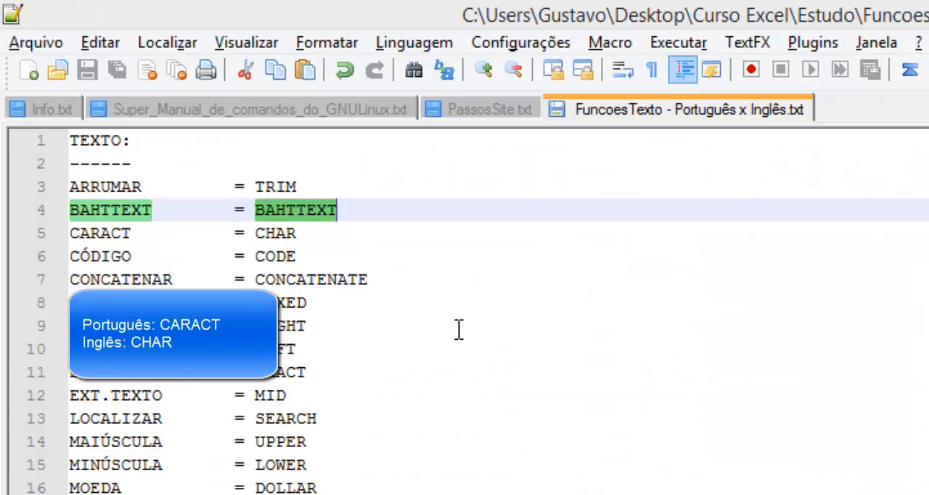
{"action": "left_click", "coordinate": [259, 233]}
{"action": "double_click", "coordinate": [259, 233]}
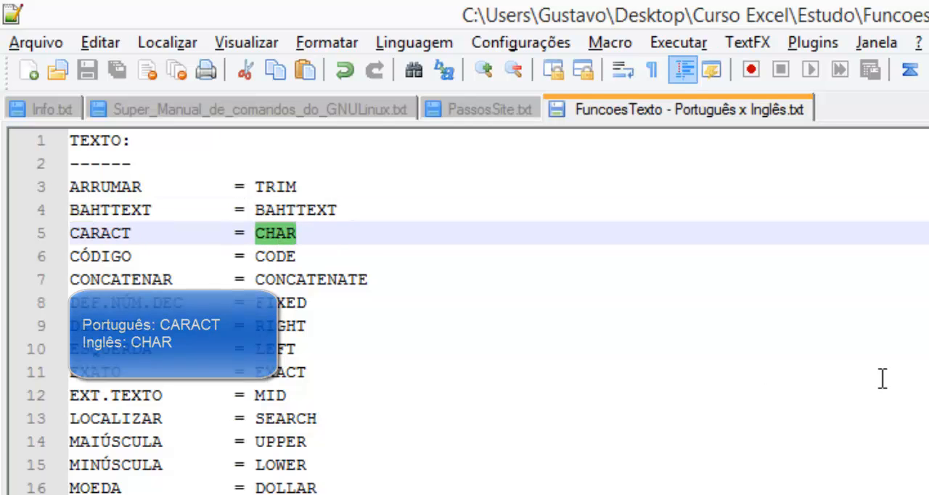
{"action": "key", "text": "alt+Tab"}
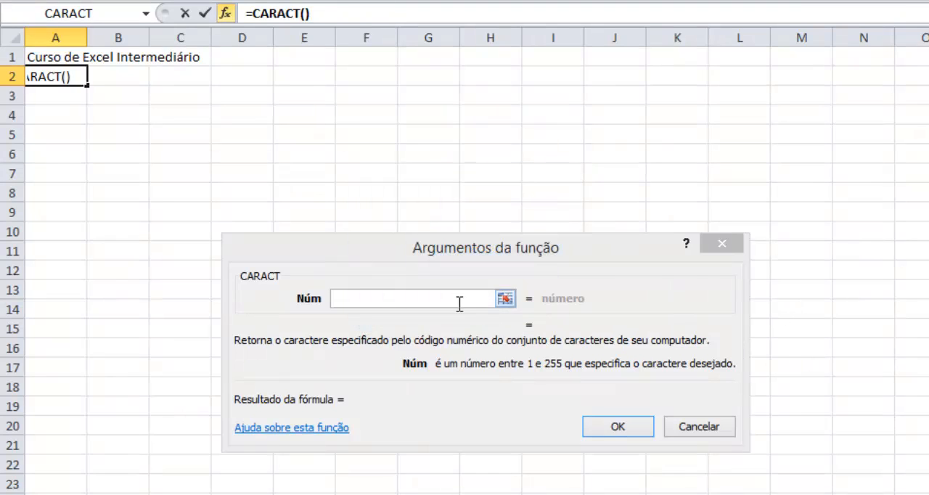
- Preview CARACT with Núm set to 48, and enter the function in A2 with Núm set to 65
{"action": "left_click", "coordinate": [372, 295]}
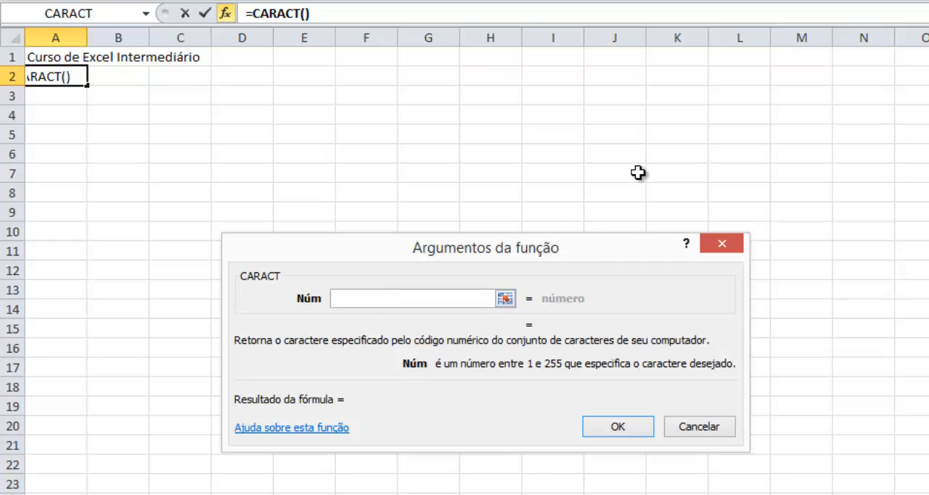
{"action": "type", "text": "48"}
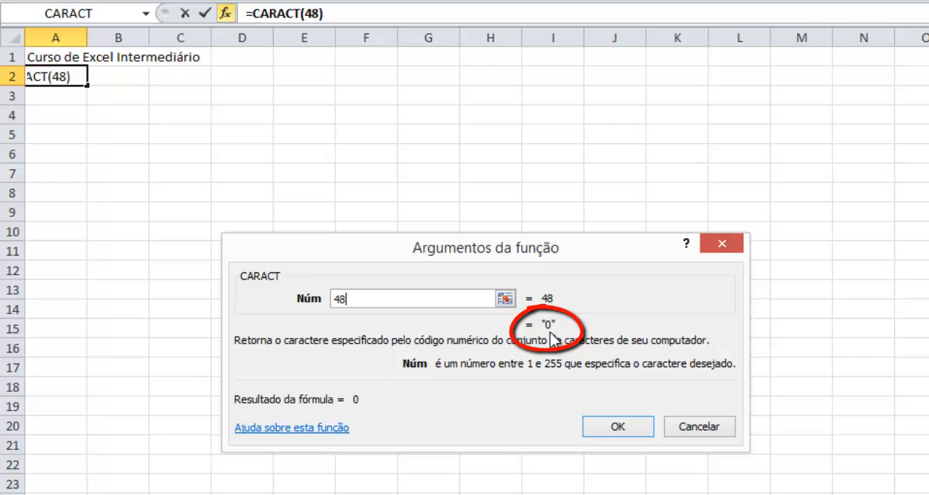
{"action": "double_click", "coordinate": [460, 298]}
{"action": "type", "text": "5"}
{"action": "key", "text": "BackSpace"}
{"action": "type", "text": "65"}
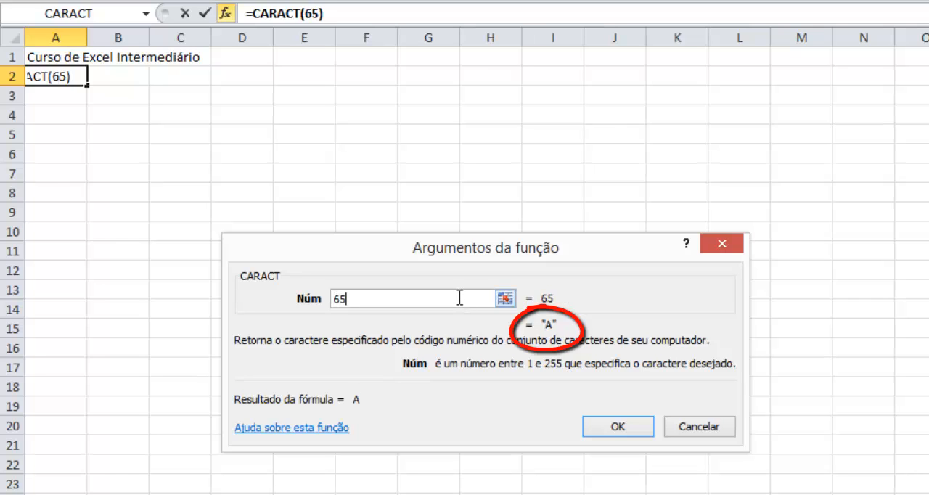
{"action": "left_click", "coordinate": [618, 427]}
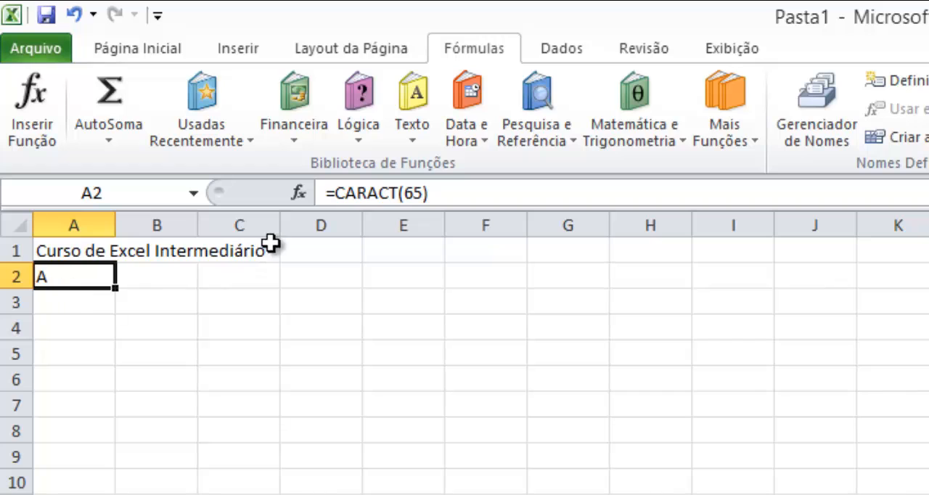
{"action": "double_click", "coordinate": [419, 194]}
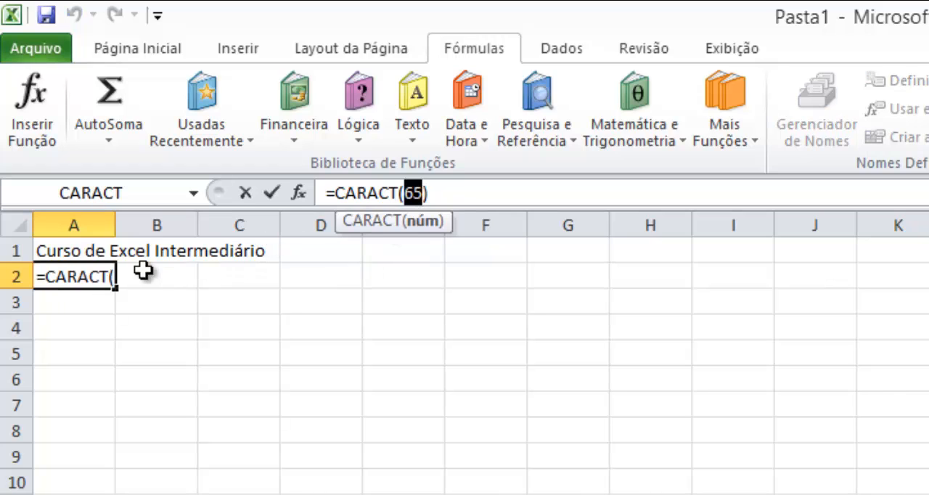
{"action": "left_click", "coordinate": [84, 299]}
{"action": "key", "text": "Escape"}
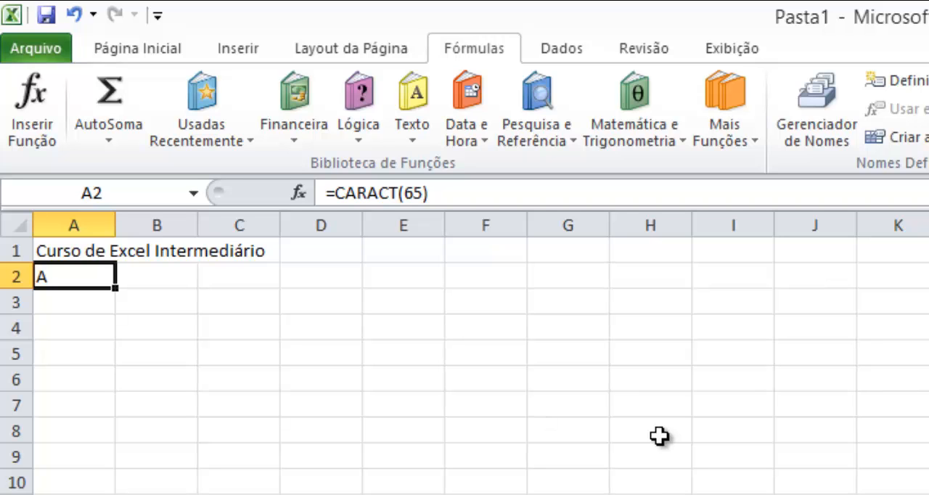
- Look up the English equivalent of CÓDIGO in the Notepad++ function list, and return to Excel
{"action": "key", "text": "alt+Tab"}
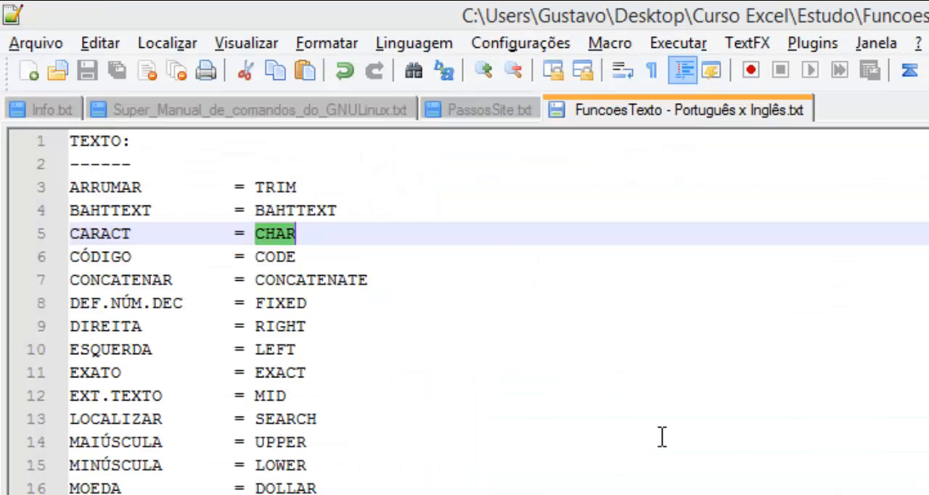
{"action": "double_click", "coordinate": [289, 258]}
{"action": "key", "text": "alt+Tab"}
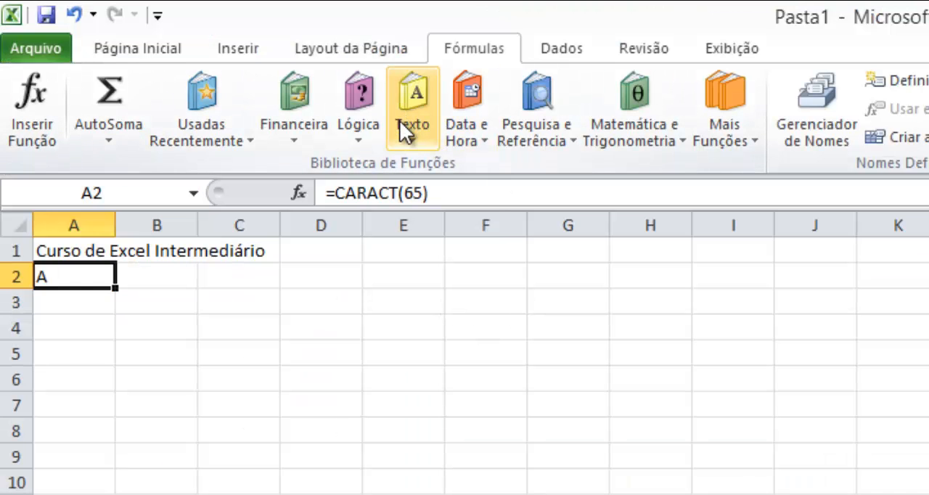
- Replace the content of cell A2 with the CÓDIGO function, using A as its Texto argument
{"action": "key", "text": "Delete"}
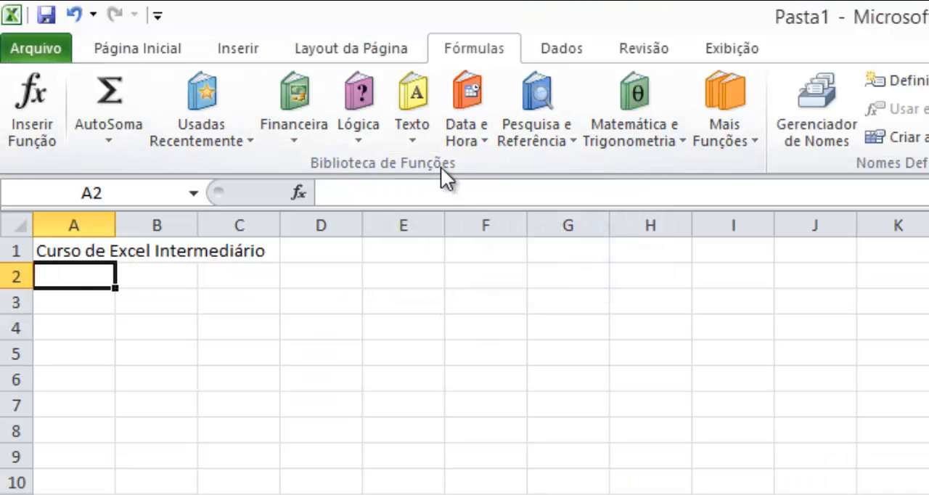
{"action": "left_click", "coordinate": [411, 135]}
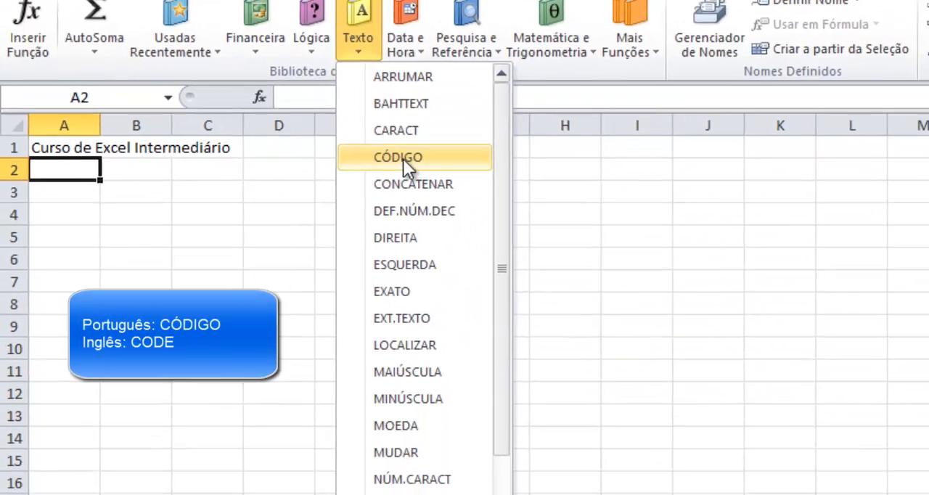
{"action": "left_click", "coordinate": [424, 260]}
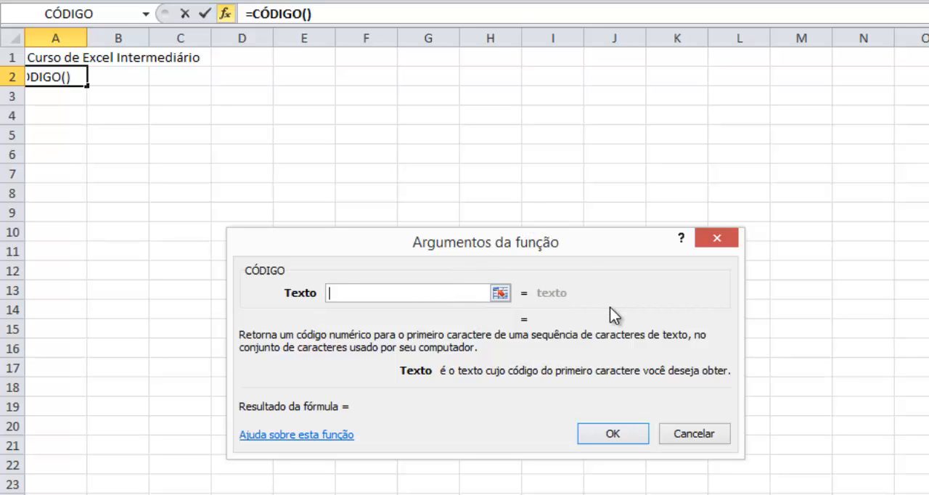
{"action": "type", "text": "A"}
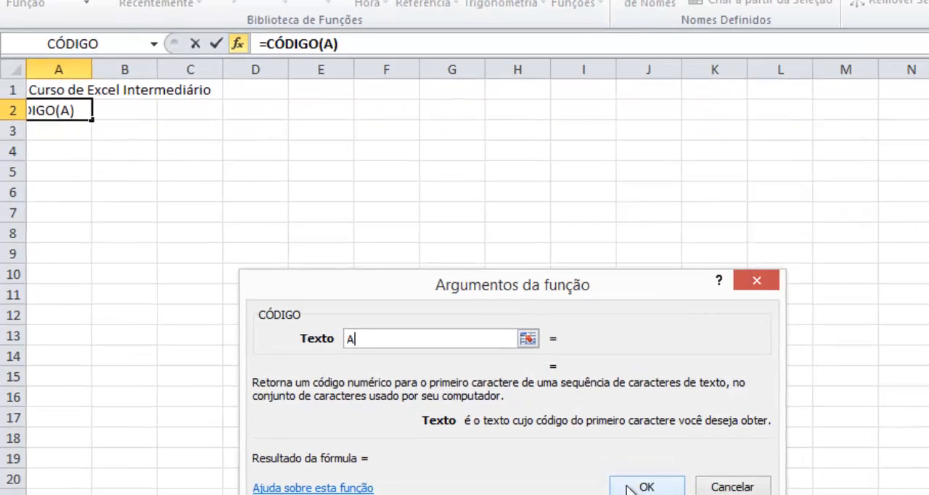
{"action": "left_click", "coordinate": [594, 435]}
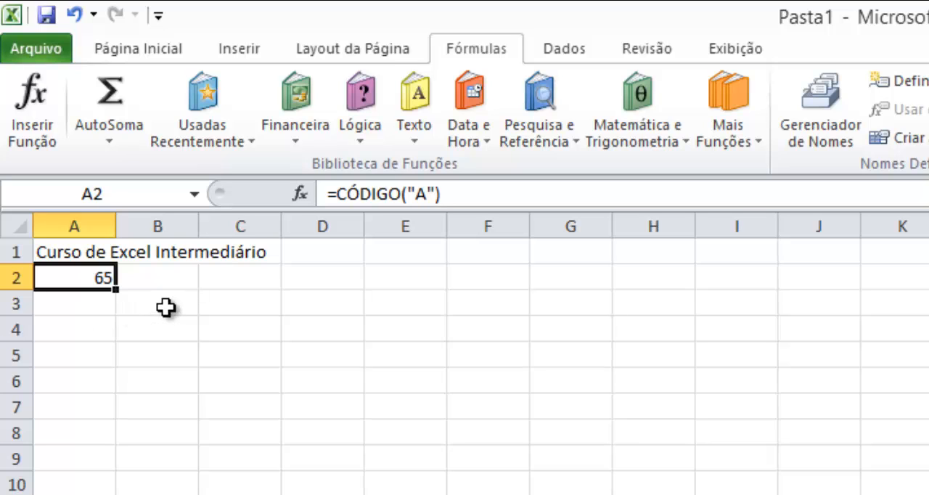
- Recheck CÓDIGO's English name in Notepad++, and change the formula's text argument in A2 to "0" in Excel
{"action": "key", "text": "alt+Tab"}
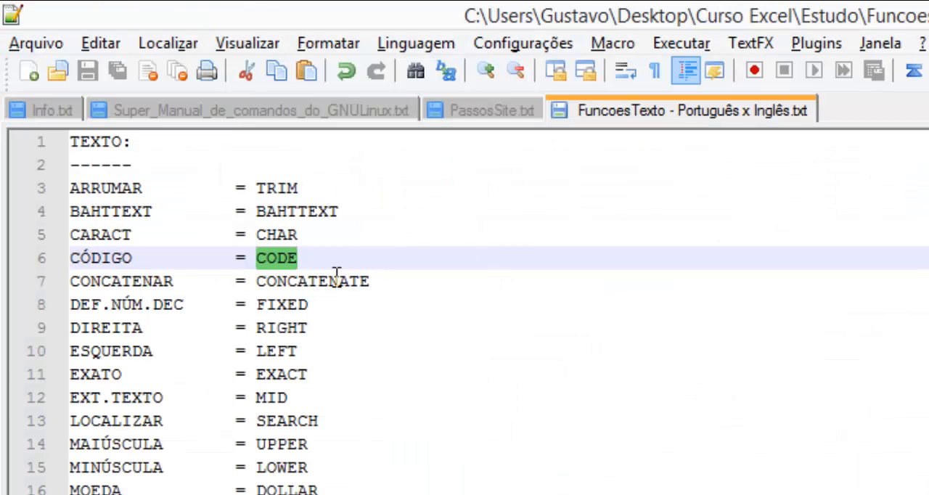
{"action": "key", "text": "alt+Tab"}
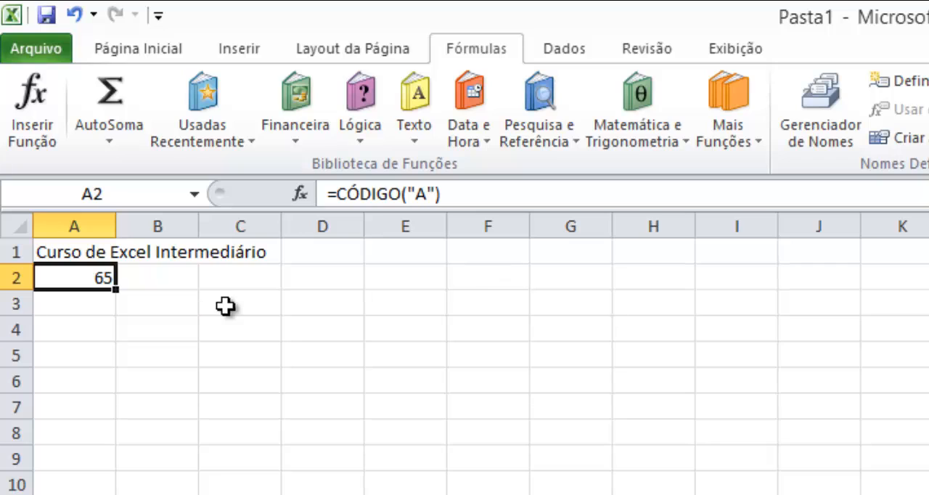
{"action": "left_click", "coordinate": [433, 194]}
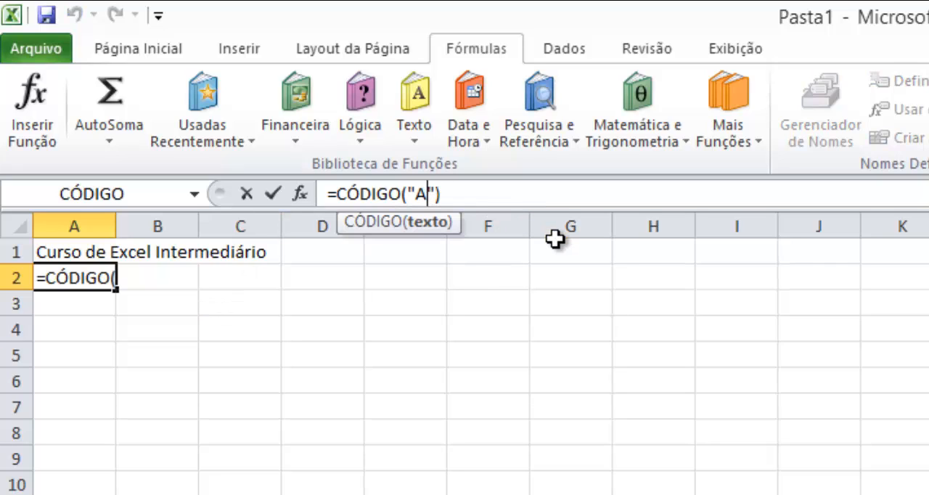
{"action": "key", "text": "shift+Left"}
{"action": "type", "text": "0"}
{"action": "key", "text": "Return"}
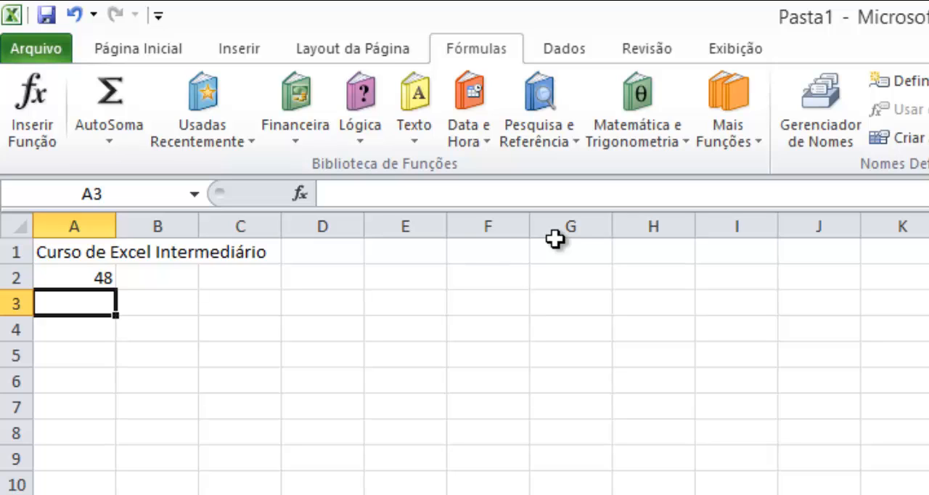
- Compare the CARACT and CÓDIGO entries in the Notepad++ function list with the worksheet in Excel
{"action": "key", "text": "alt+Tab"}
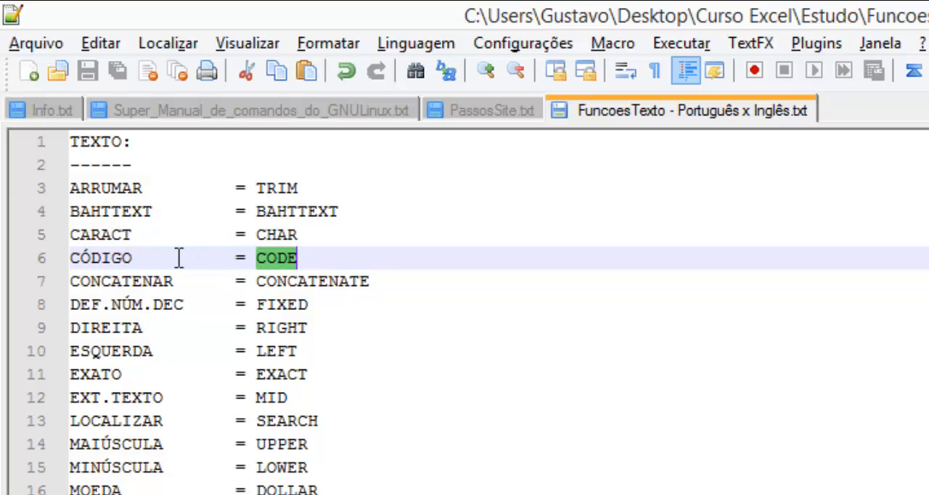
{"action": "key", "text": "alt+Tab"}
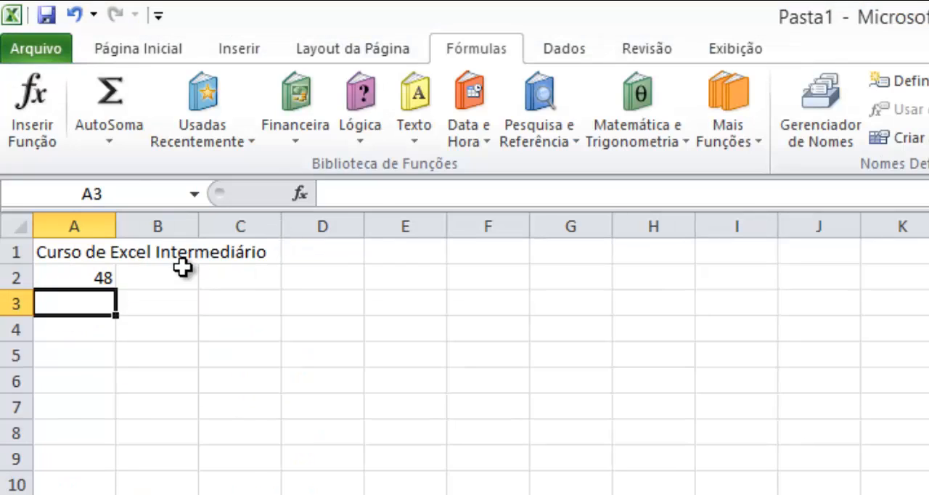
{"action": "key", "text": "alt+Tab"}
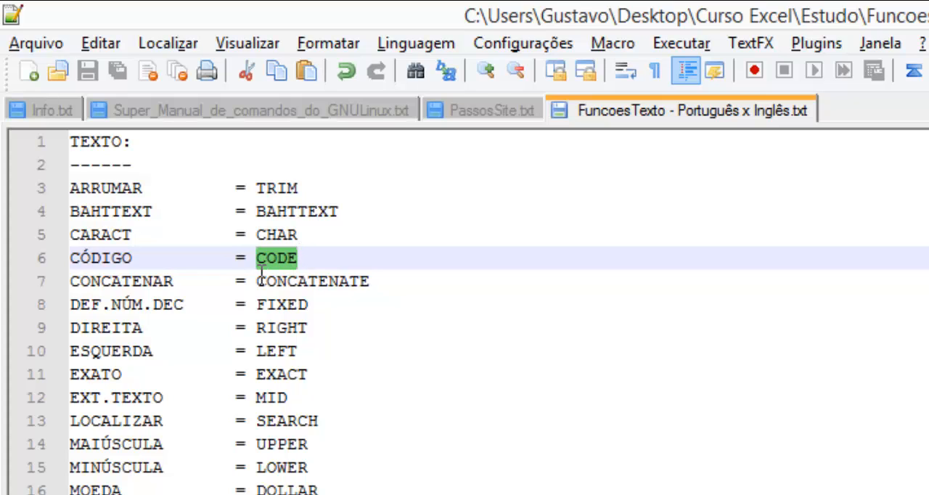
{"action": "key", "text": "alt+Tab"}
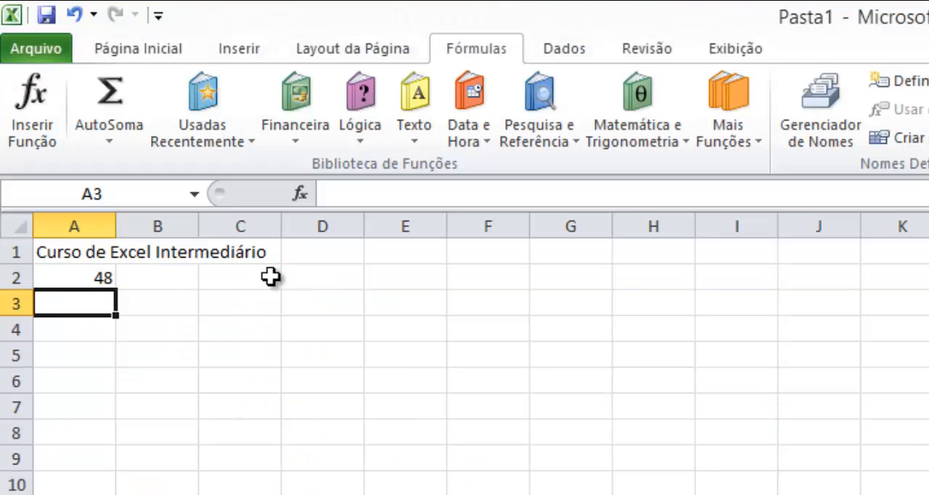
- Clear cell A2 and start the CONCATENAR text function in it
{"action": "key", "text": "Up"}
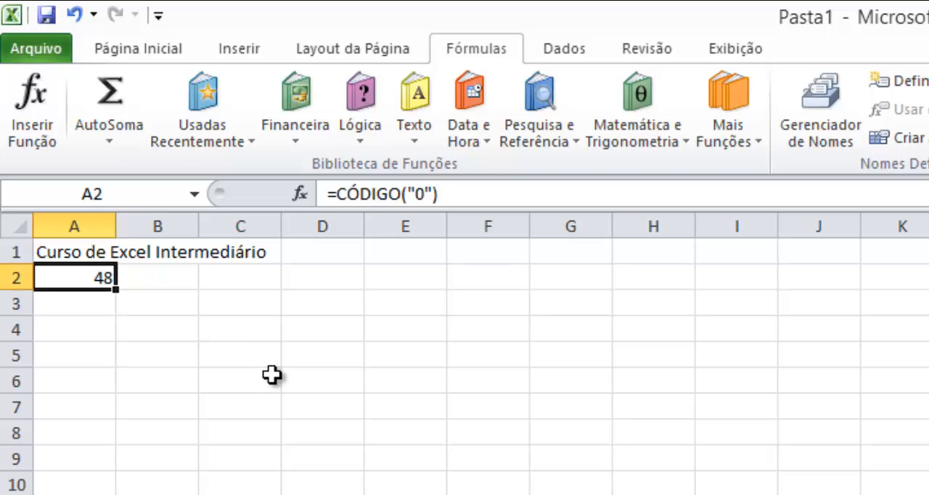
{"action": "key", "text": "Delete"}
{"action": "left_click", "coordinate": [411, 125]}
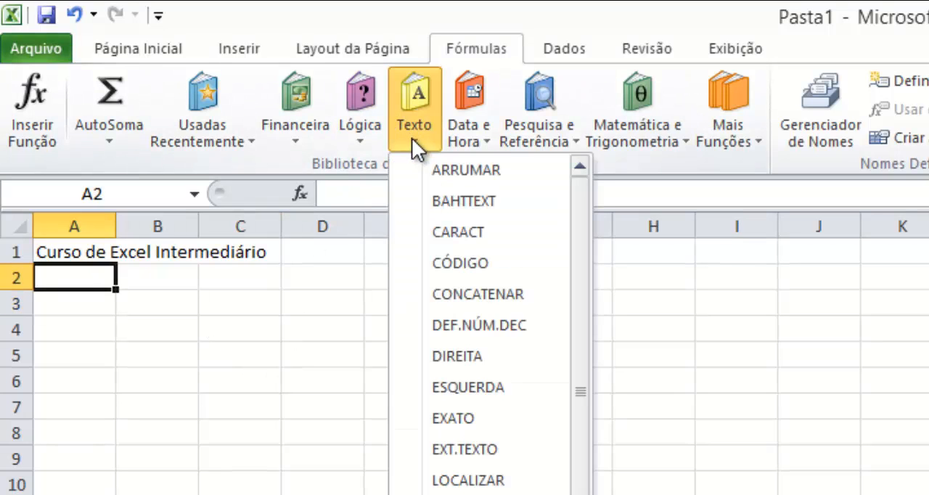
{"action": "left_click", "coordinate": [459, 305]}
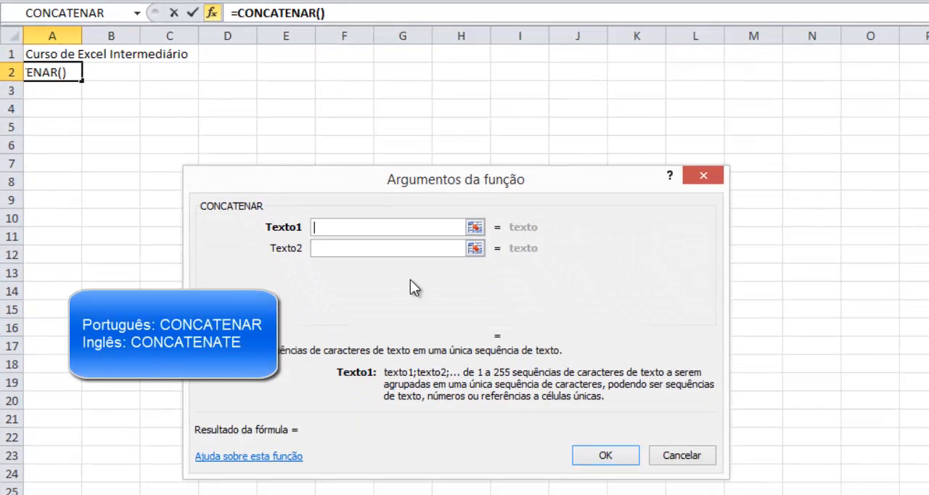
- Copy CONCATENATE from the Notepad++ function list and translate it from English to Portuguese in Google Translate
{"action": "key", "text": "alt+Tab"}
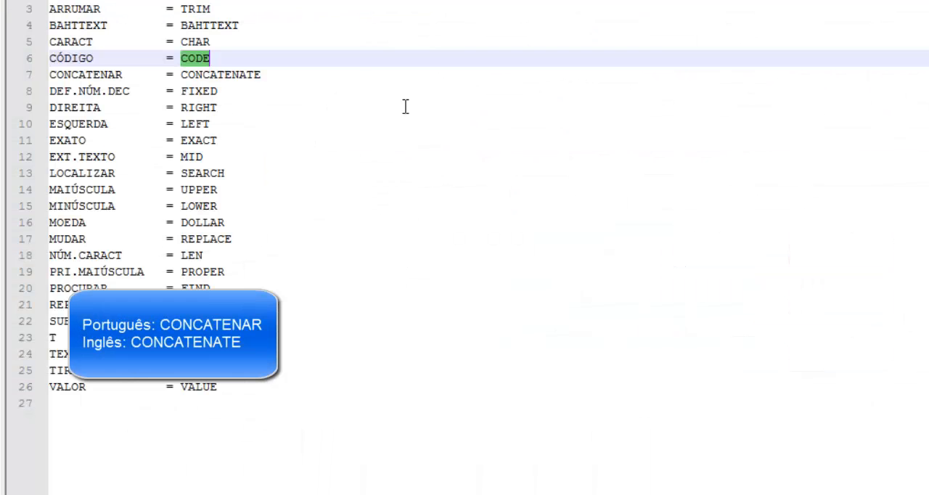
{"action": "double_click", "coordinate": [254, 74]}
{"action": "key", "text": "ctrl+c"}
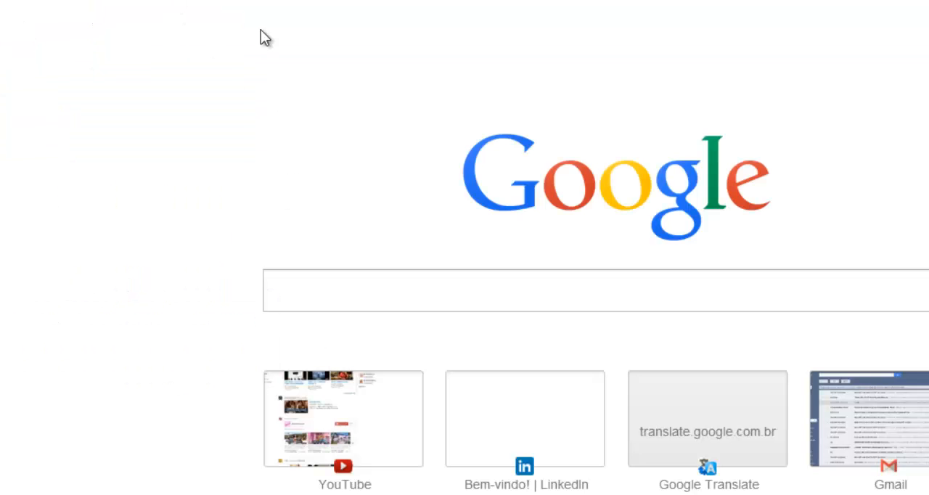
{"action": "type", "text": "tr"}
{"action": "key", "text": "Return"}
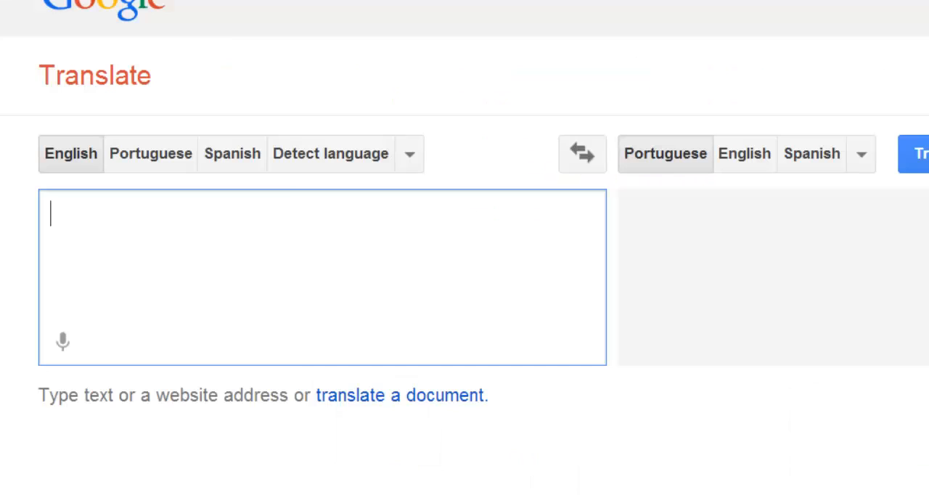
{"action": "key", "text": "ctrl+v"}
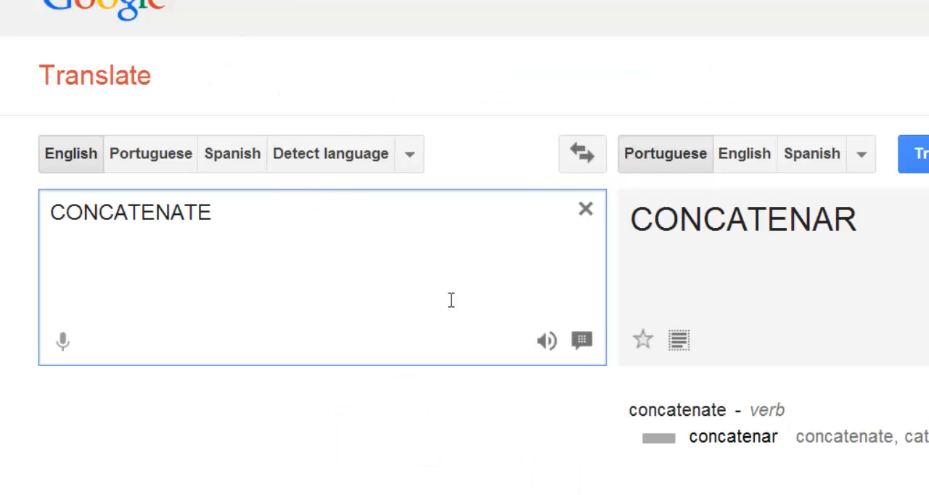
- Play the English pronunciation of CONCATENATE and return to the CONCATENAR arguments in Excel
{"action": "left_click", "coordinate": [546, 342]}
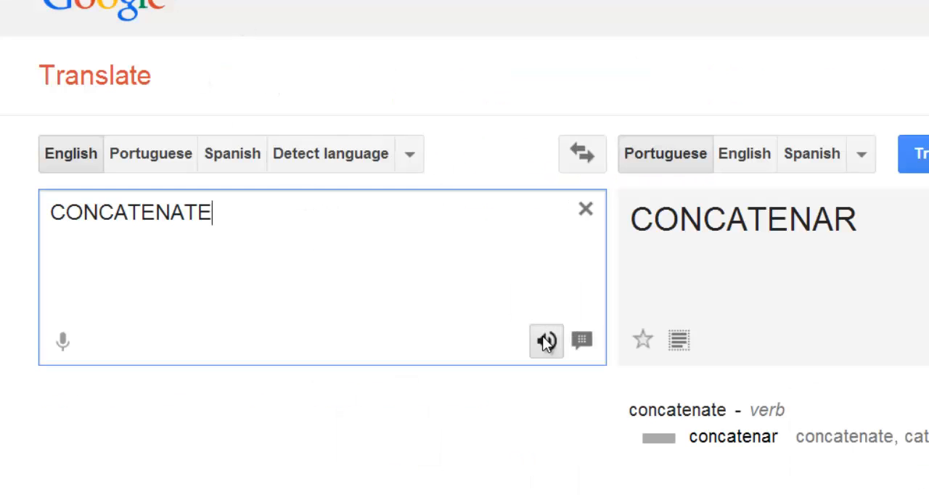
{"action": "key", "text": "alt+Tab"}
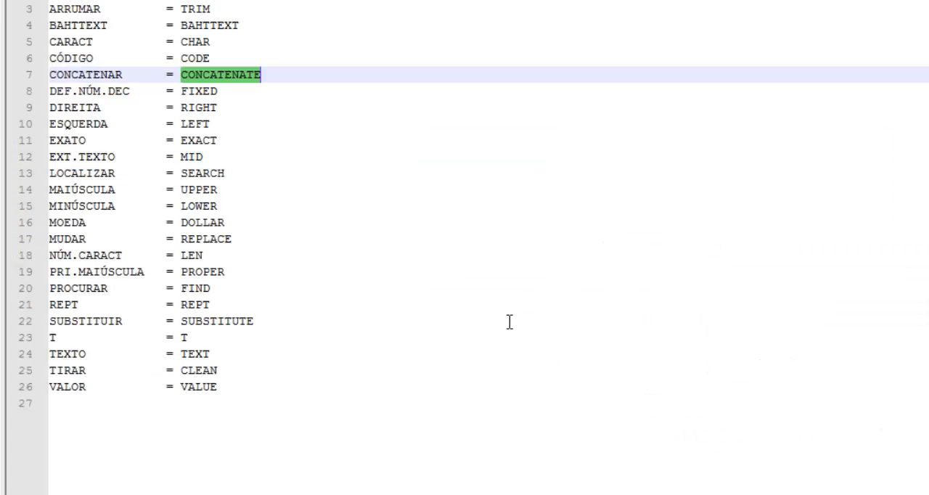
{"action": "key", "text": "alt+Tab"}
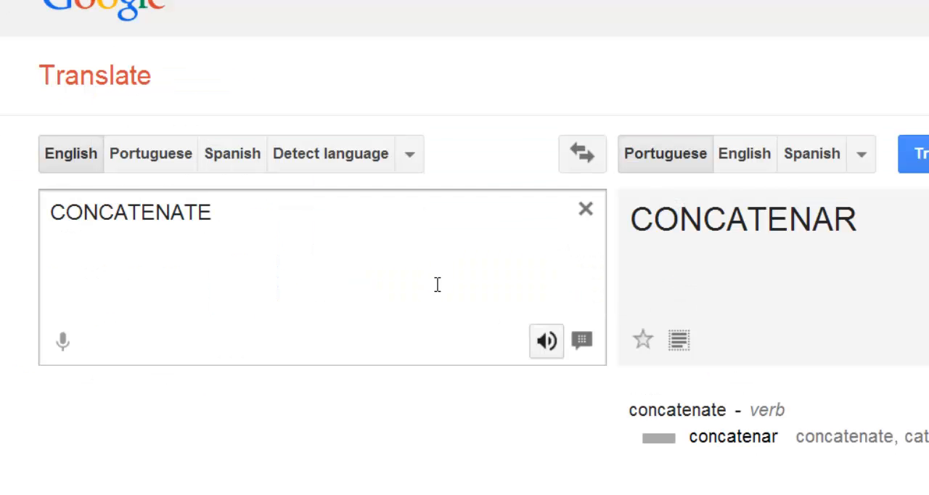
{"action": "key", "text": "alt+Tab"}
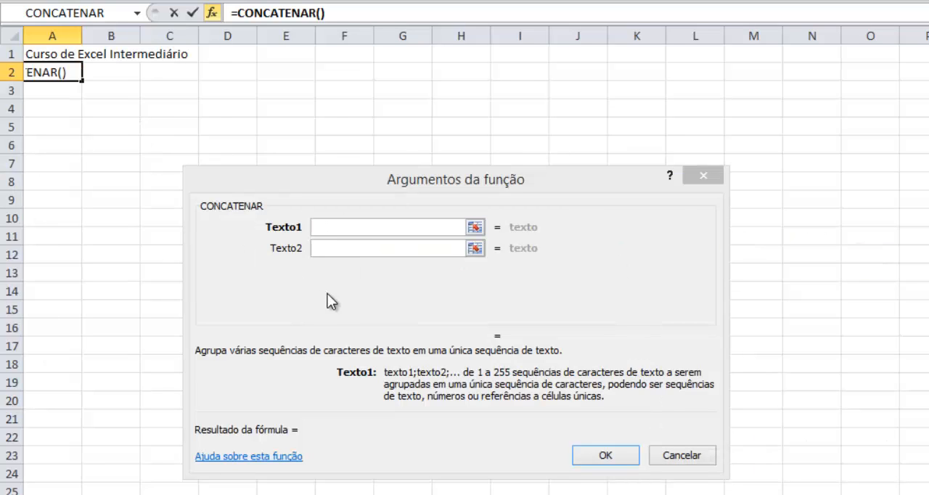
- Complete CONCATENAR in A2 with a first name split across Texto1 and Texto2, a space in Texto3 and the surname in Texto4
{"action": "left_click", "coordinate": [357, 231]}
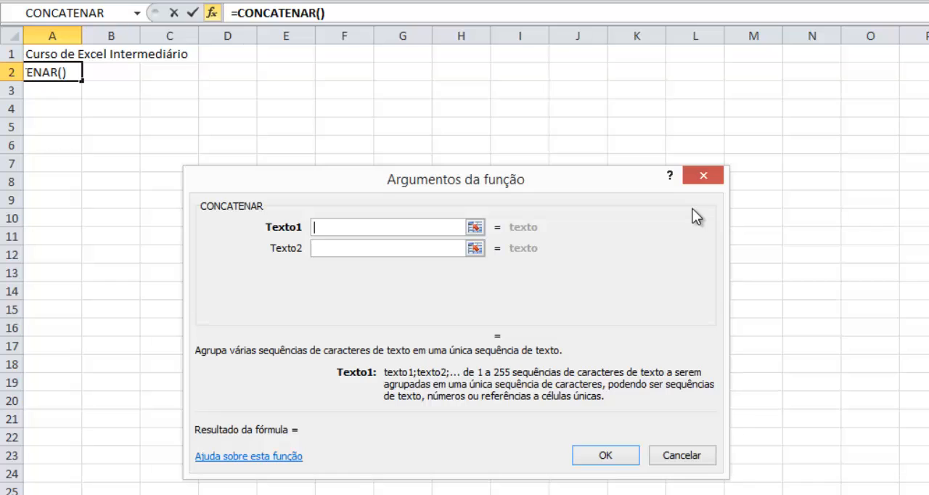
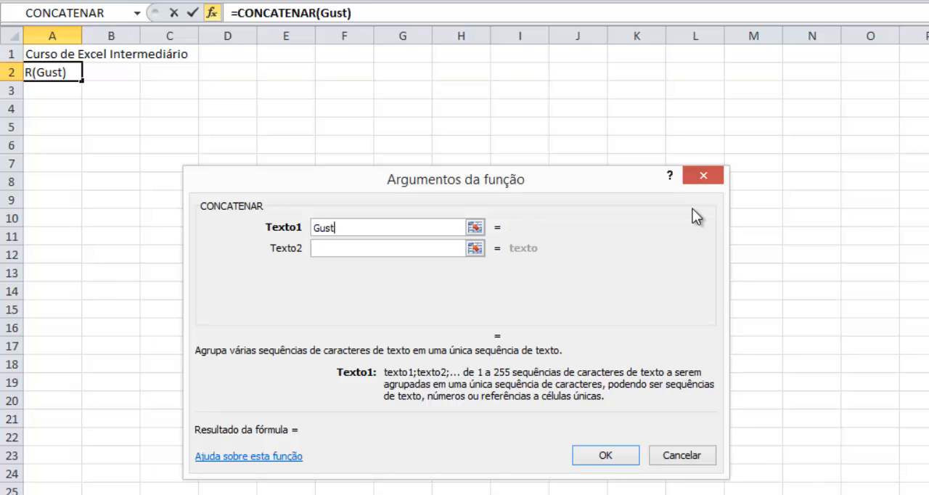
{"action": "key", "text": "Tab"}
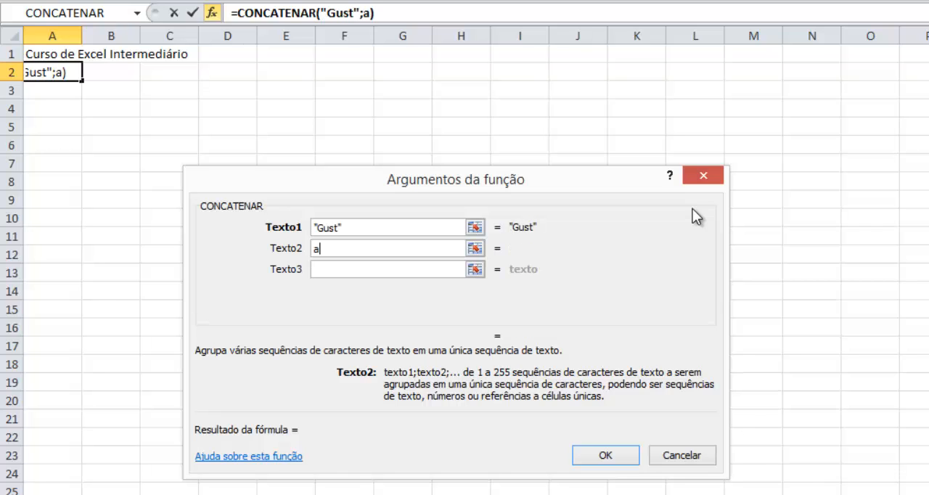
{"action": "left_click", "coordinate": [457, 270]}
{"action": "left_click", "coordinate": [419, 290]}
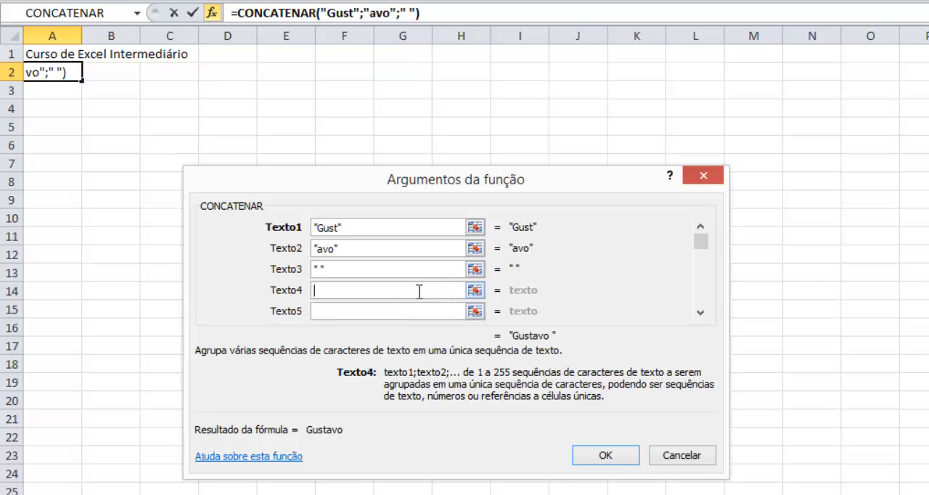
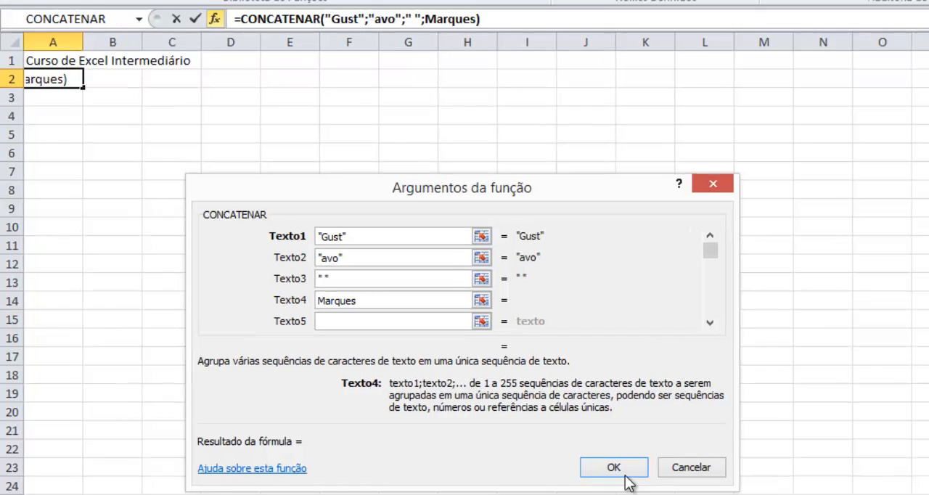
{"action": "left_click", "coordinate": [608, 458]}
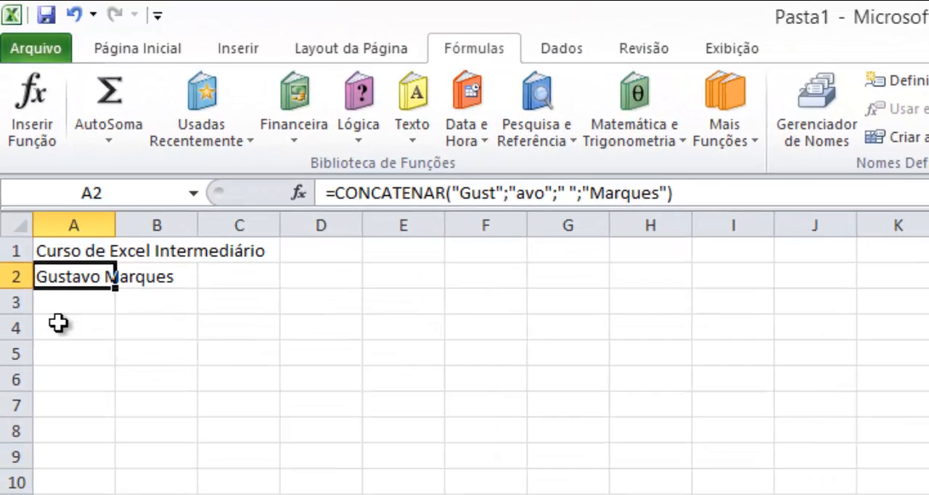
{"action": "left_click", "coordinate": [77, 303]}
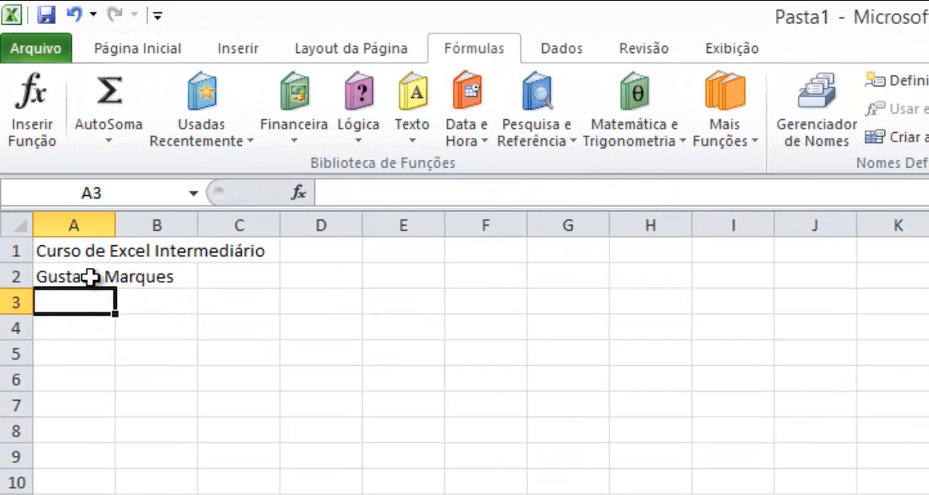
{"action": "left_click", "coordinate": [79, 277]}
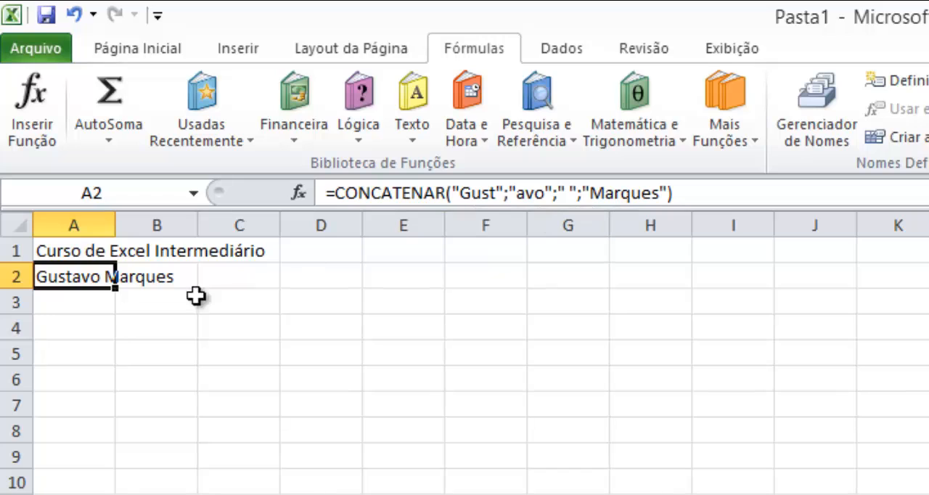
- Enter a formula in A3 that joins the quoted first name, a space and the surname with the & operator
{"action": "left_click", "coordinate": [106, 305]}
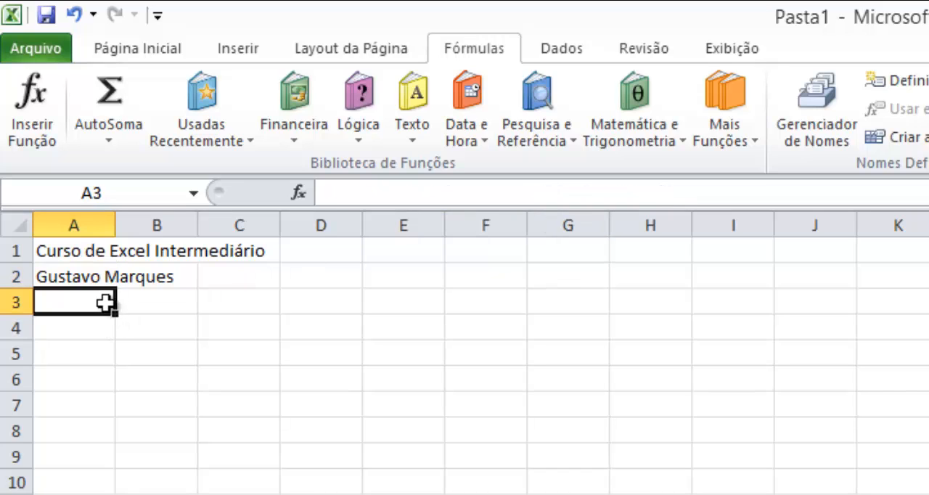
{"action": "type", "text": "="}
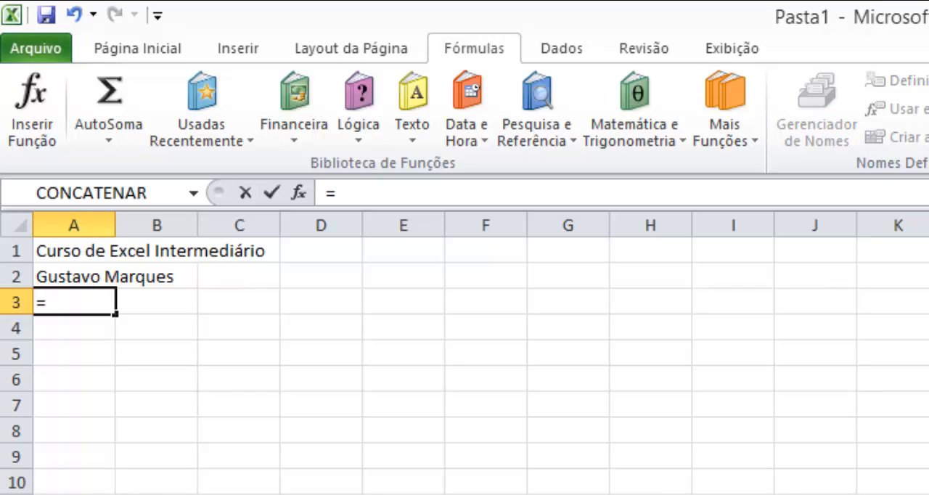
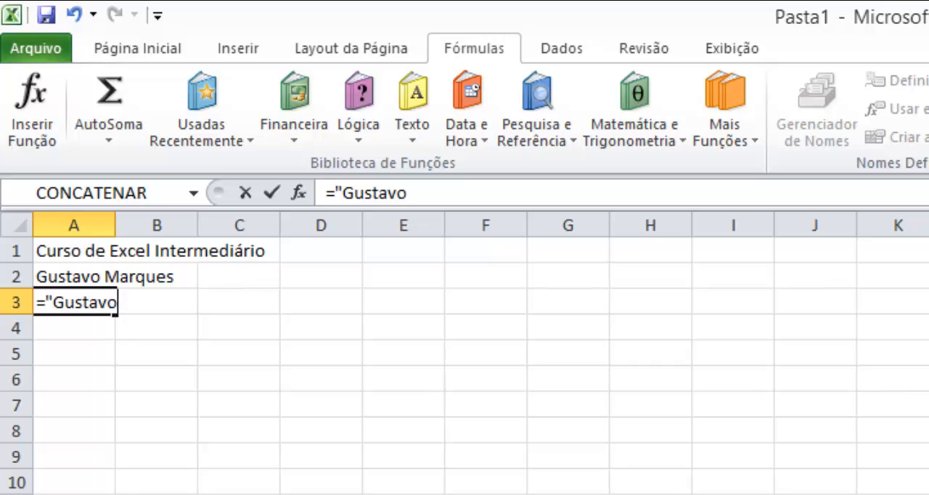
{"action": "type", "text": "\" & "}
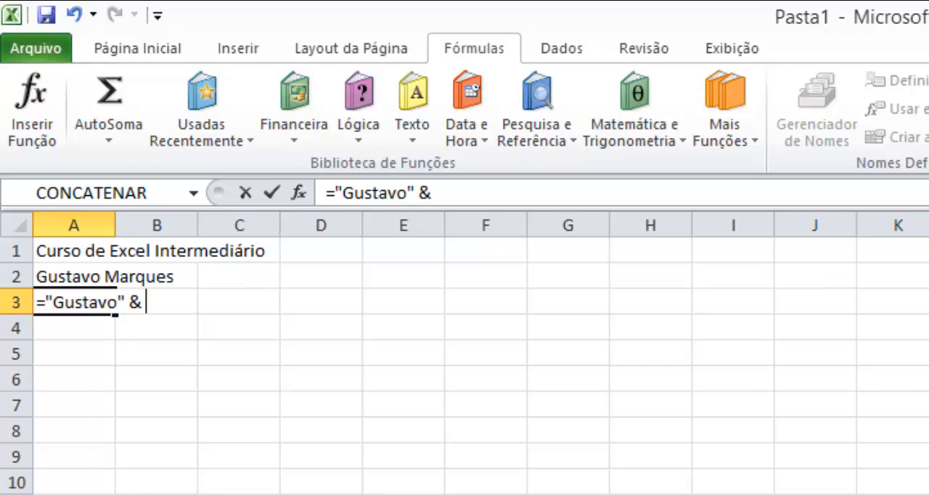
{"action": "type", "text": "\" \" &"}
{"action": "key", "text": "shift+space"}
{"action": "key", "text": "BackSpace"}
{"action": "key", "text": "BackSpace"}
{"action": "key", "text": "BackSpace"}
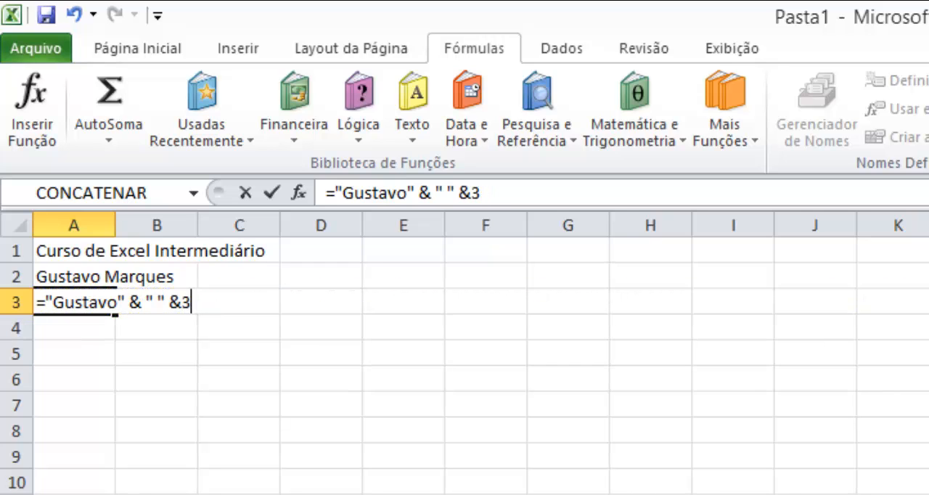
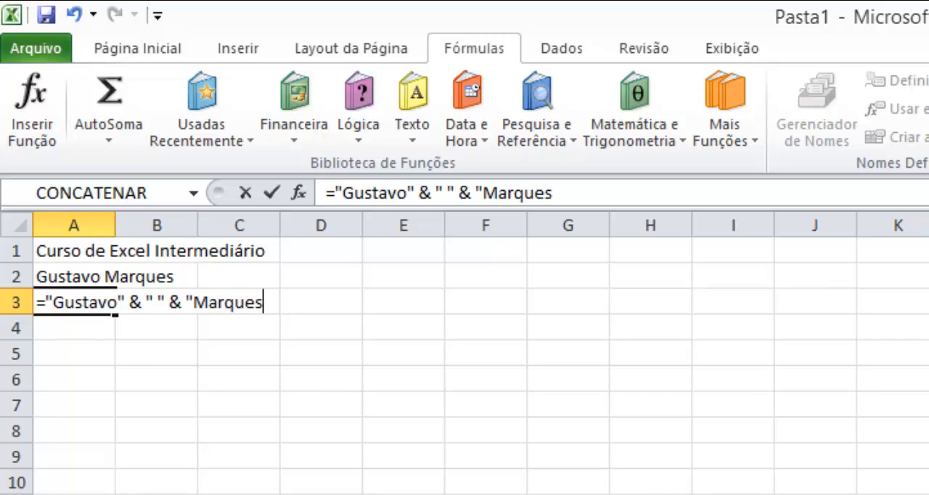
{"action": "type", "text": "\""}
{"action": "key", "text": "Return"}
- Review the & formula in A3 and clear both concatenation examples from A2:A3
{"action": "left_click", "coordinate": [113, 302]}
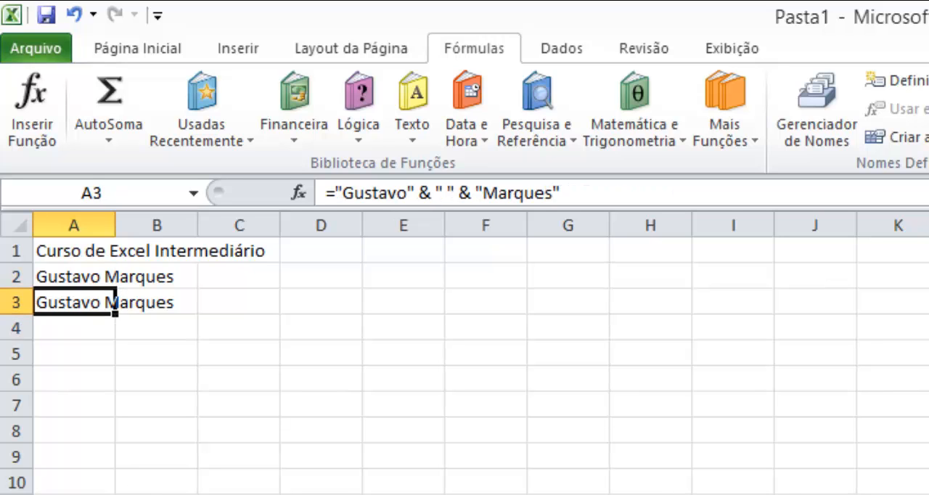
{"action": "key", "text": "Return"}
{"action": "left_click", "coordinate": [112, 302]}
{"action": "left_click_drag", "start_coordinate": [112, 302], "coordinate": [112, 278]}
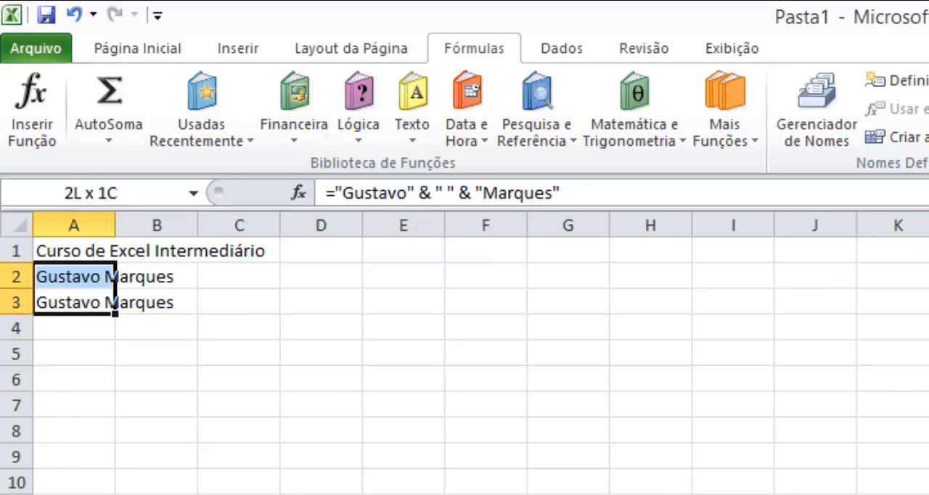
{"action": "key", "text": "Delete"}
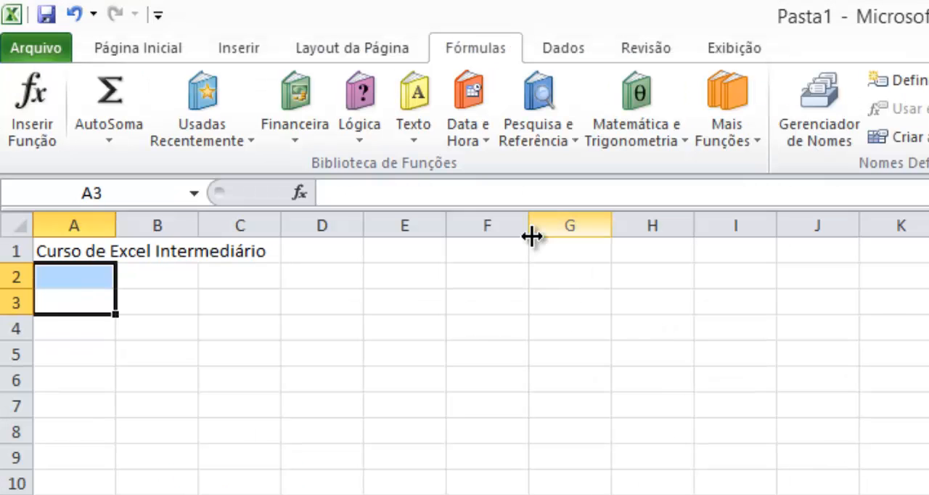
- Look up the English equivalent of DEF.NÚM.DEC in the Notepad++ function list, and return to Excel
{"action": "key", "text": "alt+Tab"}
{"action": "key", "text": "alt+Tab"}
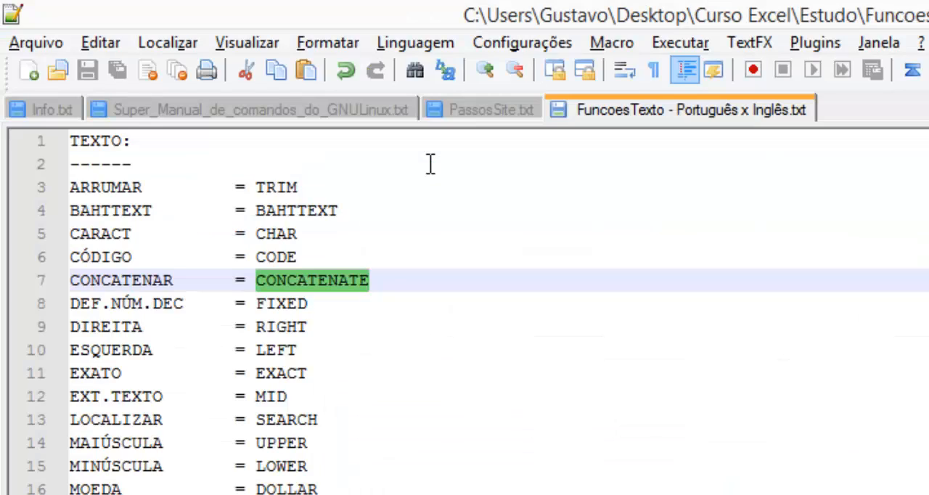
{"action": "double_click", "coordinate": [285, 302]}
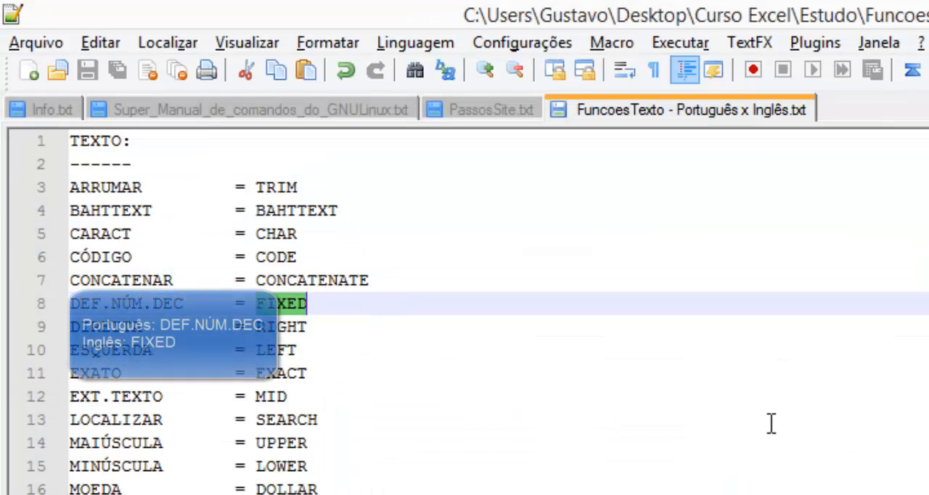
{"action": "key", "text": "alt+Tab"}
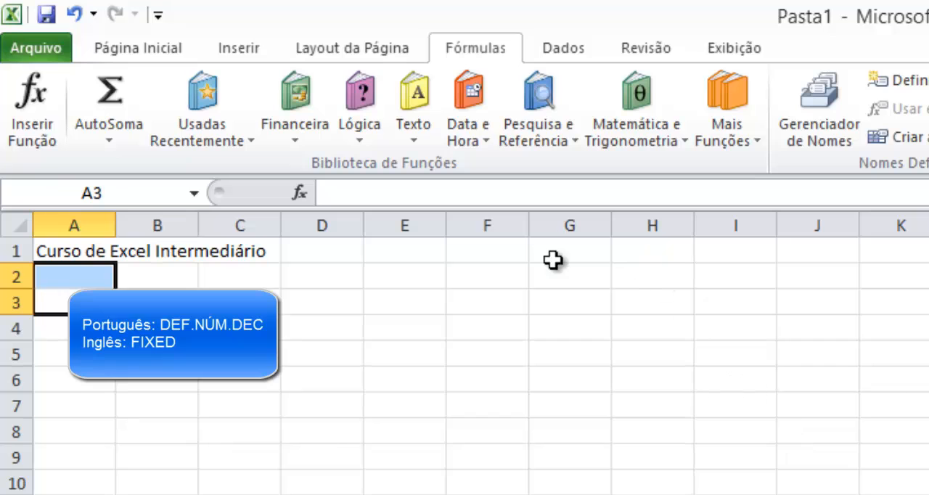
- Insert the DEF.NÚM.DEC function in A2 and enter 12345,678 as its Núm argument
{"action": "left_click", "coordinate": [422, 143]}
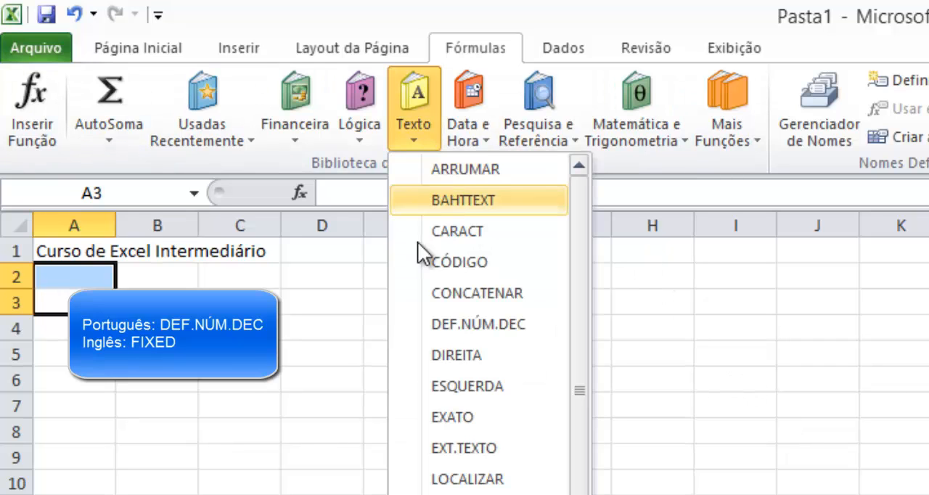
{"action": "left_click", "coordinate": [76, 281]}
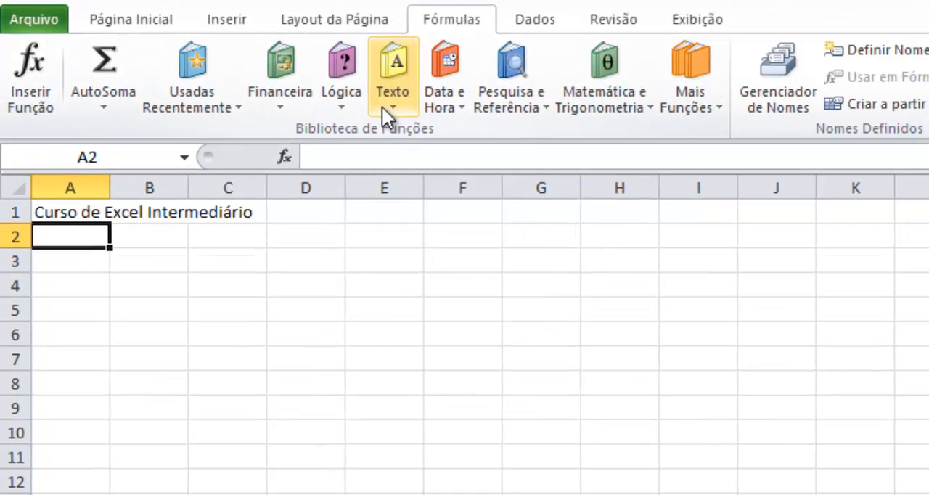
{"action": "left_click", "coordinate": [413, 132]}
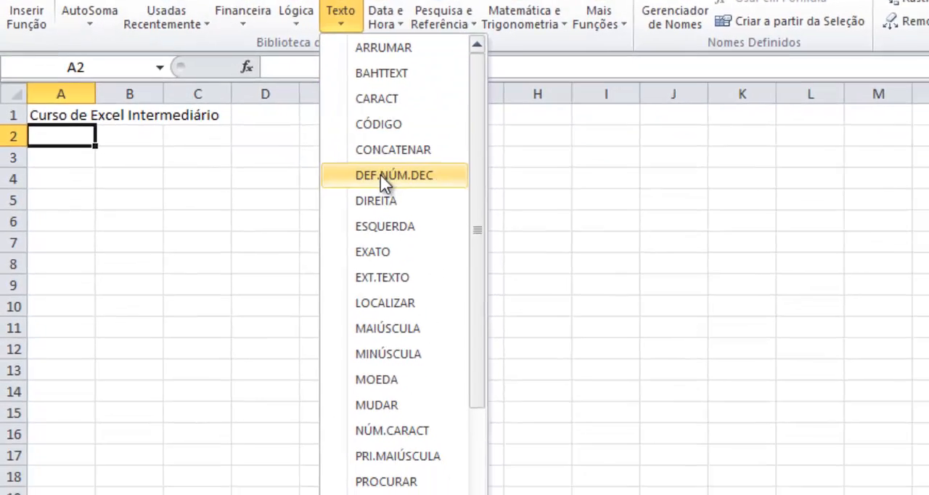
{"action": "left_click", "coordinate": [466, 335]}
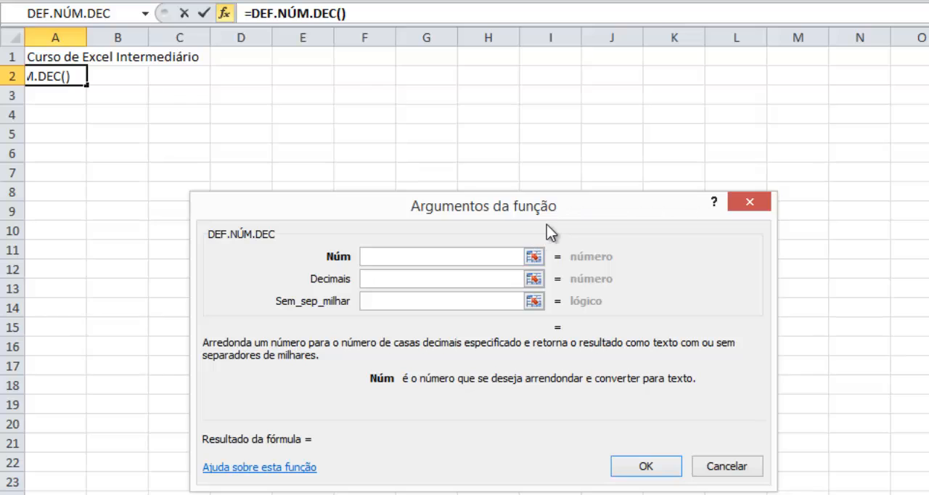
{"action": "type", "text": "12"}
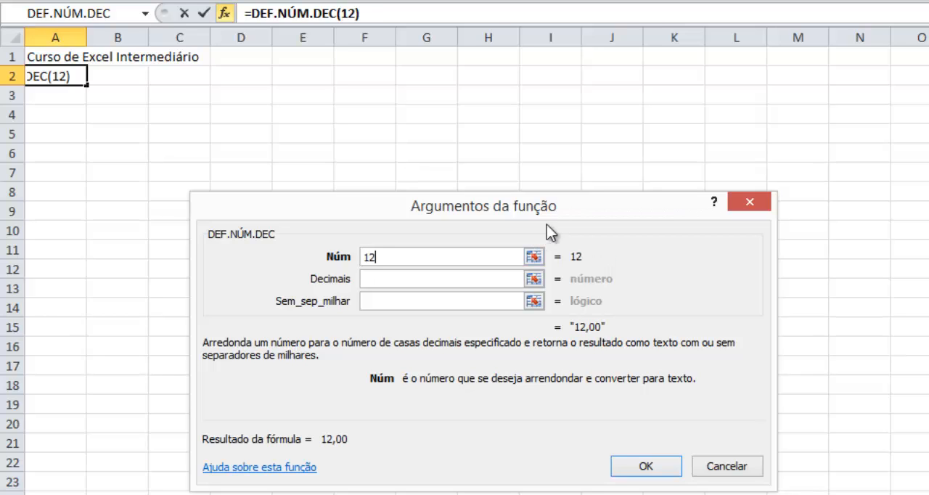
{"action": "type", "text": "345,"}
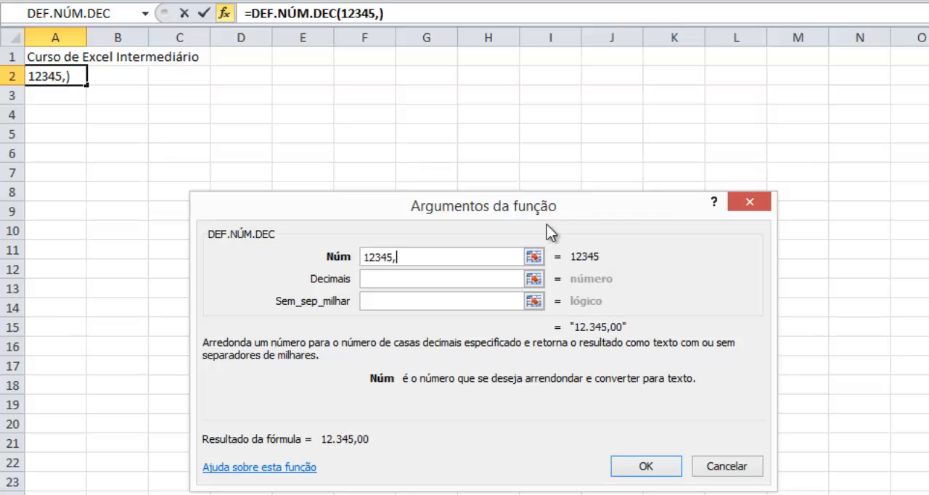
{"action": "type", "text": "678"}
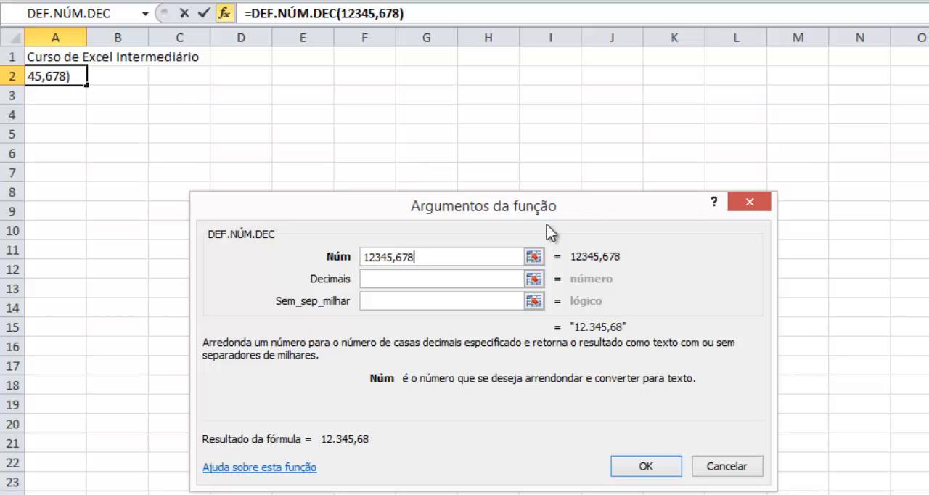
- Complete DEF.NÚM.DEC in A2 with Decimais set to 1 and Sem_sep_milhar set to falso
{"action": "key", "text": "Tab"}
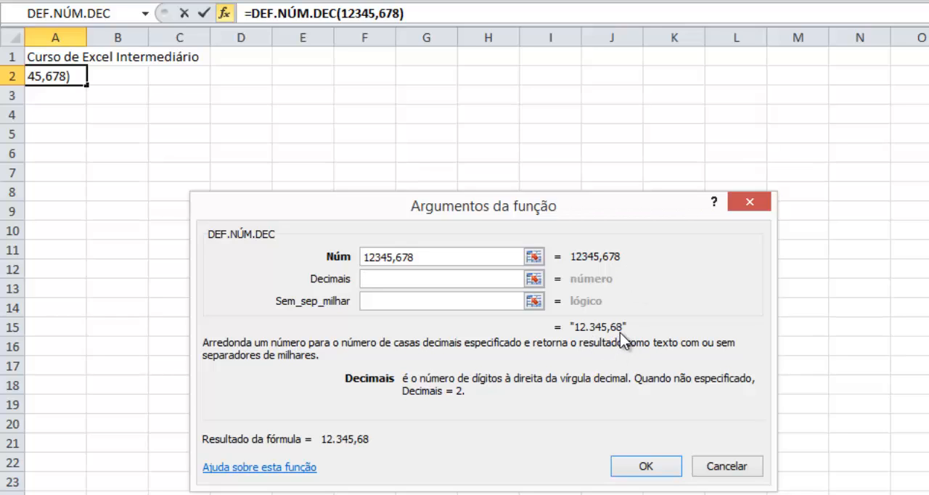
{"action": "left_click", "coordinate": [372, 299]}
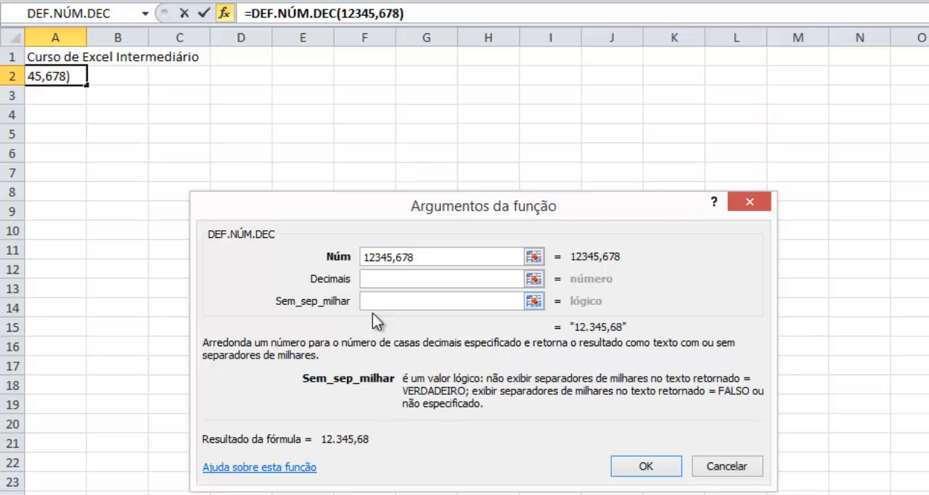
{"action": "left_click", "coordinate": [388, 280]}
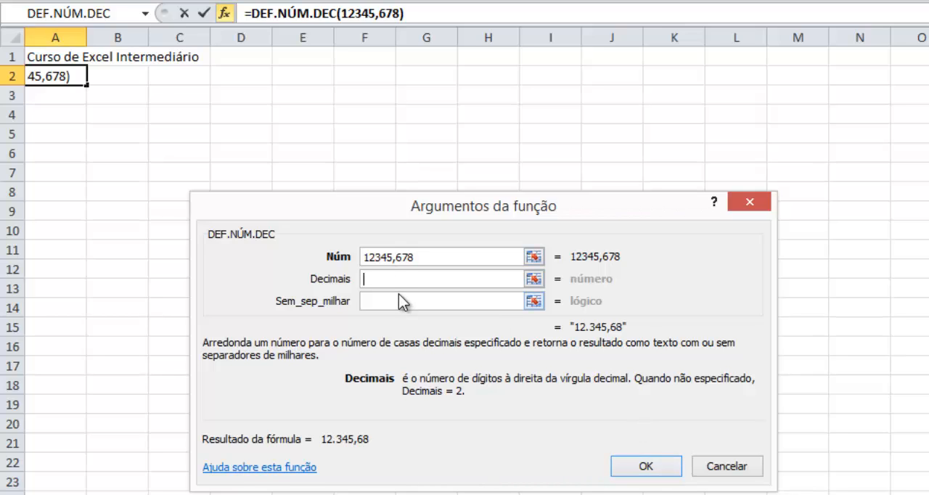
{"action": "type", "text": "1"}
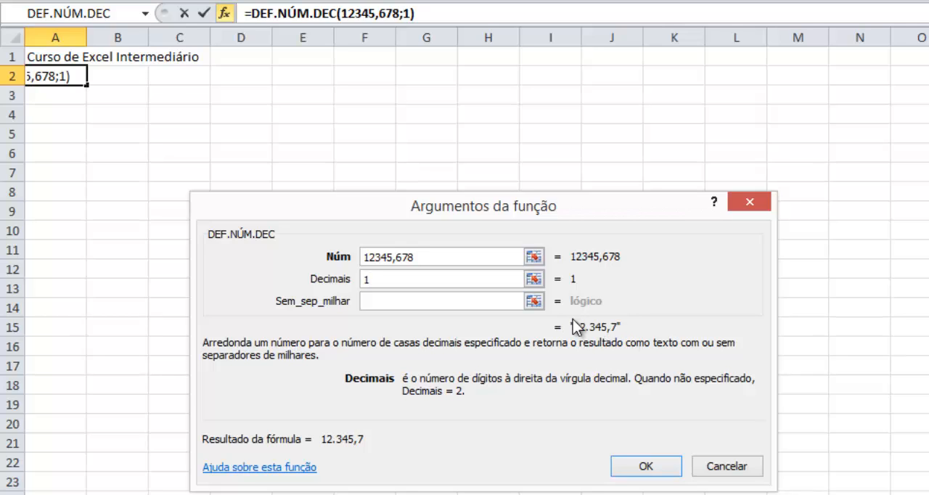
{"action": "left_click", "coordinate": [466, 302]}
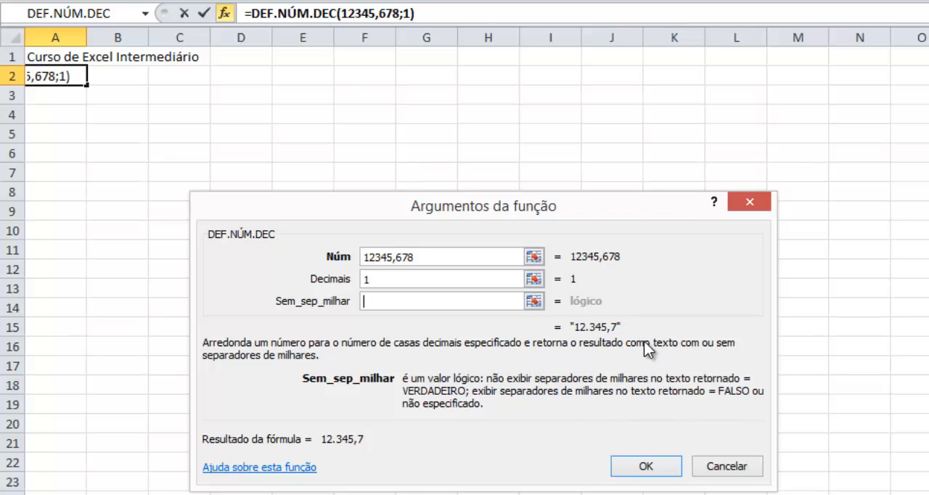
{"action": "type", "text": "falso"}
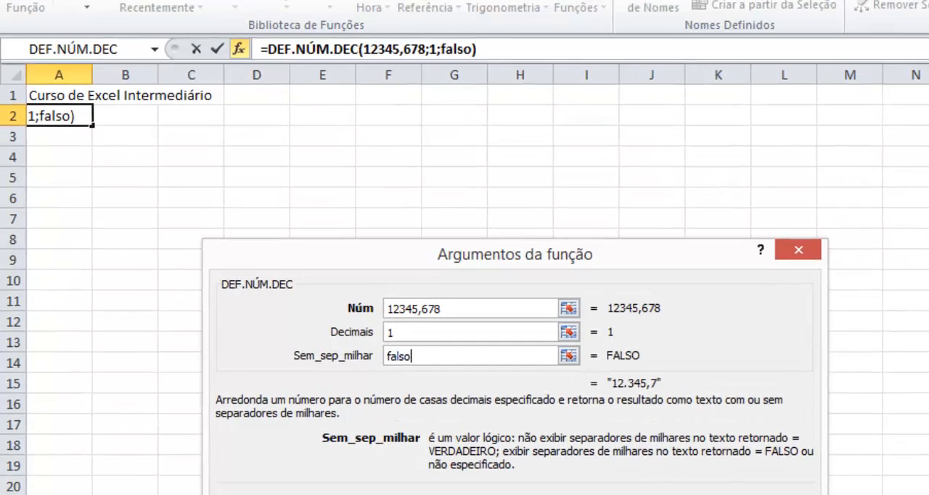
{"action": "left_click", "coordinate": [631, 465]}
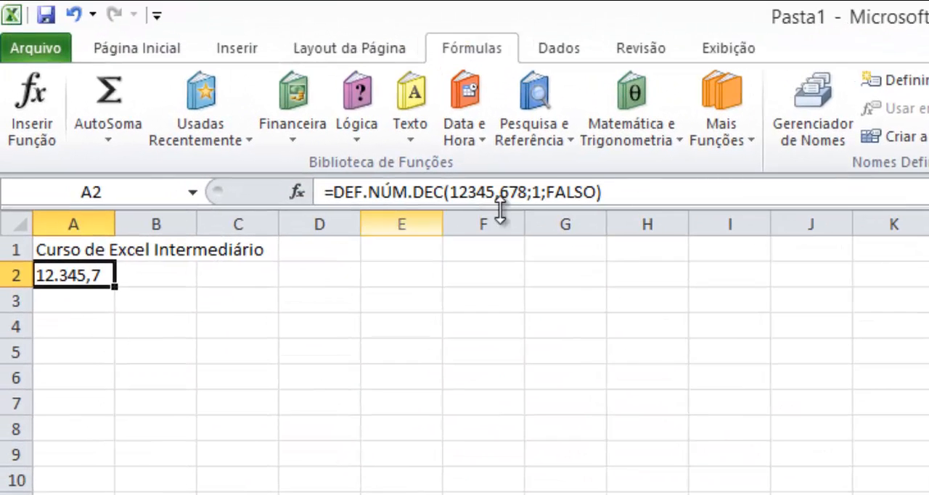
- Replace the thousands-separator argument of the DEF.NÚM.DEC formula in A2 with VERDADEIRO
{"action": "double_click", "coordinate": [557, 193]}
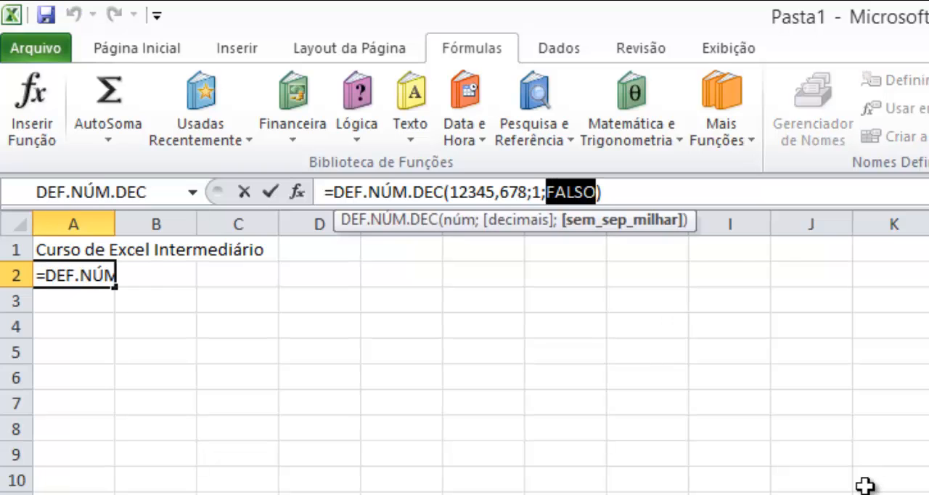
{"action": "type", "text": "ver"}
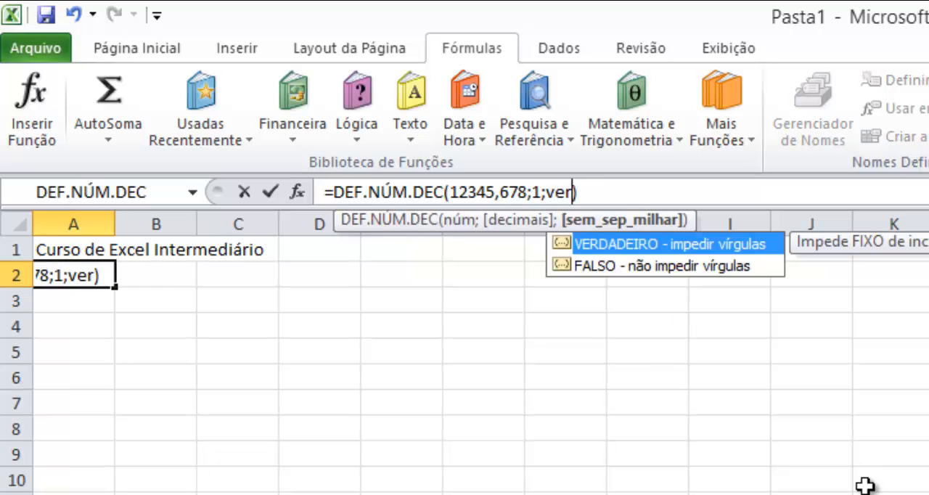
{"action": "key", "text": "Tab"}
{"action": "key", "text": "Return"}
{"action": "key", "text": "Up"}
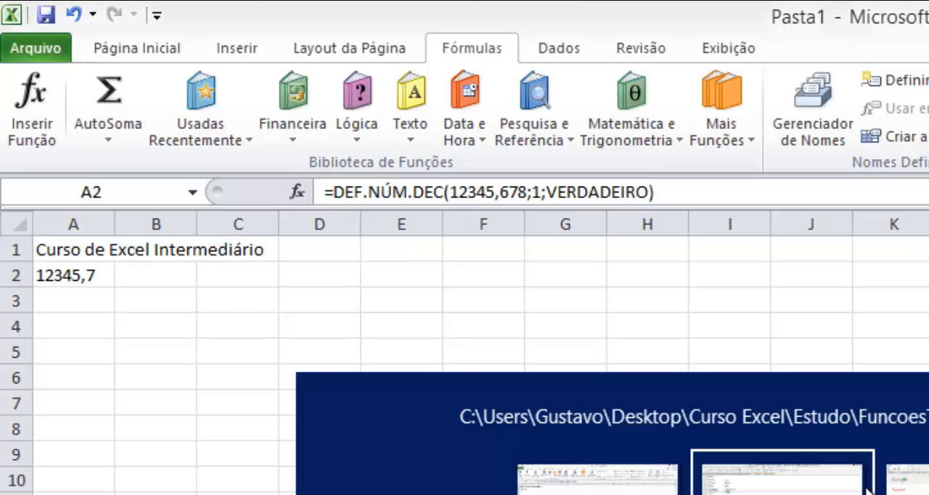
- Look up the English equivalent of DIREITA in the Notepad++ function list, then return to Excel and clear A2
{"action": "left_click", "coordinate": [867, 485]}
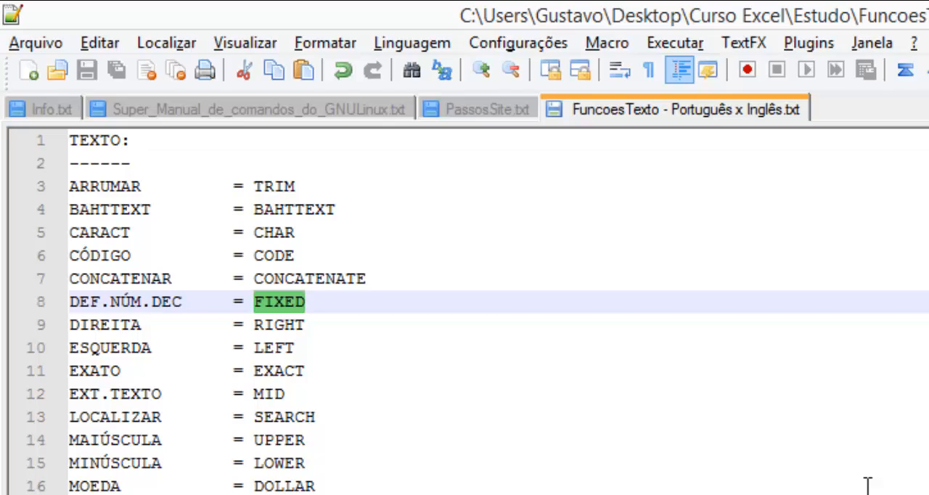
{"action": "left_click", "coordinate": [868, 486]}
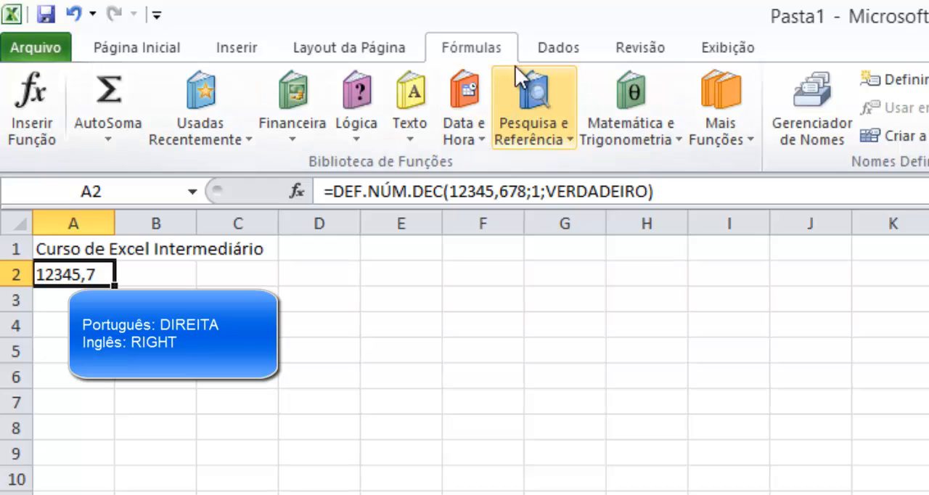
{"action": "key", "text": "Delete"}
- Insert the DIREITA function in A2 to extract the last 3 characters of A1
{"action": "left_click", "coordinate": [410, 134]}
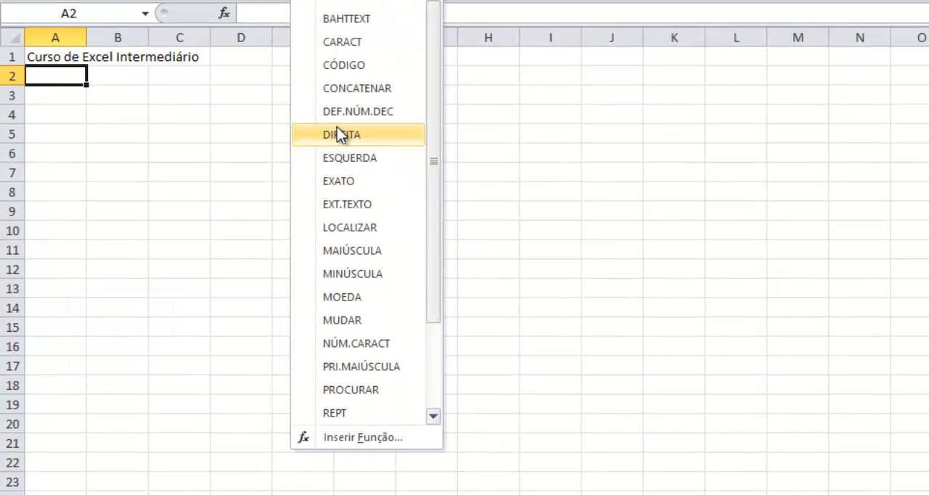
{"action": "left_click", "coordinate": [339, 135]}
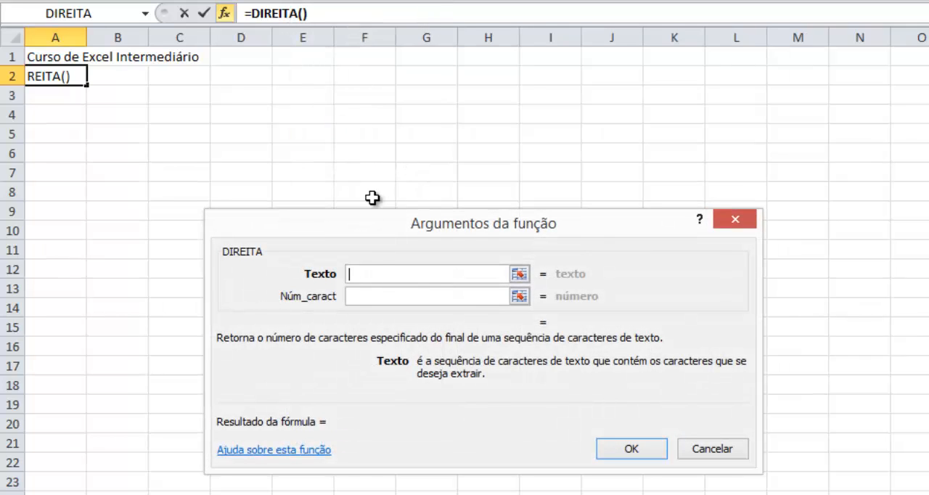
{"action": "left_click", "coordinate": [53, 59]}
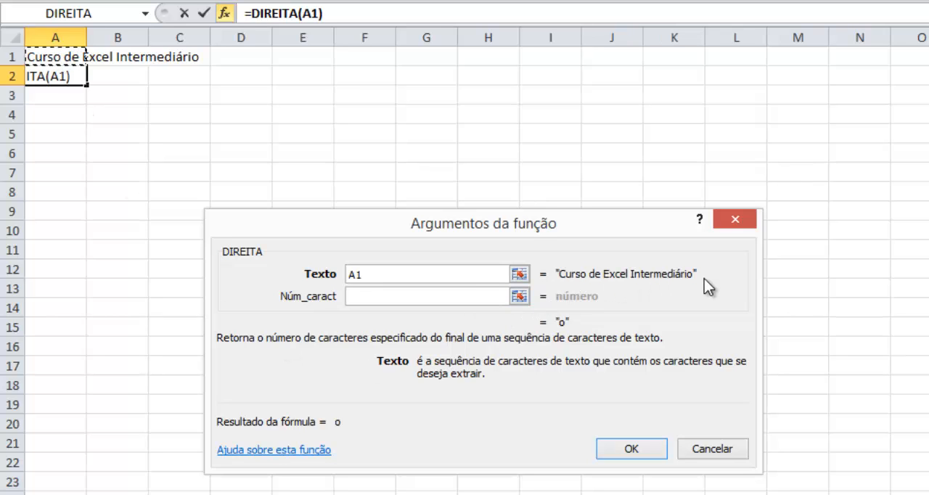
{"action": "left_click", "coordinate": [445, 296]}
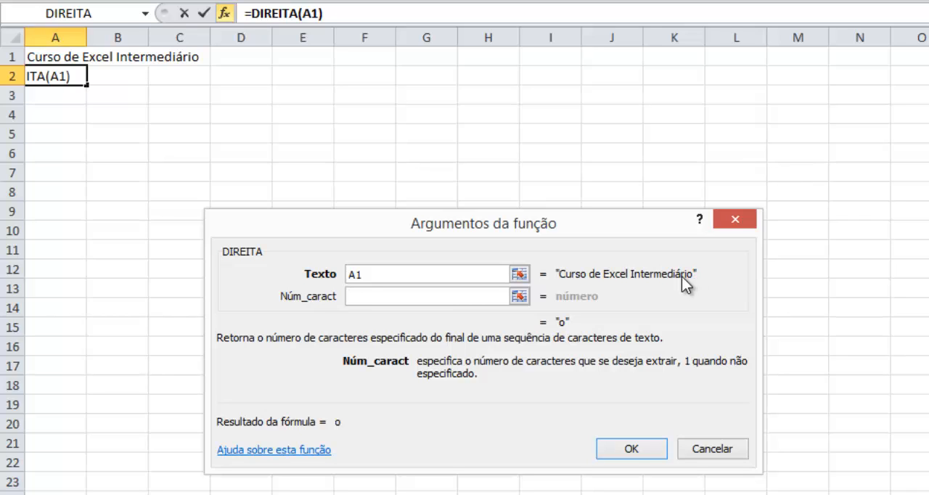
{"action": "left_click", "coordinate": [469, 297]}
{"action": "type", "text": "3"}
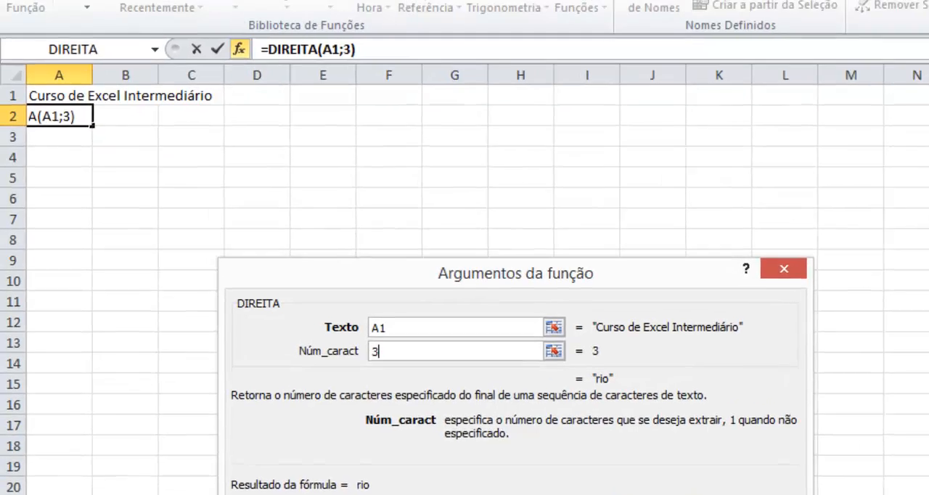
{"action": "left_click", "coordinate": [631, 448]}
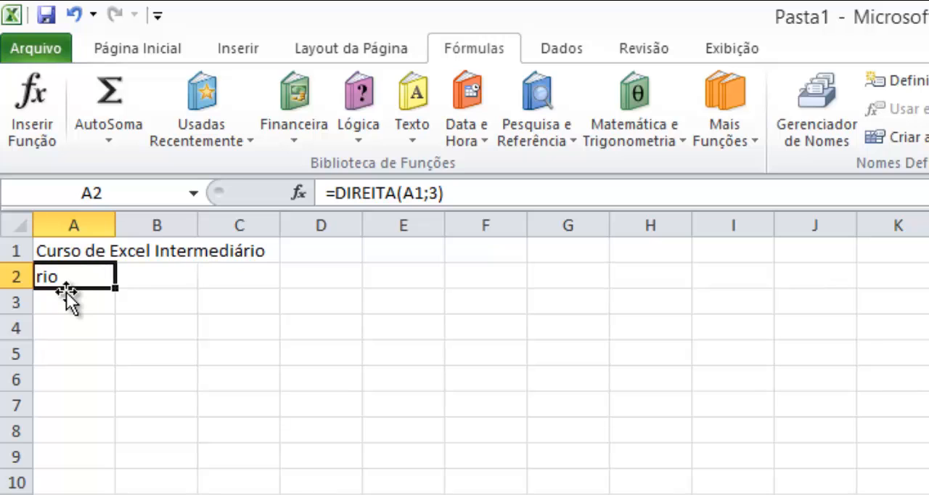
- Look up the English equivalents of DIREITA and ESQUERDA in the Notepad++ function list, and return to Excel
{"action": "key", "text": "alt+Tab"}
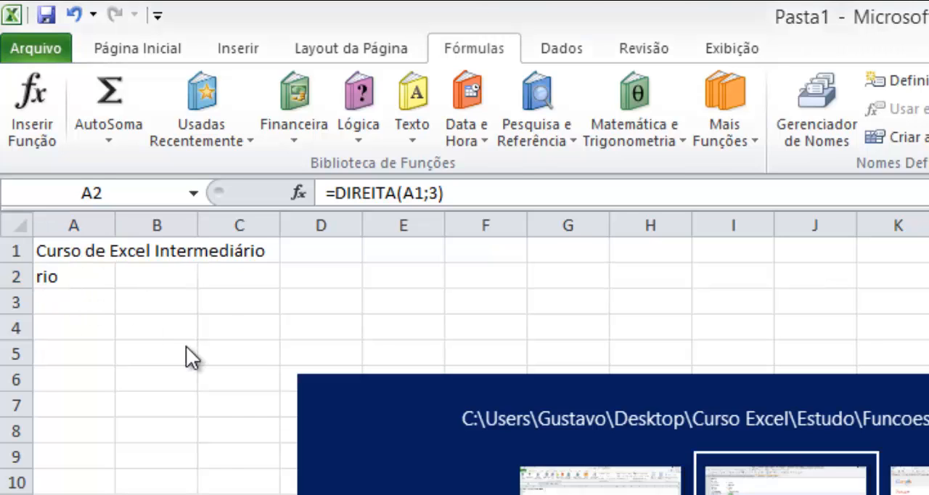
{"action": "double_click", "coordinate": [267, 327]}
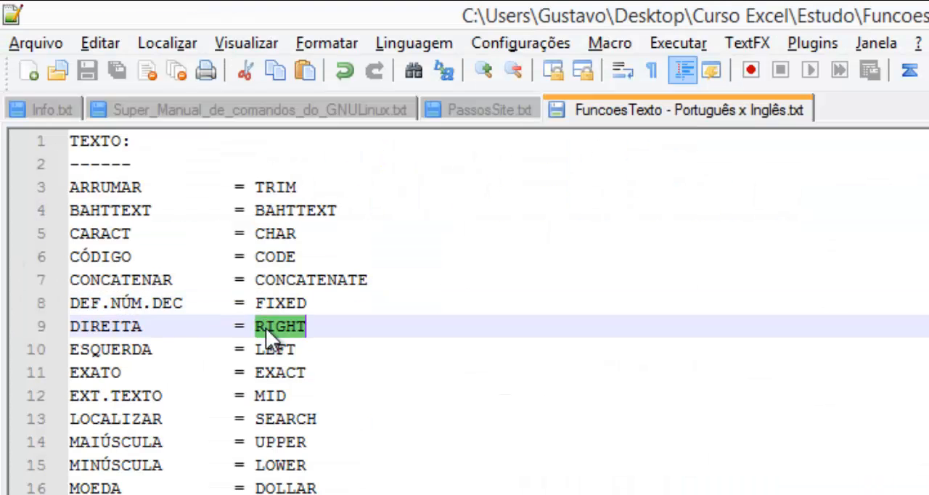
{"action": "key", "text": "alt+Tab"}
{"action": "key", "text": "alt+Tab"}
{"action": "double_click", "coordinate": [263, 351]}
{"action": "key", "text": "alt+Tab"}
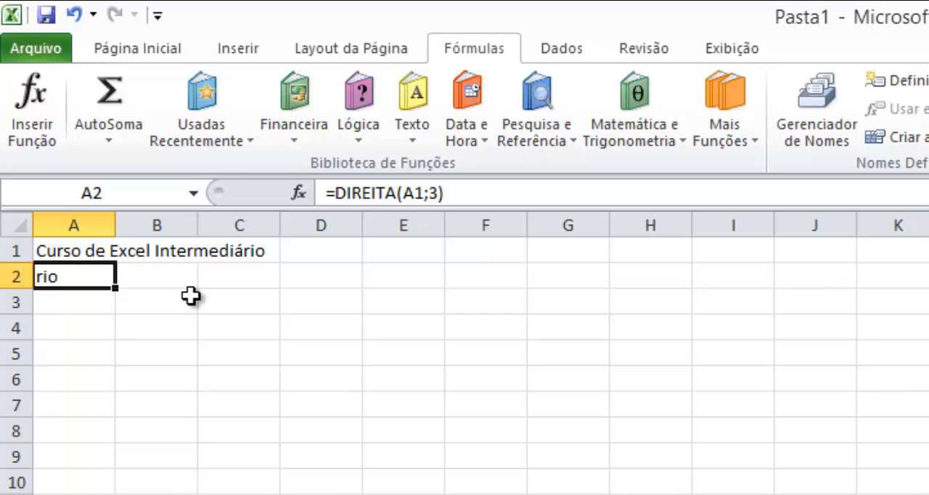
- Replace the DIREITA example in A2 with an ESQUERDA formula extracting the first 3 characters of A1, and clear it after viewing
{"action": "key", "text": "Delete"}
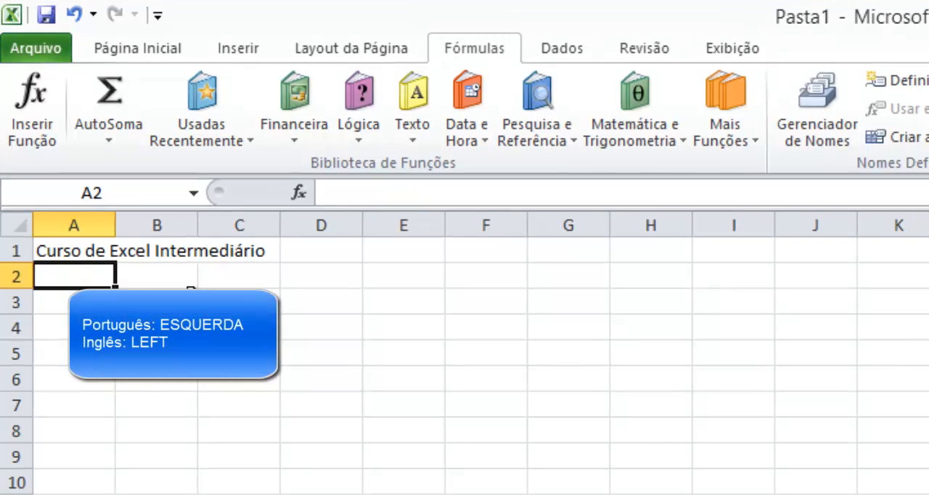
{"action": "left_click", "coordinate": [409, 126]}
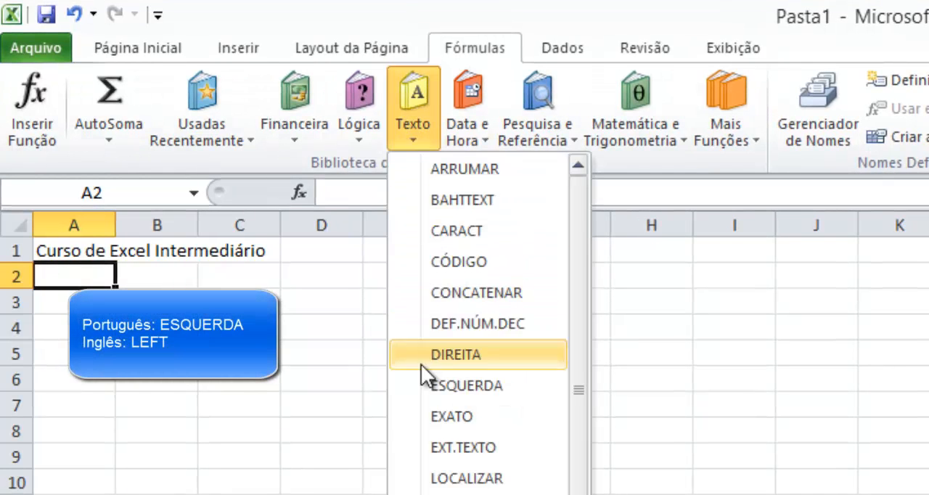
{"action": "left_click", "coordinate": [430, 386]}
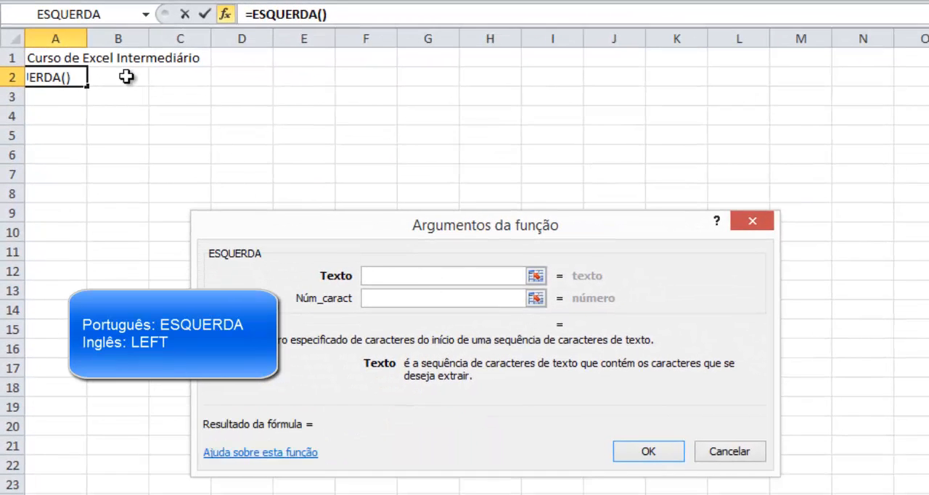
{"action": "left_click", "coordinate": [46, 58]}
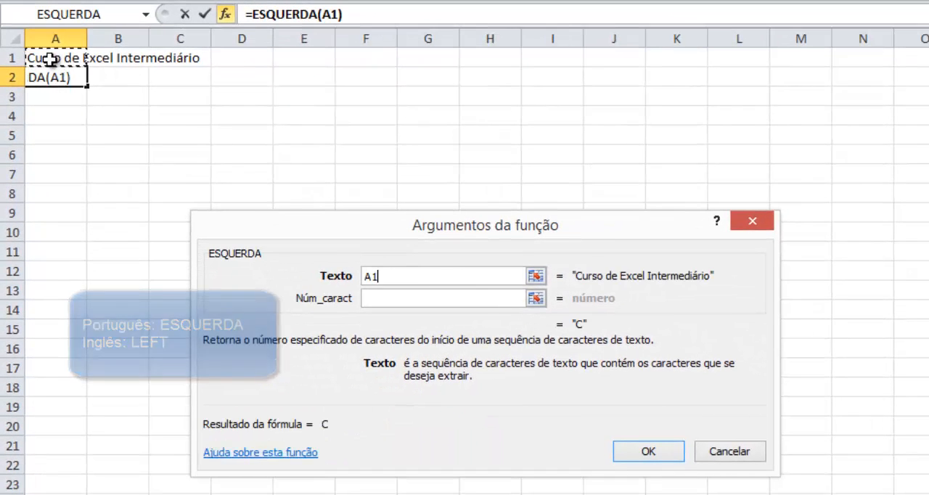
{"action": "left_click", "coordinate": [425, 299]}
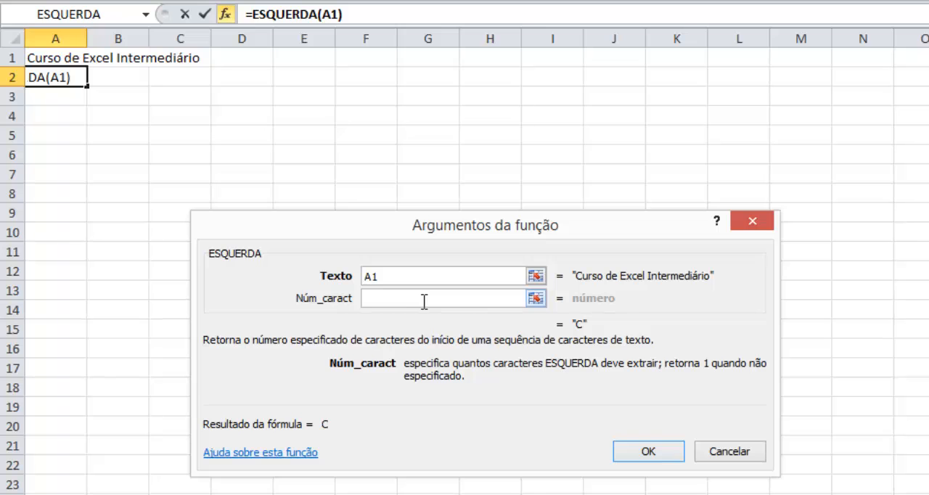
{"action": "type", "text": "3"}
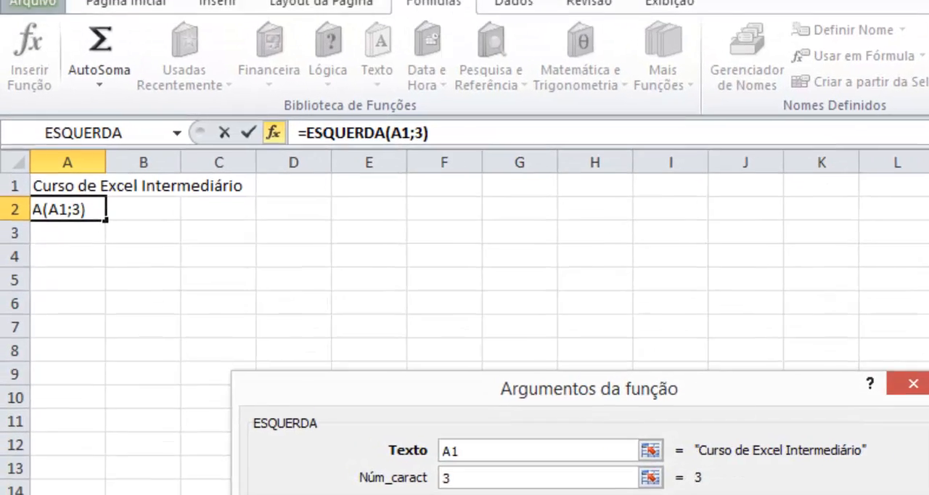
{"action": "left_click", "coordinate": [648, 451]}
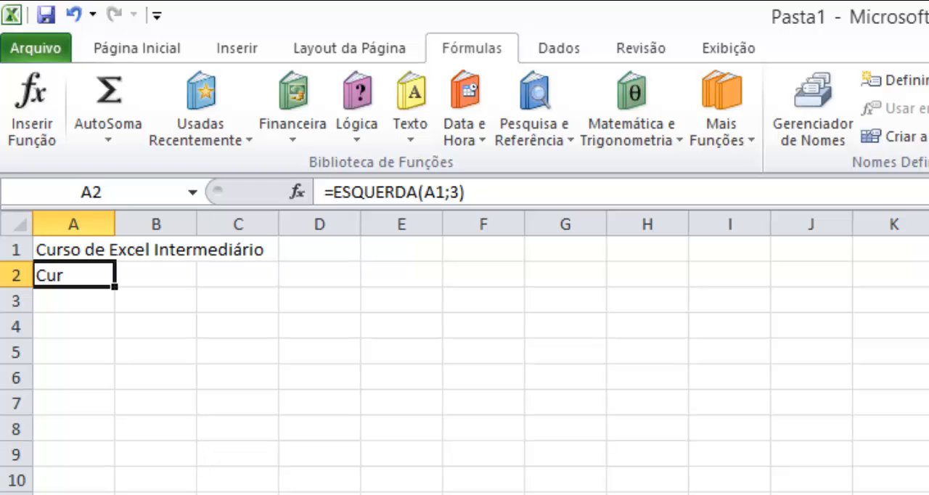
{"action": "key", "text": "Delete"}
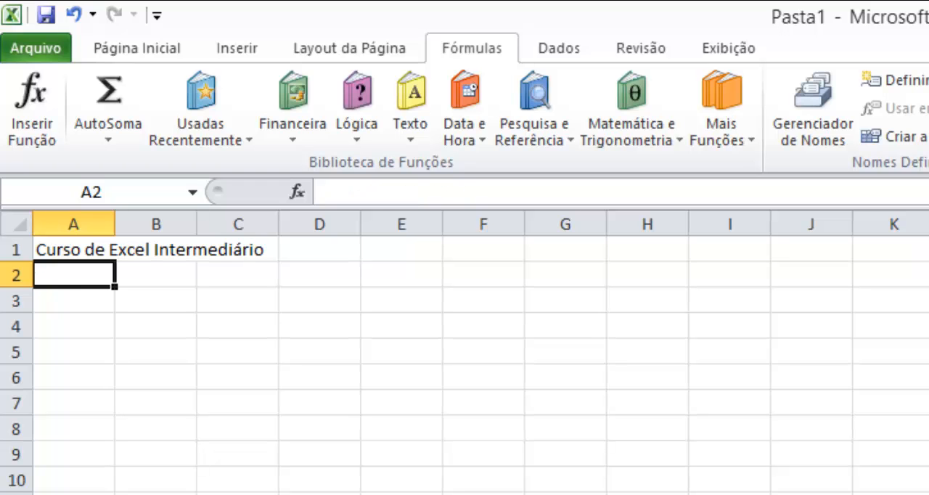
- Start an EXATO formula in A2 and mark its English equivalent in the Notepad++ function list
{"action": "left_click", "coordinate": [414, 135]}
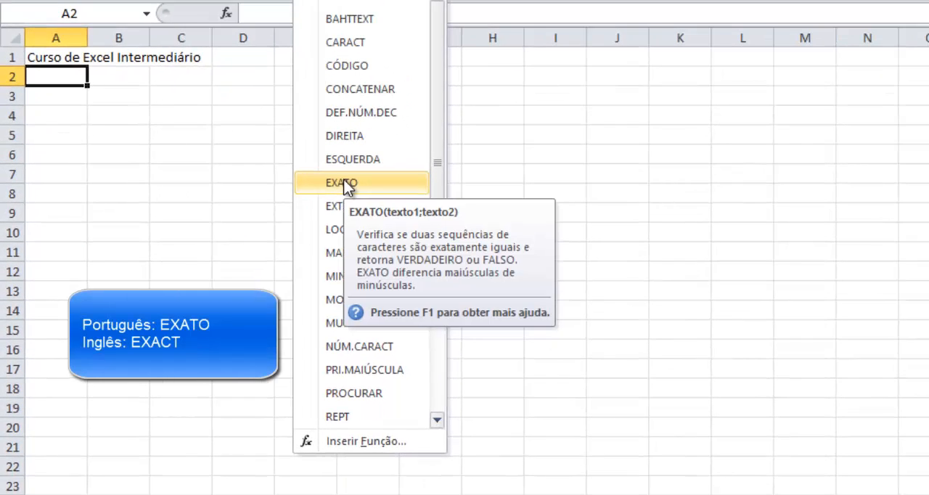
{"action": "left_click", "coordinate": [346, 186]}
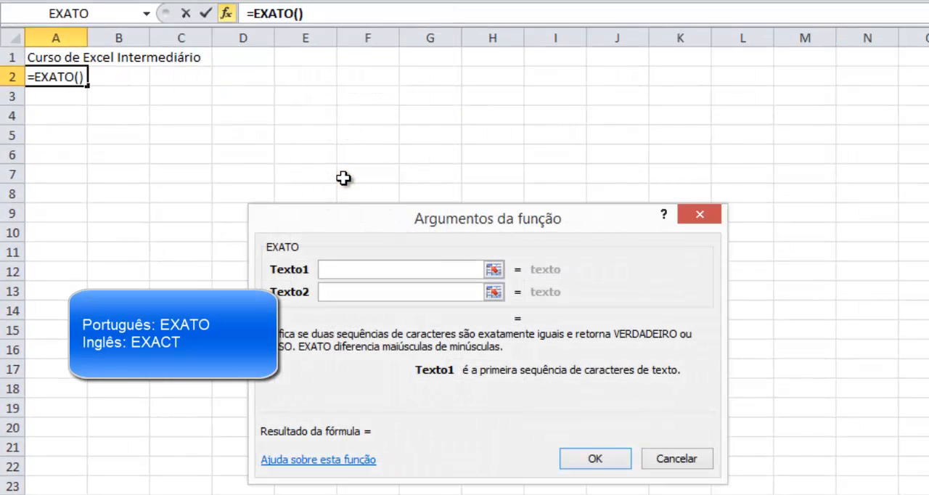
{"action": "key", "text": "alt+Tab"}
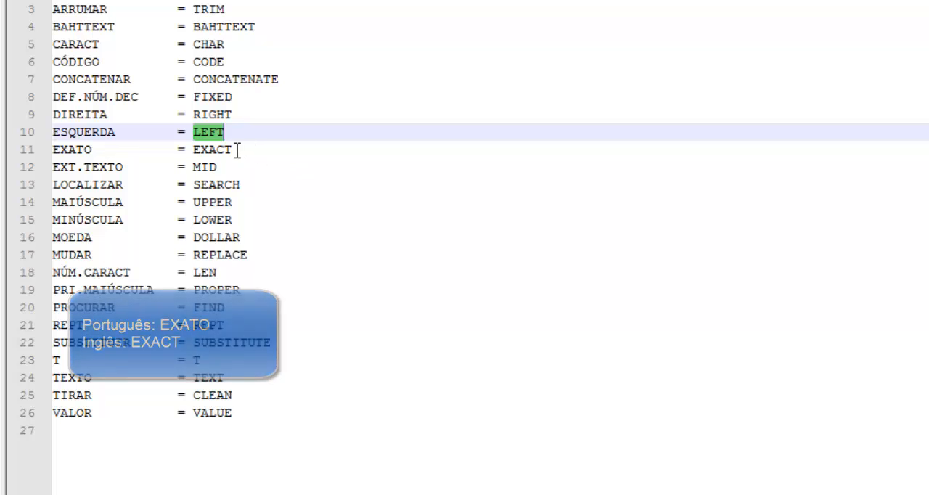
{"action": "double_click", "coordinate": [232, 149]}
{"action": "key", "text": "ctrl+c"}
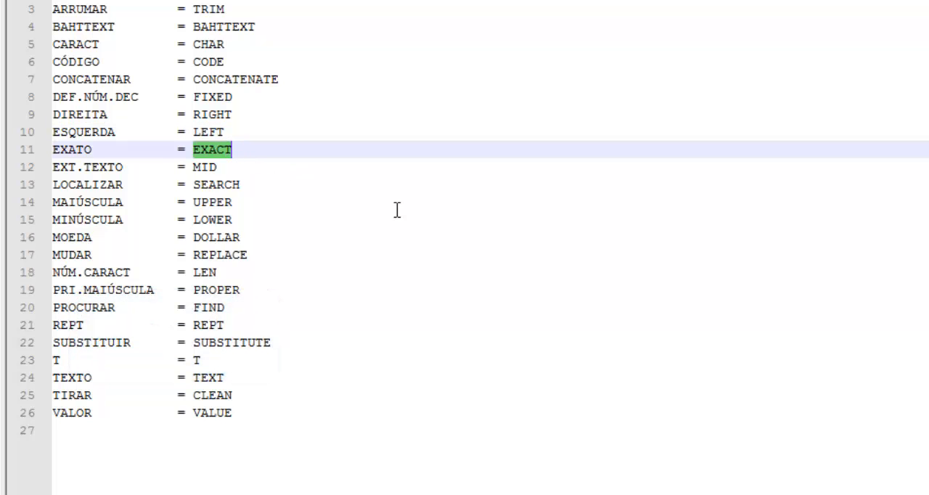
- Replace the source text in Google Translate with EXACT, listen to its English pronunciation, and return to Excel
{"action": "key", "text": "alt+Tab"}
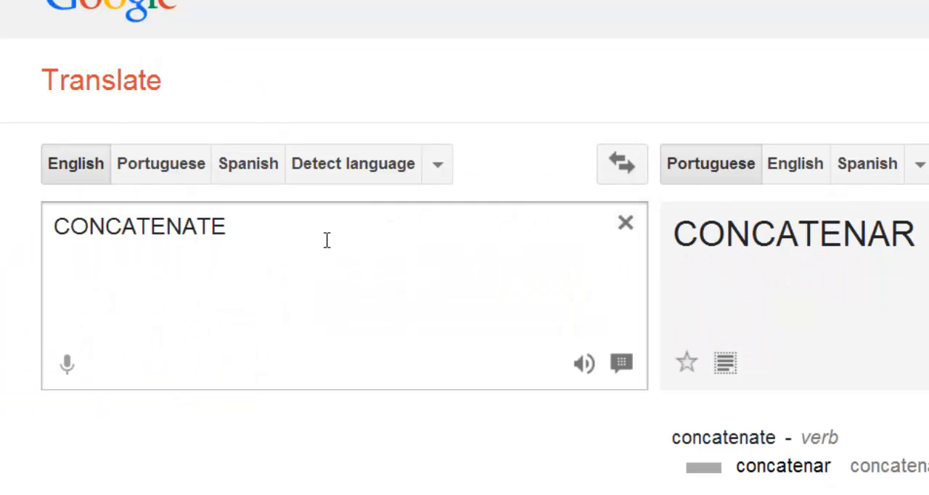
{"action": "left_click", "coordinate": [325, 235]}
{"action": "key", "text": "ctrl+a"}
{"action": "key", "text": "ctrl+v"}
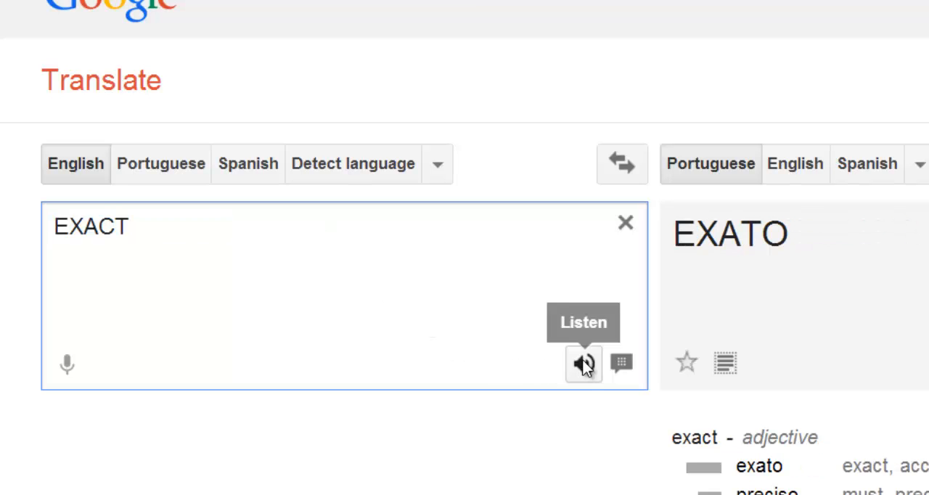
{"action": "left_click", "coordinate": [584, 364]}
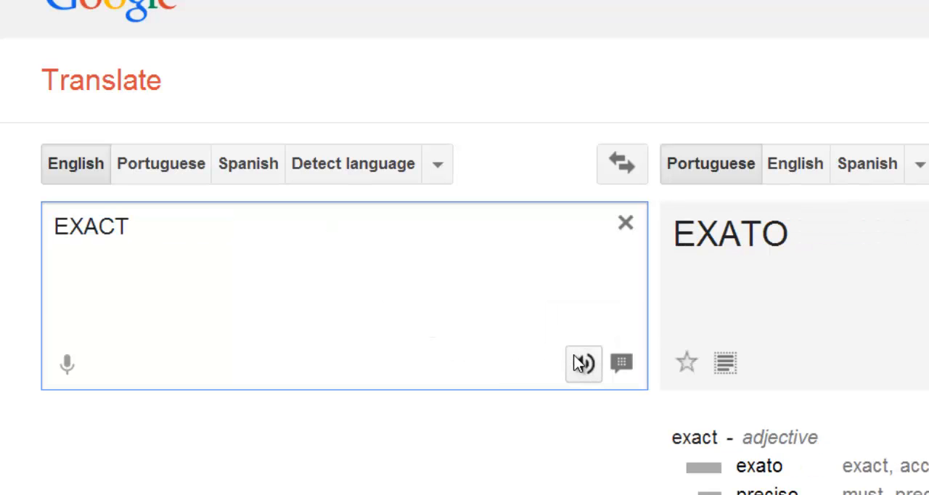
{"action": "key", "text": "alt+Tab"}
{"action": "key", "text": "alt+Tab"}
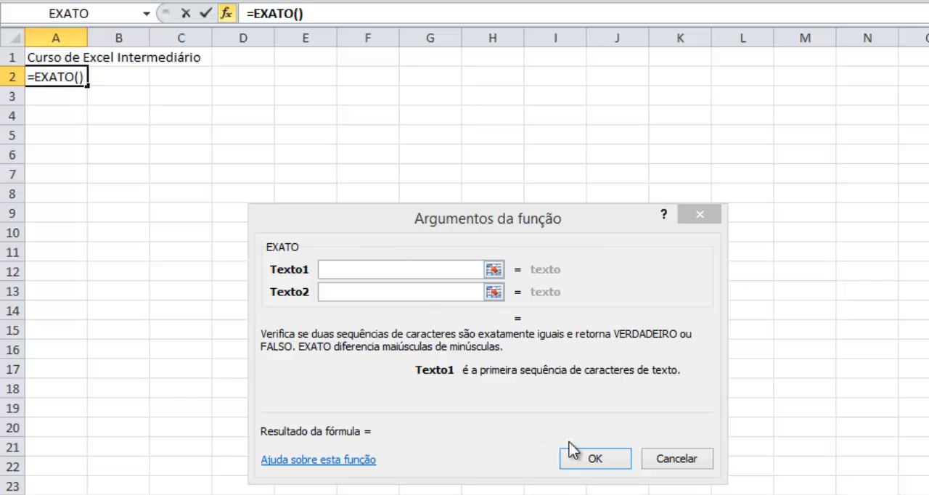
- Complete the EXATO function in A2 by comparing the same capitalized first name as both Texto1 and Texto2
{"action": "left_click", "coordinate": [440, 270]}
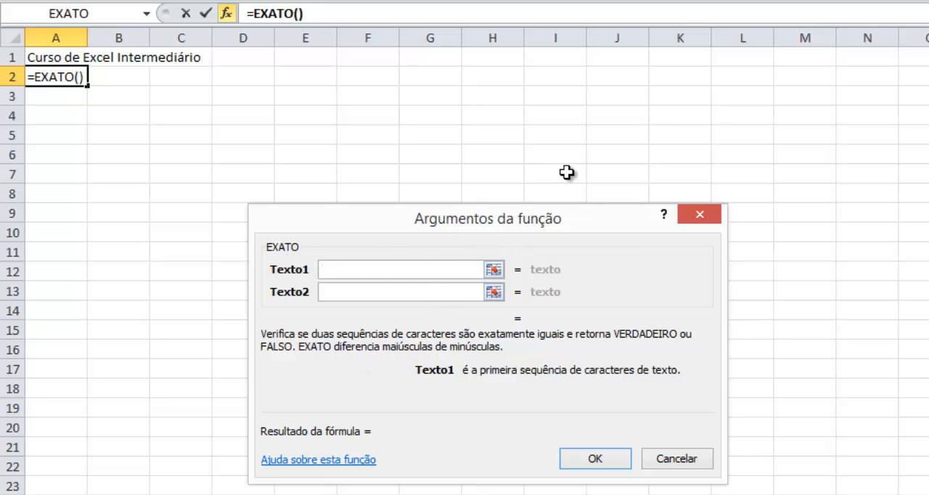
{"action": "type", "text": "Gst"}
{"action": "key", "text": "BackSpace"}
{"action": "key", "text": "BackSpace"}
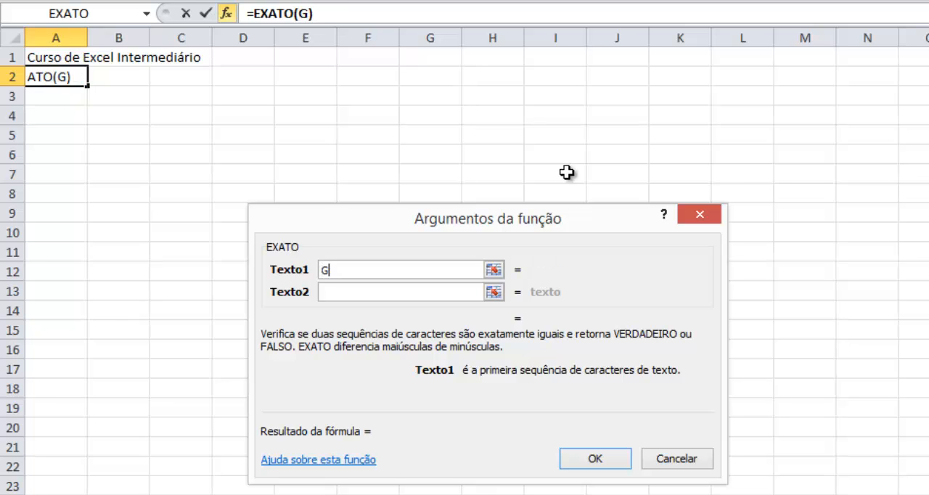
{"action": "type", "text": "ustavo"}
{"action": "key", "text": "Tab"}
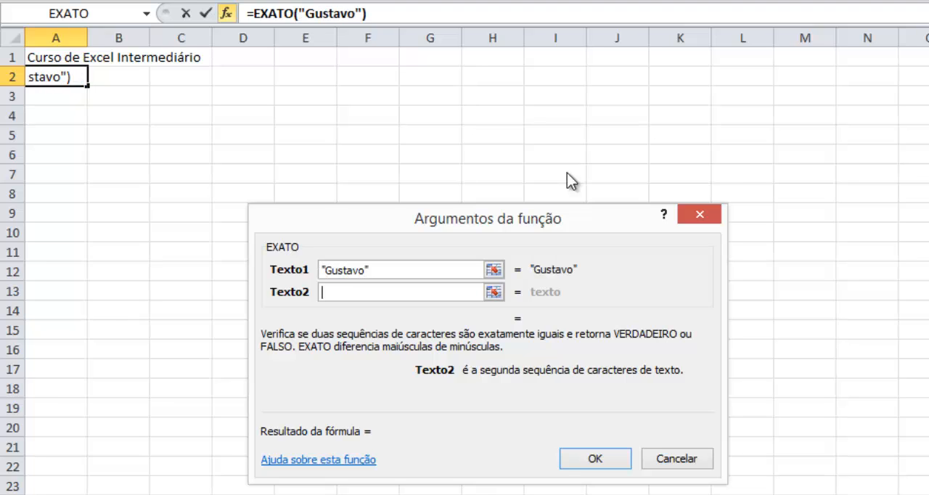
{"action": "type", "text": "Gustavo"}
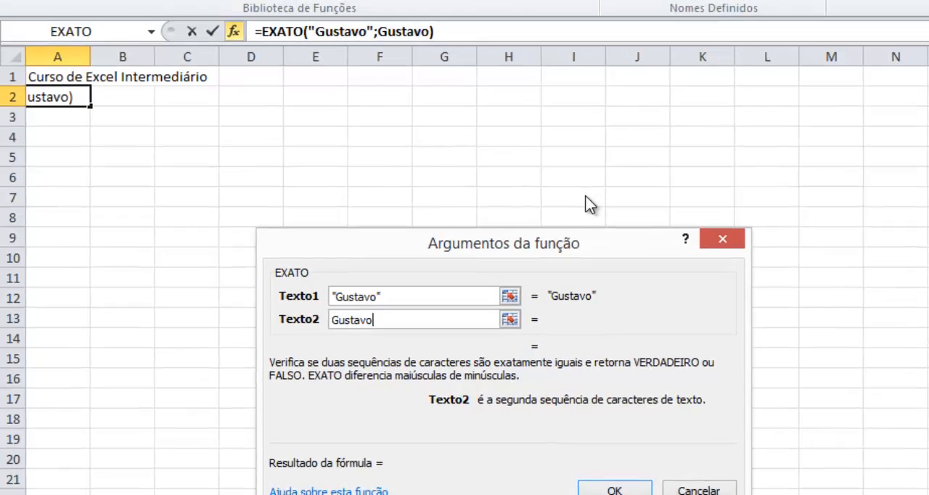
{"action": "key", "text": "Return"}
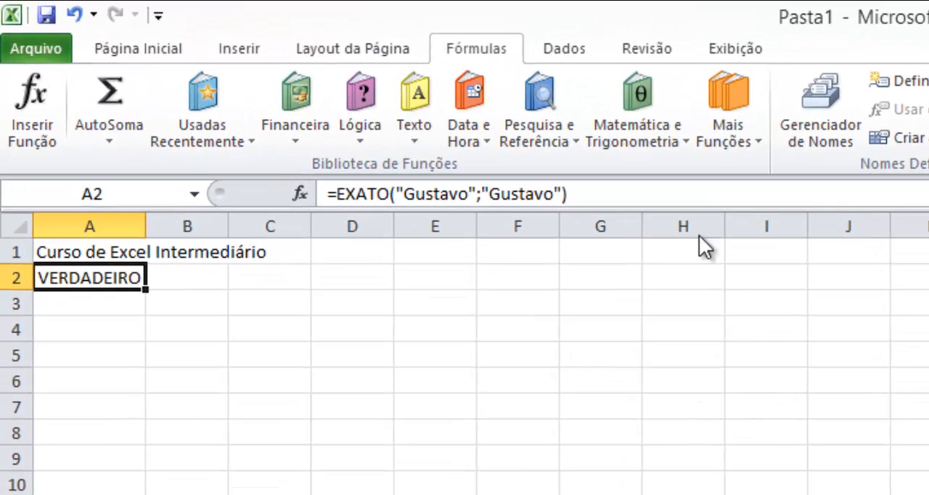
- Change the second argument of the EXATO formula in A2 to the same first name in all capitals
{"action": "left_click", "coordinate": [520, 195]}
{"action": "double_click", "coordinate": [519, 194]}
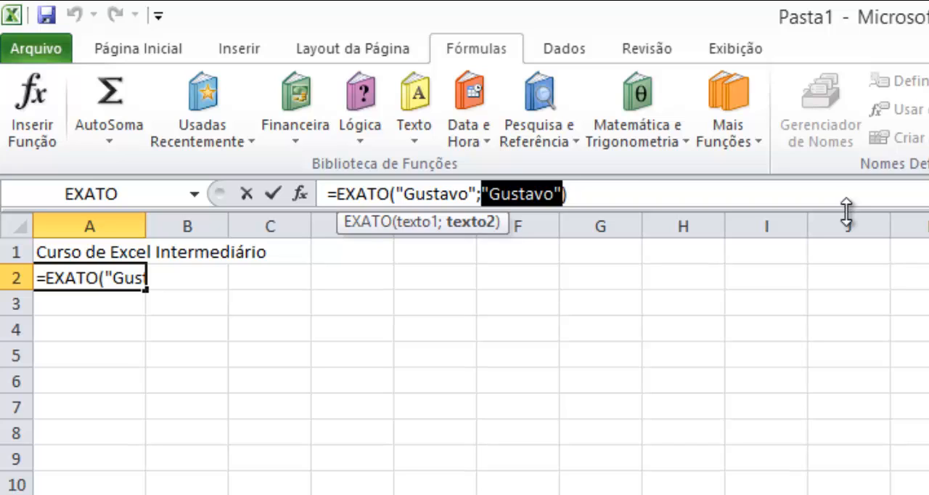
{"action": "key", "text": "End"}
{"action": "key", "text": "Left"}
{"action": "key", "text": "Left"}
{"action": "key", "text": "shift+Left"}
{"action": "key", "text": "shift+Left"}
{"action": "key", "text": "shift+Left"}
{"action": "key", "text": "shift+Left"}
{"action": "key", "text": "shift+Left"}
{"action": "key", "text": "shift+Left"}
{"action": "key", "text": "shift+Left"}
{"action": "key", "text": "shift+Left"}
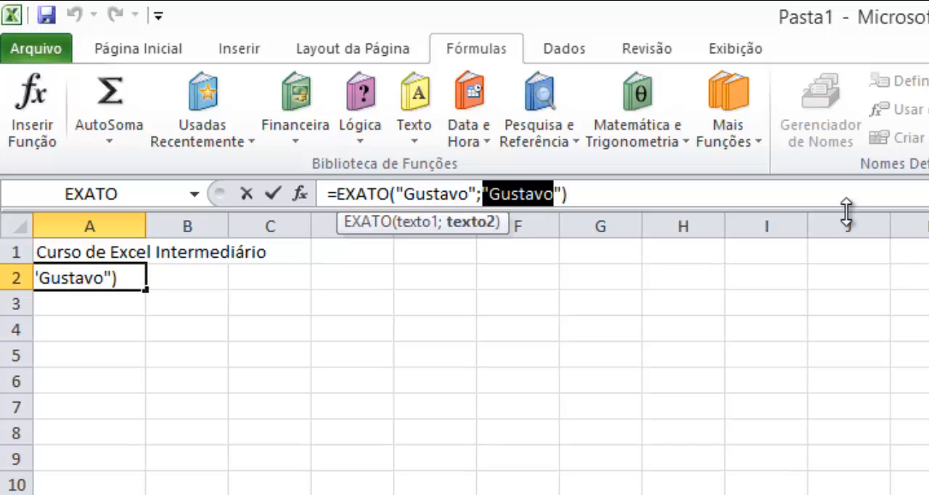
{"action": "type", "text": "\"GUSTA"}
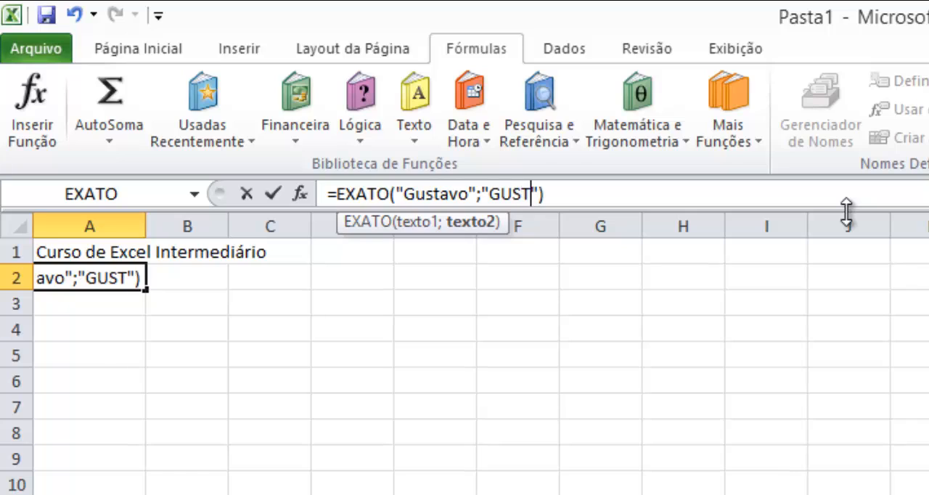
{"action": "type", "text": "VO"}
{"action": "key", "text": "Return"}
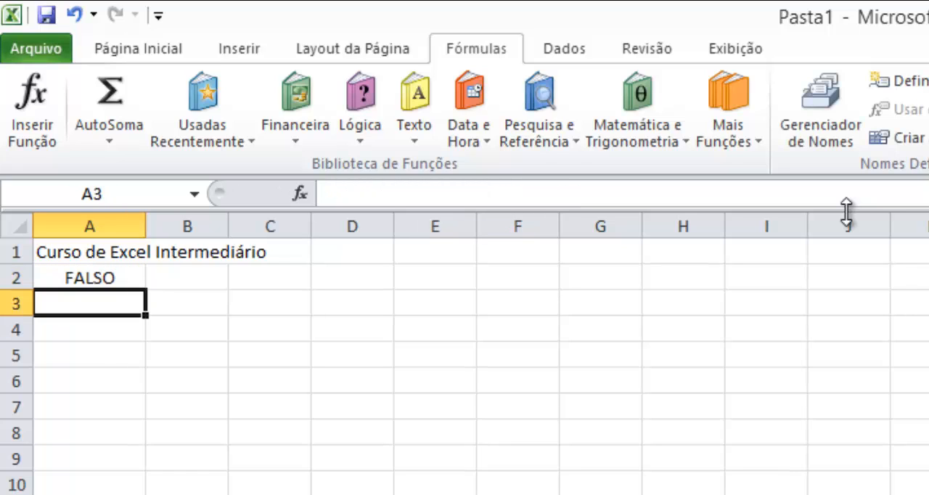
- Wrap the first EXATO argument in A2 with the MAIÚSCULA function, and clear the cell after viewing the result
{"action": "key", "text": "Up"}
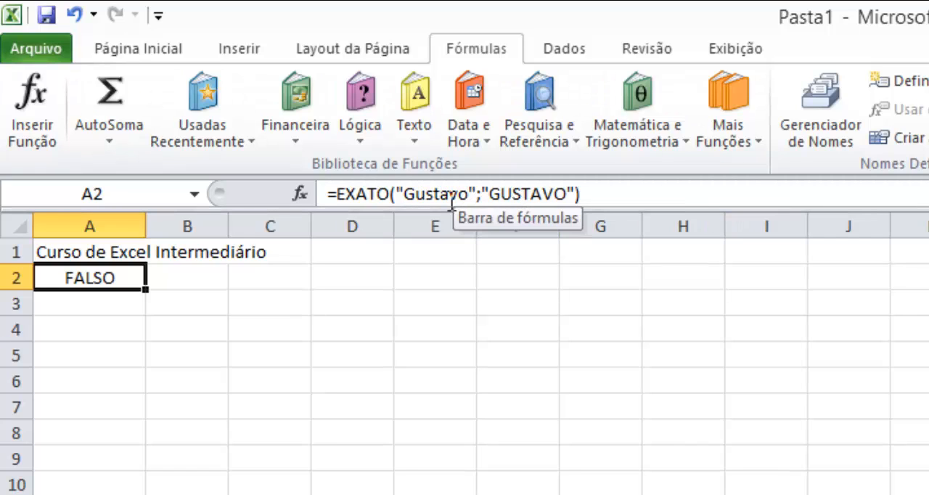
{"action": "left_click", "coordinate": [398, 192]}
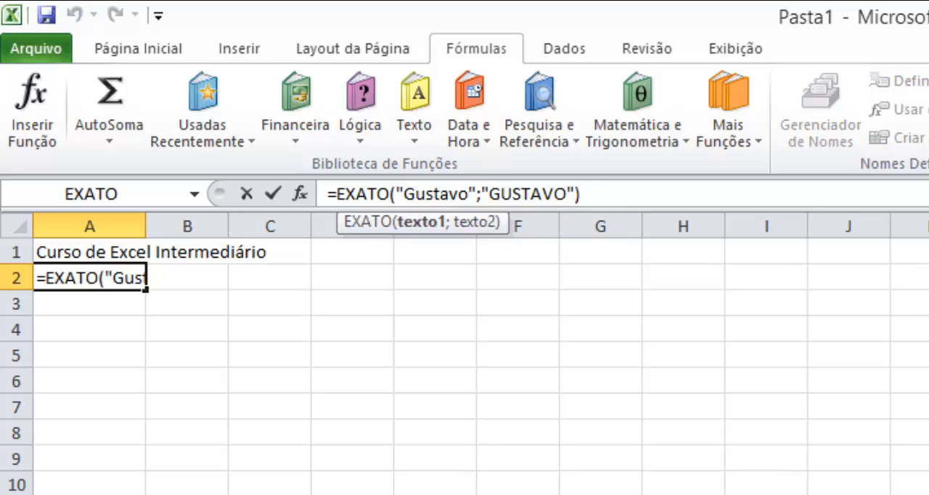
{"action": "type", "text": "ma"}
{"action": "key", "text": "Down"}
{"action": "key", "text": "Tab"}
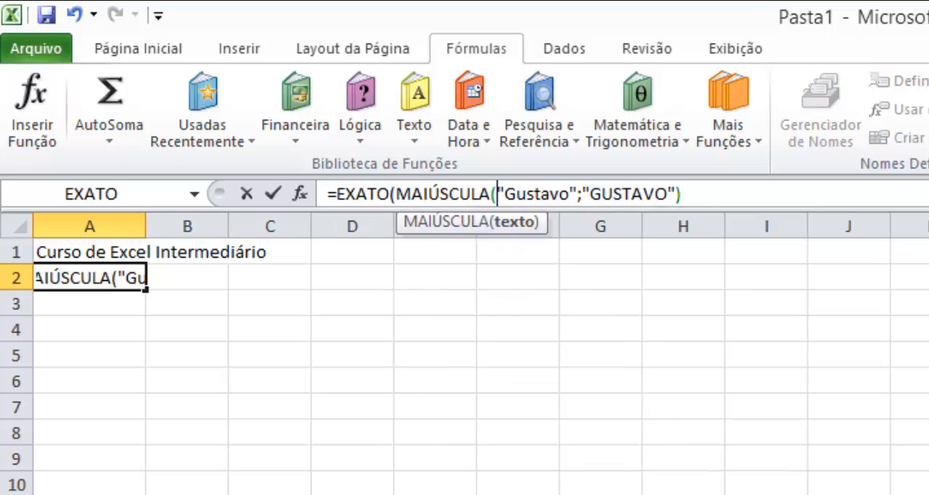
{"action": "key", "text": "Right"}
{"action": "key", "text": "Right"}
{"action": "key", "text": "Right"}
{"action": "key", "text": "Right"}
{"action": "key", "text": "Right"}
{"action": "key", "text": "Right"}
{"action": "key", "text": "Right"}
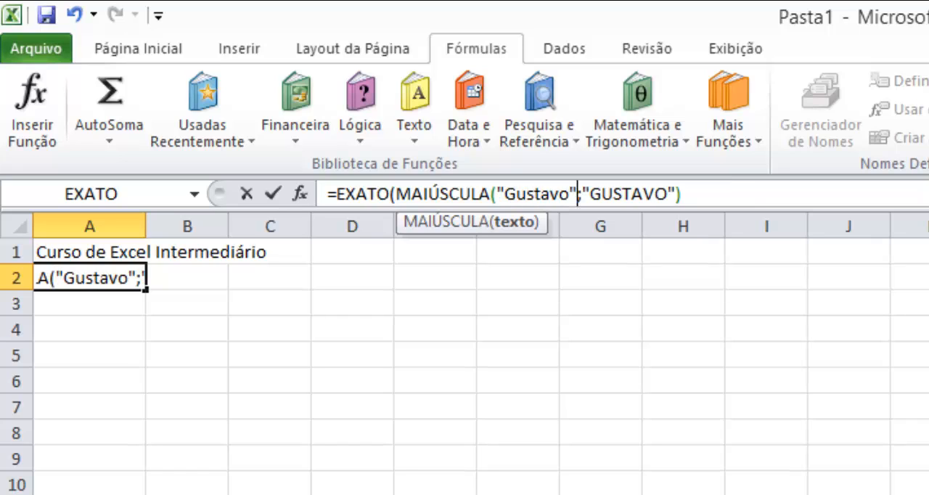
{"action": "type", "text": ")"}
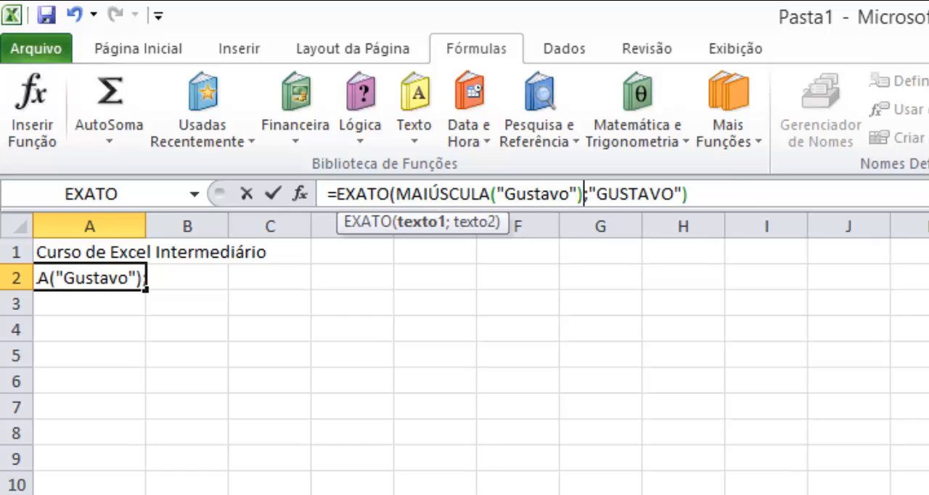
{"action": "key", "text": "Return"}
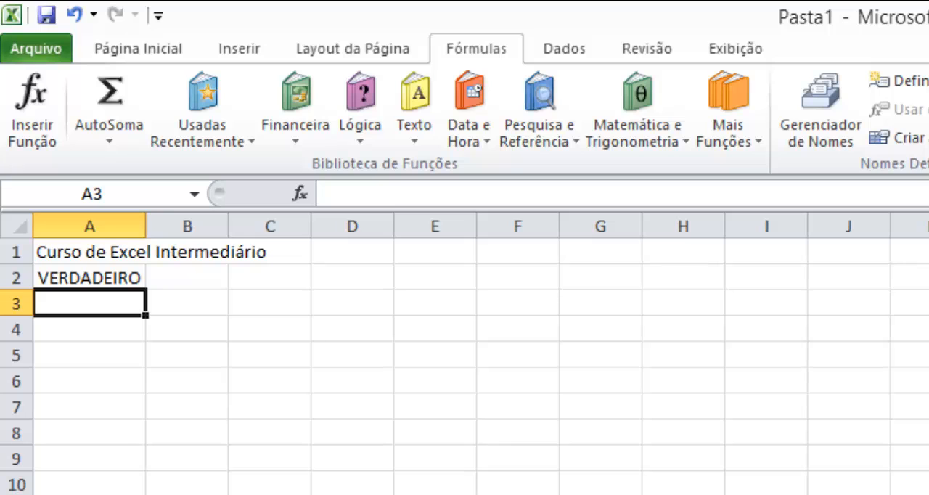
{"action": "key", "text": "Up"}
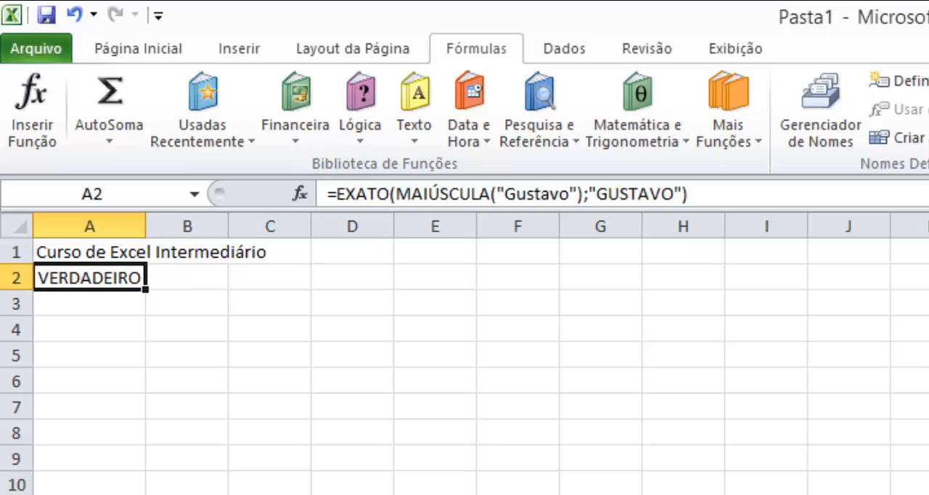
{"action": "key", "text": "Delete"}
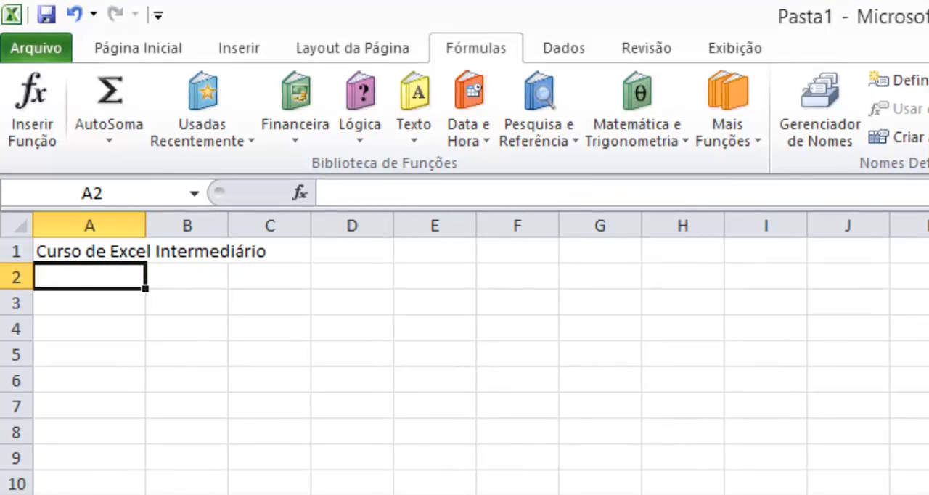
- Start an EXT.TEXTO formula in A2, look up its English equivalent in the Notepad++ function list, and return to Excel
{"action": "key", "text": "alt+Tab"}
{"action": "key", "text": "alt+Tab"}
{"action": "left_click", "coordinate": [413, 138]}
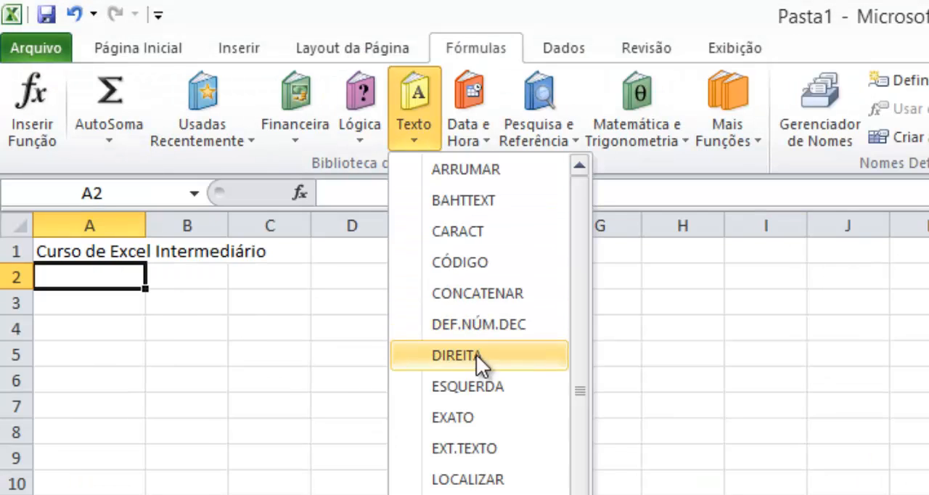
{"action": "left_click", "coordinate": [467, 444]}
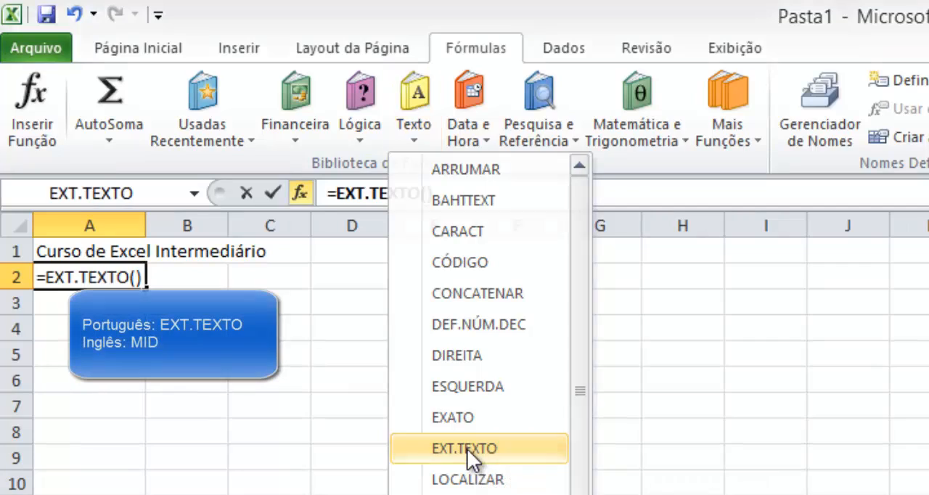
{"action": "key", "text": "alt+Tab"}
{"action": "key", "text": "Tab"}
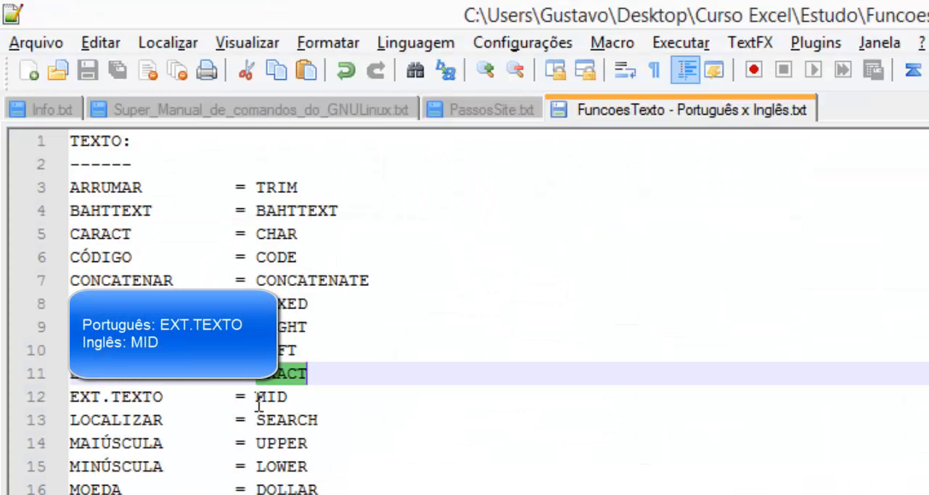
{"action": "double_click", "coordinate": [269, 398]}
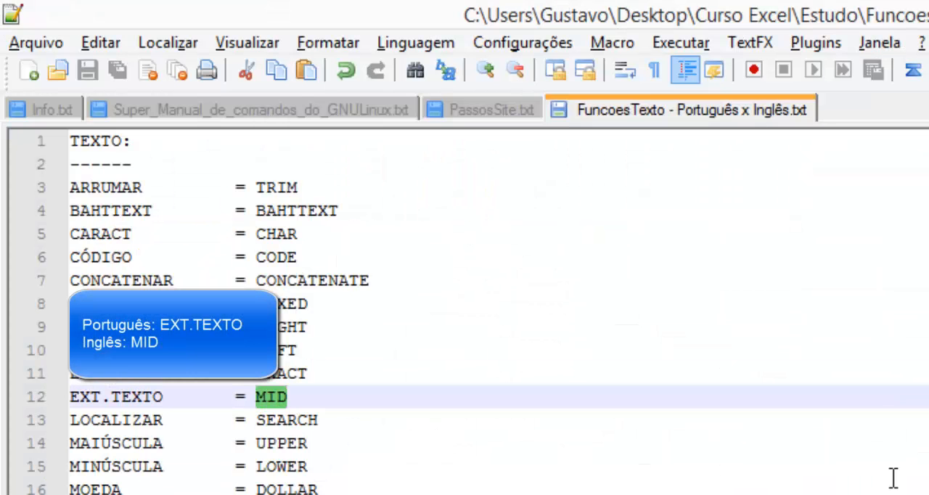
{"action": "key", "text": "alt+Tab"}
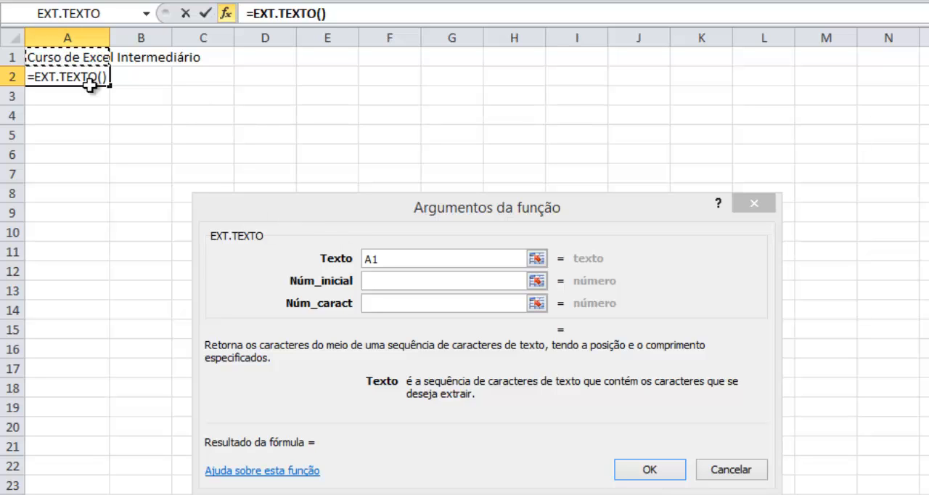
- Complete the EXT.TEXTO function to extract 5 characters from A1 starting at character 10
{"action": "left_click", "coordinate": [376, 282]}
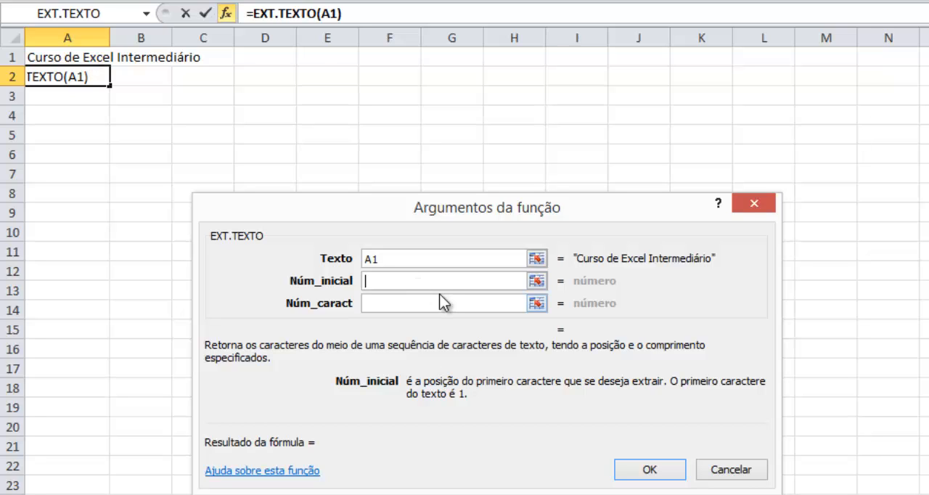
{"action": "type", "text": "10"}
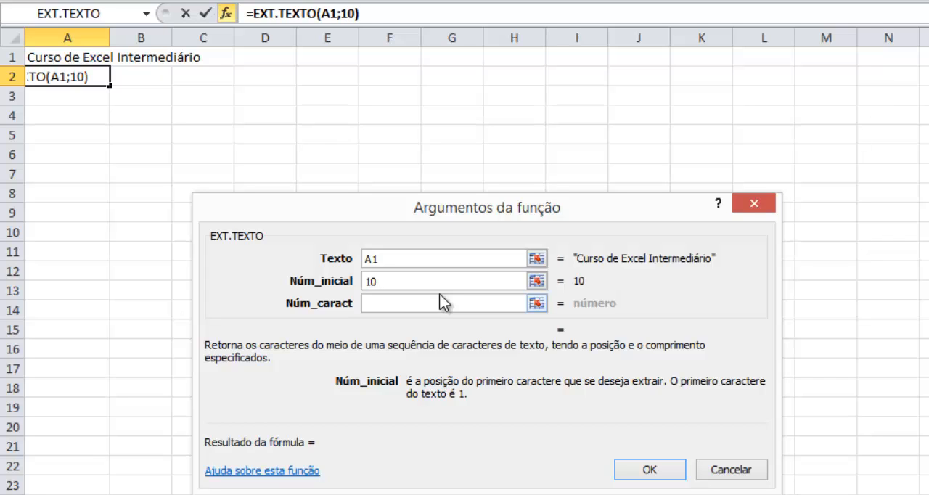
{"action": "left_click", "coordinate": [423, 306]}
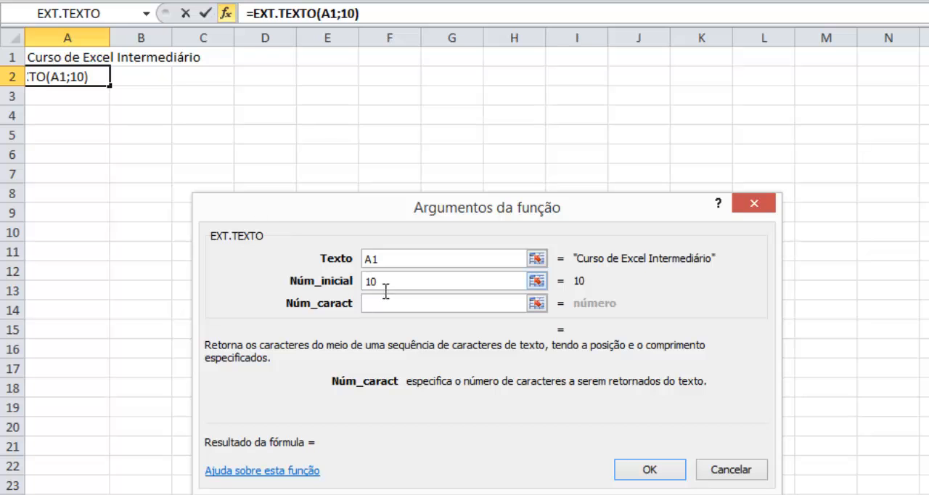
{"action": "type", "text": "5"}
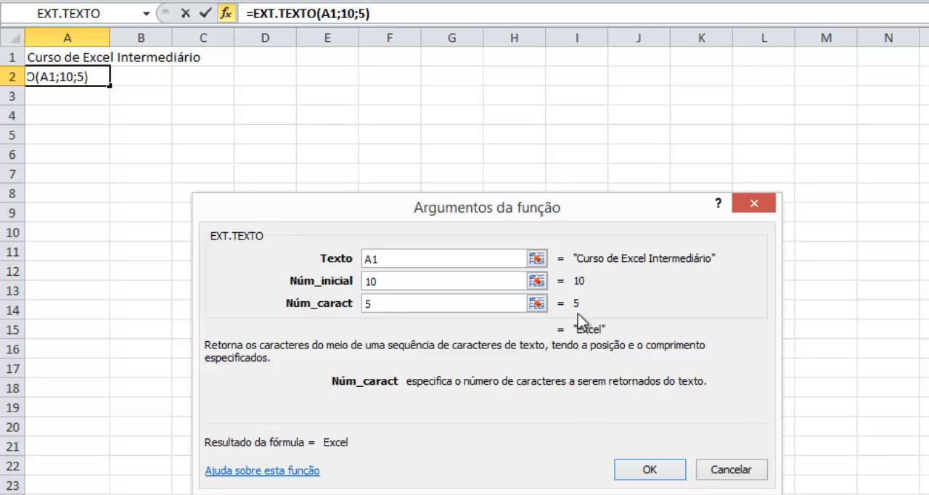
{"action": "left_click", "coordinate": [655, 476]}
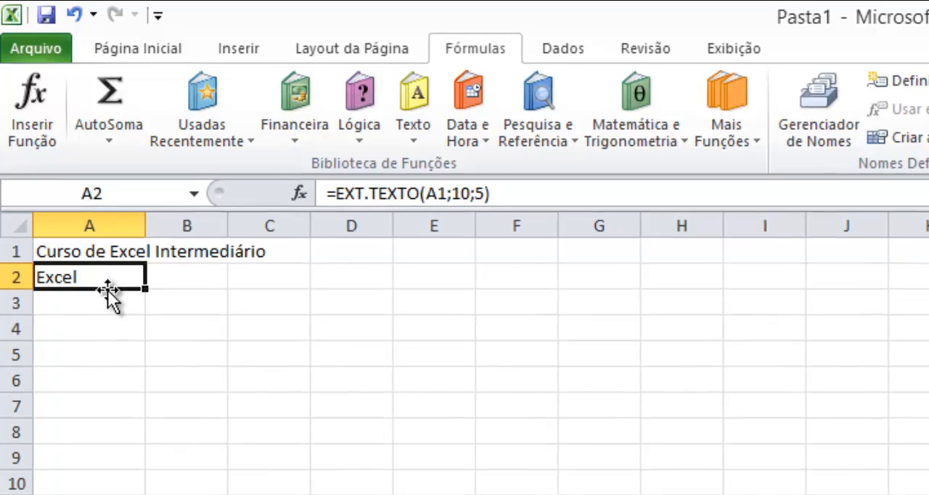
- Clear cell A2 and start a LOCALIZAR formula in it
{"action": "key", "text": "Delete"}
{"action": "left_click", "coordinate": [413, 125]}
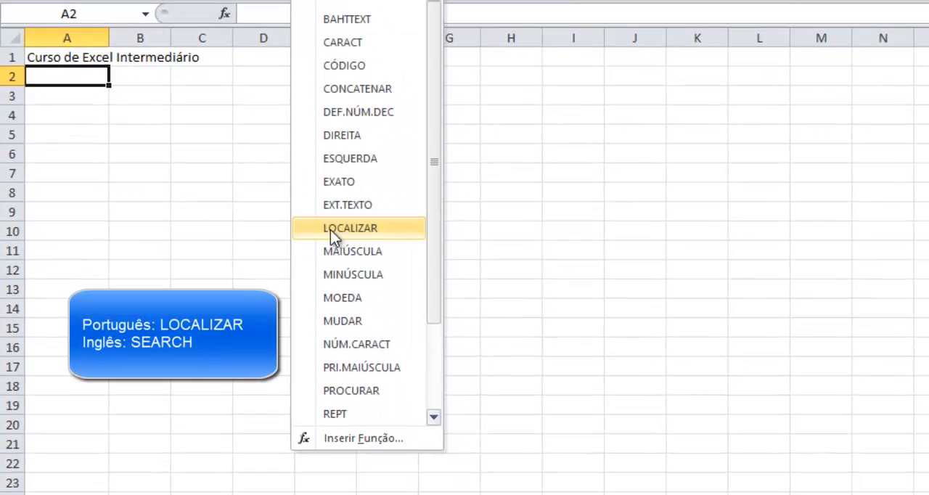
{"action": "left_click", "coordinate": [341, 229]}
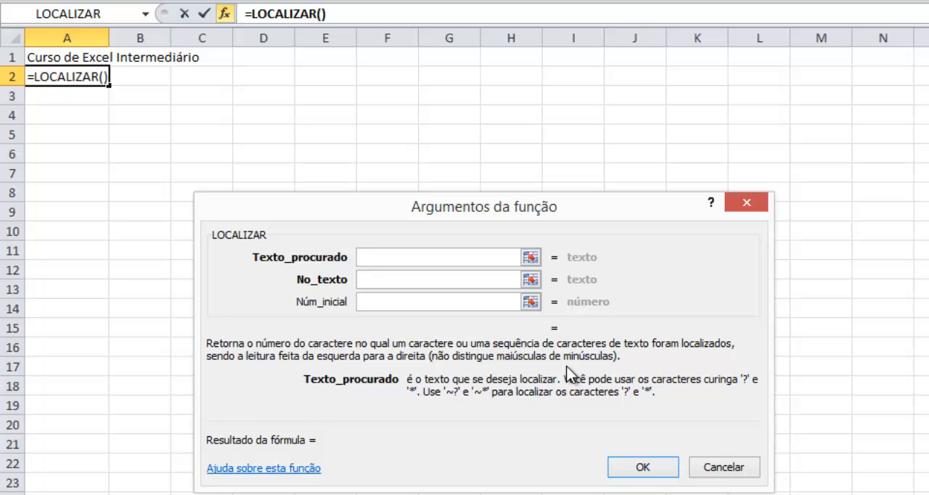
- Switch to Notepad++, look up the English equivalent of LOCALIZAR in the function list, and return to Excel
{"action": "key", "text": "alt+Tab"}
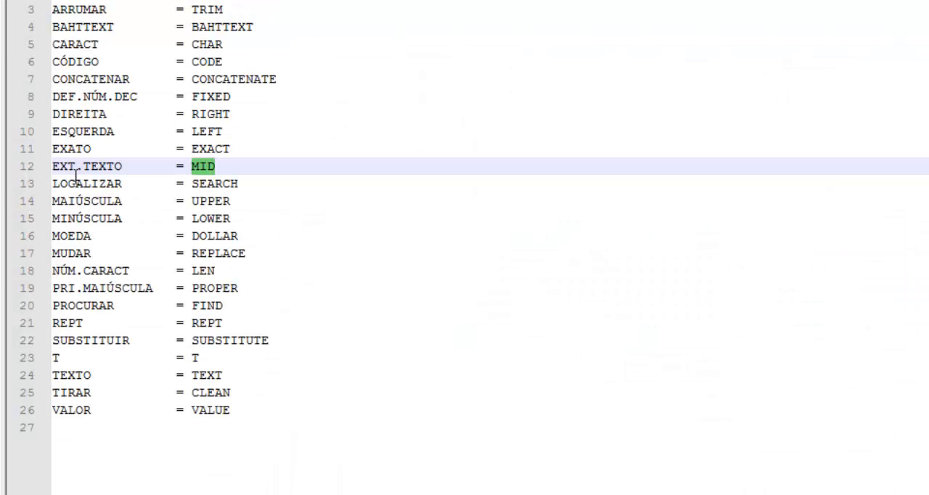
{"action": "double_click", "coordinate": [80, 183]}
{"action": "double_click", "coordinate": [205, 184]}
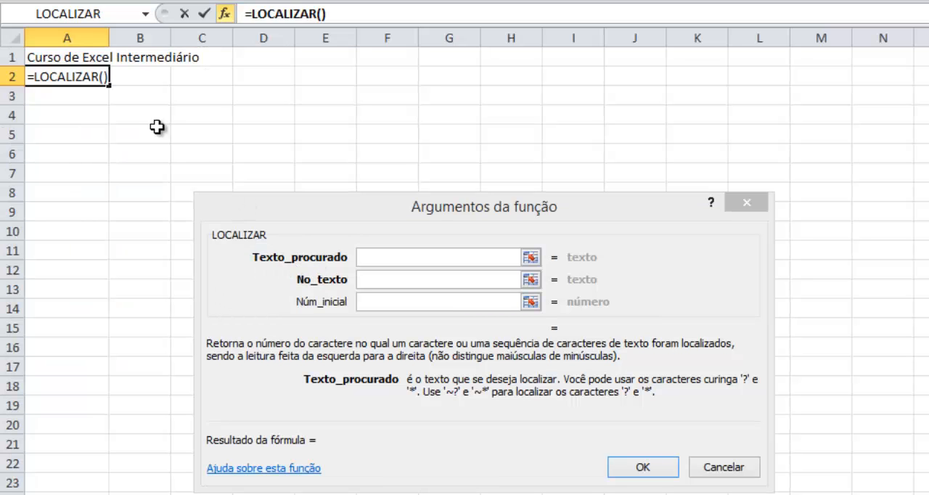
- Complete the LOCALIZAR function in A2 to search for the text EXCEL in A1, without a starting position
{"action": "left_click", "coordinate": [382, 259]}
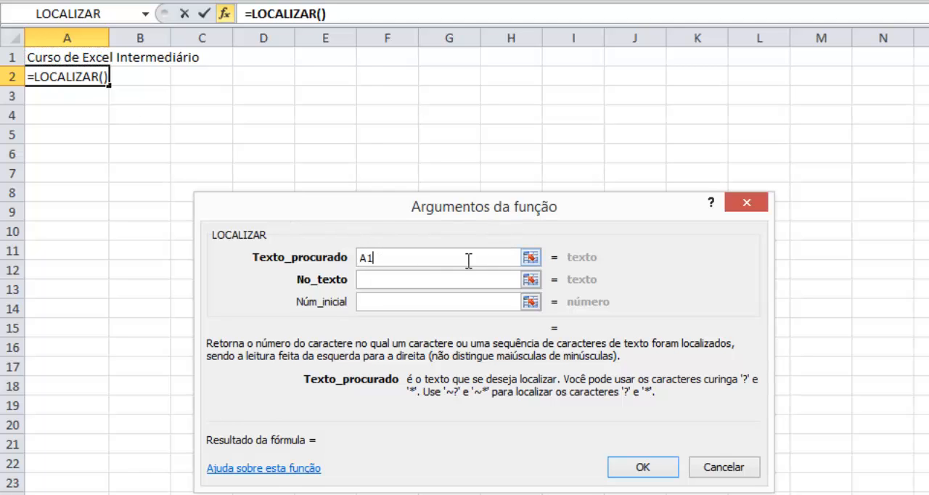
{"action": "type", "text": "Exce"}
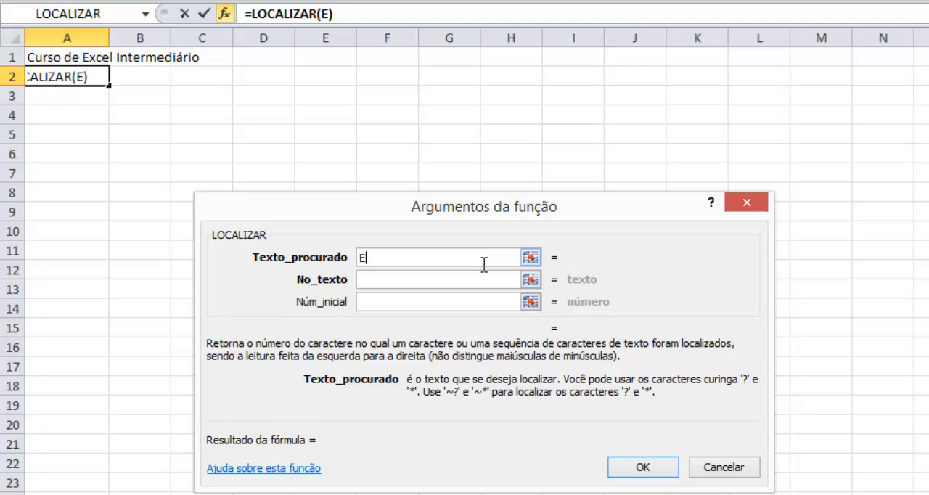
{"action": "key", "text": "BackSpace"}
{"action": "key", "text": "BackSpace"}
{"action": "key", "text": "BackSpace"}
{"action": "key", "text": "BackSpace"}
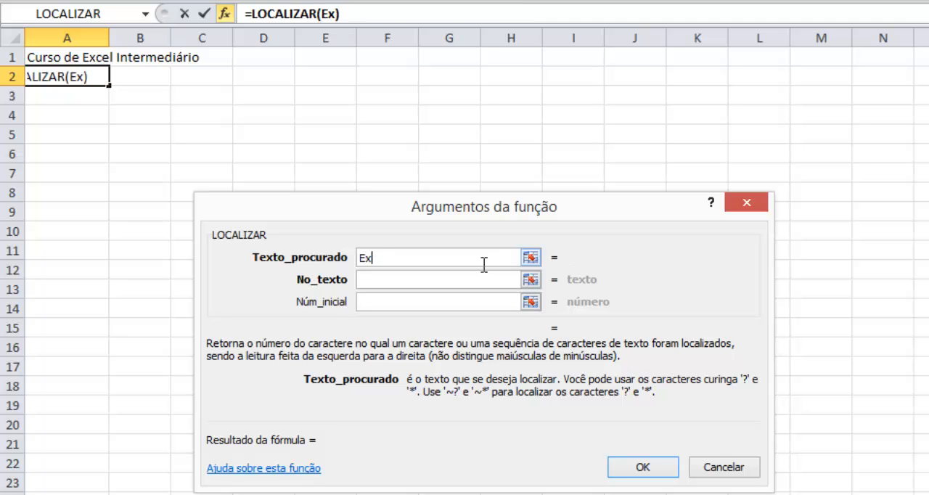
{"action": "type", "text": "EXCEL"}
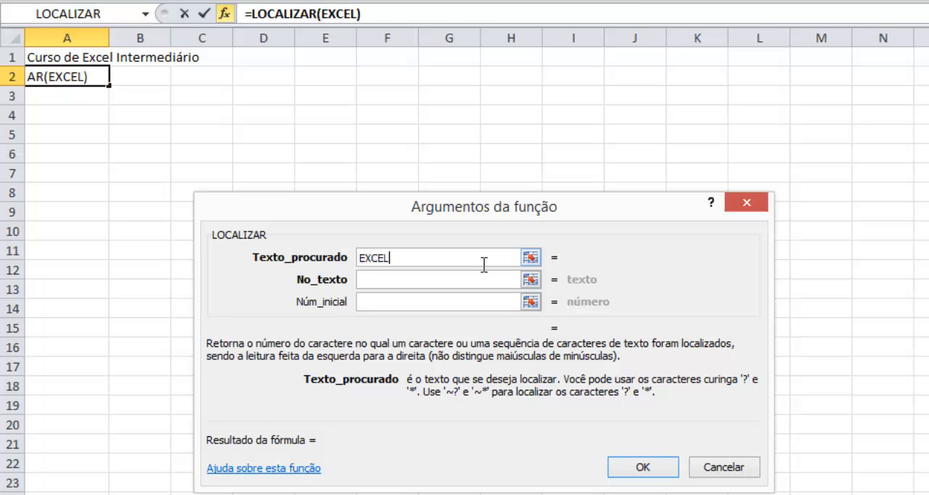
{"action": "left_click", "coordinate": [459, 284]}
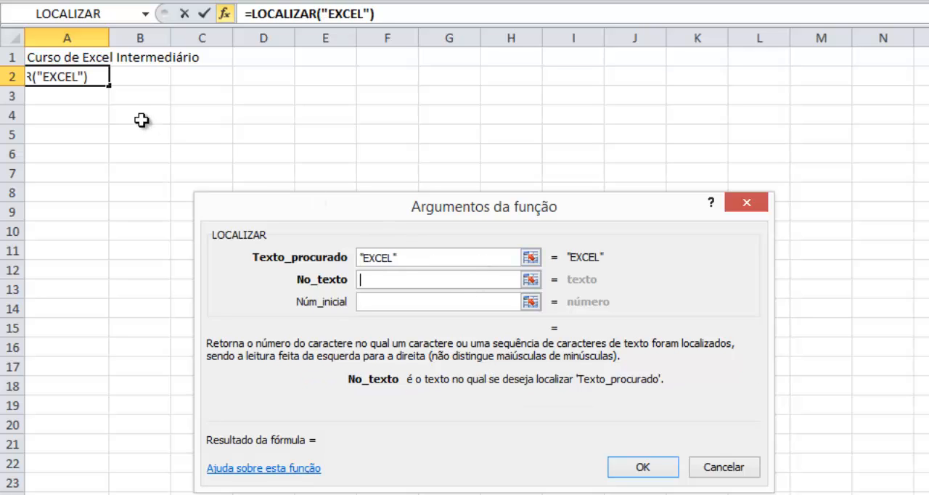
{"action": "left_click", "coordinate": [45, 57]}
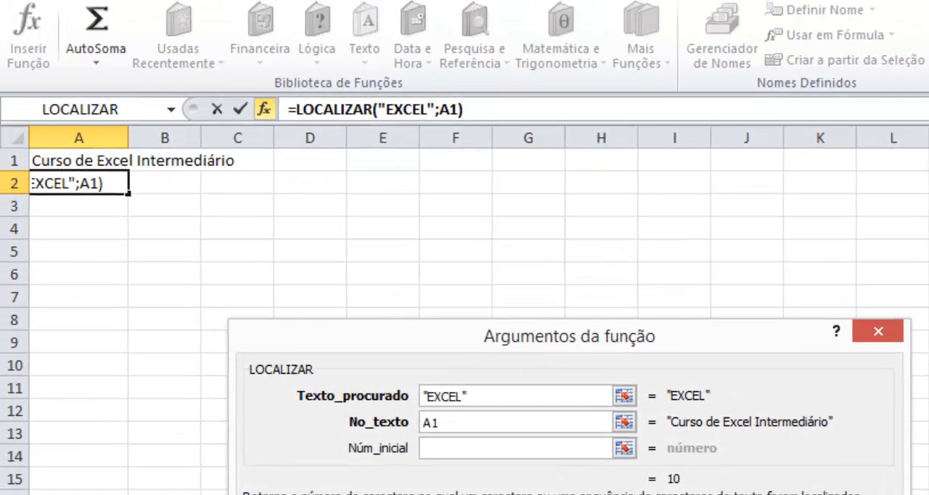
{"action": "left_click", "coordinate": [632, 467]}
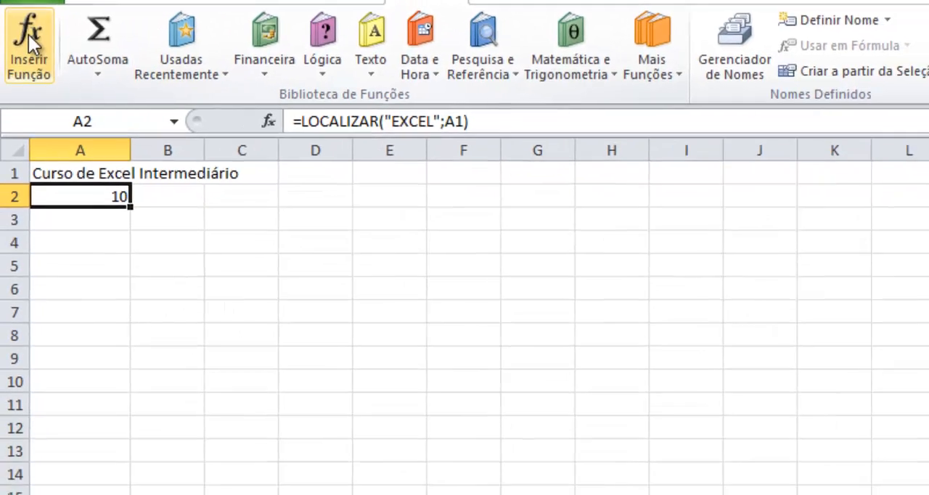
- Set the Núm_inicial argument of the LOCALIZAR function in A2 to 15
{"action": "left_click", "coordinate": [32, 101]}
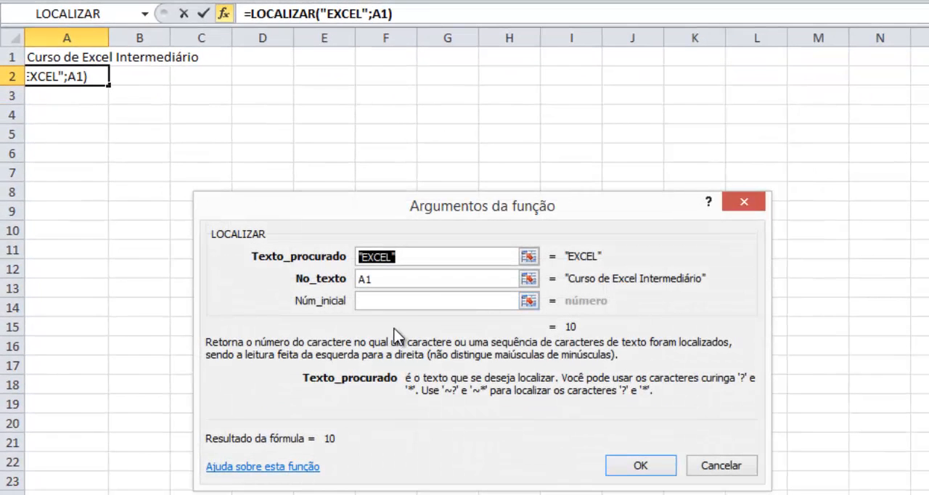
{"action": "left_click", "coordinate": [414, 299]}
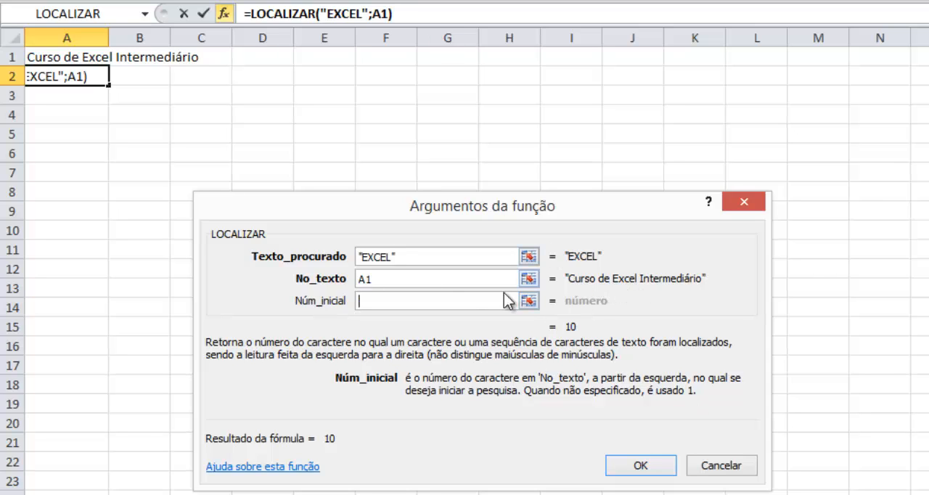
{"action": "type", "text": "15"}
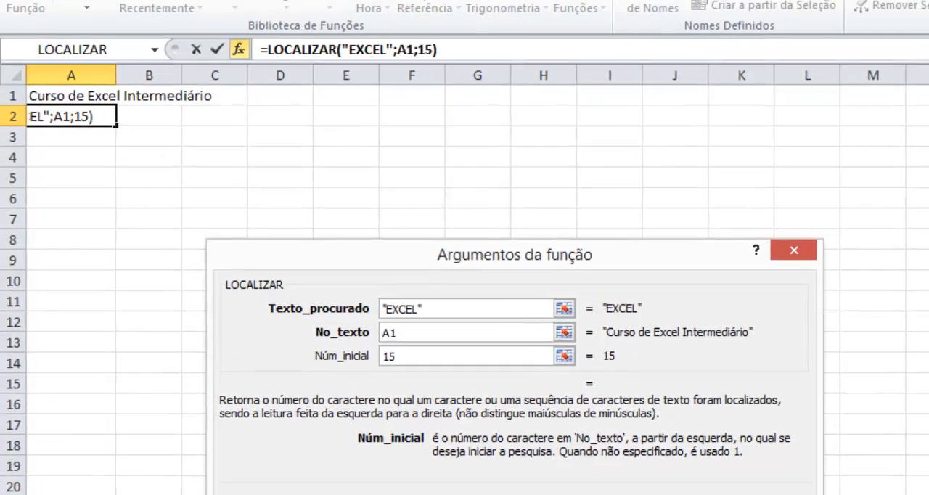
{"action": "key", "text": "Return"}
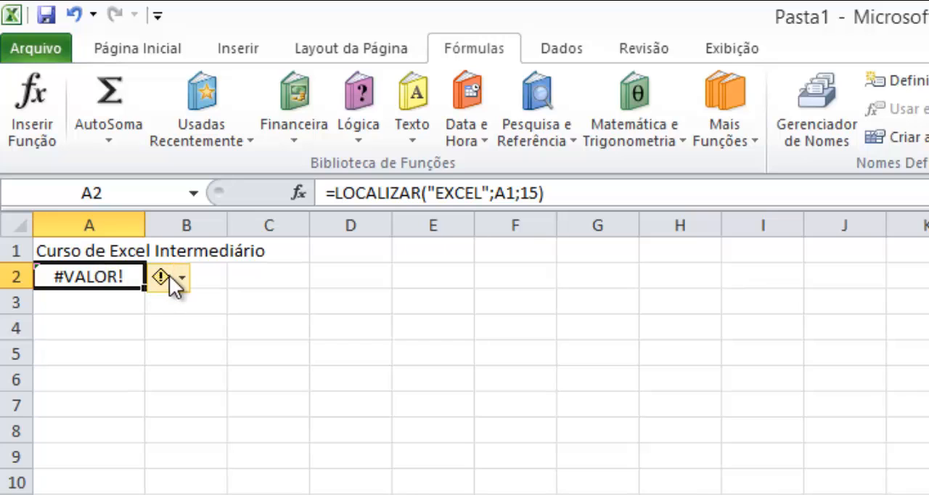
{"action": "mouse_move", "coordinate": [178, 277]}
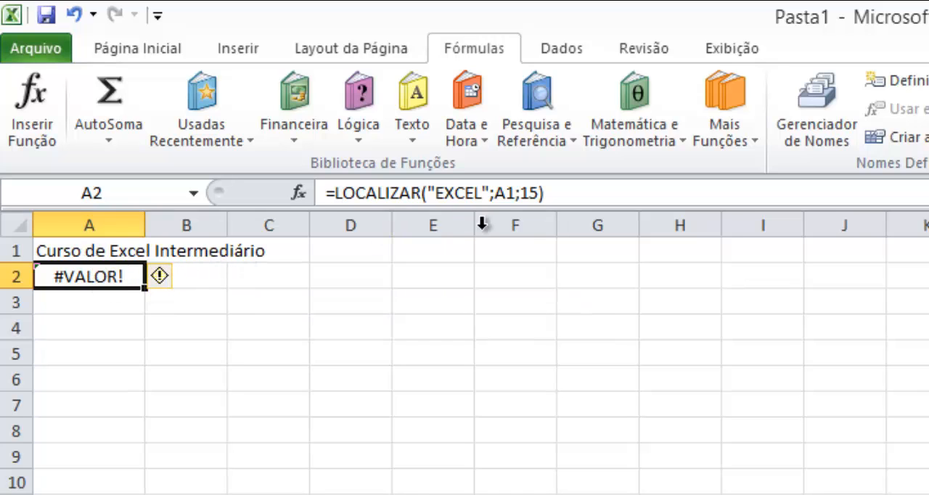
- Change the starting position in the LOCALIZAR formula in A2 to 9
{"action": "left_click", "coordinate": [532, 193]}
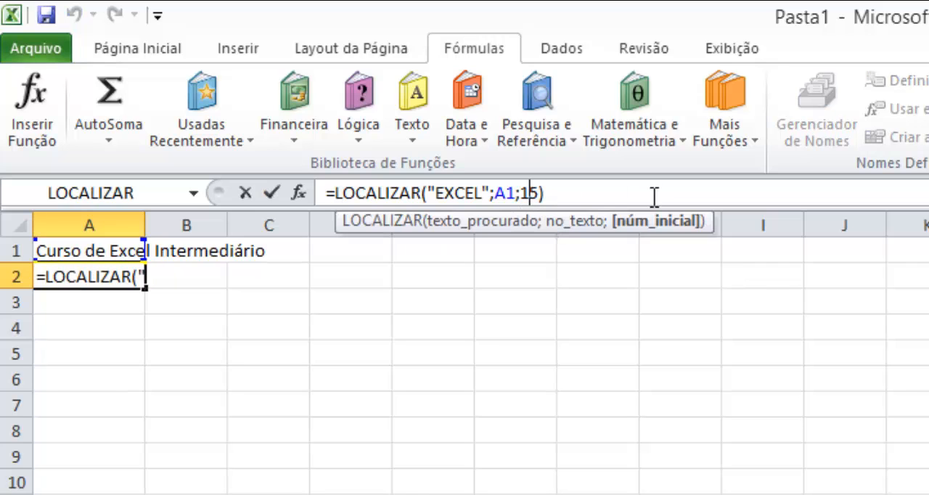
{"action": "key", "text": "Delete"}
{"action": "key", "text": "BackSpace"}
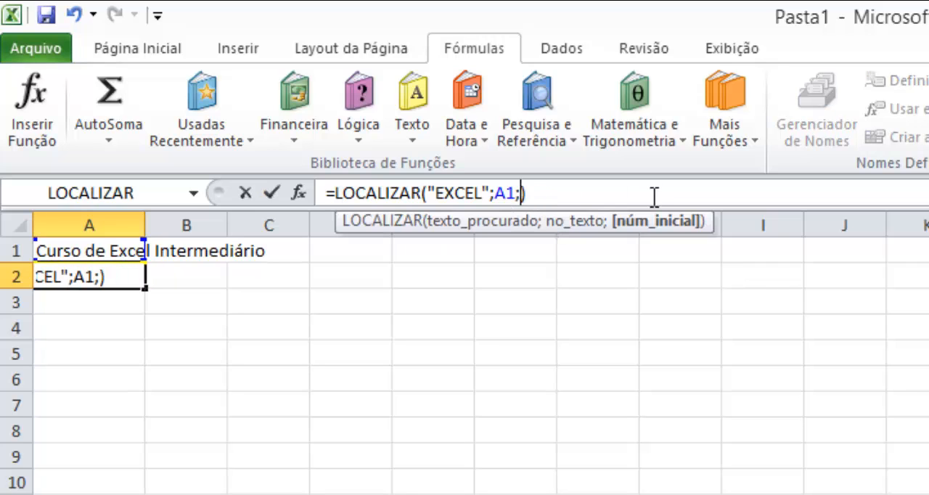
{"action": "type", "text": "9"}
{"action": "key", "text": "ctrl+Return"}
{"action": "key", "text": "Return"}
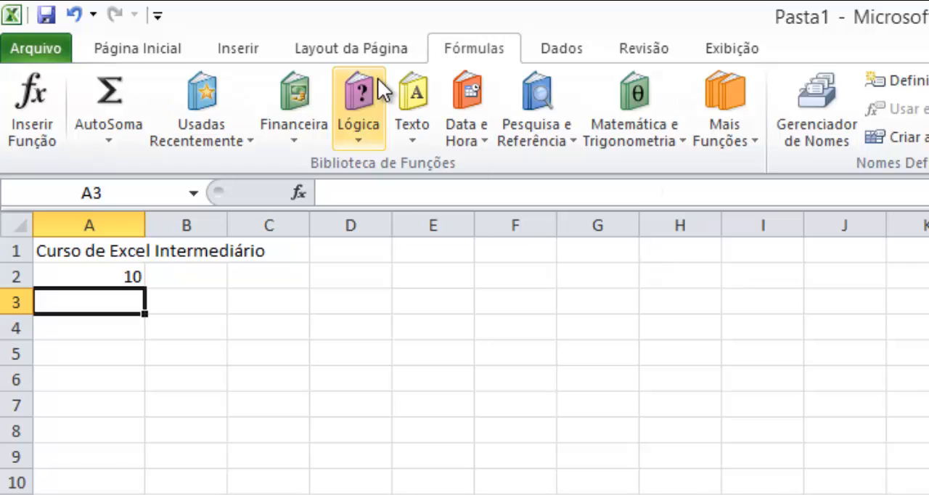
- Clear cell A2 and insert the PROCURAR function from the text category in it
{"action": "left_click", "coordinate": [117, 279]}
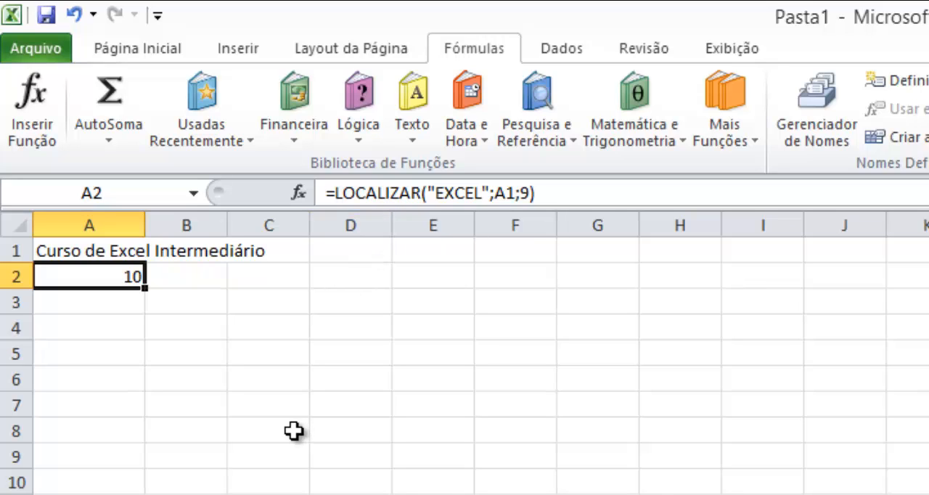
{"action": "key", "text": "Delete"}
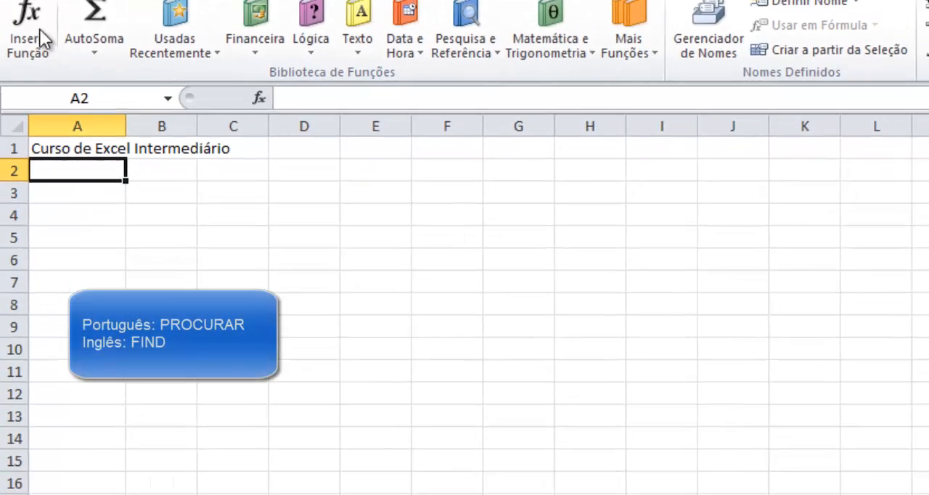
{"action": "left_click", "coordinate": [31, 109]}
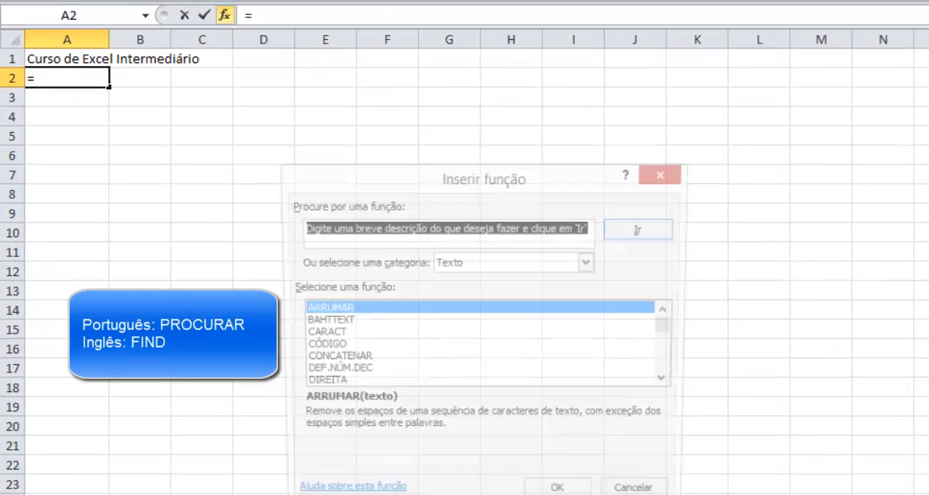
{"action": "left_click_drag", "start_coordinate": [668, 331], "coordinate": [679, 385]}
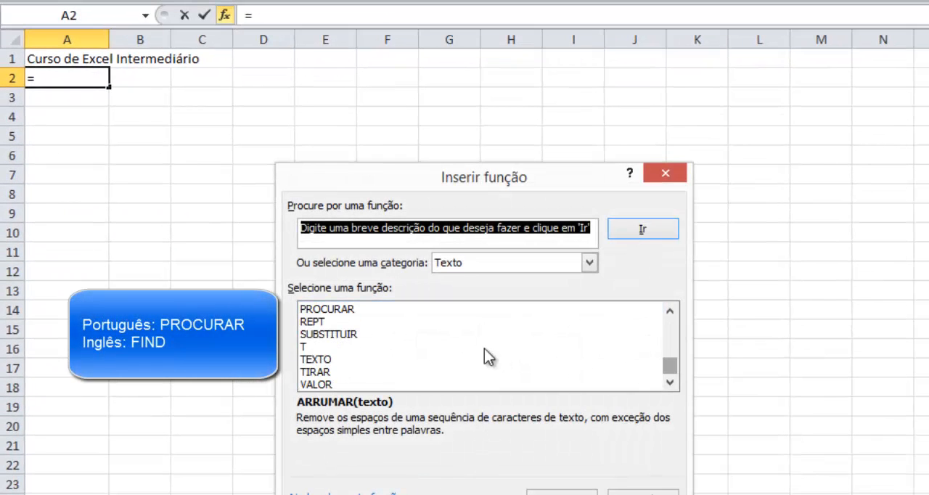
{"action": "double_click", "coordinate": [350, 308]}
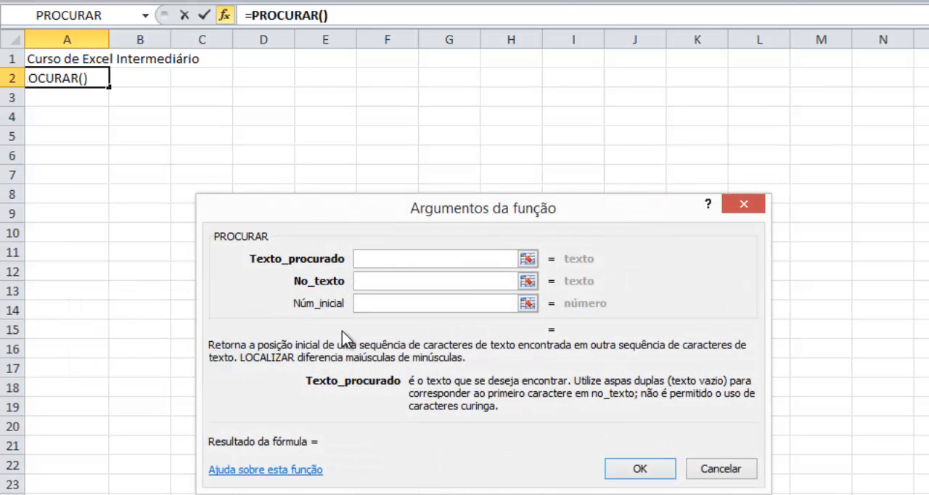
- Switch to Notepad++, look up the English equivalent of PROCURAR in the function list, and return to Excel
{"action": "key", "text": "alt+Tab"}
{"action": "key", "text": "alt+Tab"}
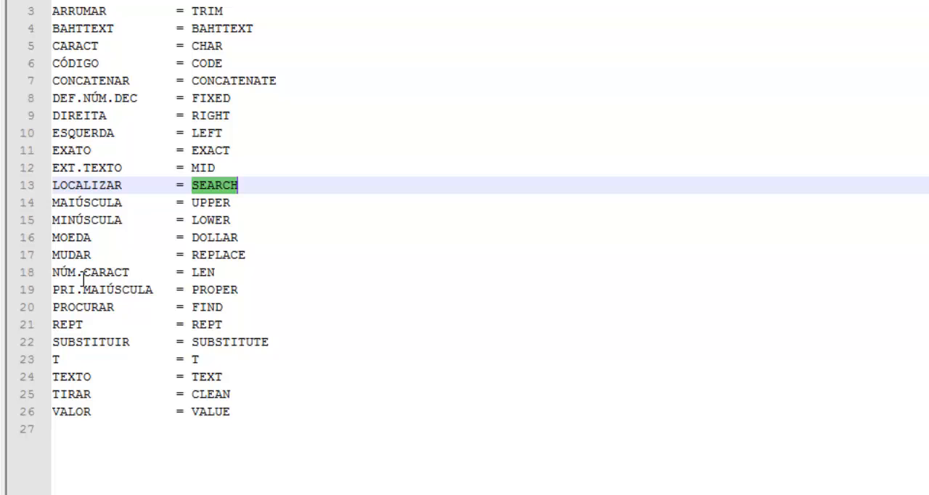
{"action": "double_click", "coordinate": [200, 307]}
{"action": "key", "text": "alt+Tab"}
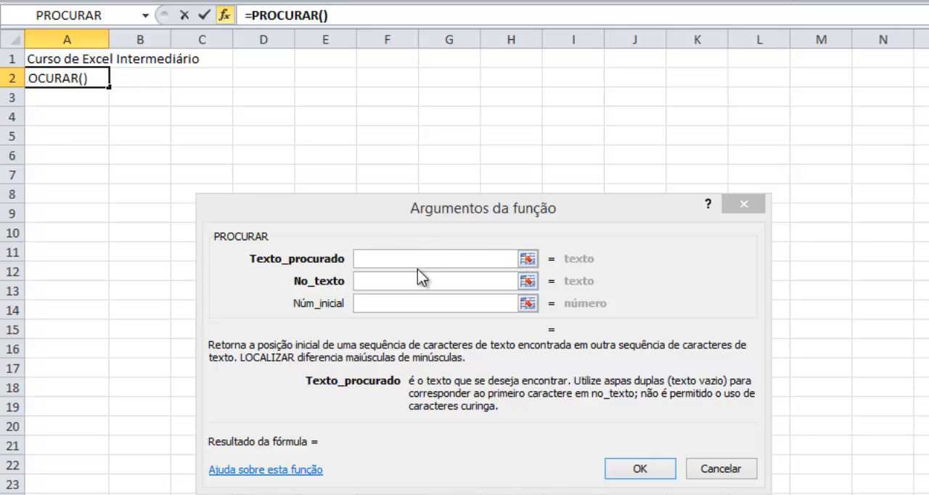
- Complete the PROCURAR function in A2 to search for the uppercase text EXCEL in A1
{"action": "left_click", "coordinate": [436, 258]}
{"action": "type", "text": "EXC"}
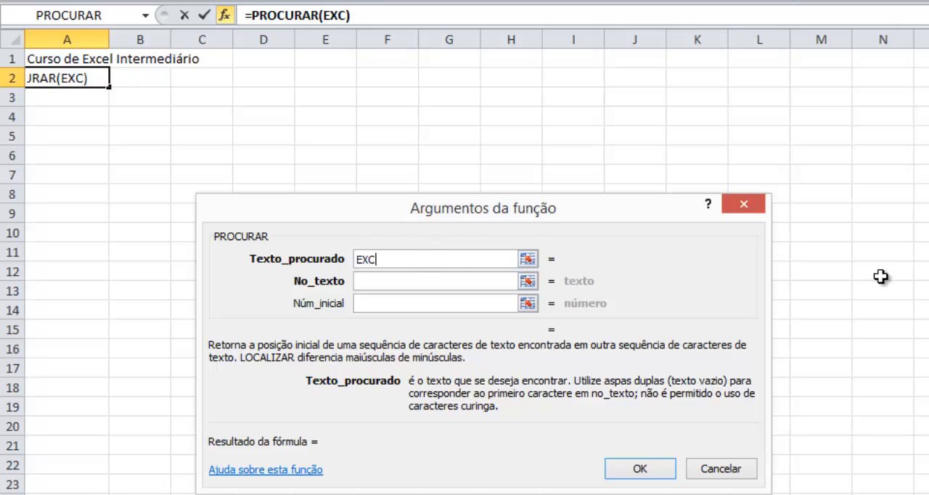
{"action": "type", "text": "EL"}
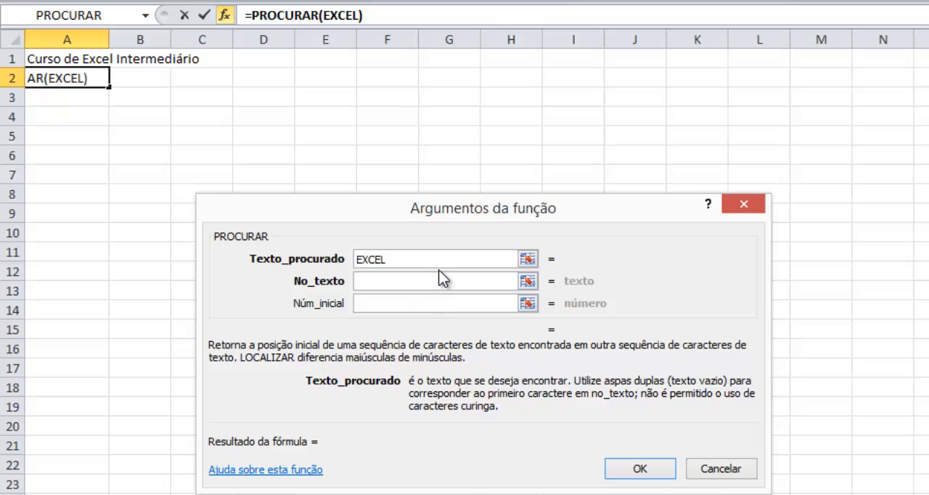
{"action": "left_click", "coordinate": [439, 280]}
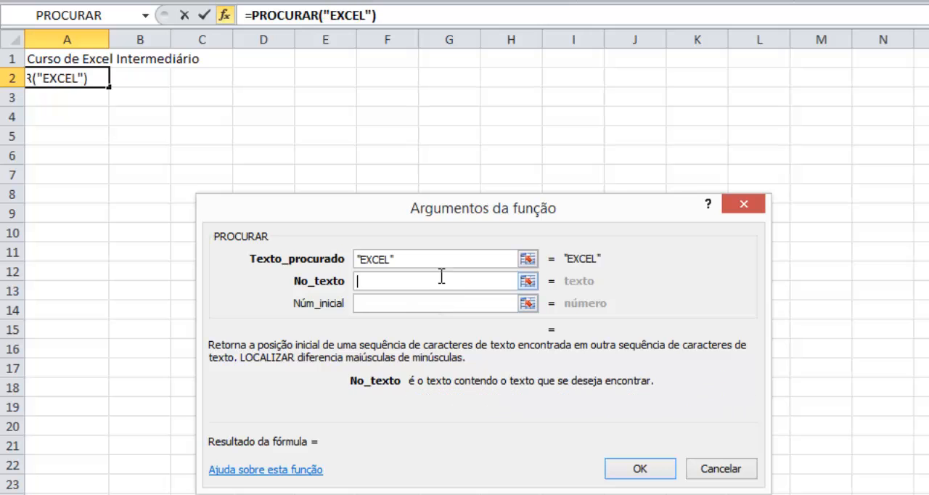
{"action": "left_click", "coordinate": [50, 57]}
{"action": "left_click", "coordinate": [622, 468]}
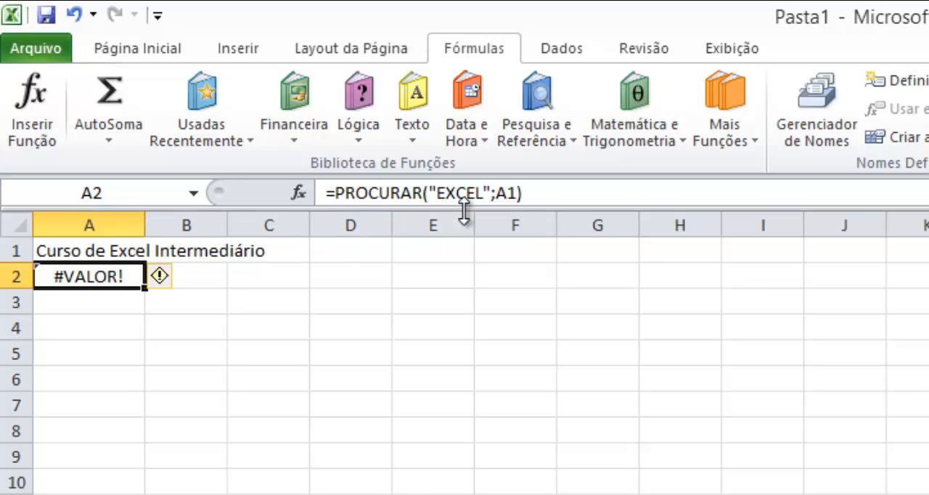
- Wrap the A1 reference of the PROCURAR formula in A2 with the MAIÚSCULA function, and reselect A2
{"action": "left_click", "coordinate": [497, 193]}
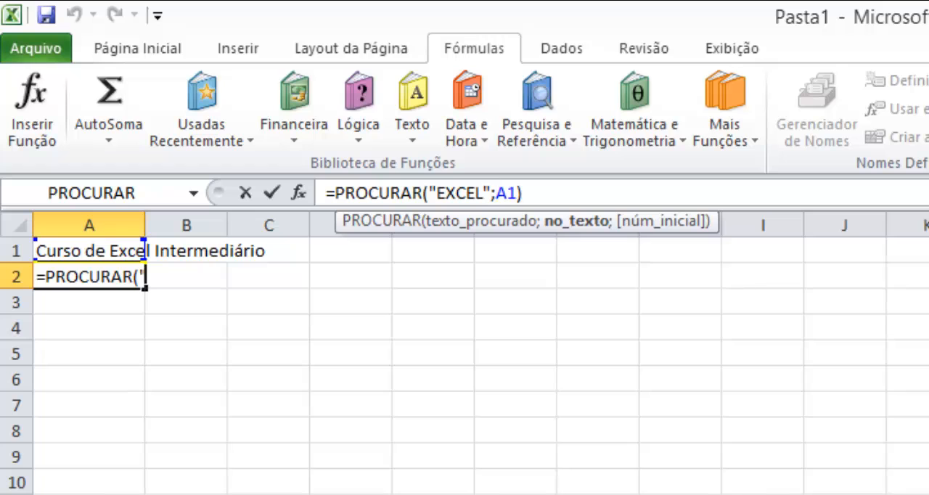
{"action": "type", "text": "mai"}
{"action": "key", "text": "Down"}
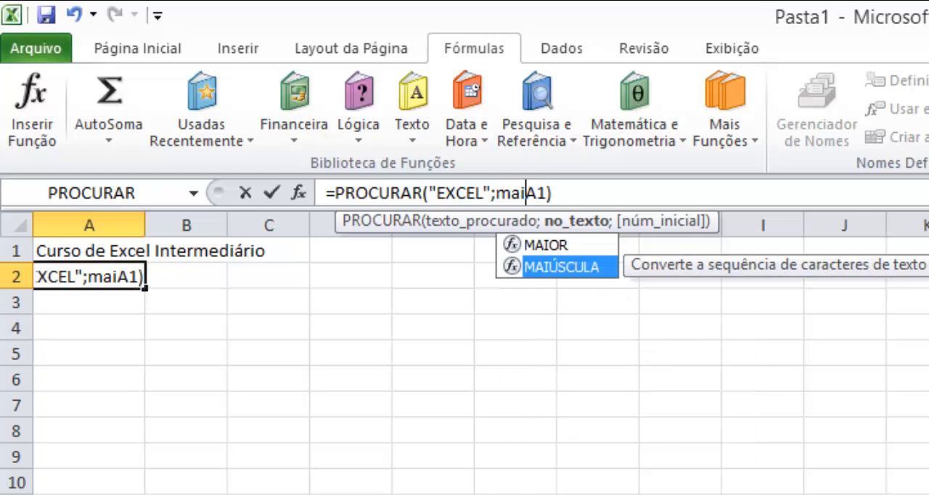
{"action": "key", "text": "Tab"}
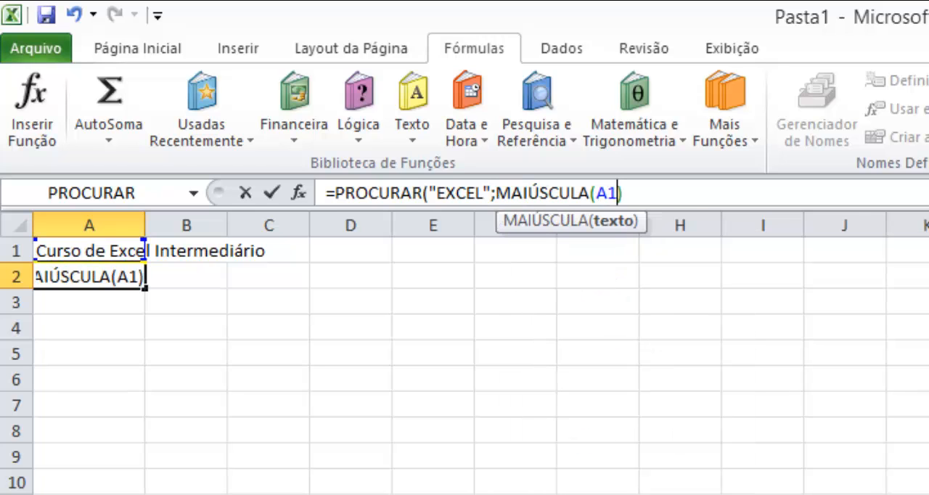
{"action": "type", "text": ")"}
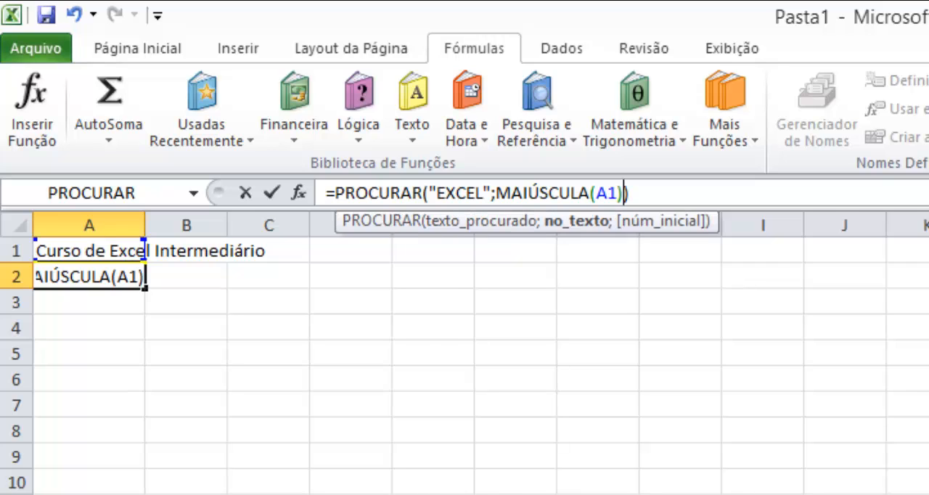
{"action": "key", "text": "Return"}
{"action": "key", "text": "Up"}
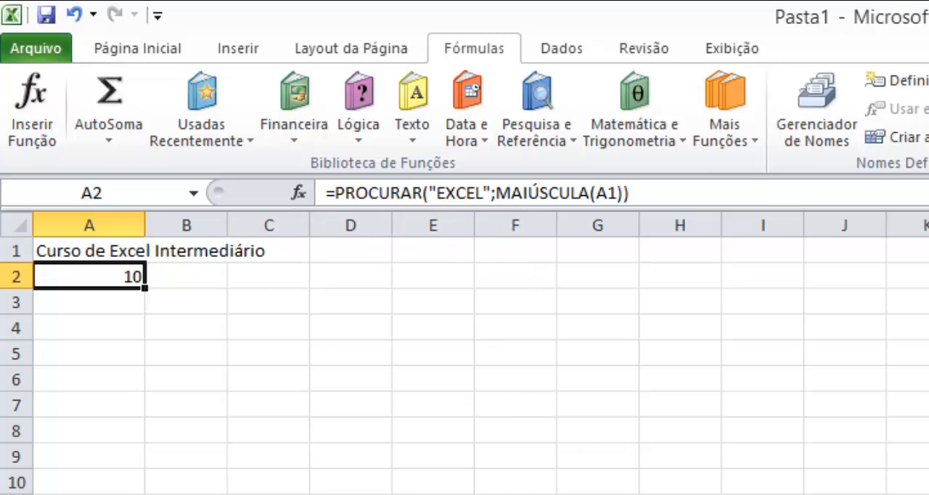
- Clear cell A2, look up the English equivalent of MAIÚSCULA in the Notepad++ function list, and return to Excel
{"action": "key", "text": "Delete"}
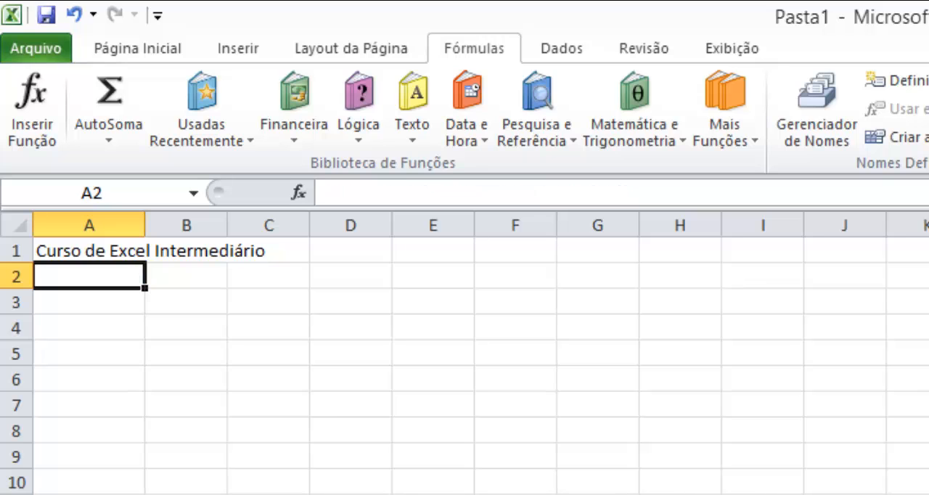
{"action": "key", "text": "alt+Tab"}
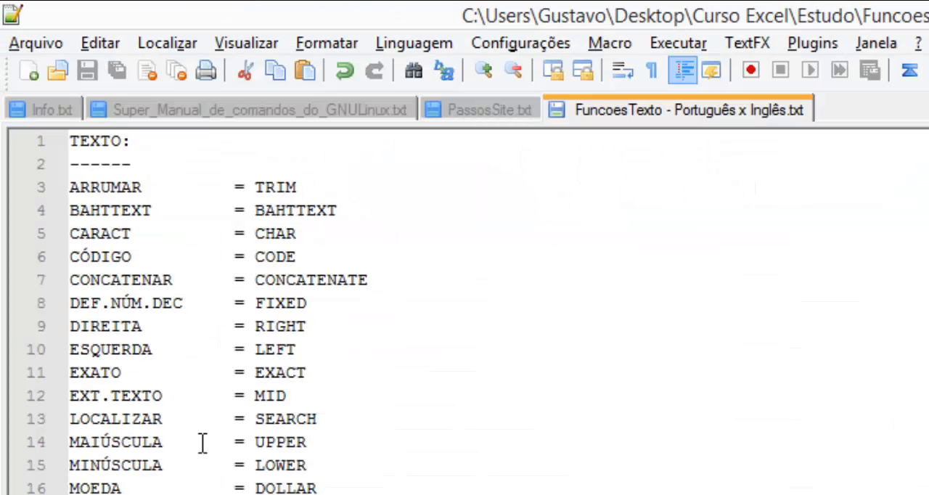
{"action": "left_click", "coordinate": [306, 442]}
{"action": "key", "text": "alt+Tab"}
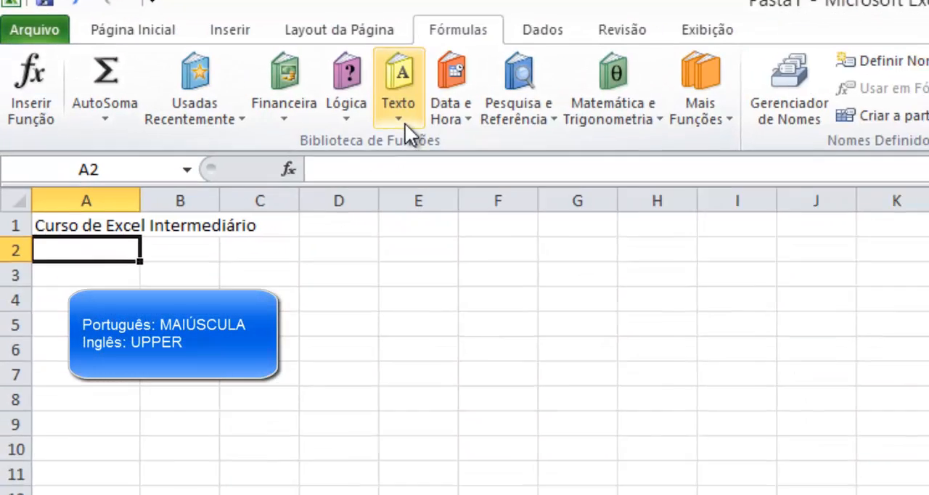
- Insert the MAIÚSCULA text function in A2 to convert the text of A1 to uppercase
{"action": "left_click", "coordinate": [406, 124]}
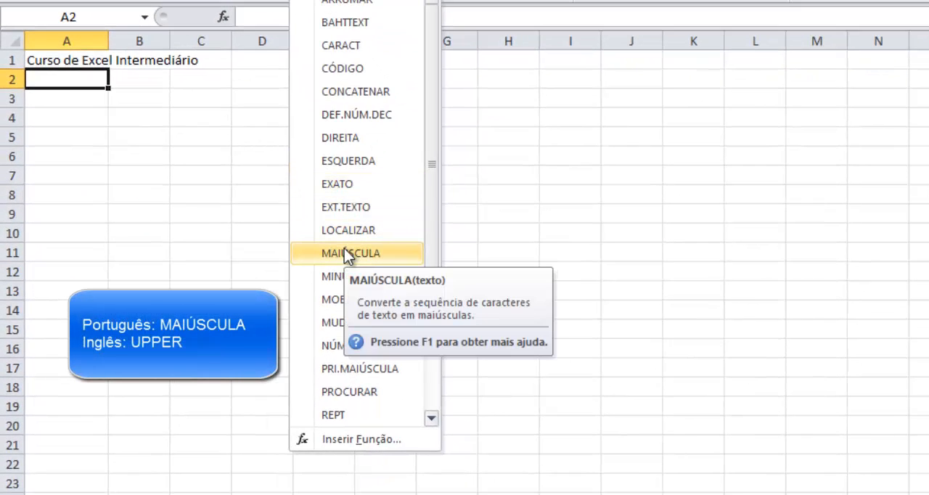
{"action": "left_click", "coordinate": [344, 253]}
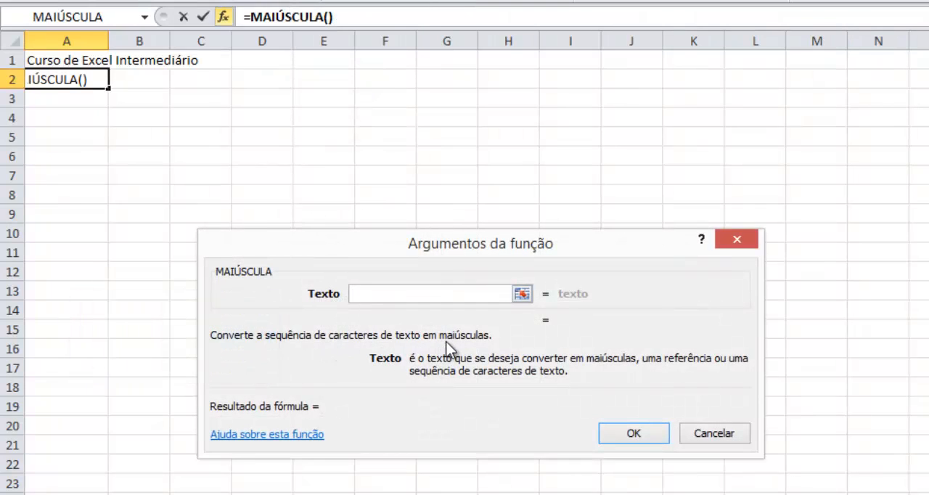
{"action": "left_click", "coordinate": [73, 60]}
{"action": "left_click", "coordinate": [631, 434]}
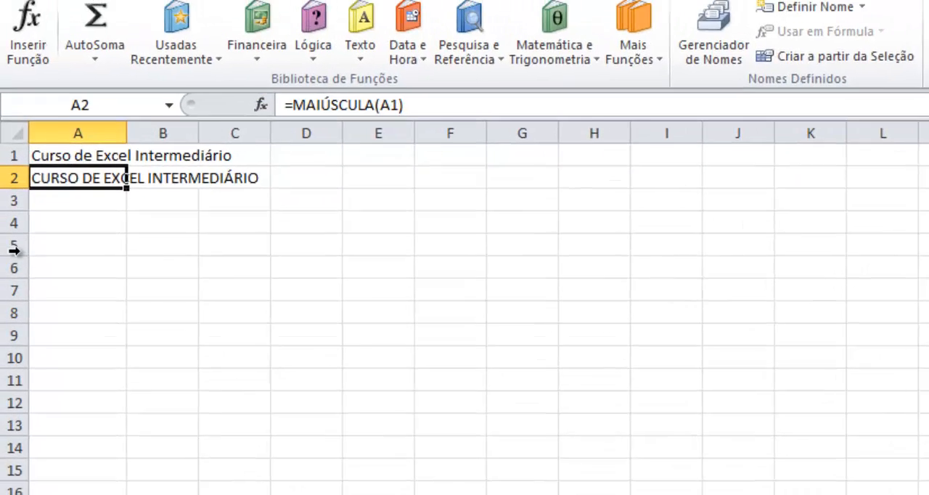
{"action": "left_click", "coordinate": [87, 101]}
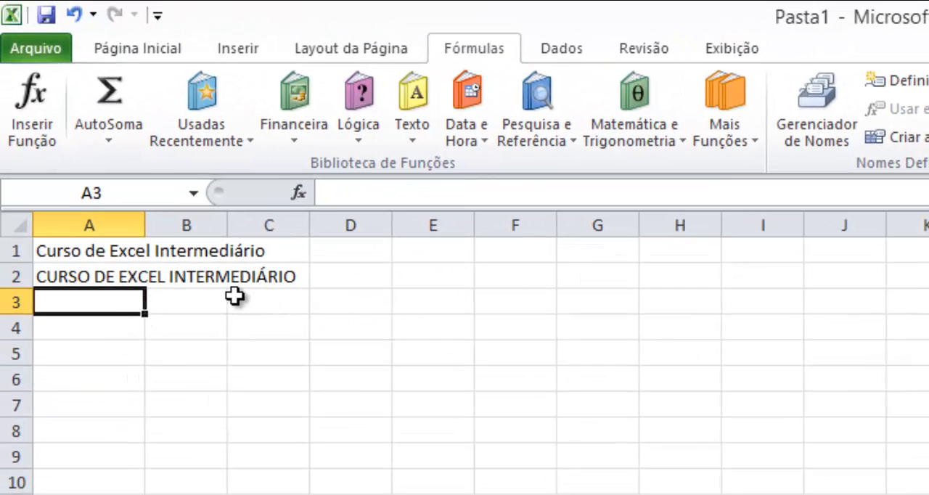
- Clear A2 and insert the MINÚSCULA text function there to convert the text of A1 to lowercase
{"action": "left_click", "coordinate": [80, 275]}
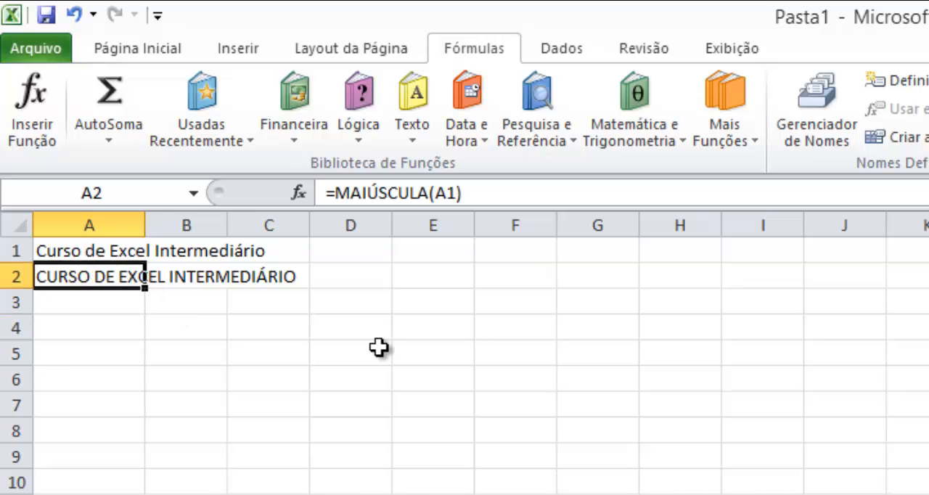
{"action": "key", "text": "Delete"}
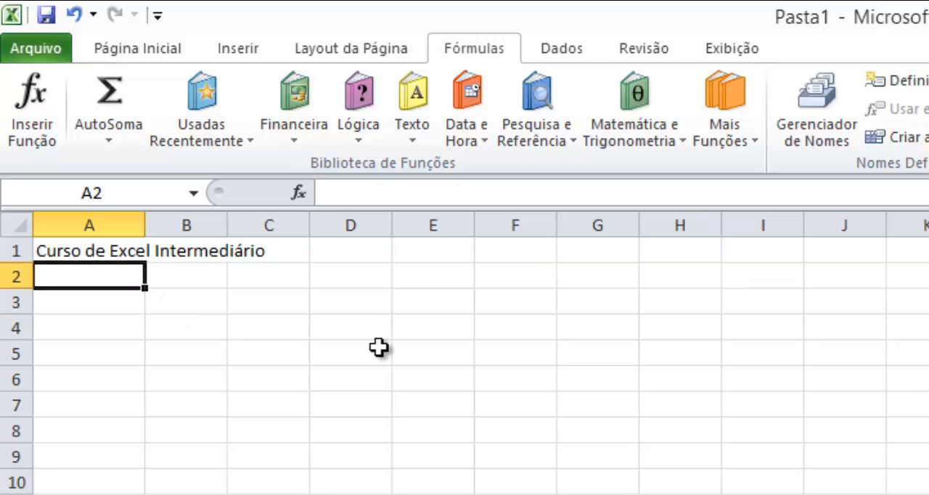
{"action": "left_click", "coordinate": [413, 138]}
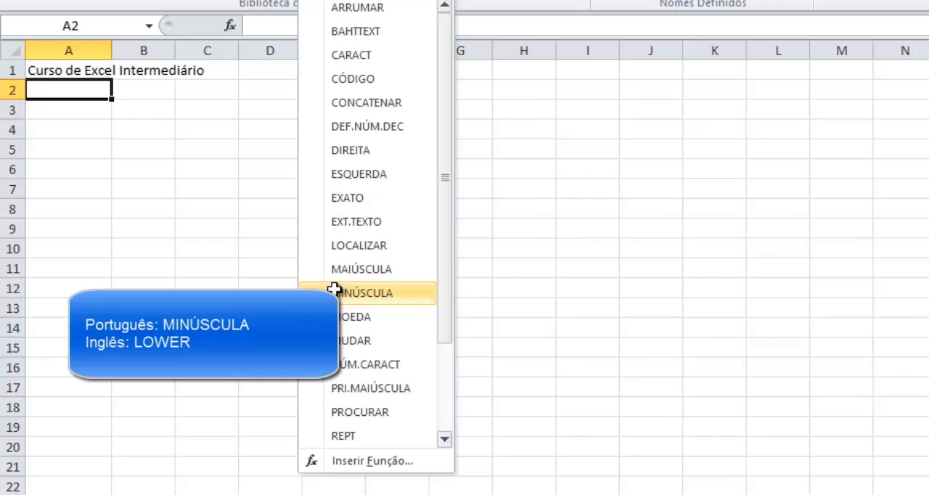
{"action": "left_click", "coordinate": [413, 428]}
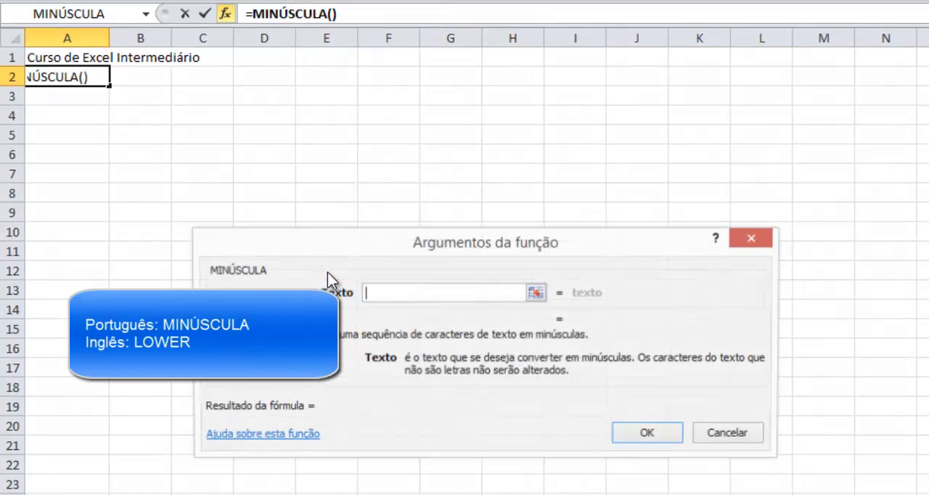
{"action": "left_click", "coordinate": [93, 56]}
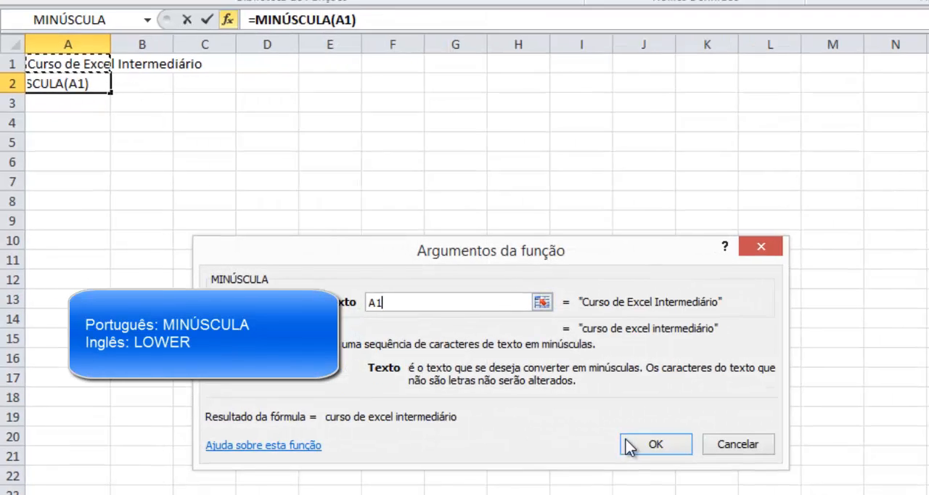
{"action": "left_click", "coordinate": [633, 436]}
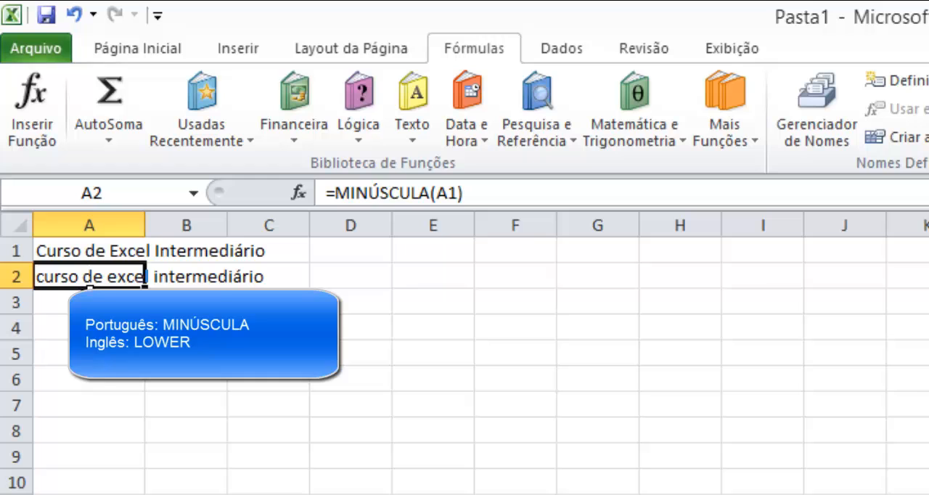
{"action": "left_click", "coordinate": [90, 292]}
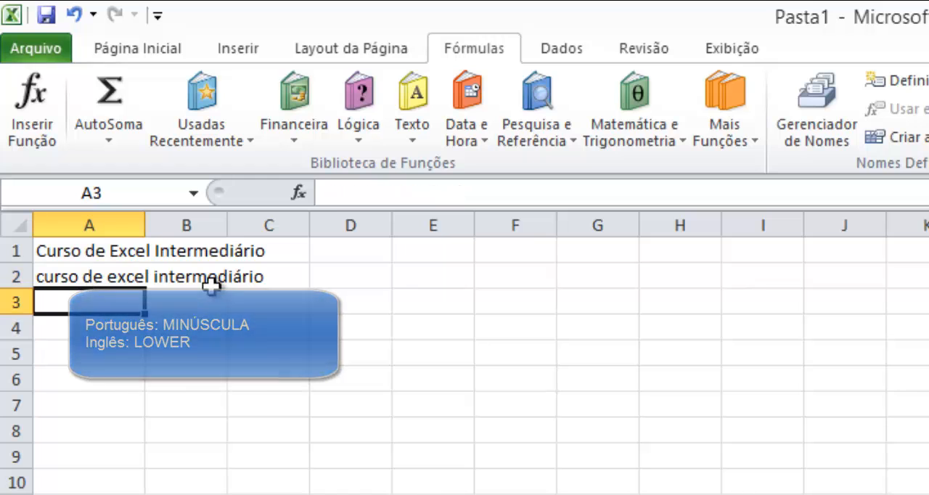
- Clear A2 and insert the MOEDA text function there with 12345,678 as its number
{"action": "left_click", "coordinate": [99, 278]}
{"action": "key", "text": "Delete"}
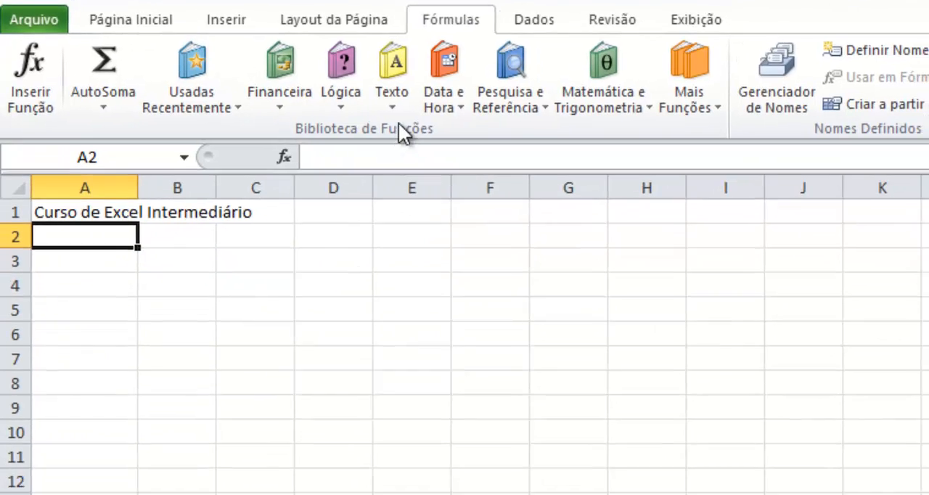
{"action": "left_click", "coordinate": [413, 134]}
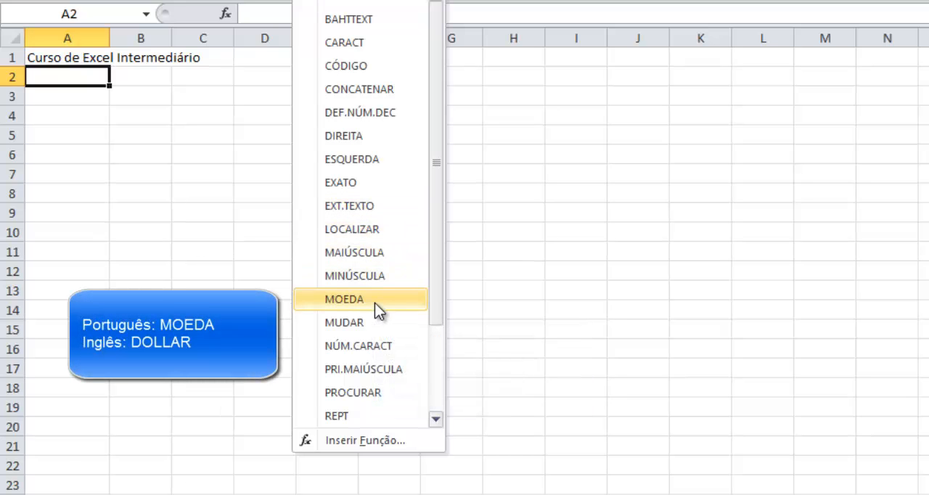
{"action": "left_click", "coordinate": [377, 300]}
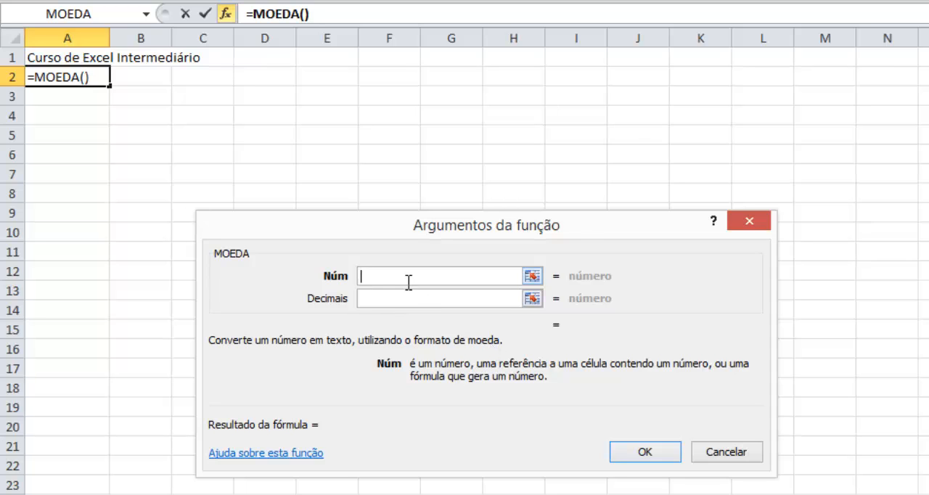
{"action": "type", "text": "12345"}
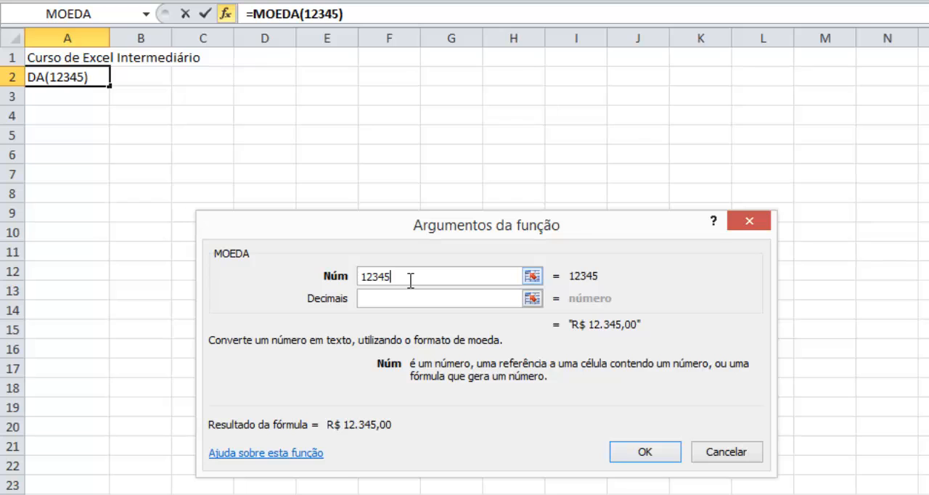
{"action": "type", "text": ",67"}
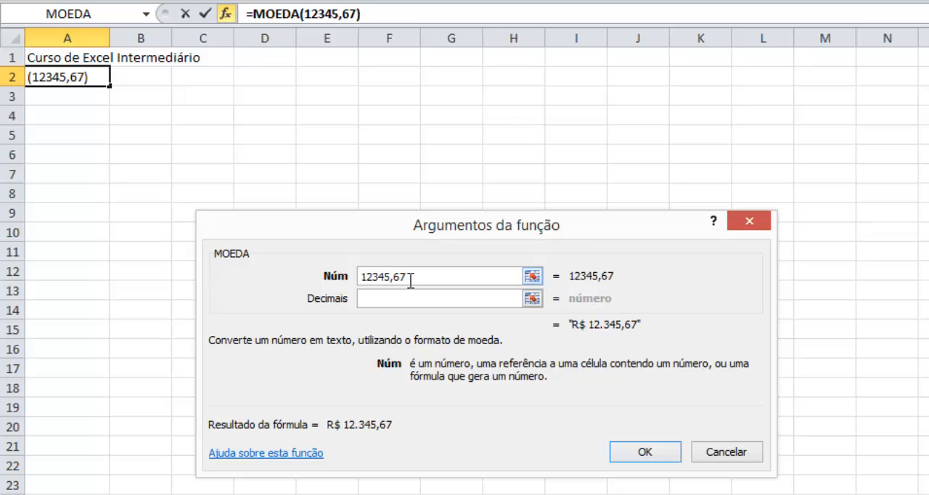
{"action": "type", "text": "8"}
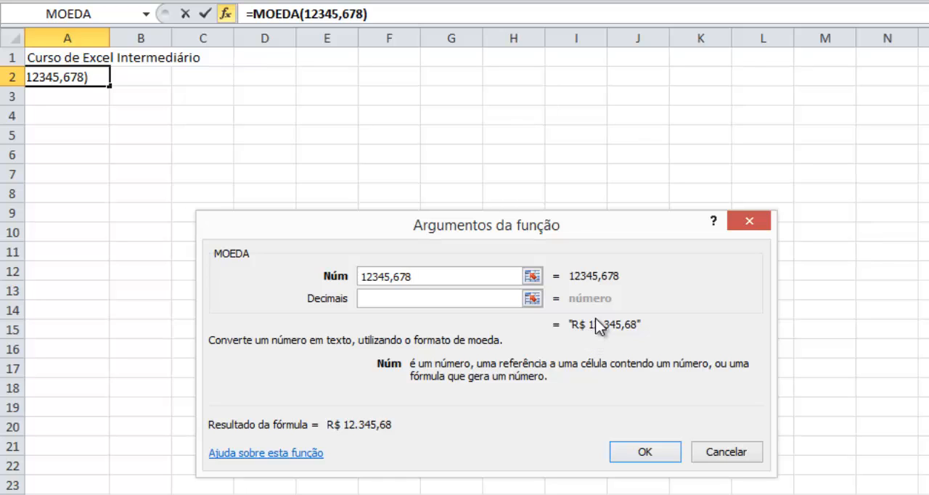
- Set the MOEDA function's decimals to 1 and enter the formula in A2
{"action": "left_click", "coordinate": [477, 306]}
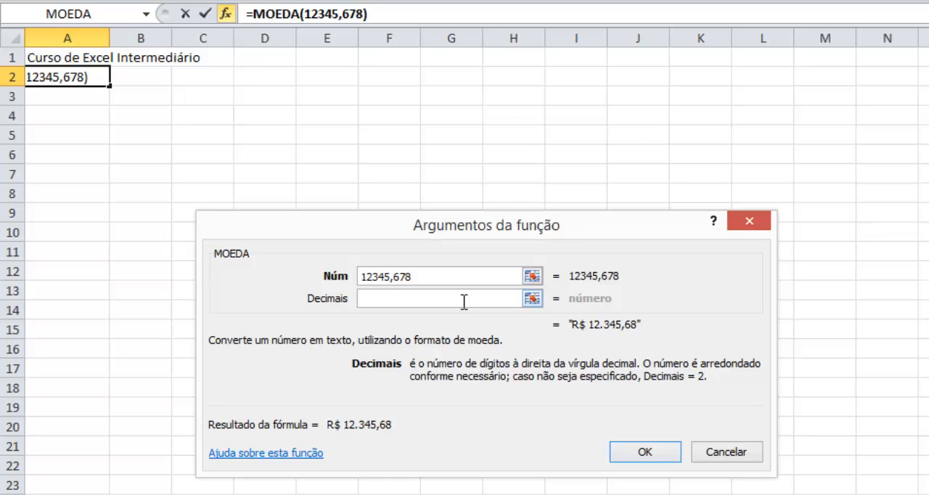
{"action": "type", "text": "1"}
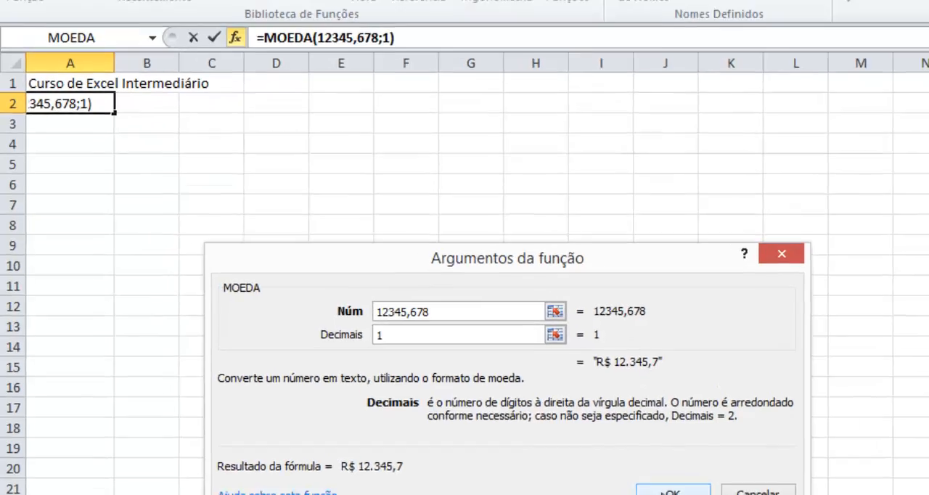
{"action": "left_click", "coordinate": [639, 452]}
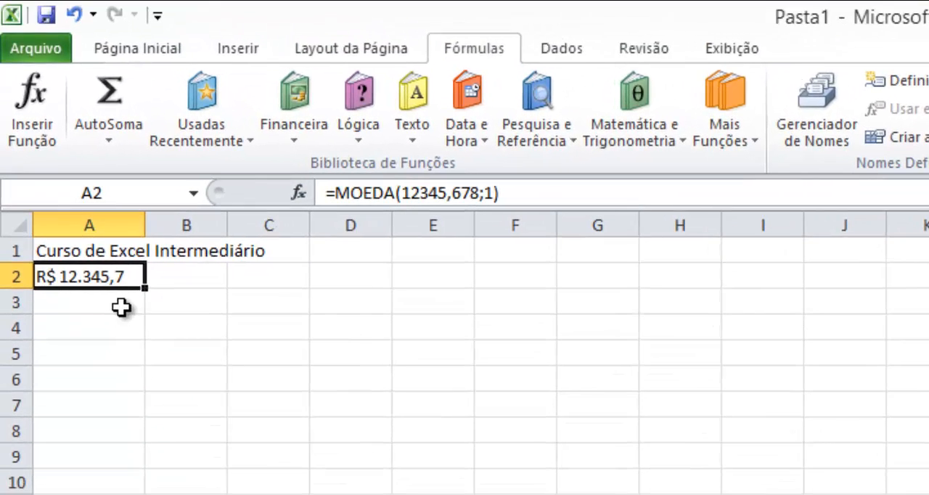
- Clear A2 and insert the MUDAR function from the text category in it
{"action": "key", "text": "Delete"}
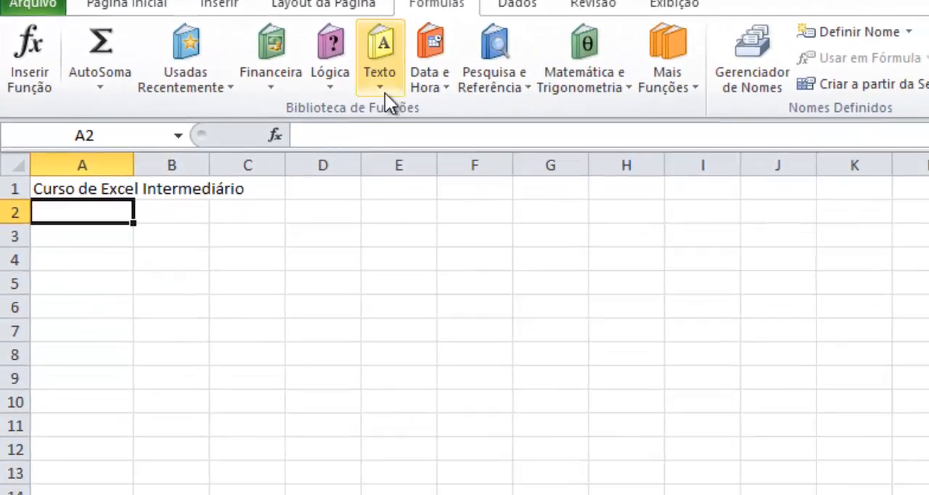
{"action": "left_click", "coordinate": [412, 138]}
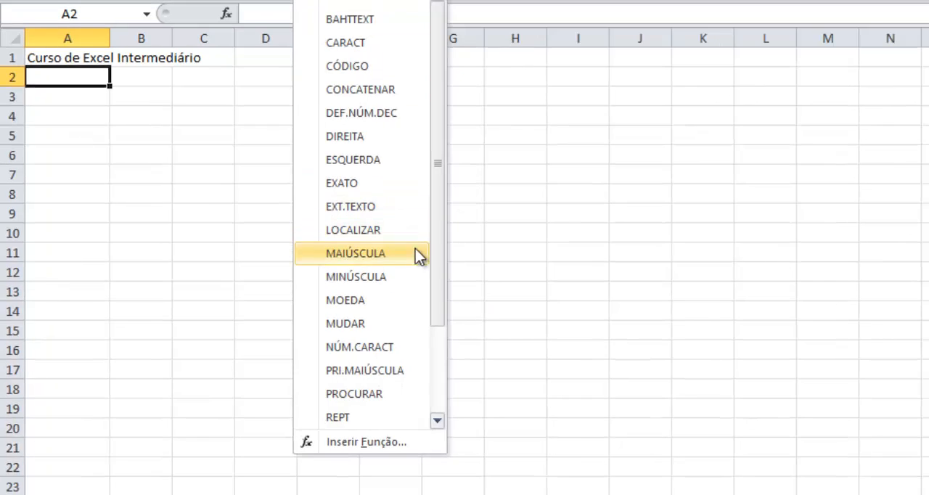
{"action": "left_click", "coordinate": [374, 323]}
- Switch to Notepad++ and highlight the English equivalents of MOEDA, MAIÚSCULA and MINÚSCULA in the function list
{"action": "key", "text": "alt+Tab"}
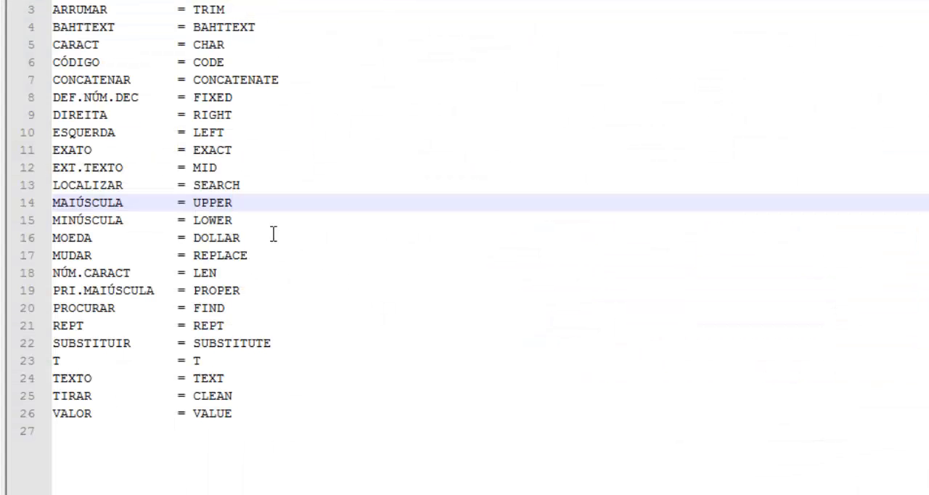
{"action": "double_click", "coordinate": [217, 240]}
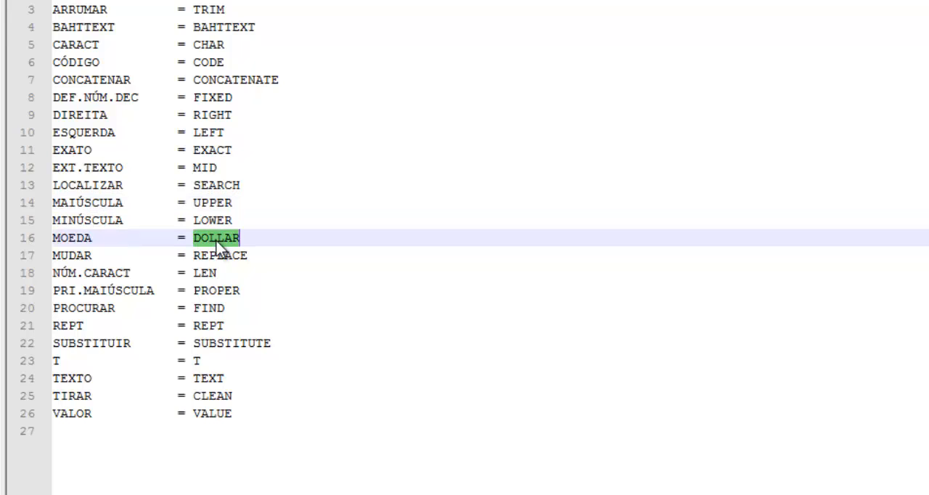
{"action": "double_click", "coordinate": [210, 206]}
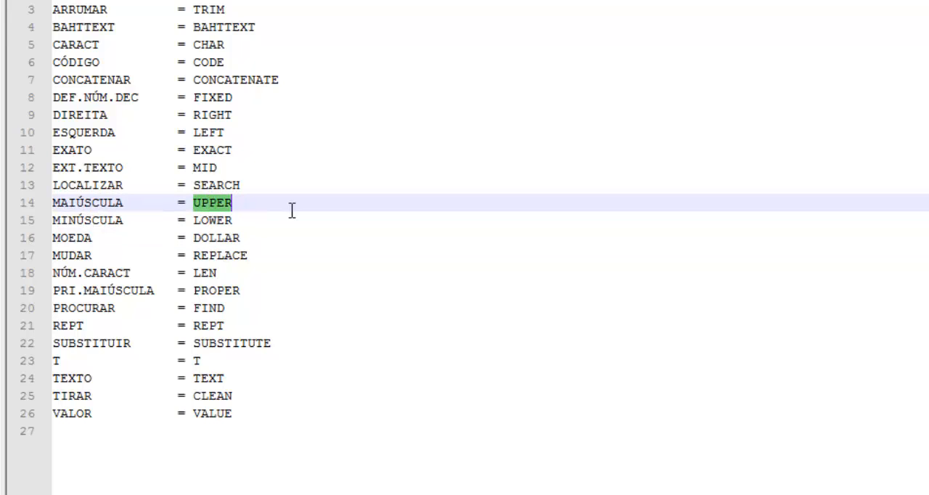
{"action": "left_click", "coordinate": [219, 219]}
{"action": "double_click", "coordinate": [218, 219]}
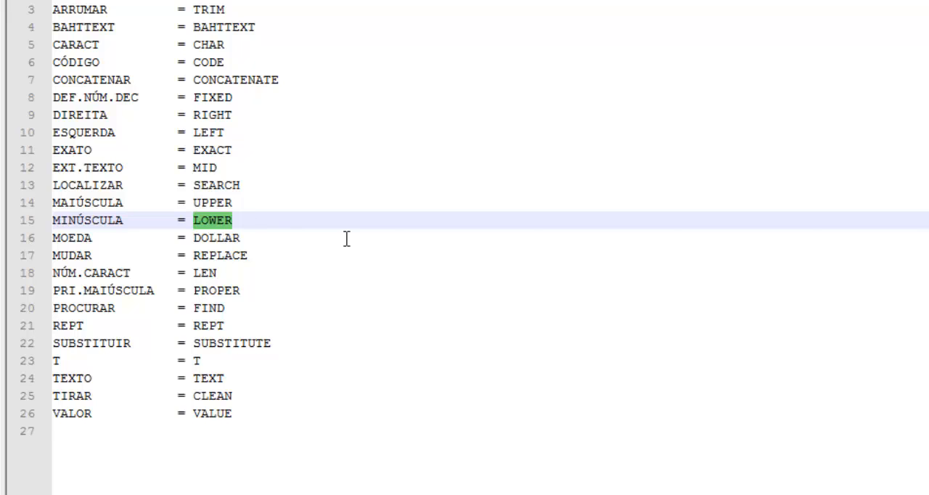
- Switch to Google Translate in Chrome, translate LOWER from English to Portuguese, and play its English pronunciation
{"action": "key", "text": "alt+Tab"}
{"action": "key", "text": "alt+Tab"}
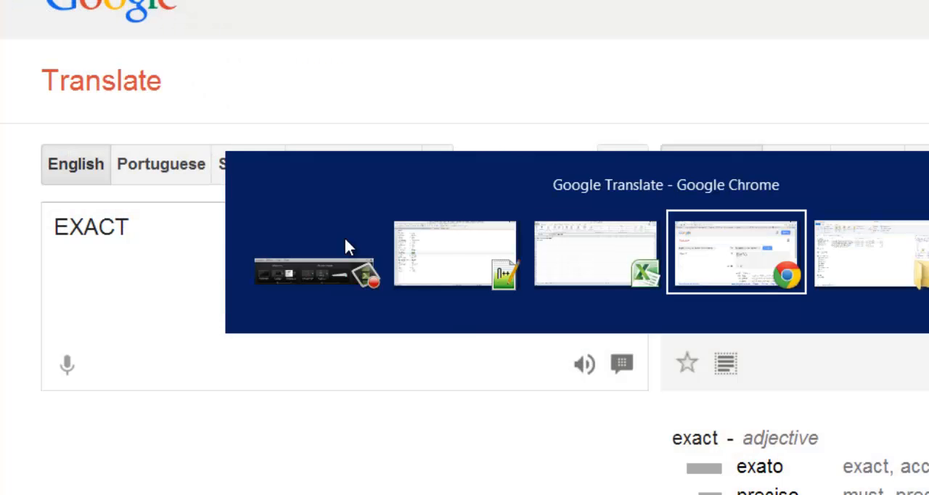
{"action": "double_click", "coordinate": [110, 238]}
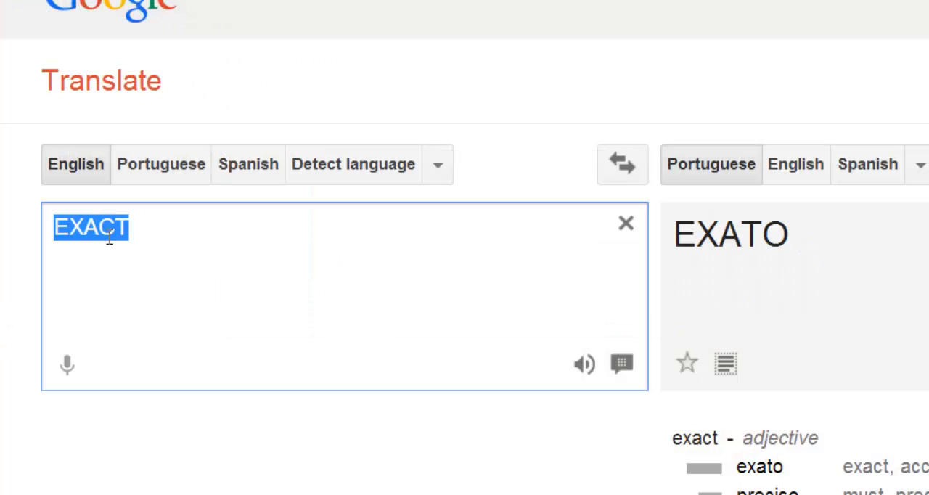
{"action": "type", "text": "LOWER"}
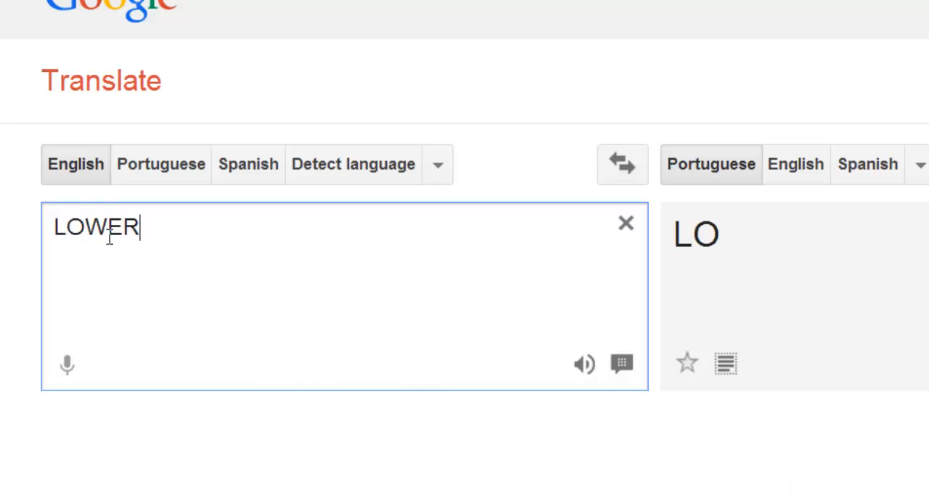
{"action": "left_click", "coordinate": [585, 364]}
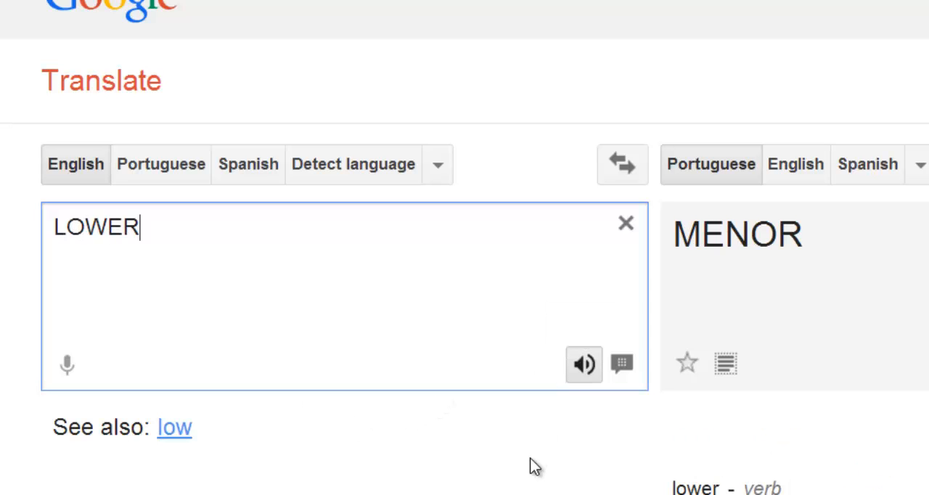
- Switch back to Excel and set the MUDAR arguments Texto_antigo to A1, Núm_inicial to 10 and Núm_caract to 5
{"action": "key", "text": "alt+Tab"}
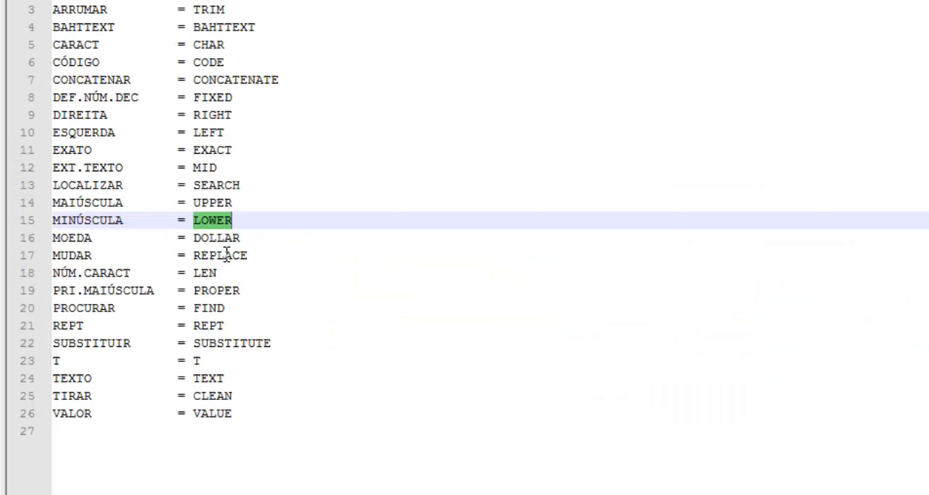
{"action": "key", "text": "alt+Tab"}
{"action": "key", "text": "Tab"}
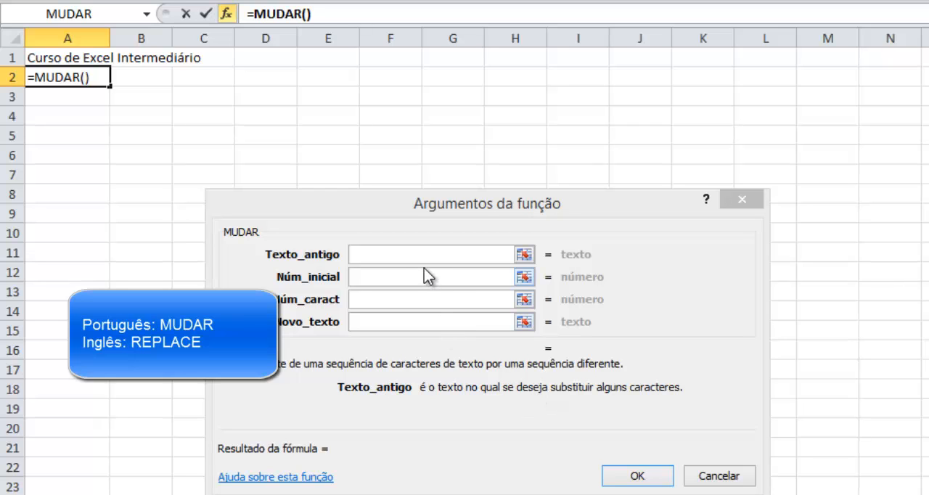
{"action": "left_click", "coordinate": [66, 61]}
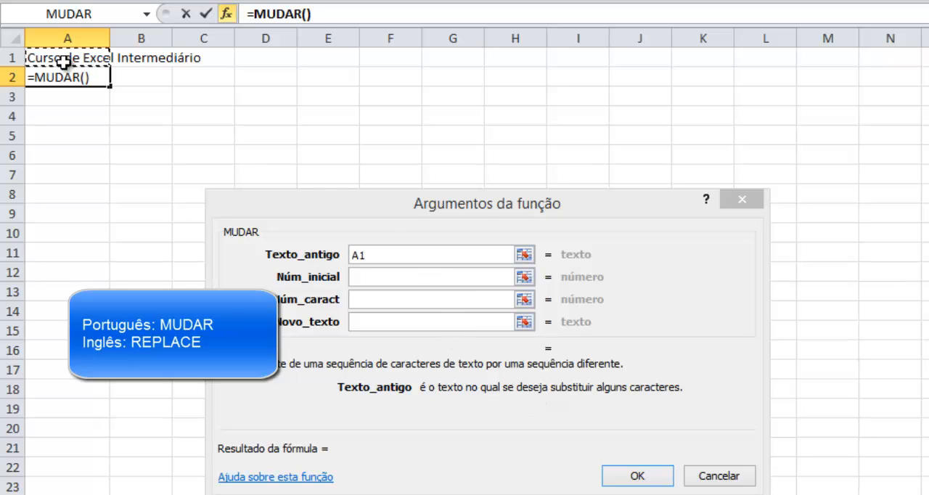
{"action": "left_click", "coordinate": [376, 280]}
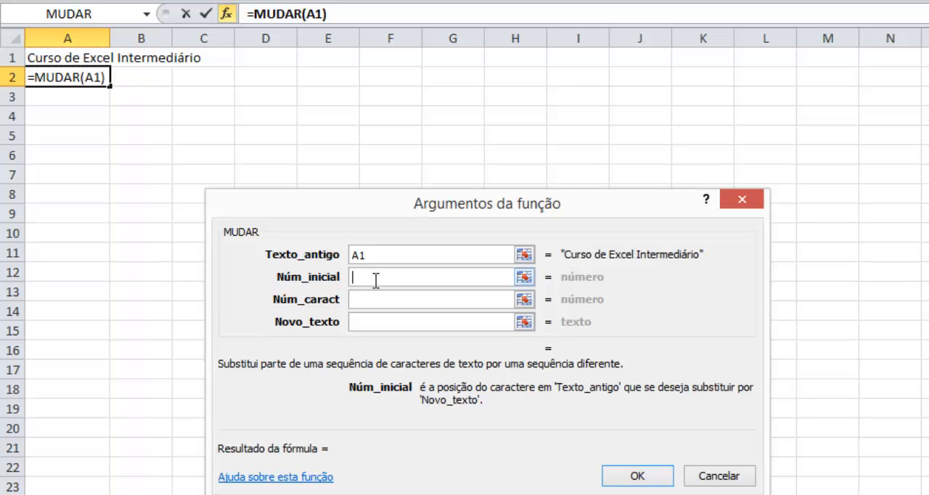
{"action": "type", "text": "10"}
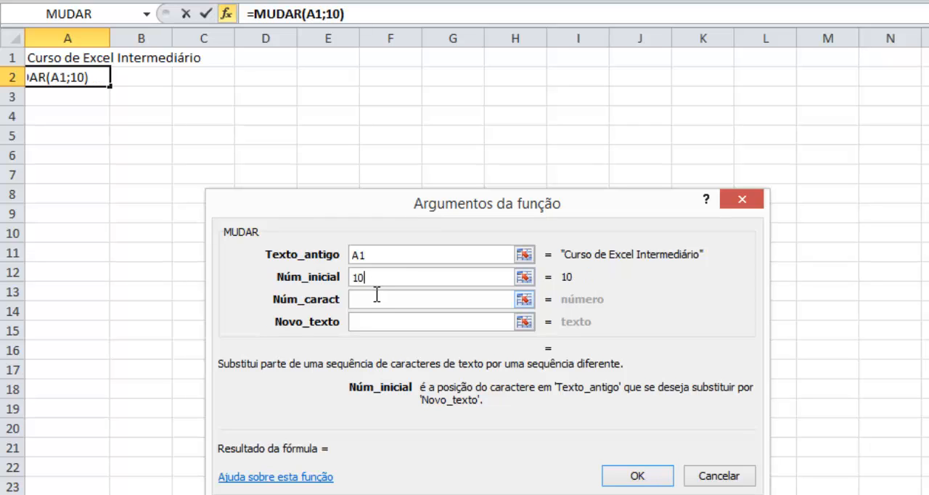
{"action": "left_click", "coordinate": [377, 296]}
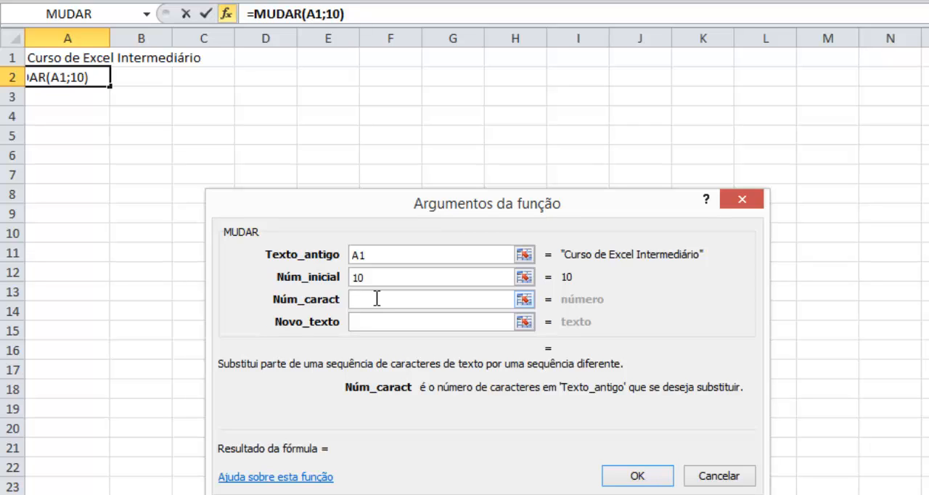
{"action": "type", "text": "5"}
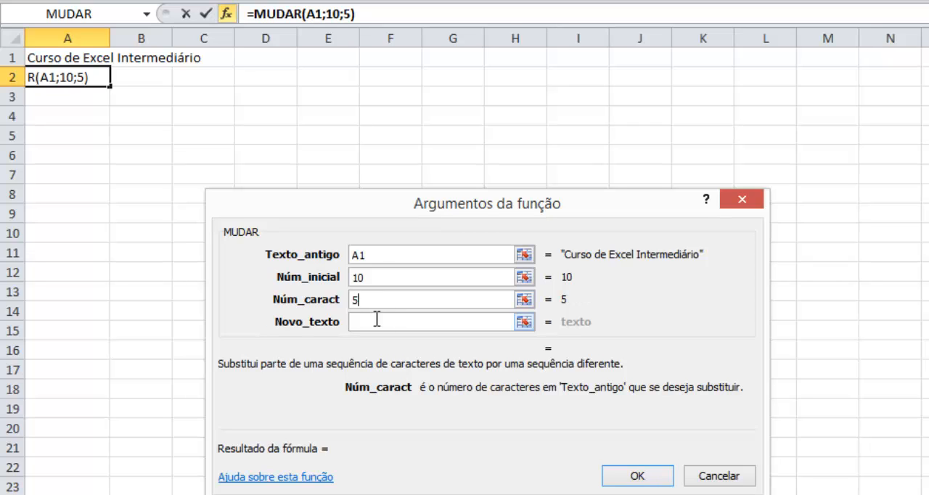
- Set MUDAR's Novo_texto to "Corte e Costura" and enter the formula in A2
{"action": "left_click", "coordinate": [377, 319]}
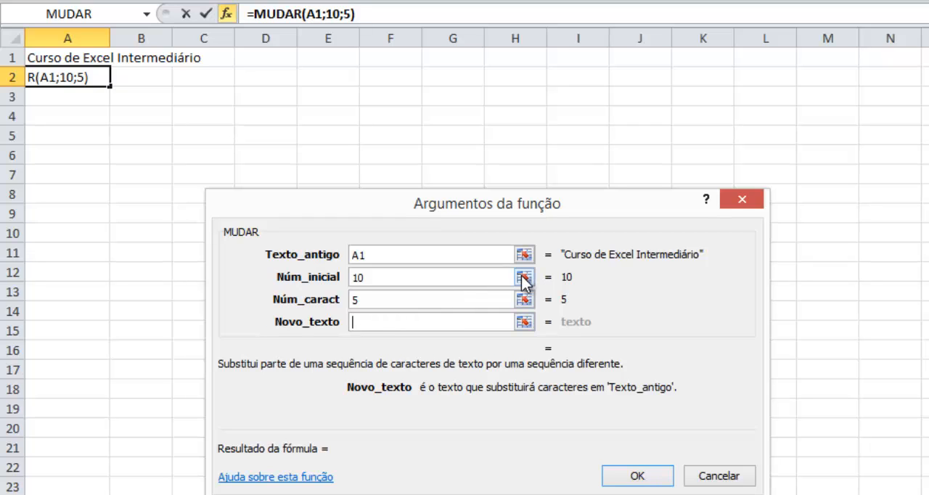
{"action": "type", "text": "Cort"}
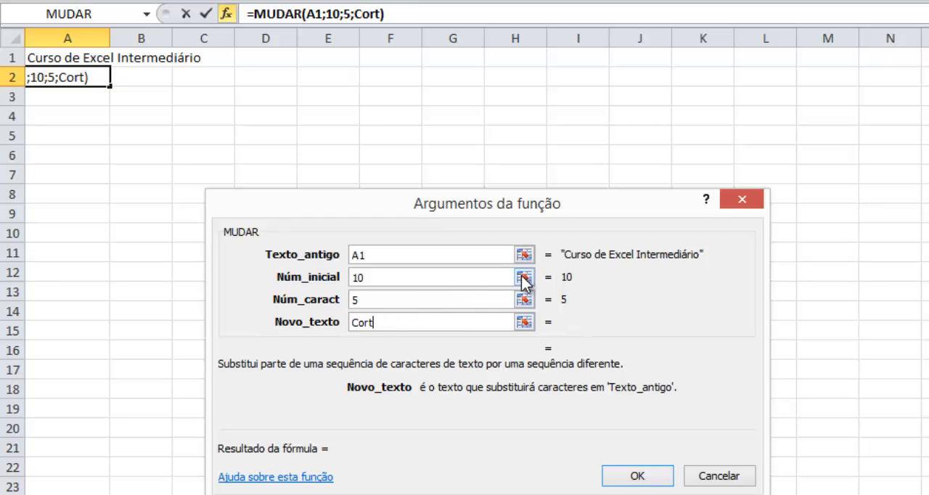
{"action": "type", "text": "e e Co"}
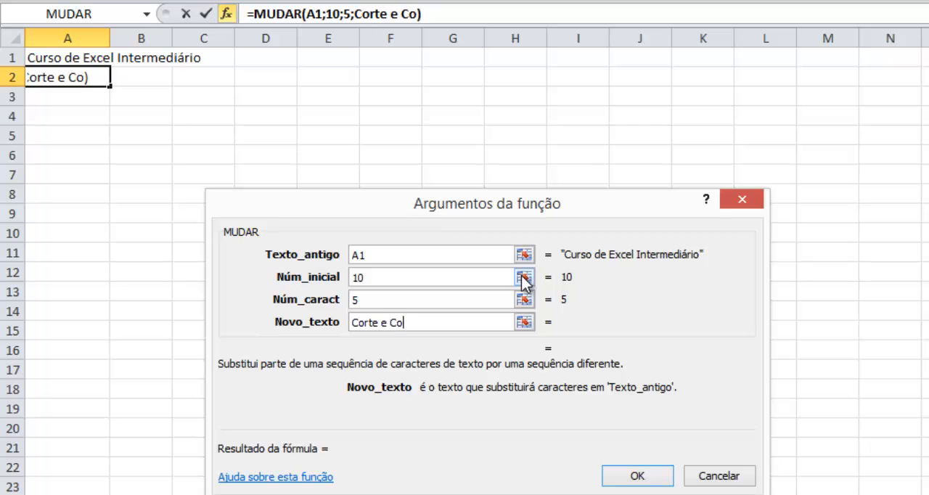
{"action": "type", "text": "stura"}
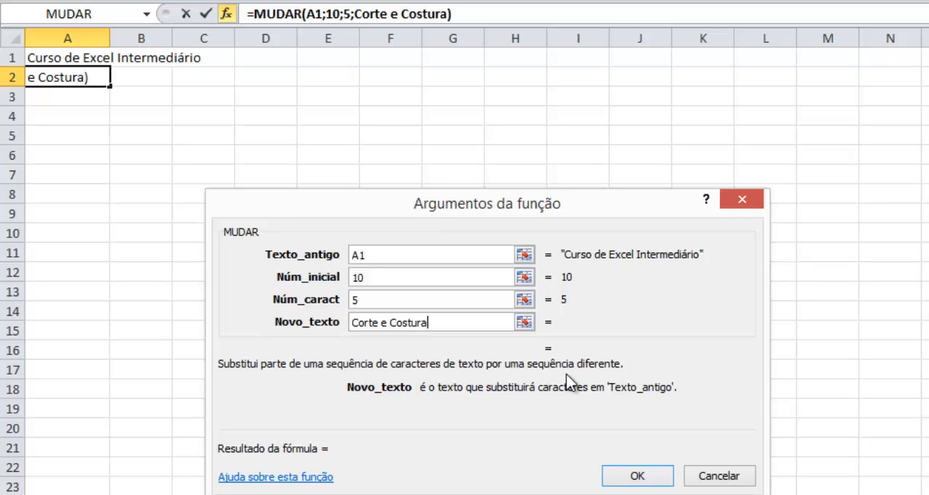
{"action": "left_click", "coordinate": [613, 476]}
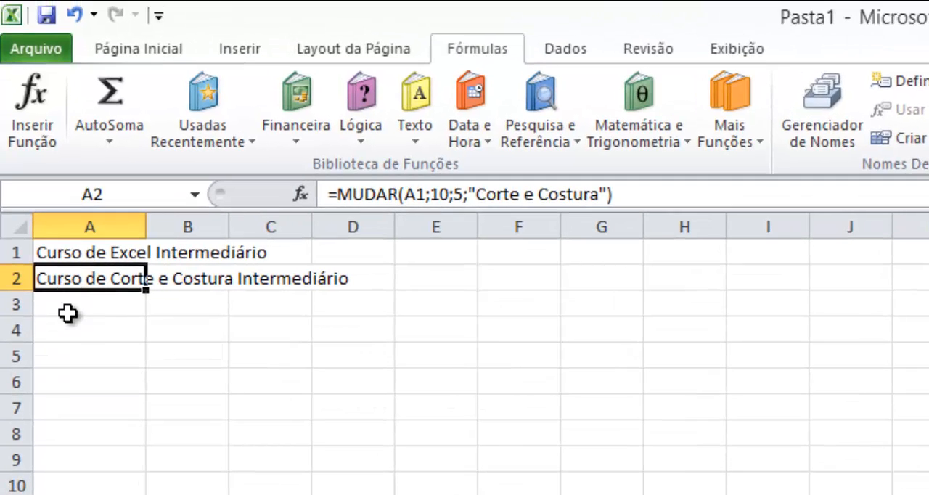
{"action": "left_click", "coordinate": [88, 97]}
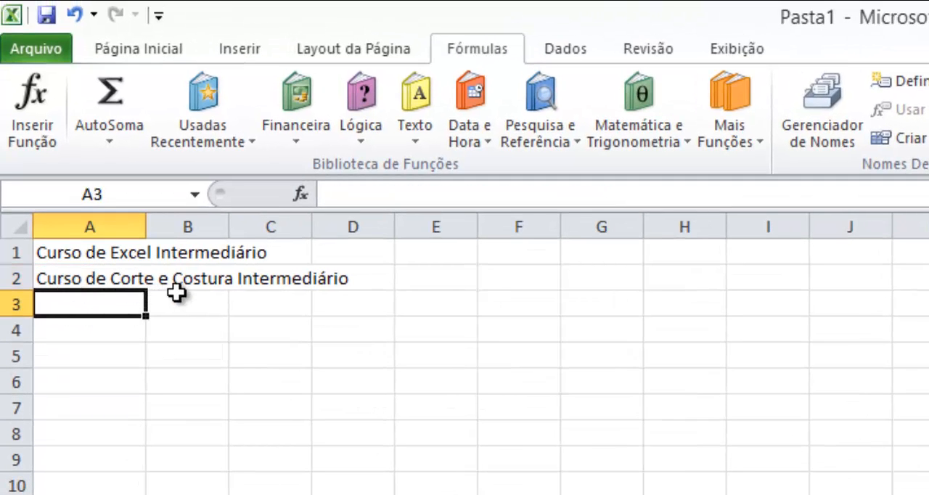
{"action": "left_click", "coordinate": [99, 277]}
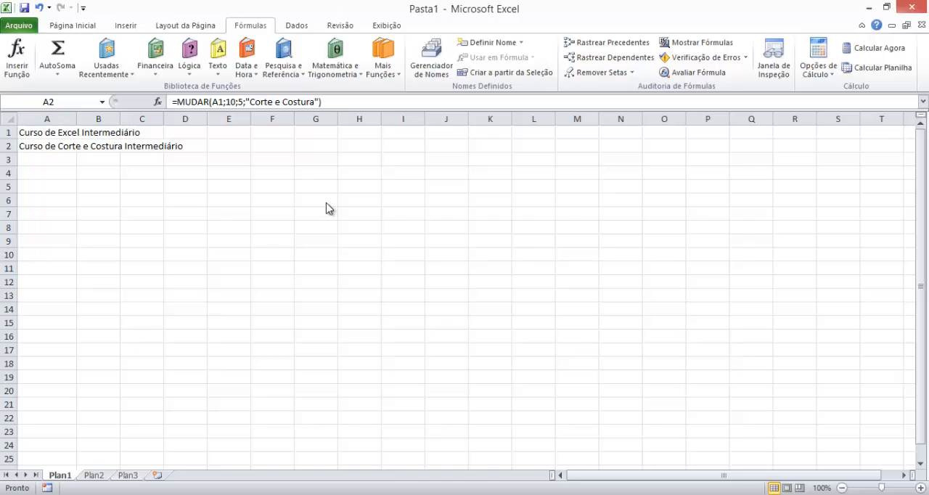
- Switch to Notepad++, highlight MUDAR's English equivalent REPLACE in the function list, and return to Excel
{"action": "key", "text": "alt+Tab"}
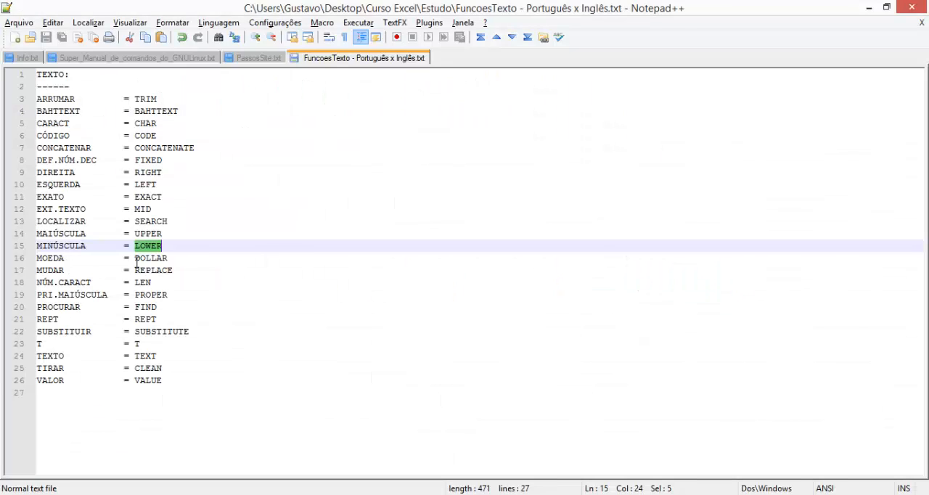
{"action": "double_click", "coordinate": [153, 270]}
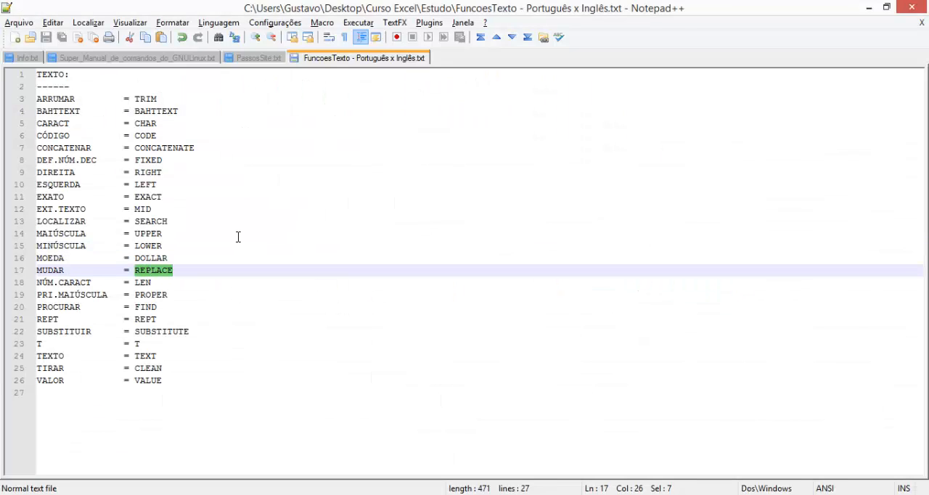
{"action": "key", "text": "alt+Tab"}
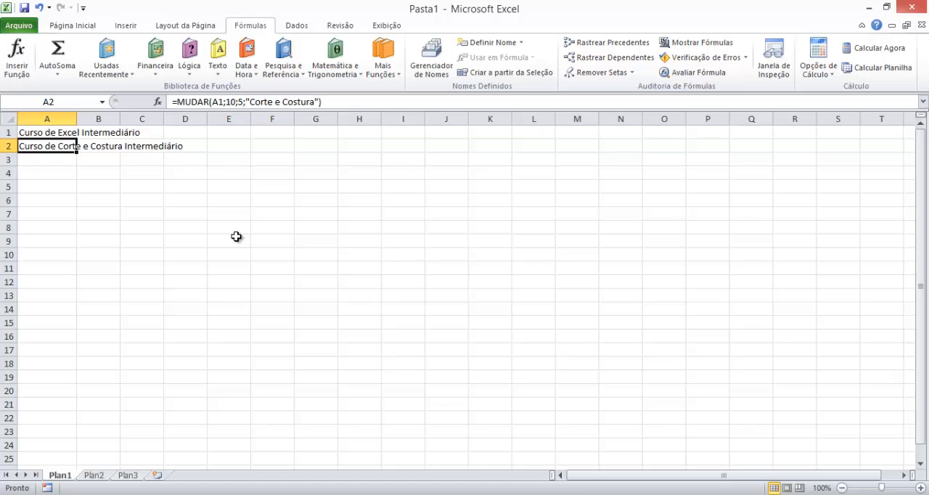
- Clear A2 and enter the NÚM.CARACT text function in it with A1 as its text
{"action": "key", "text": "Delete"}
{"action": "key", "text": "alt+Tab"}
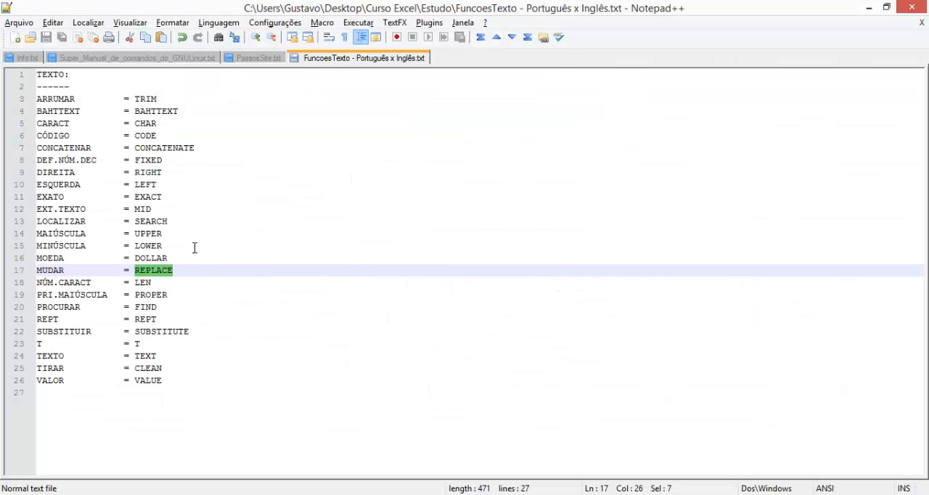
{"action": "key", "text": "alt+Tab"}
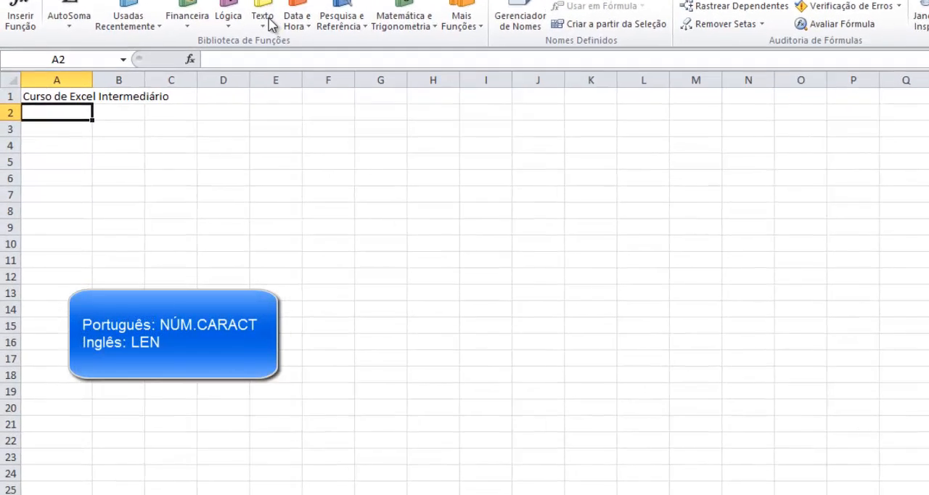
{"action": "left_click", "coordinate": [214, 47]}
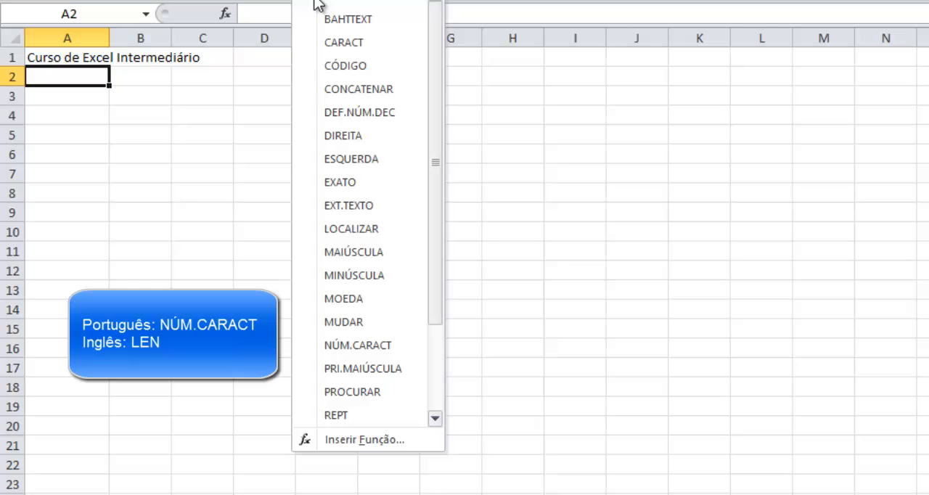
{"action": "left_click", "coordinate": [410, 345]}
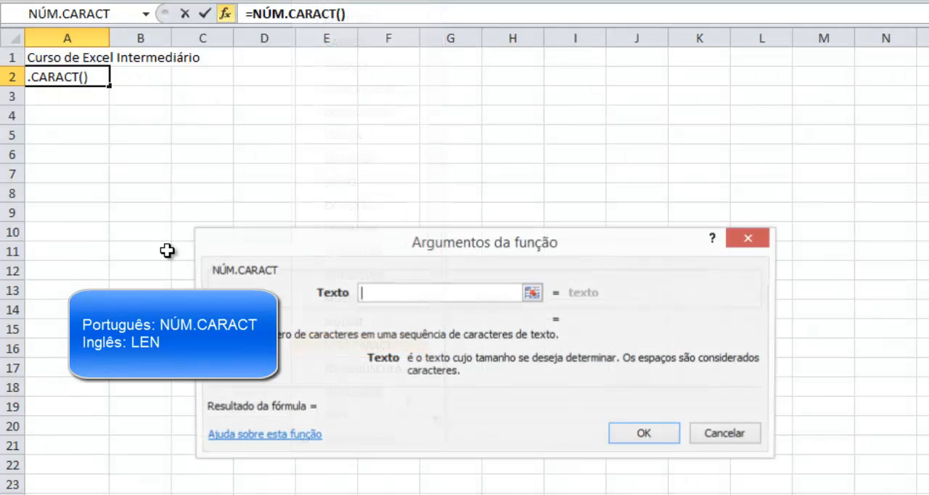
{"action": "left_click", "coordinate": [78, 57]}
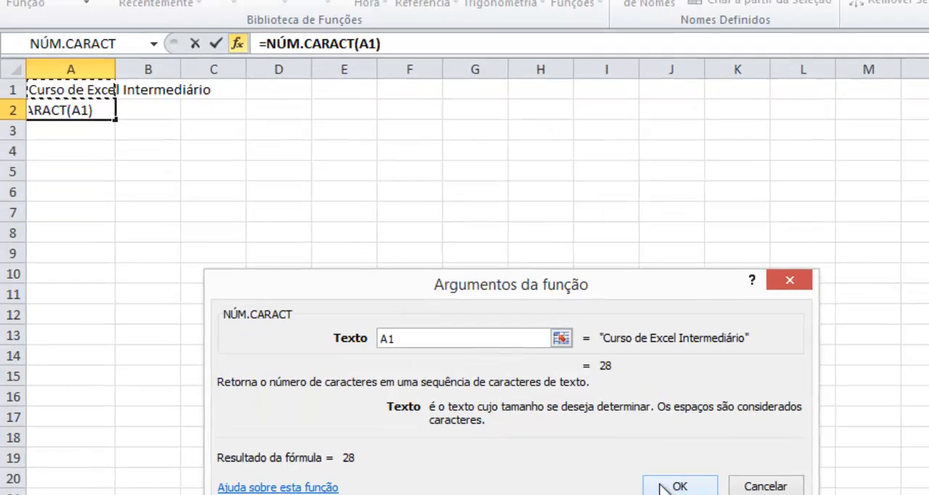
{"action": "left_click", "coordinate": [664, 487]}
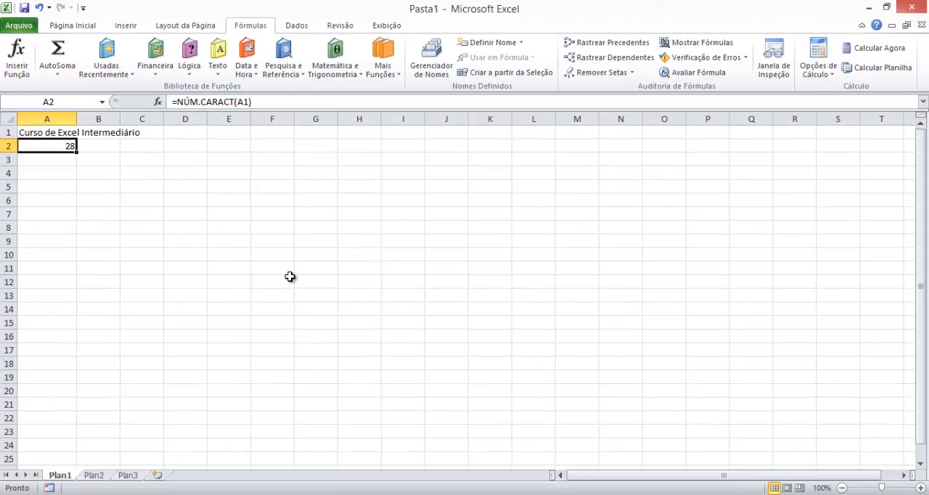
- Consult the function list in Notepad++, return to Excel, and replace A2's content with a PRI.MAIÚSCULA text function
{"action": "key", "text": "alt+Tab"}
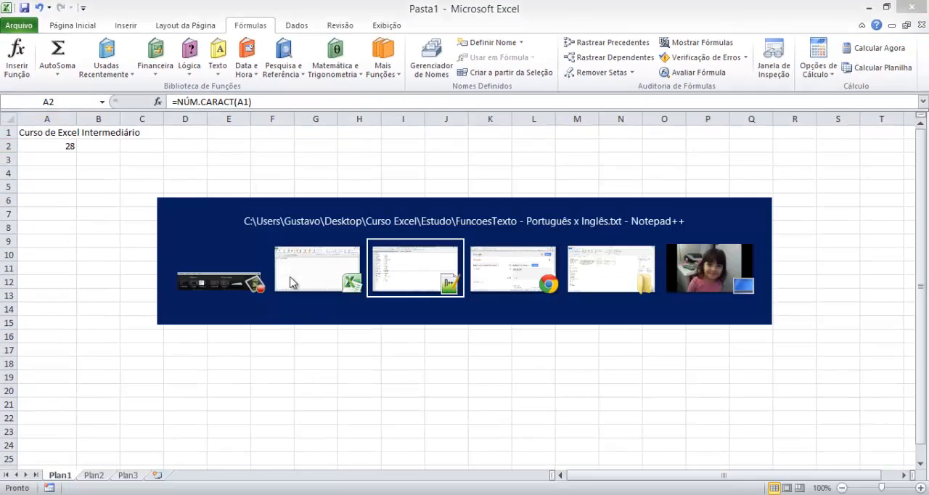
{"action": "key", "text": "alt+Tab"}
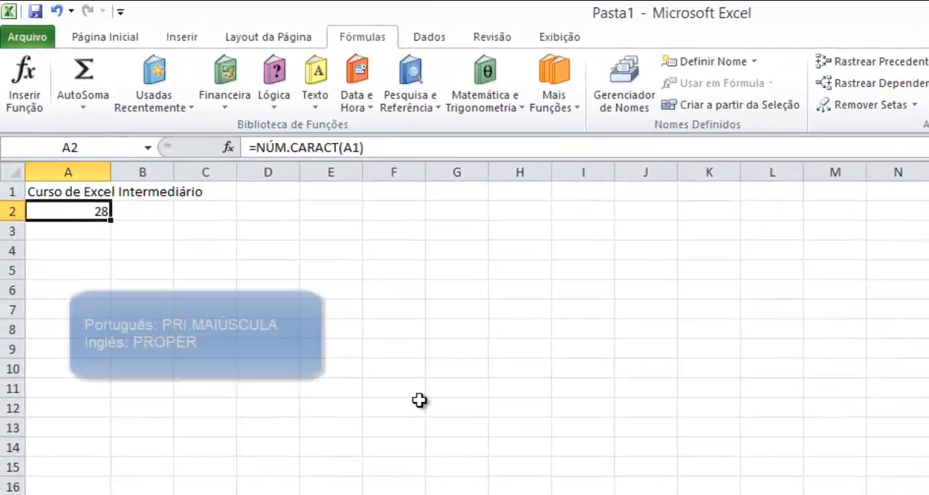
{"action": "key", "text": "Delete"}
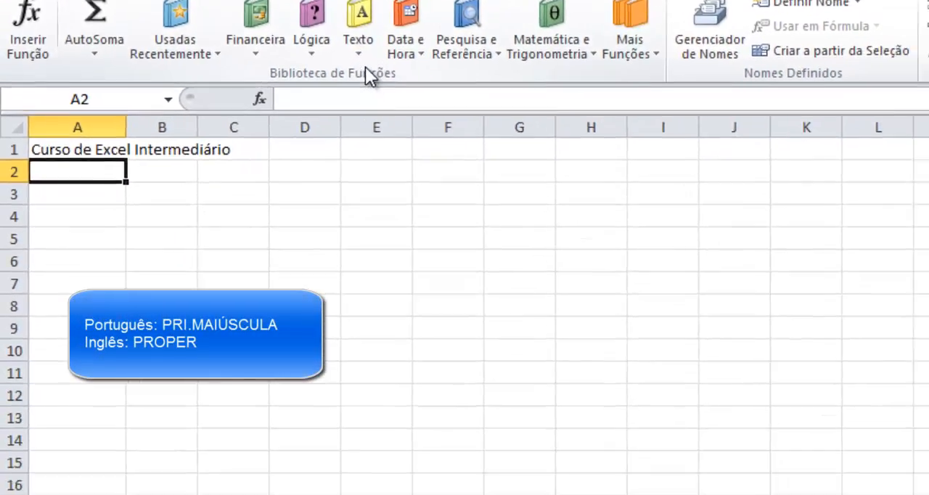
{"action": "left_click", "coordinate": [359, 51]}
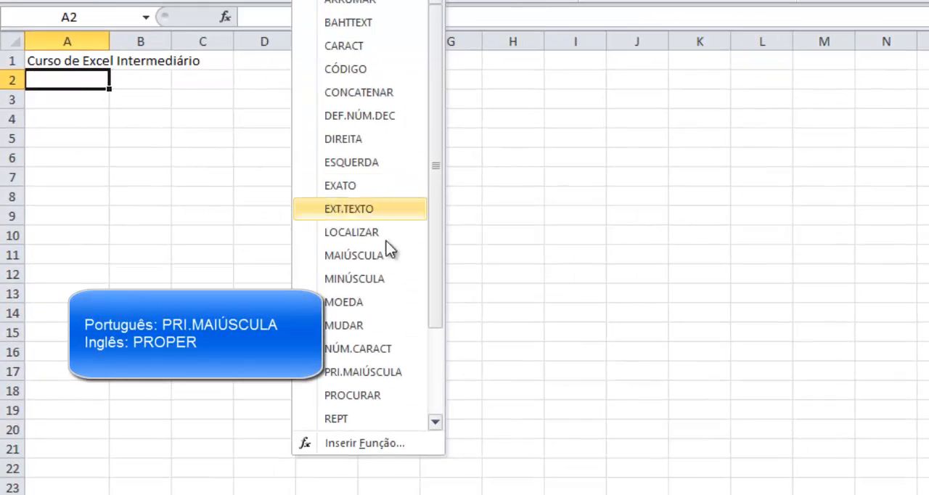
{"action": "left_click", "coordinate": [377, 370]}
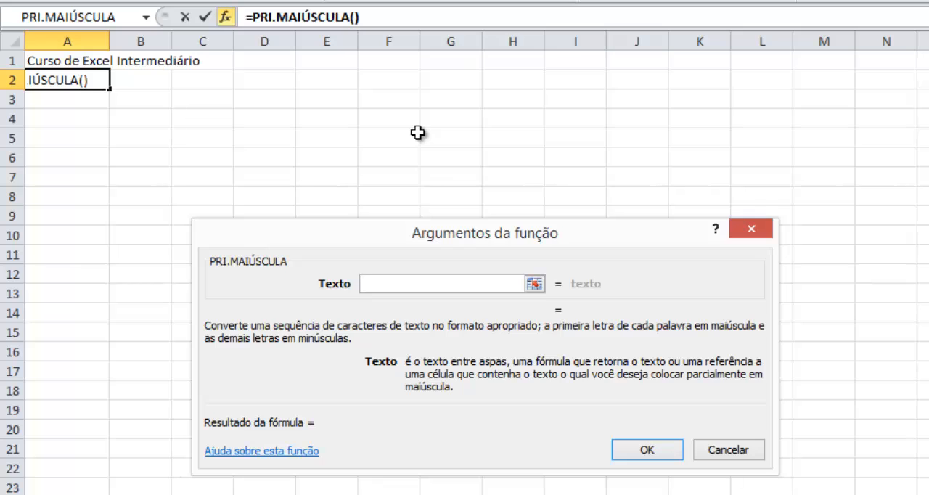
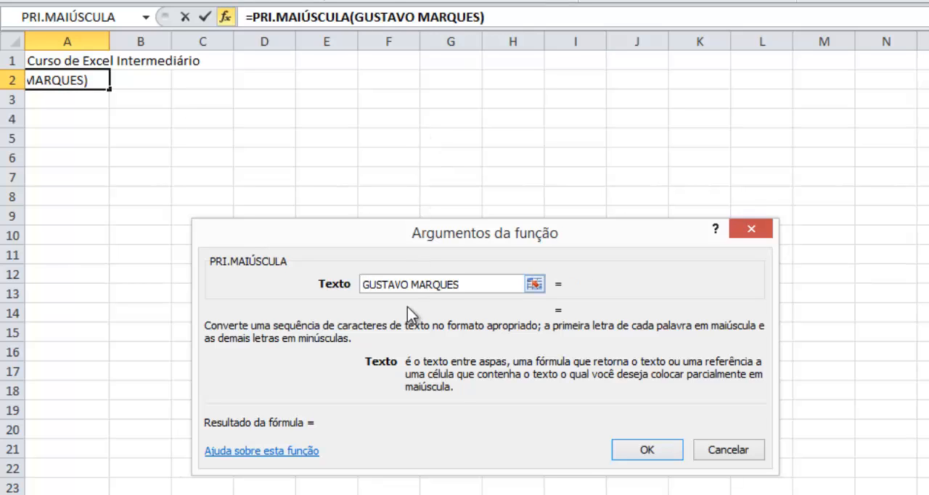
- Set PRI.MAIÚSCULA's text to a full name in capital letters and enter the formula in A2
{"action": "left_click", "coordinate": [642, 451]}
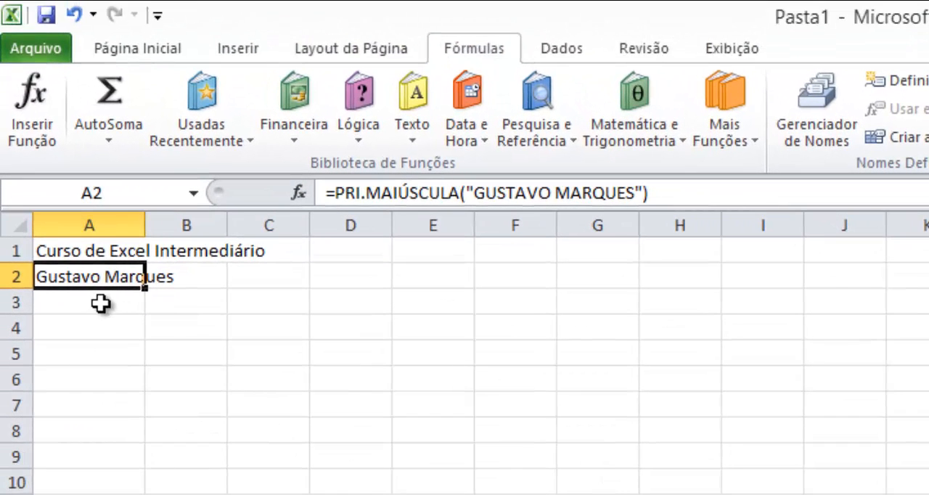
{"action": "left_click", "coordinate": [101, 303]}
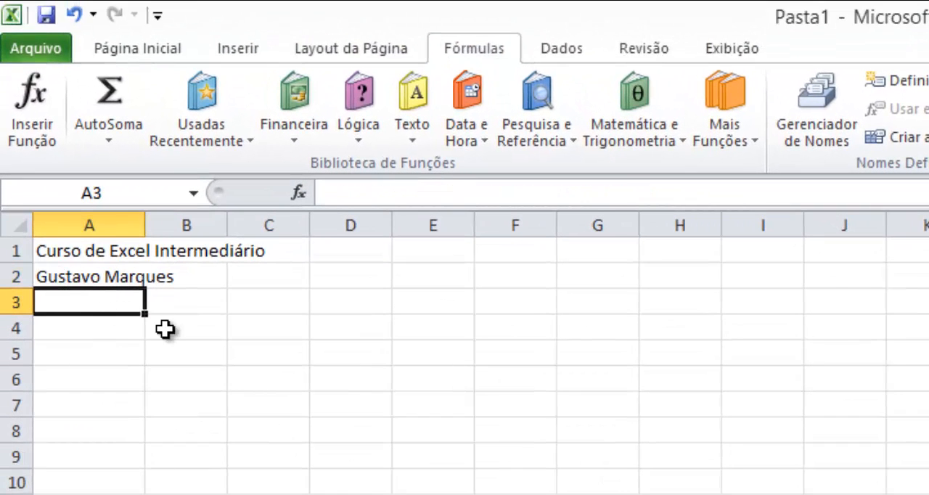
{"action": "left_click", "coordinate": [120, 278]}
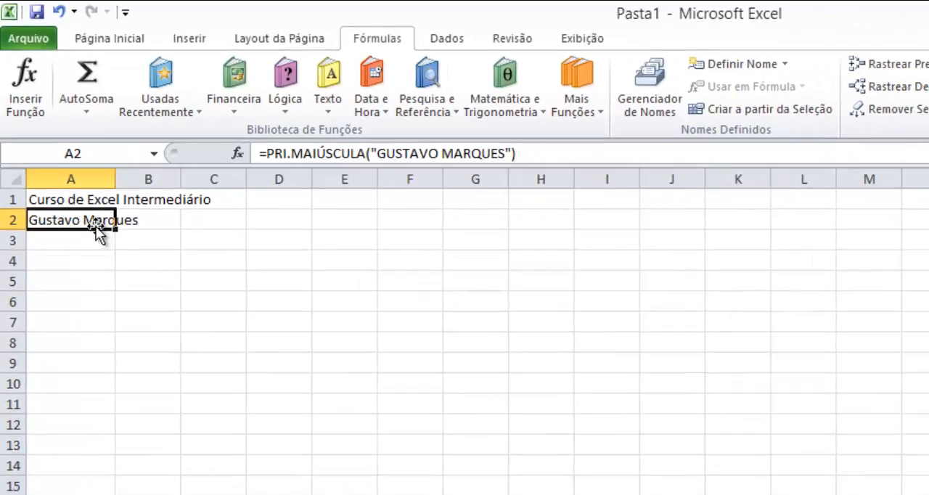
- Switch to Notepad++ and highlight PROPER, the English equivalent of PRI.MAIÚSCULA, in the function list
{"action": "key", "text": "alt+Tab"}
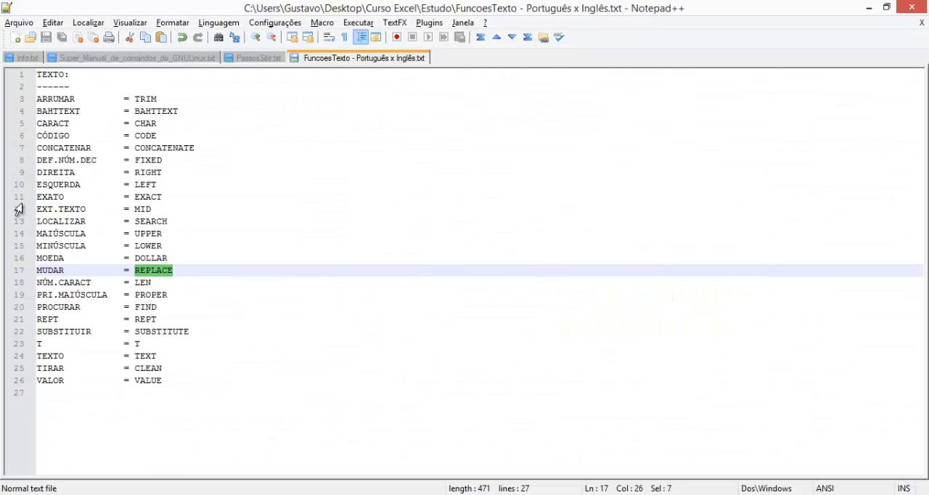
{"action": "double_click", "coordinate": [148, 294]}
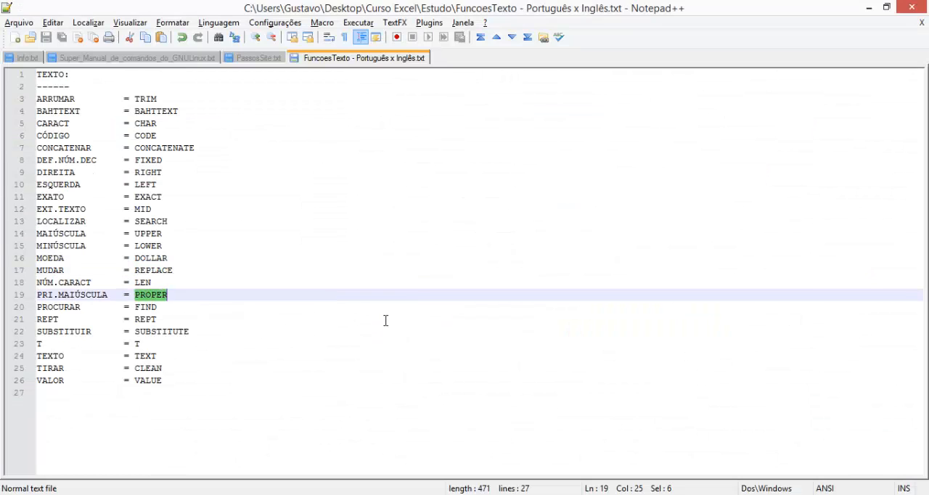
- Check A2 in Excel, then return to Notepad++ and highlight the English names FIND and REPT in the function list
{"action": "key", "text": "alt+Tab"}
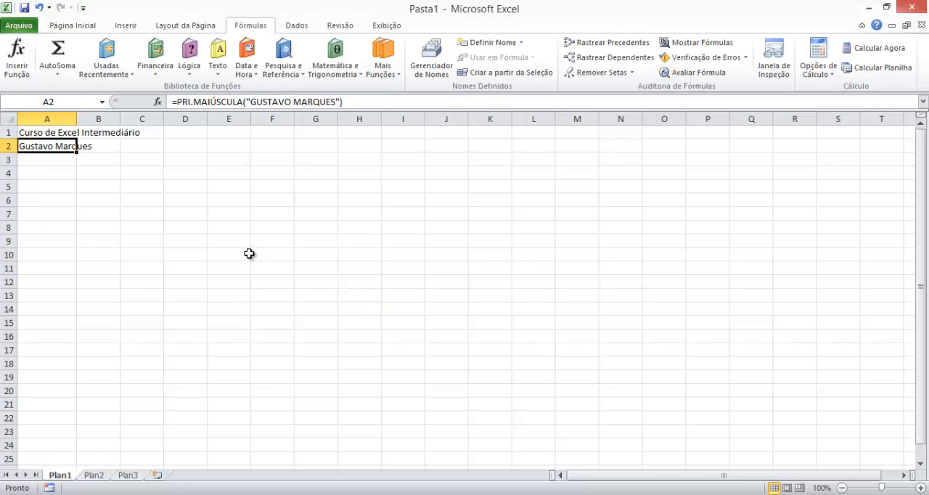
{"action": "key", "text": "alt+Tab"}
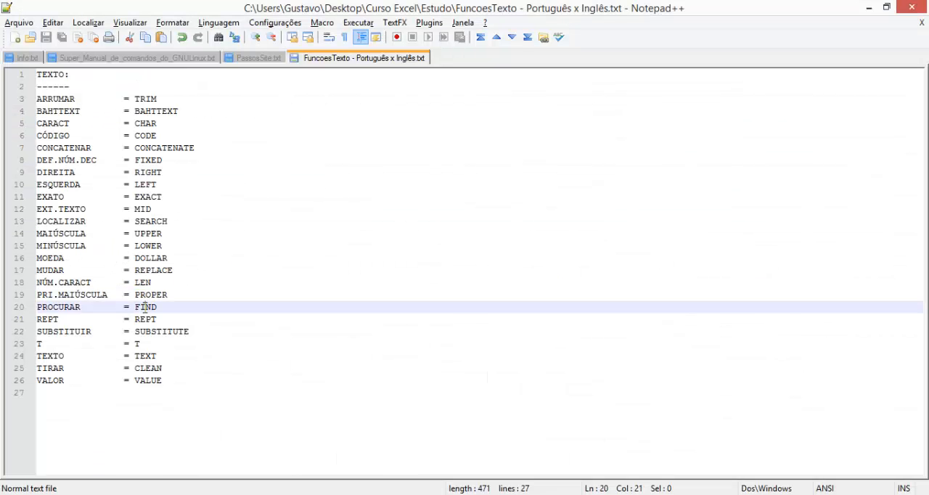
{"action": "double_click", "coordinate": [145, 307]}
{"action": "double_click", "coordinate": [145, 319]}
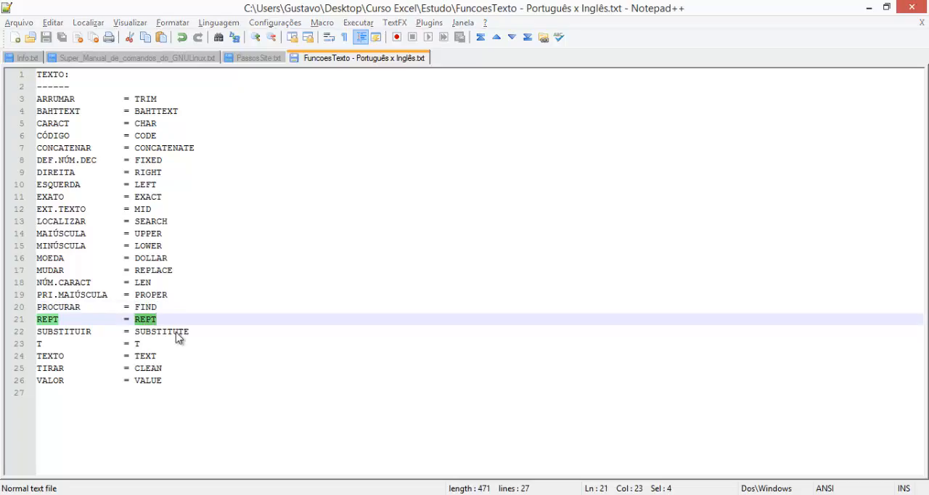
- Switch to Excel, clear cell A2, and start a REPT text function in it
{"action": "key", "text": "alt+Tab"}
{"action": "key", "text": "Delete"}
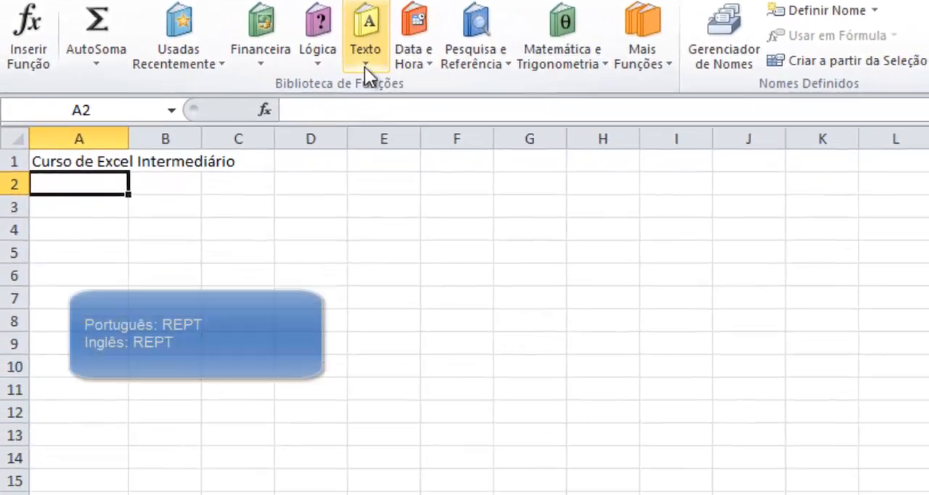
{"action": "left_click", "coordinate": [412, 116]}
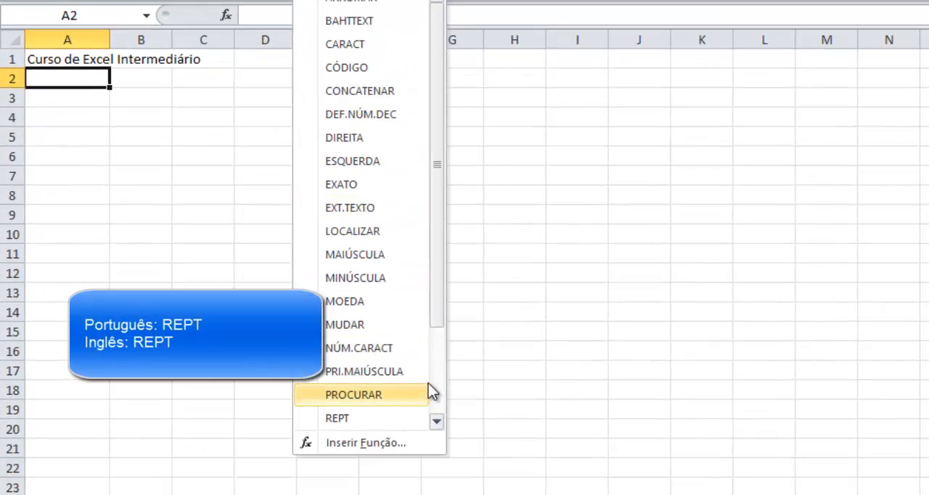
{"action": "left_click", "coordinate": [392, 418]}
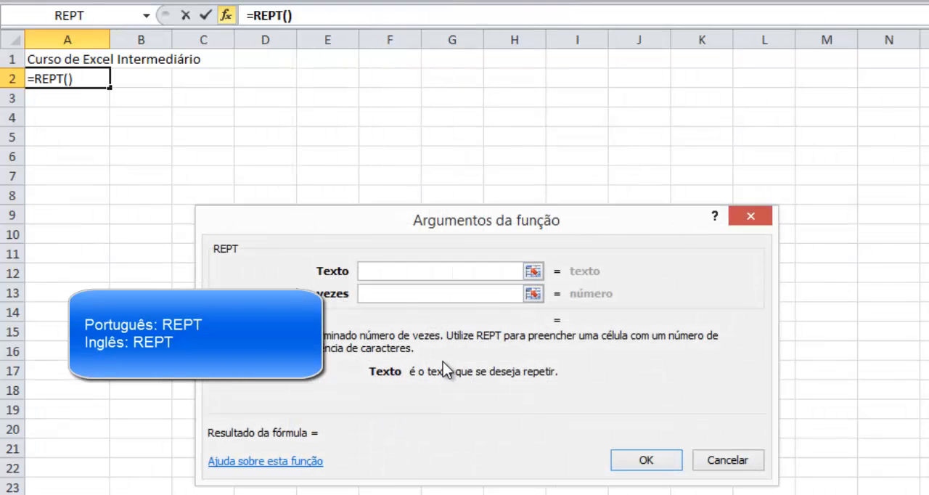
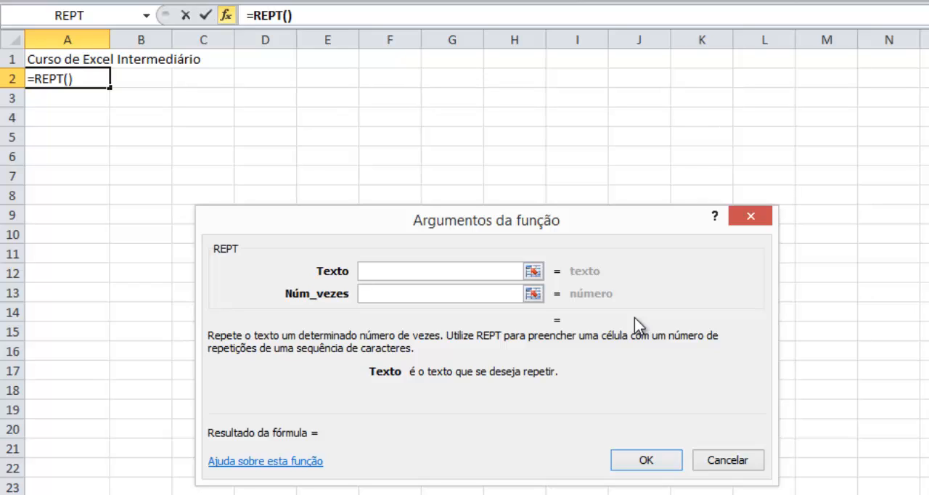
- Set REPT's text to 0 and its number of repetitions to 10, and enter the formula in A2
{"action": "type", "text": "0"}
{"action": "key", "text": "Tab"}
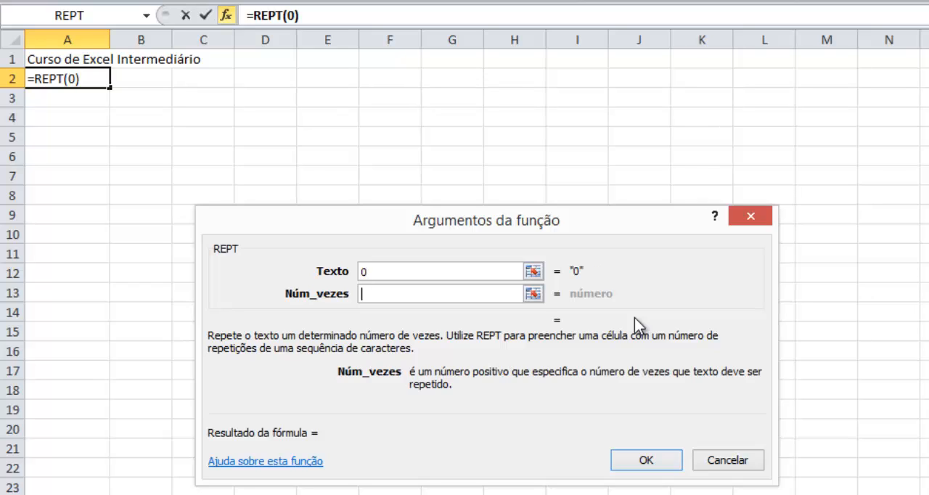
{"action": "type", "text": "10"}
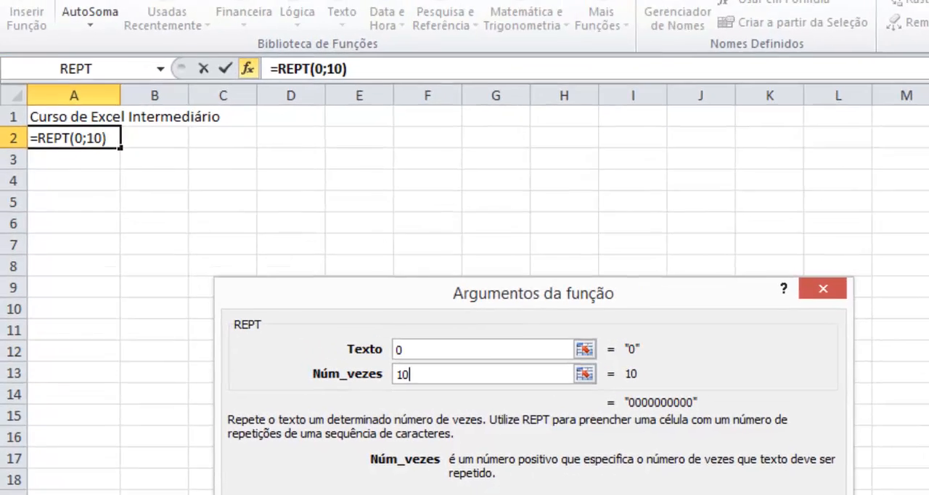
{"action": "left_click", "coordinate": [644, 459]}
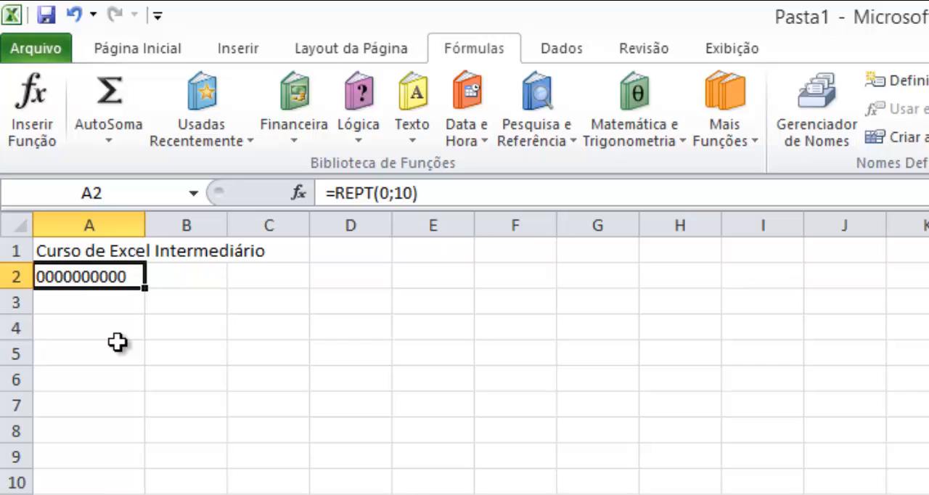
{"action": "key", "text": "Down"}
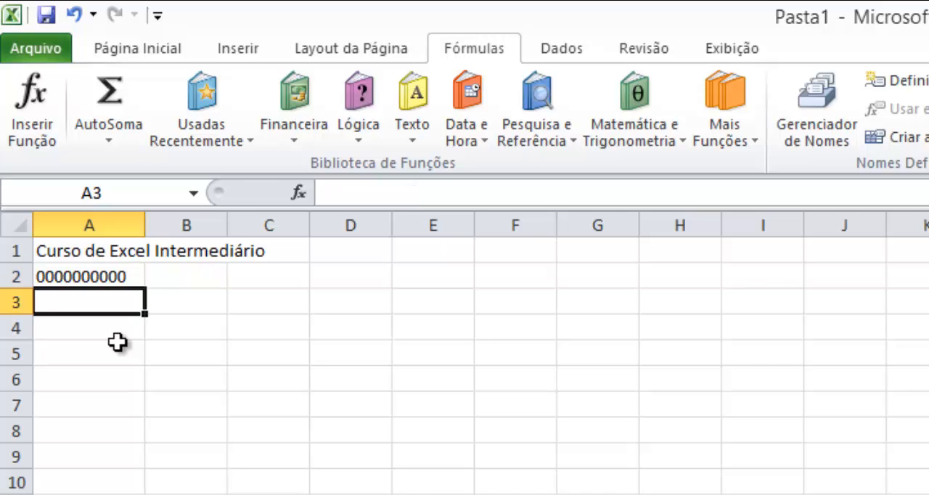
{"action": "type", "text": "=\""}
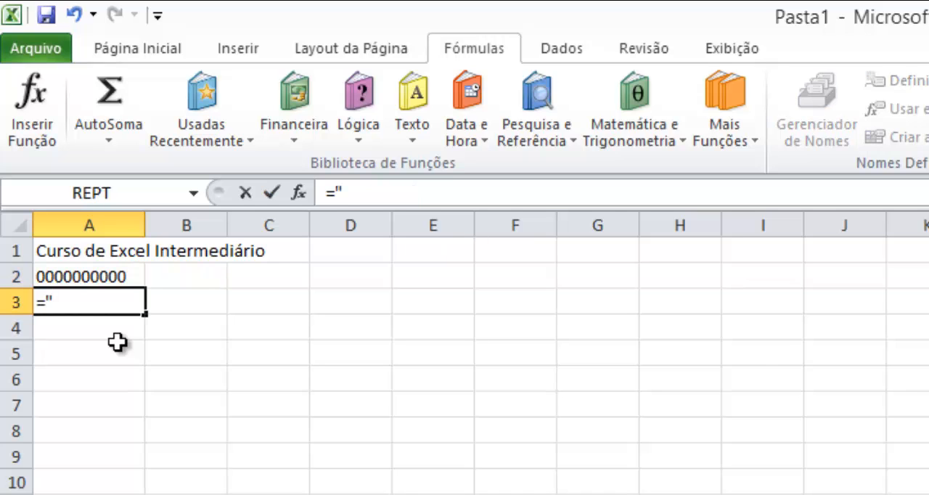
{"action": "type", "text": "000000"}
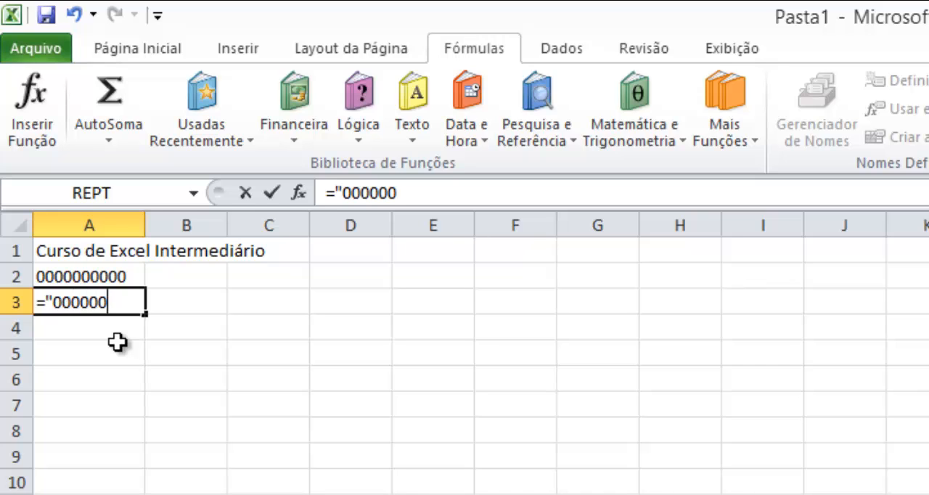
{"action": "type", "text": "0000\""}
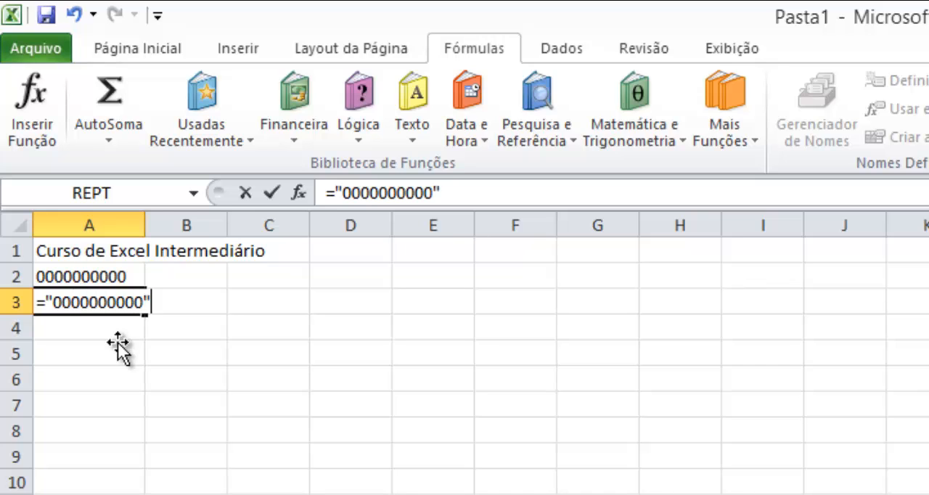
{"action": "key", "text": "Return"}
{"action": "key", "text": "Up"}
{"action": "key", "text": "Up"}
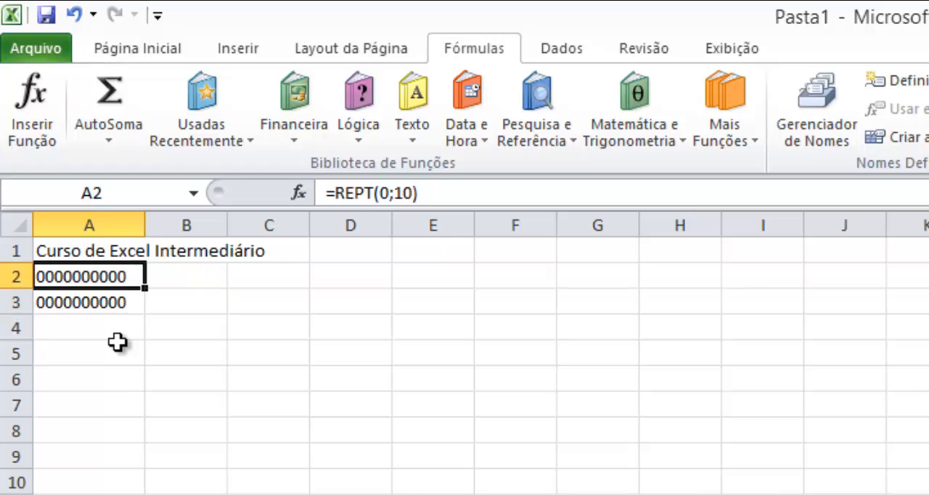
- Clear cells A2:A3, then switch to Notepad++ and highlight SUBSTITUTE in the function list
{"action": "key", "text": "shift+Down"}
{"action": "key", "text": "Delete"}
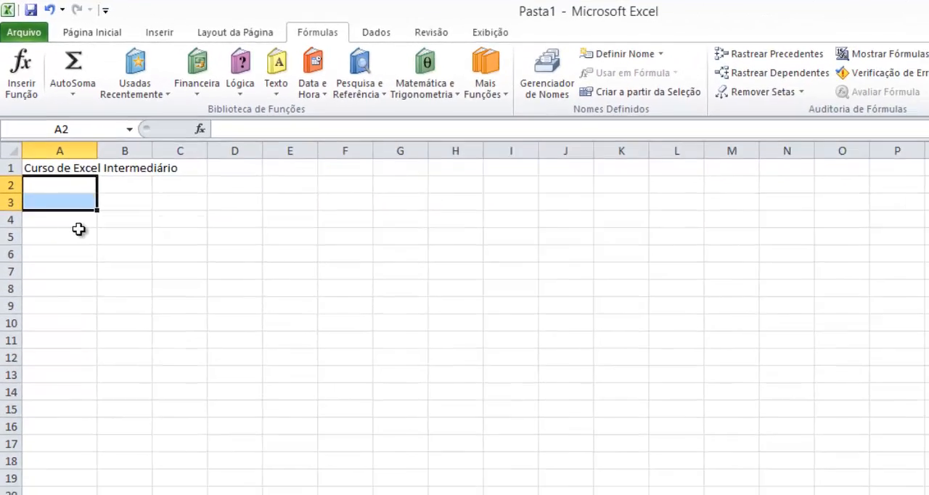
{"action": "key", "text": "alt+Tab"}
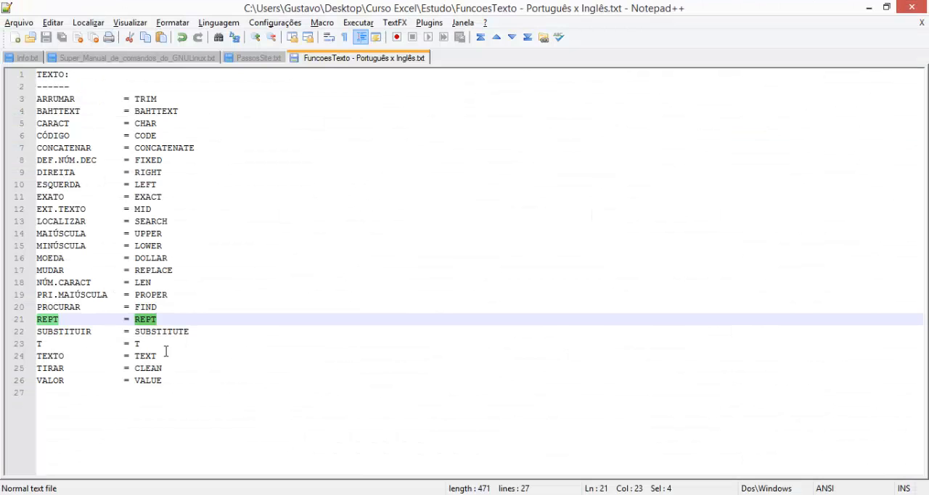
{"action": "double_click", "coordinate": [159, 333]}
{"action": "key", "text": "ctrl+c"}
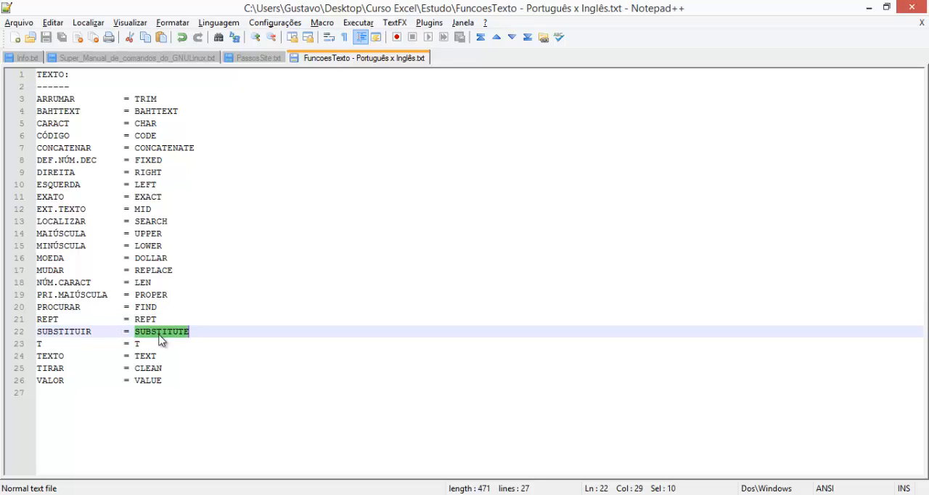
- Switch to Google Translate, translate SUBSTITUTE from English to Portuguese, and play its English pronunciation
{"action": "key", "text": "alt+Tab"}
{"action": "key", "text": "alt+Tab"}
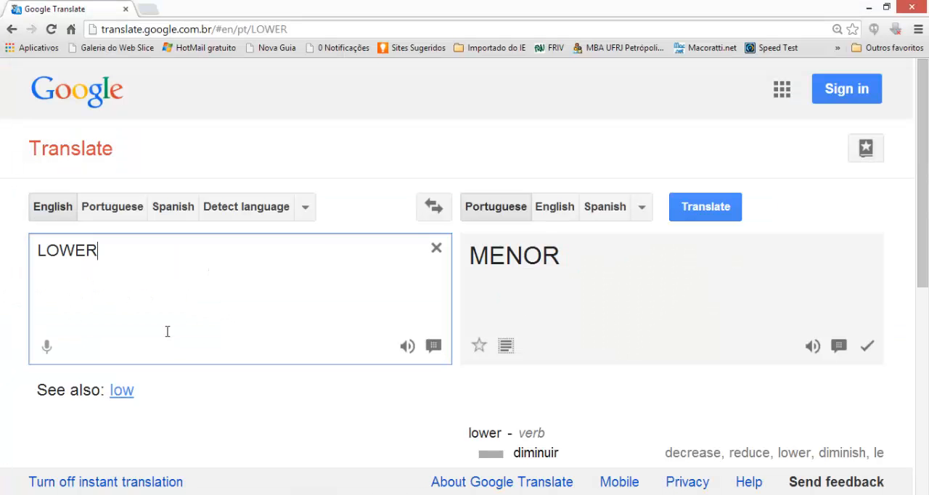
{"action": "key", "text": "ctrl+a"}
{"action": "key", "text": "ctrl+v"}
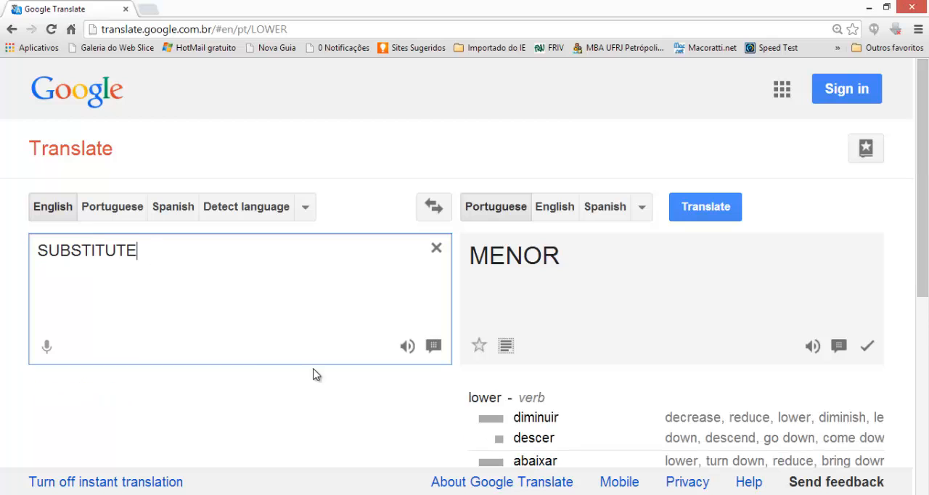
{"action": "left_click", "coordinate": [408, 347]}
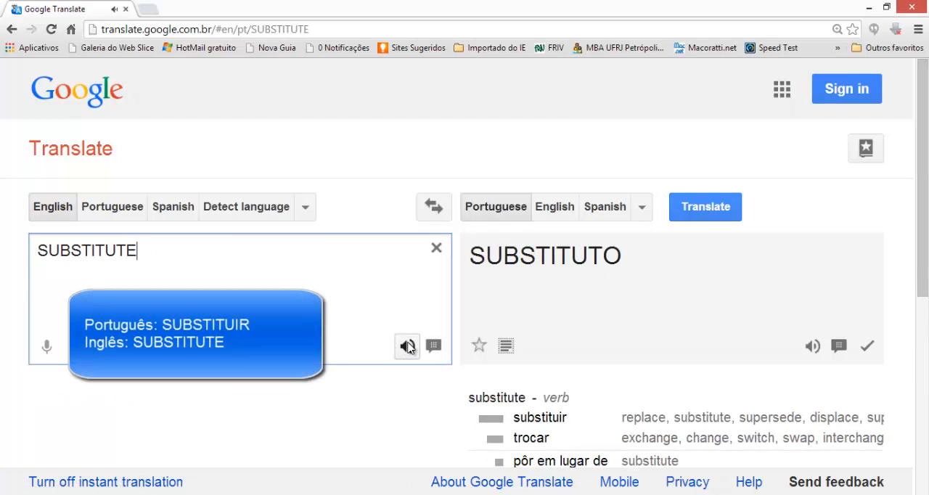
{"action": "key", "text": "alt+Tab"}
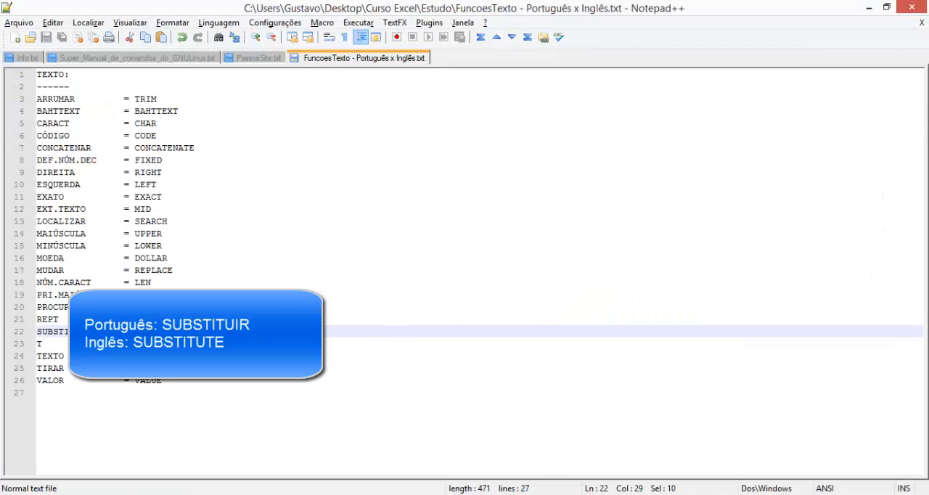
{"action": "key", "text": "alt+Tab"}
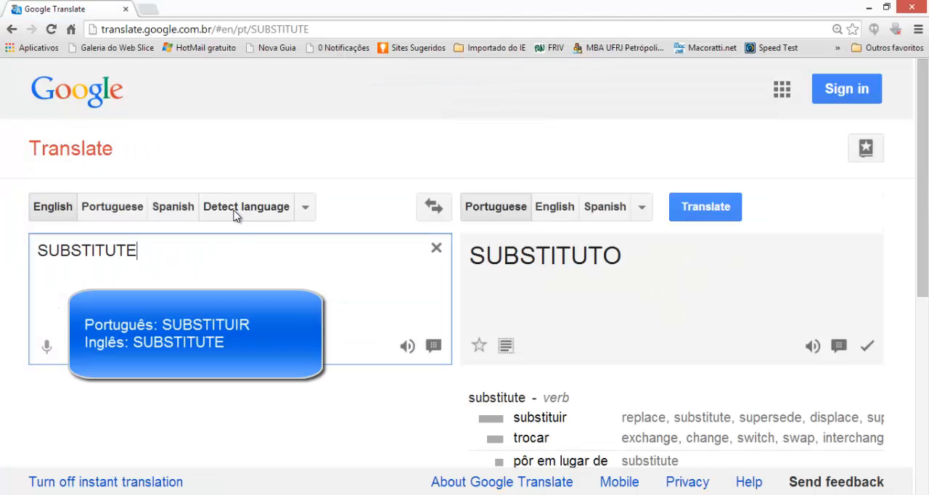
- Switch to Excel and start a SUBSTITUIR text function in cell A2
{"action": "key", "text": "alt+Tab"}
{"action": "key", "text": "alt+Tab"}
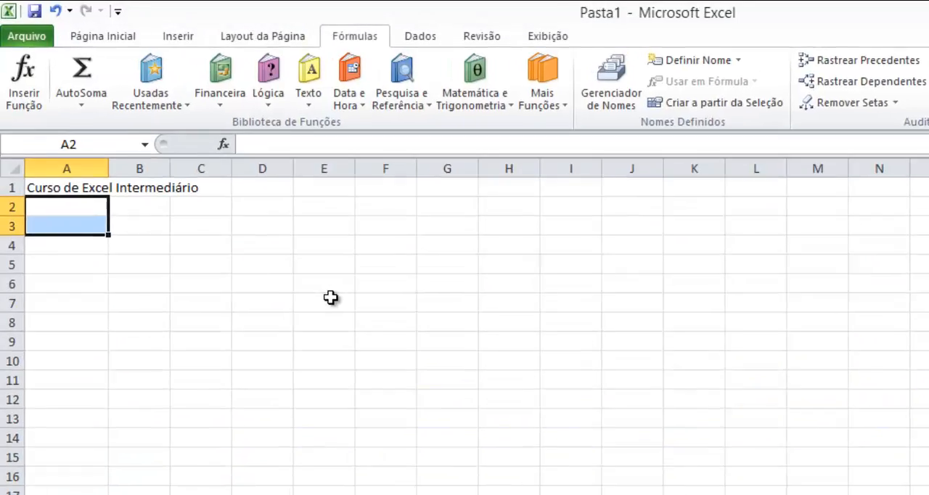
{"action": "key", "text": "shift+Up"}
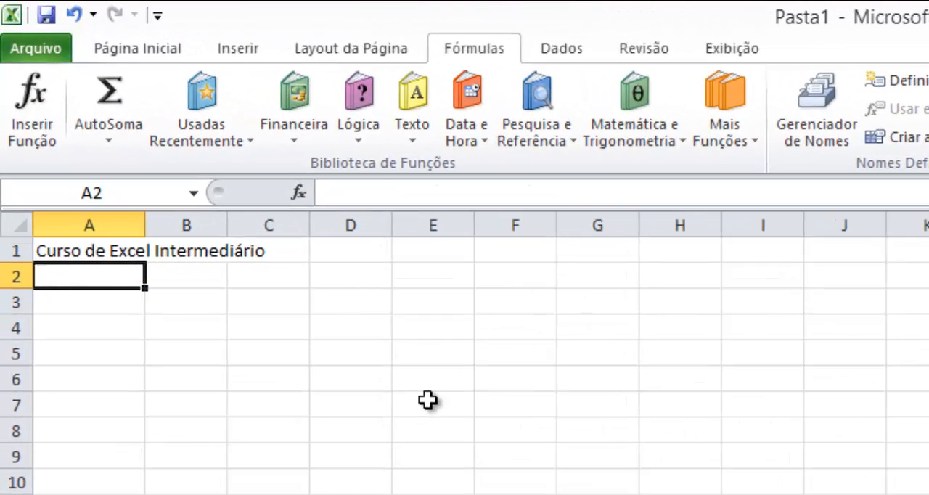
{"action": "type", "text": "="}
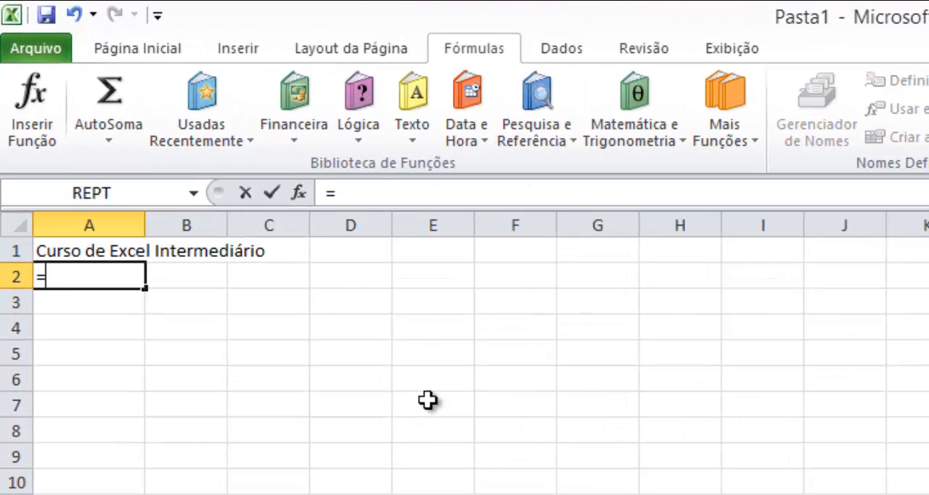
{"action": "key", "text": "Escape"}
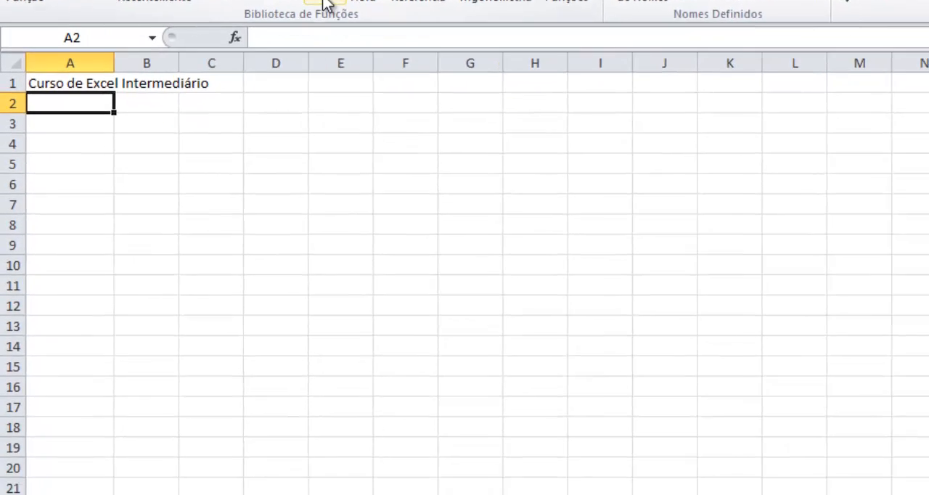
{"action": "left_click", "coordinate": [325, 5]}
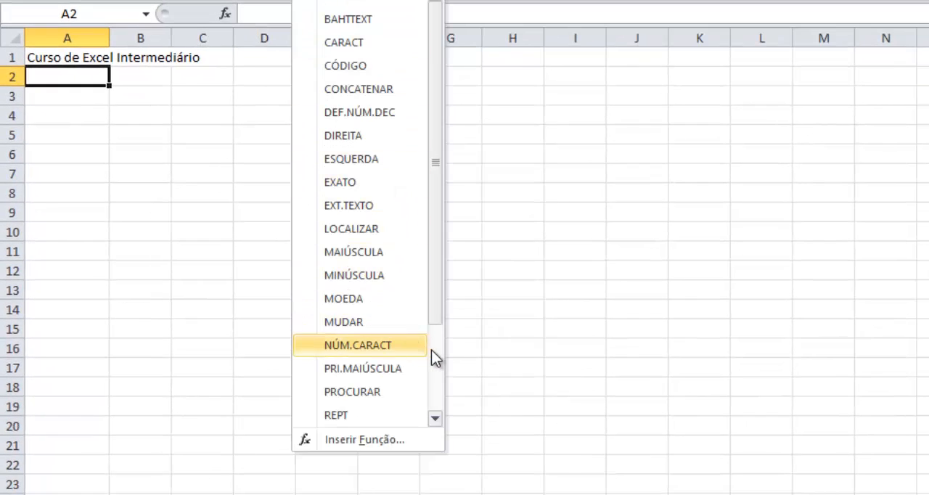
{"action": "left_click", "coordinate": [435, 350]}
{"action": "left_click", "coordinate": [382, 327]}
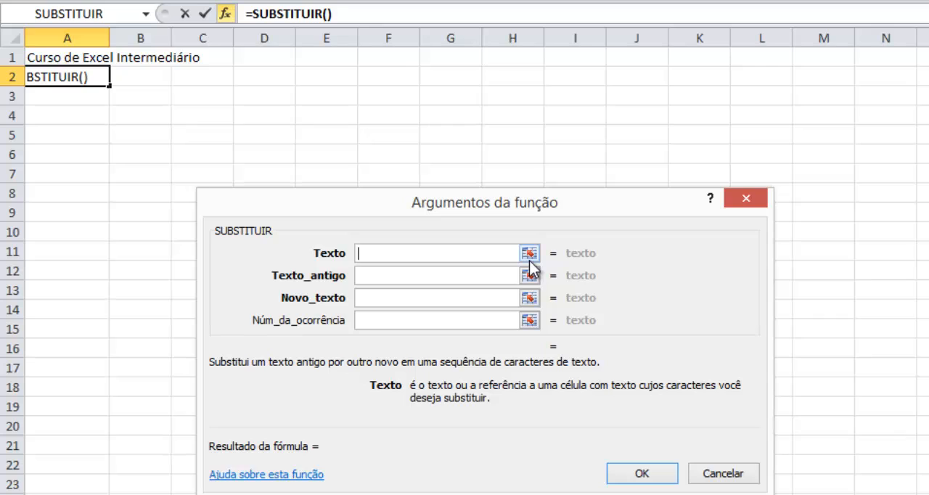
{"action": "type", "text": "cOR"}
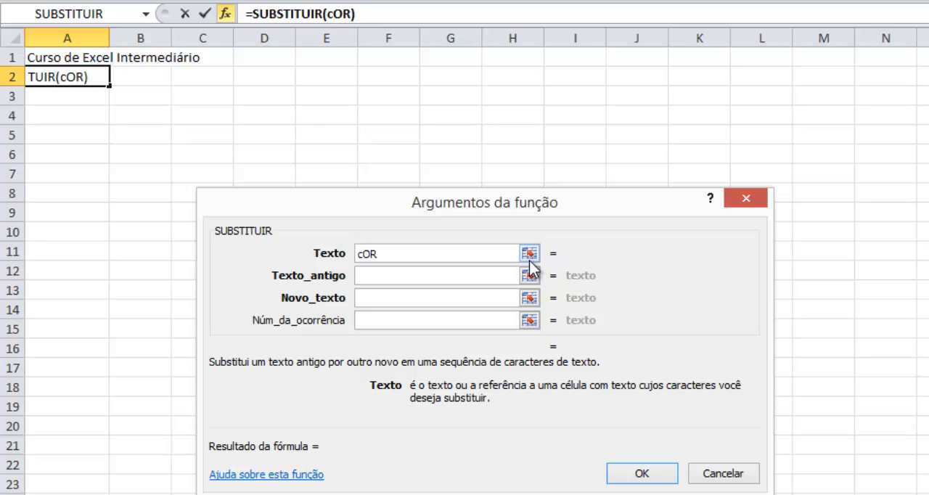
{"action": "key", "text": "BackSpace"}
{"action": "key", "text": "BackSpace"}
{"action": "key", "text": "BackSpace"}
{"action": "type", "text": "Co"}
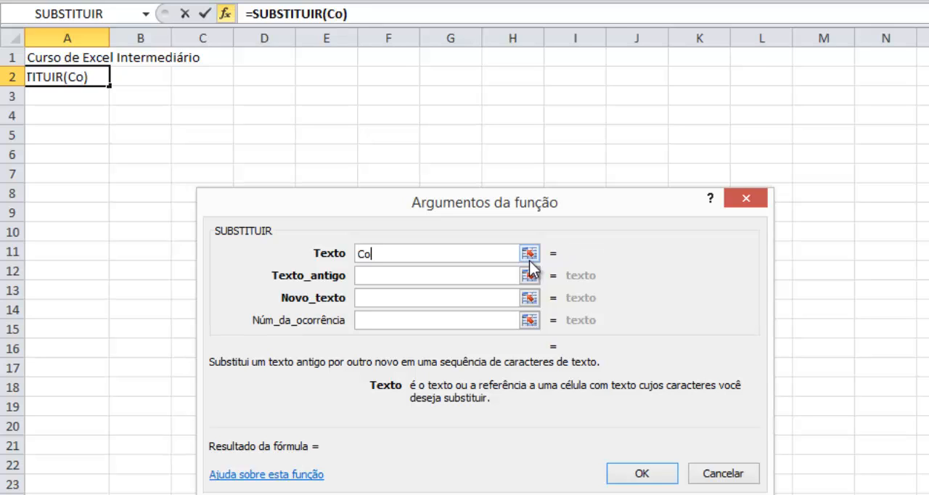
{"action": "type", "text": "rte e Co"}
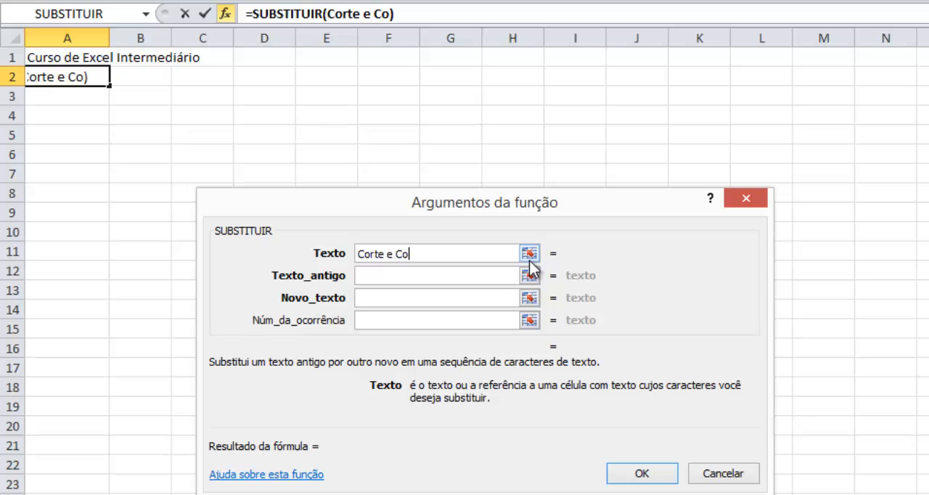
{"action": "type", "text": "stura"}
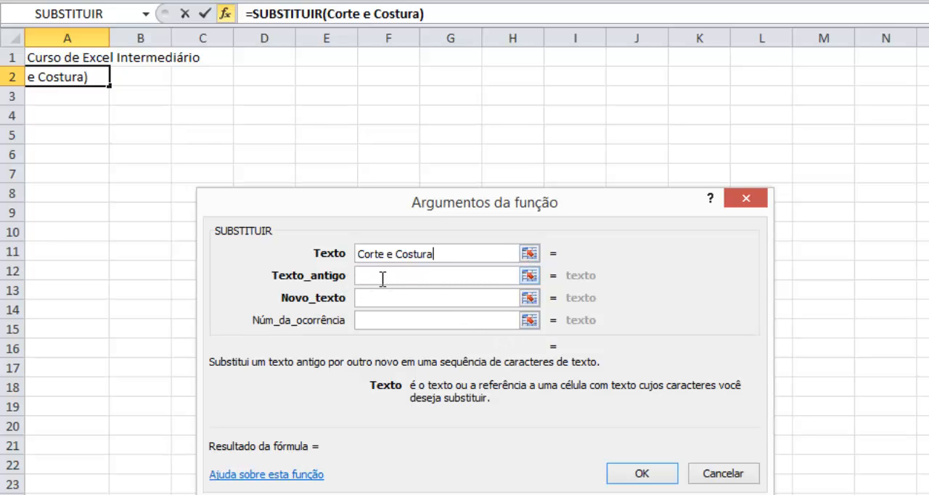
{"action": "key", "text": "BackSpace"}
{"action": "key", "text": "BackSpace"}
{"action": "key", "text": "BackSpace"}
{"action": "key", "text": "BackSpace"}
{"action": "key", "text": "BackSpace"}
{"action": "key", "text": "BackSpace"}
{"action": "key", "text": "BackSpace"}
{"action": "key", "text": "BackSpace"}
{"action": "key", "text": "BackSpace"}
{"action": "key", "text": "BackSpace"}
{"action": "key", "text": "BackSpace"}
{"action": "key", "text": "BackSpace"}
{"action": "key", "text": "BackSpace"}
{"action": "key", "text": "BackSpace"}
{"action": "key", "text": "BackSpace"}
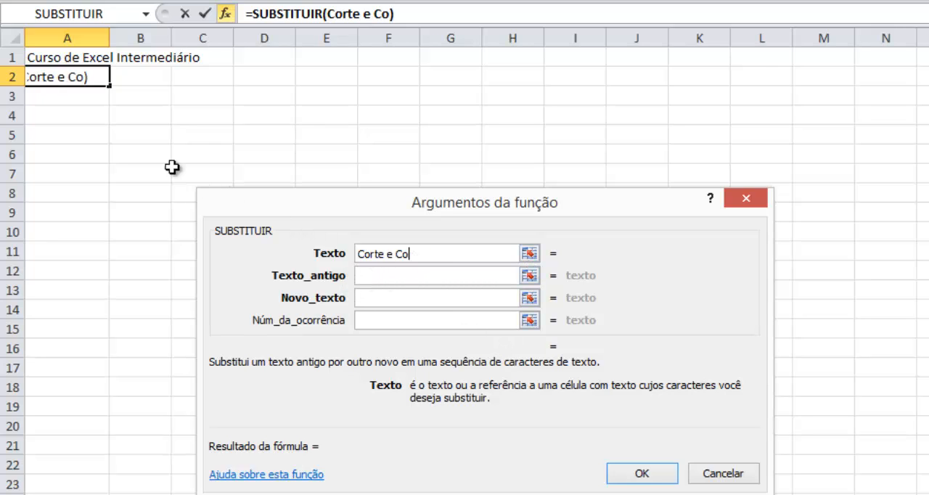
- Make SUBSTITUIR replace "Excel" with "Corte e Costura" in A1's text, and enter the formula in A2
{"action": "left_click", "coordinate": [82, 58]}
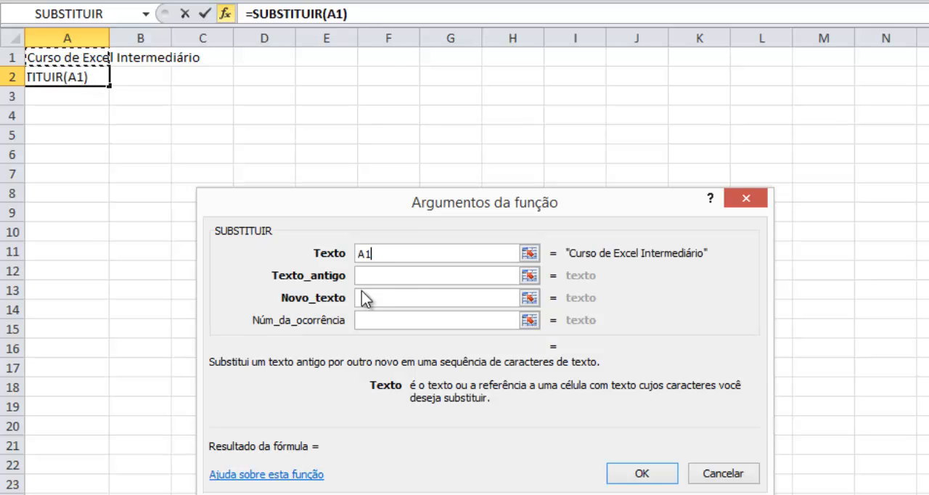
{"action": "left_click", "coordinate": [401, 276]}
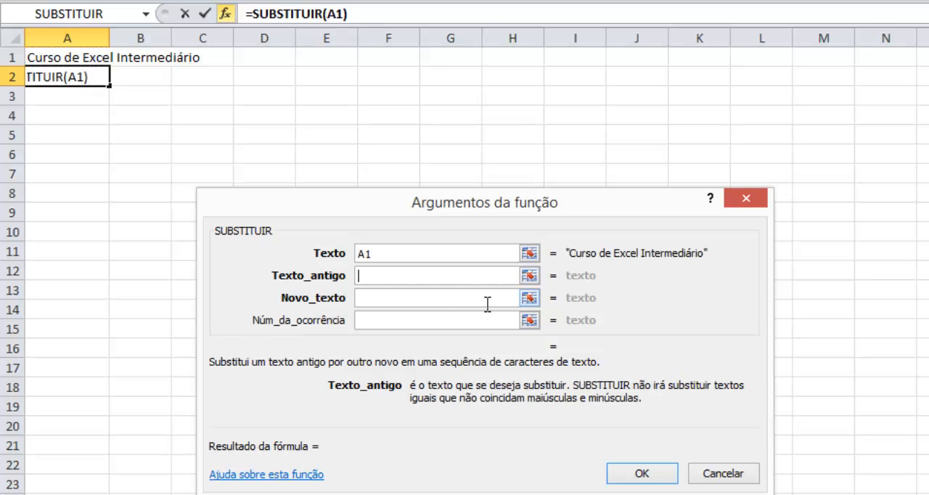
{"action": "type", "text": "Excel"}
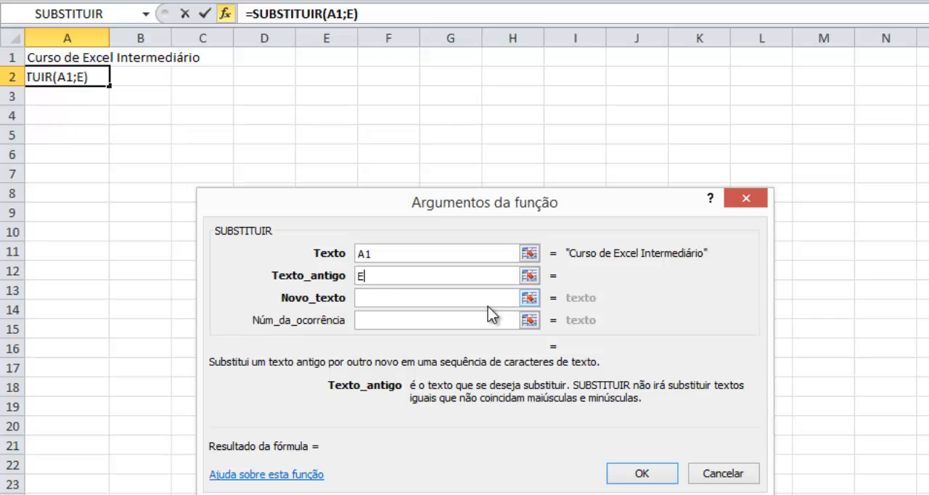
{"action": "key", "text": "Tab"}
{"action": "type", "text": "C"}
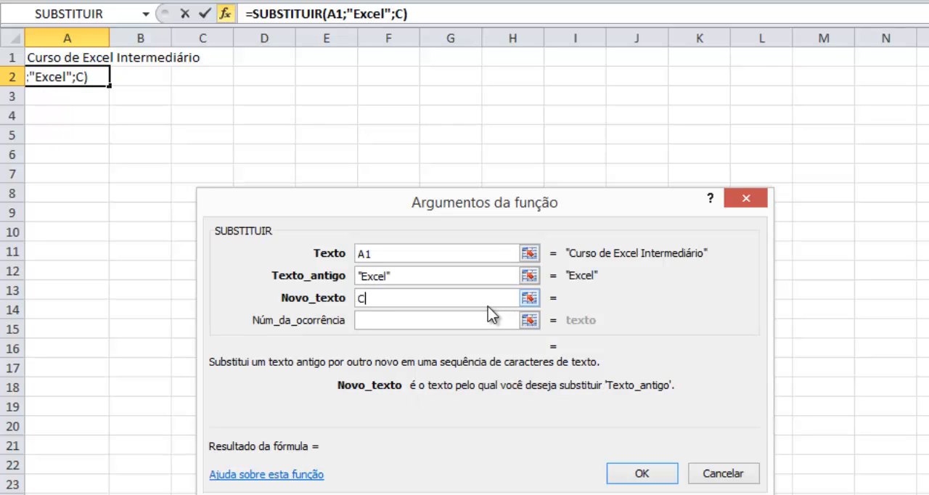
{"action": "type", "text": "orte e Costura"}
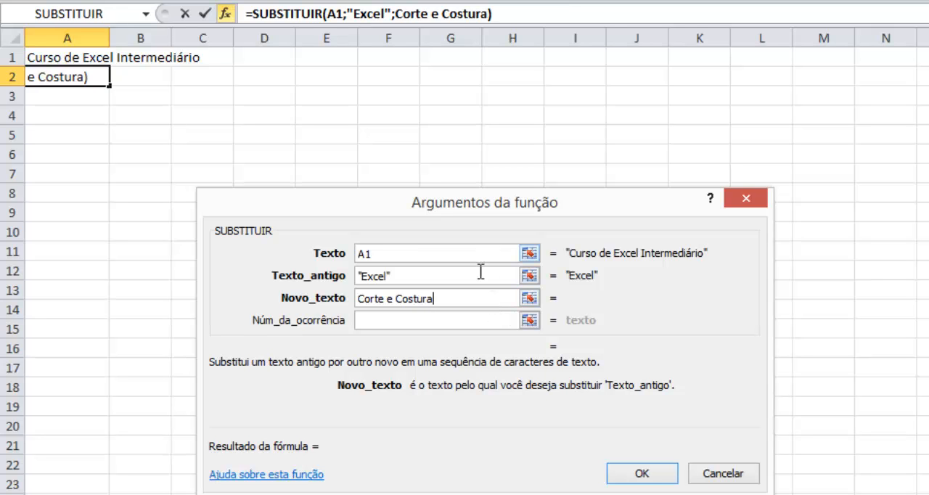
{"action": "left_click", "coordinate": [638, 472]}
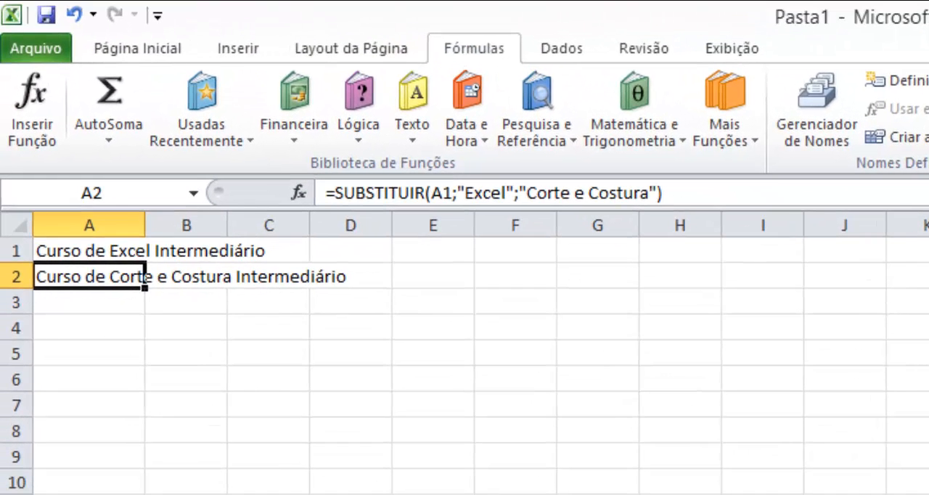
- Change the old text in A2's SUBSTITUIR formula to "ExceL" with a capital final L
{"action": "key", "text": "Down"}
{"action": "key", "text": "Up"}
{"action": "left_click", "coordinate": [469, 198]}
{"action": "left_click_drag", "start_coordinate": [457, 193], "coordinate": [514, 194]}
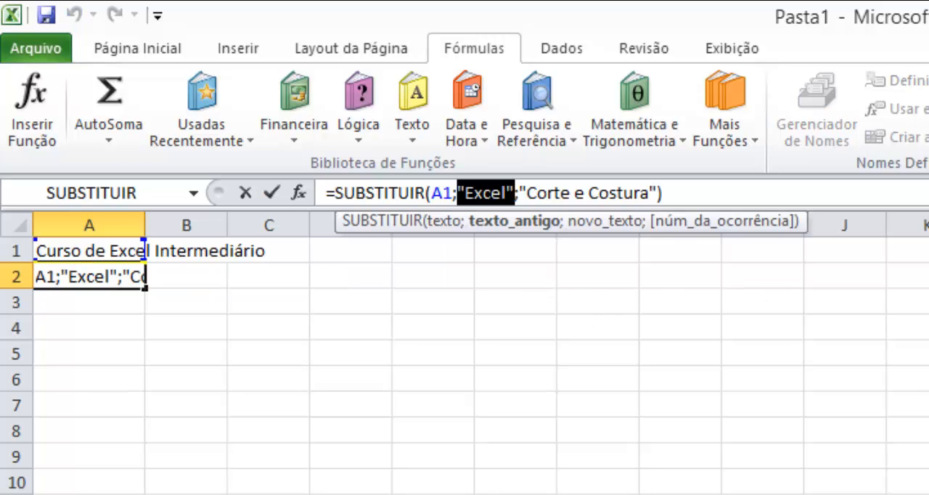
{"action": "left_click", "coordinate": [507, 193]}
{"action": "key", "text": "shift+Left"}
{"action": "type", "text": "L"}
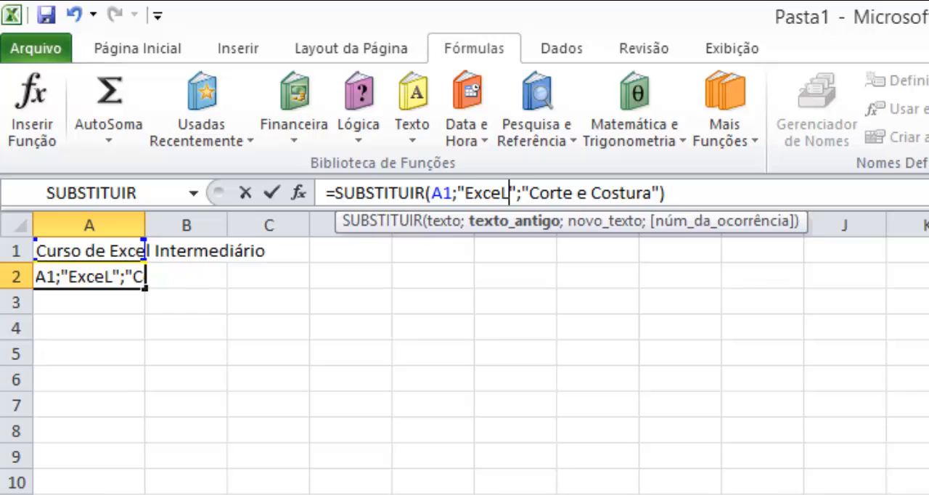
{"action": "key", "text": "Return"}
{"action": "key", "text": "Up"}
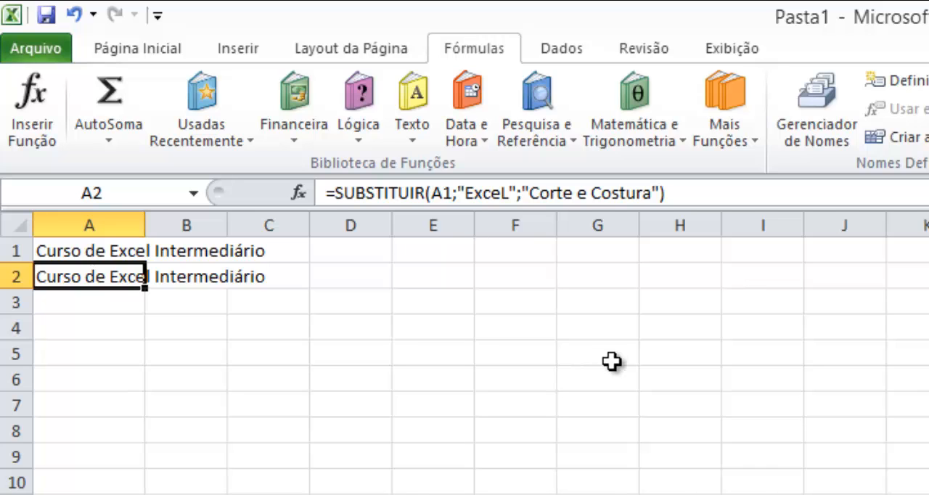
- Start a new SUBSTITUIR formula in A2 with the same first name twice, separated by a space, as its quoted text argument
{"action": "type", "text": "=su"}
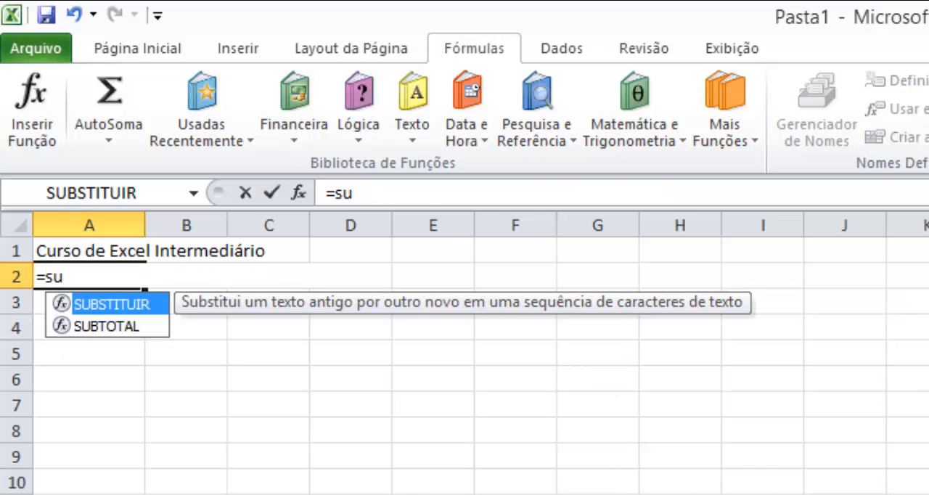
{"action": "key", "text": "Tab"}
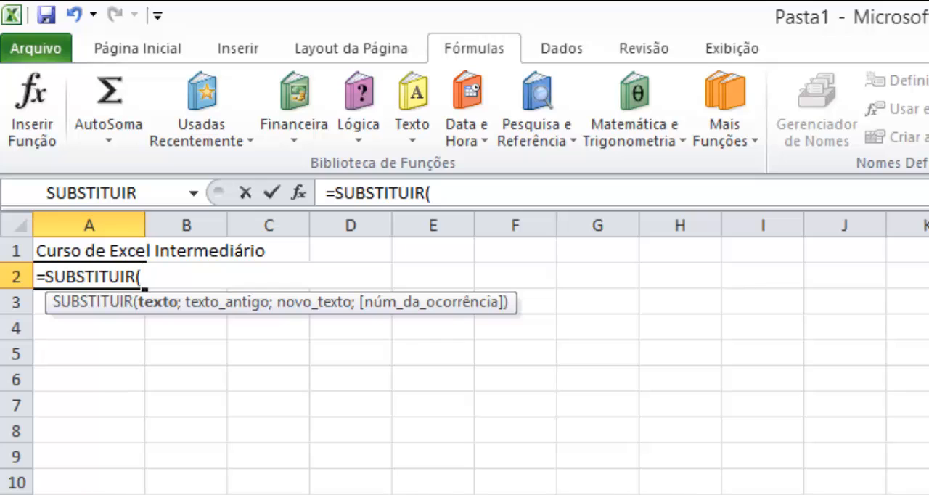
{"action": "type", "text": "\"Gus"}
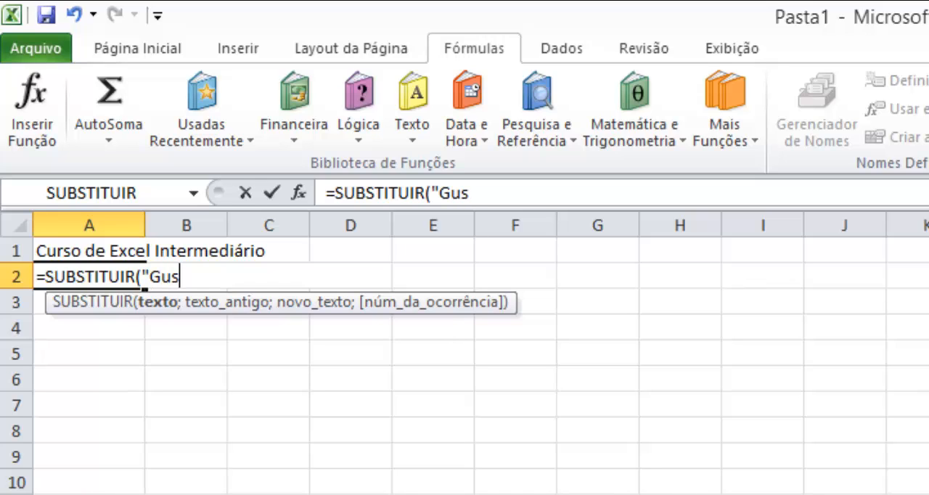
{"action": "type", "text": "tavo "}
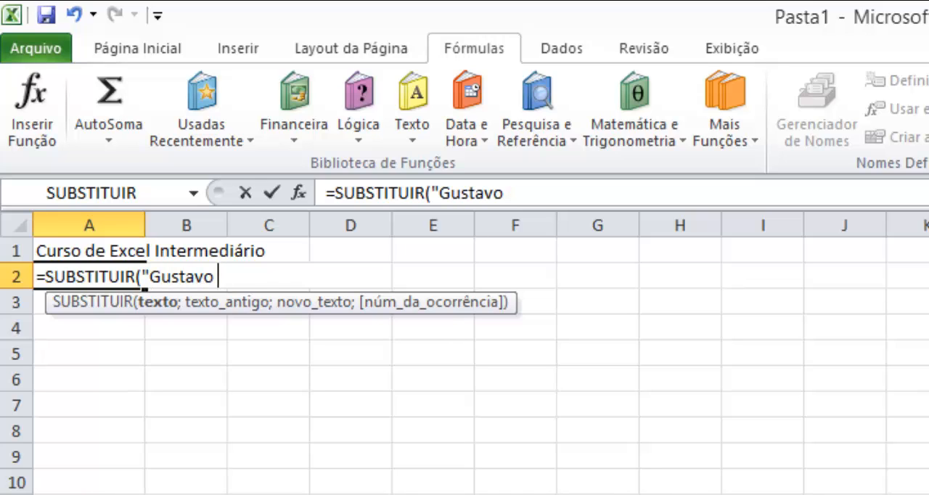
{"action": "type", "text": "Gustavo\""}
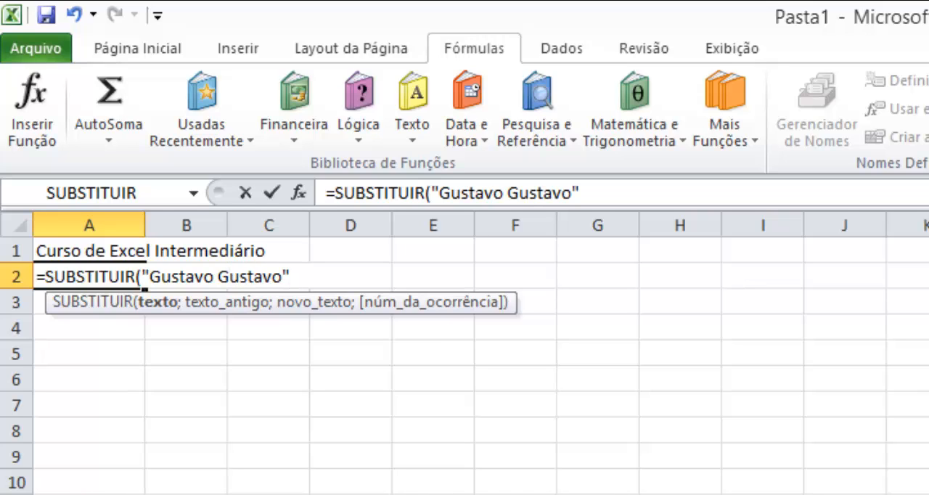
{"action": "type", "text": ";"}
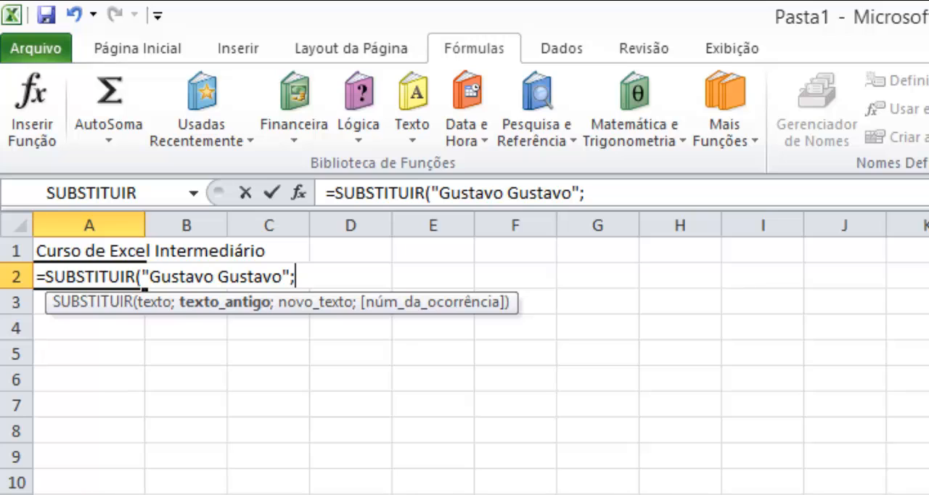
{"action": "type", "text": "\"st\""}
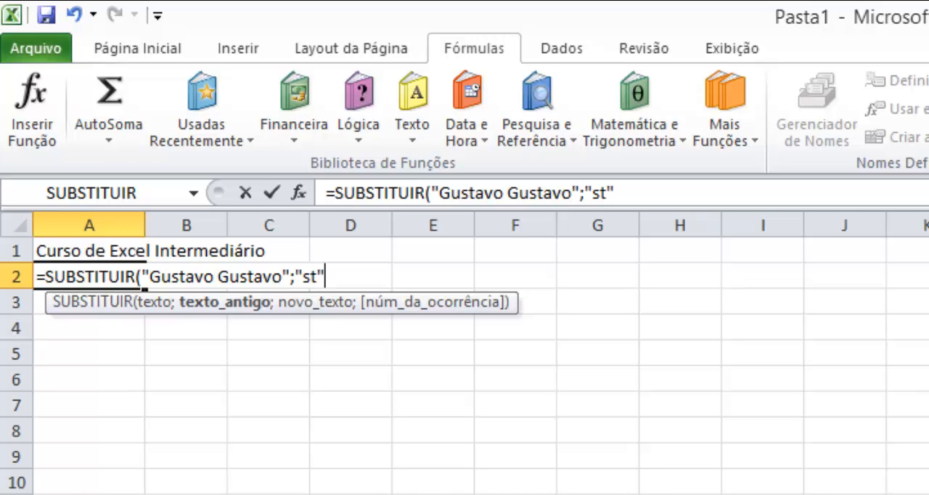
{"action": "type", "text": ";\""}
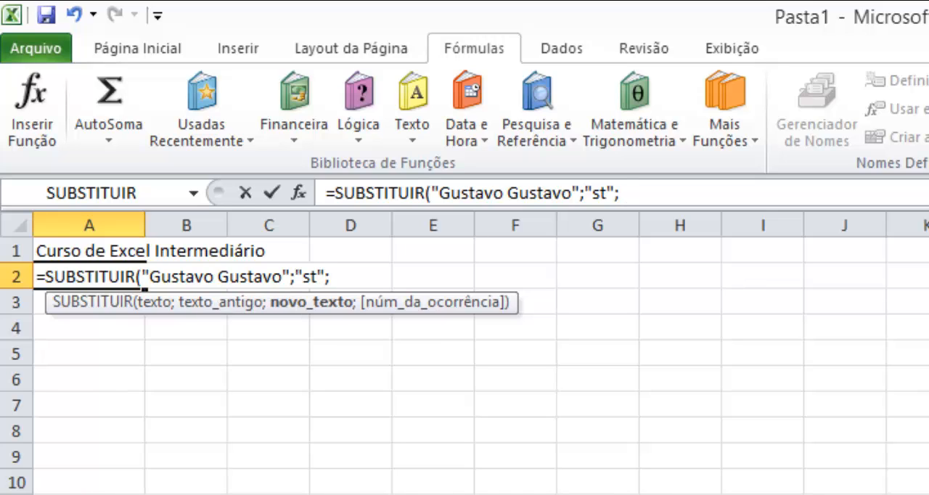
{"action": "type", "text": "XP"}
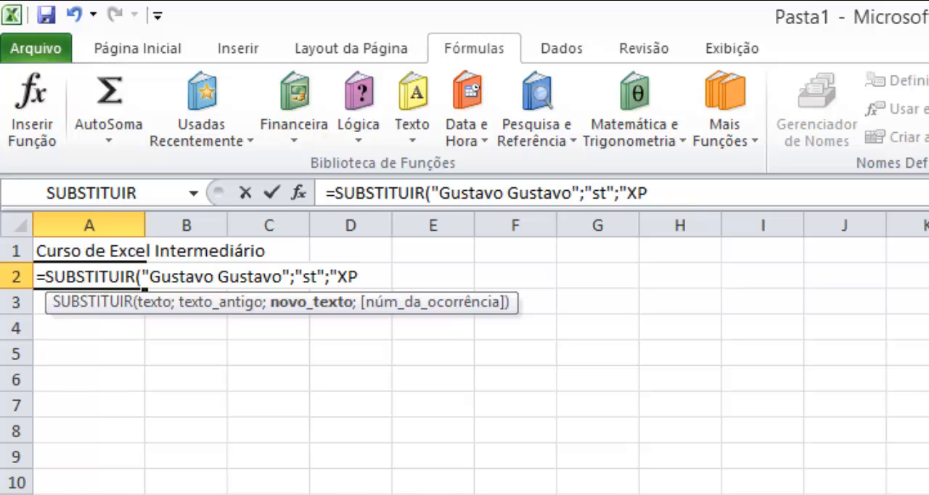
{"action": "type", "text": "\""}
- Make the SUBSTITUIR formula replace "st" with "XP" and enter it in cell A2
{"action": "type", "text": ")"}
{"action": "key", "text": "Return"}
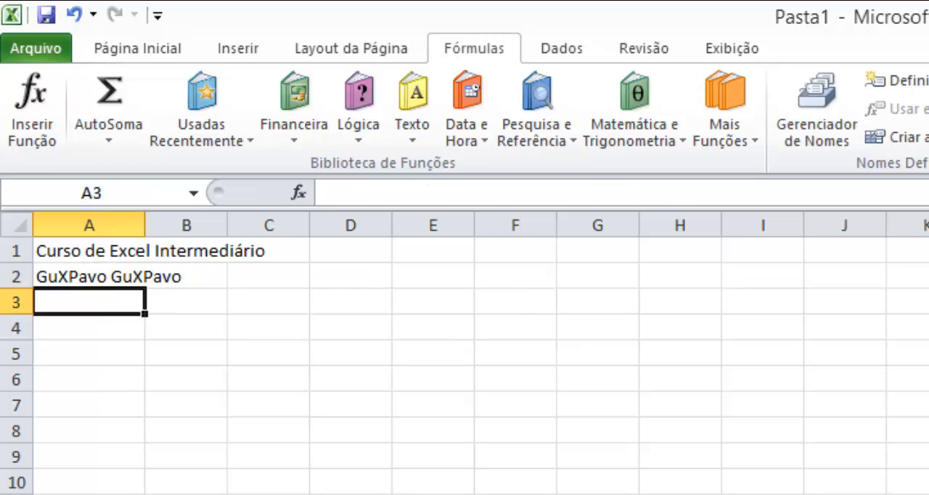
{"action": "key", "text": "Up"}
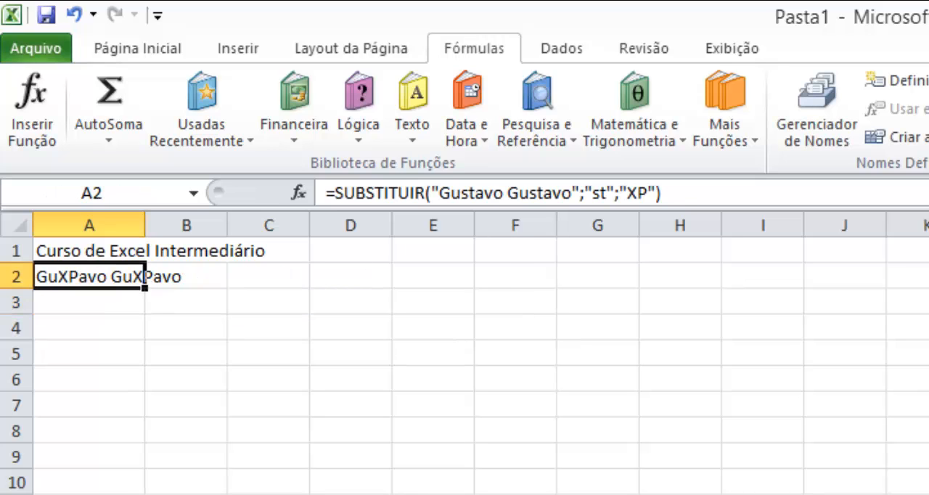
- Add the occurrence number 1 as the last argument of A2's SUBSTITUIR formula
{"action": "left_click", "coordinate": [61, 301]}
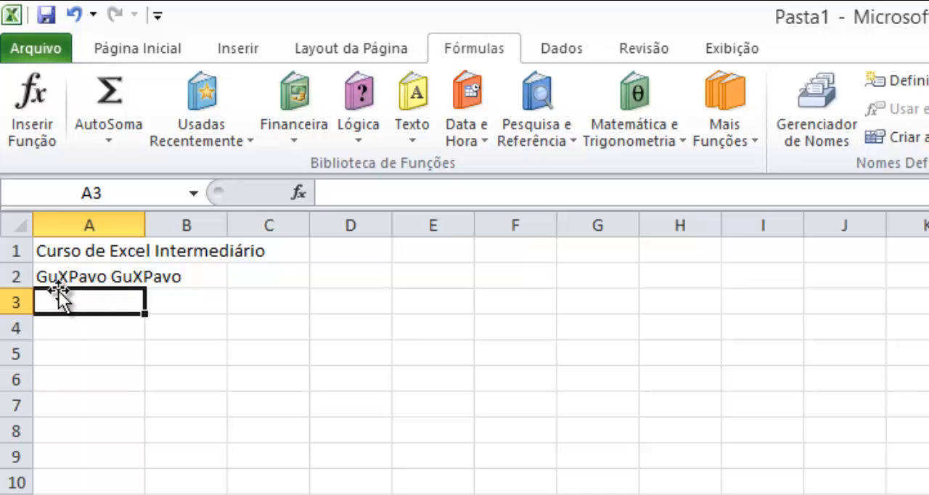
{"action": "left_click", "coordinate": [86, 274]}
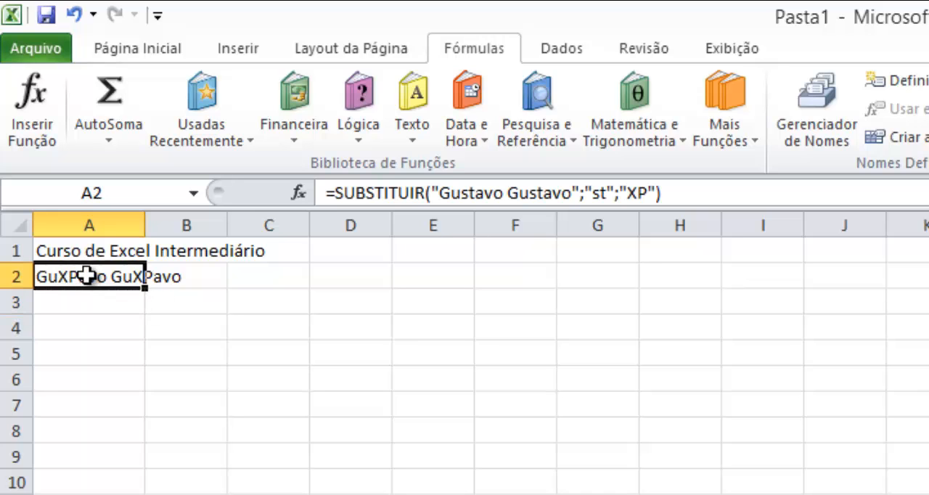
{"action": "left_click", "coordinate": [679, 191]}
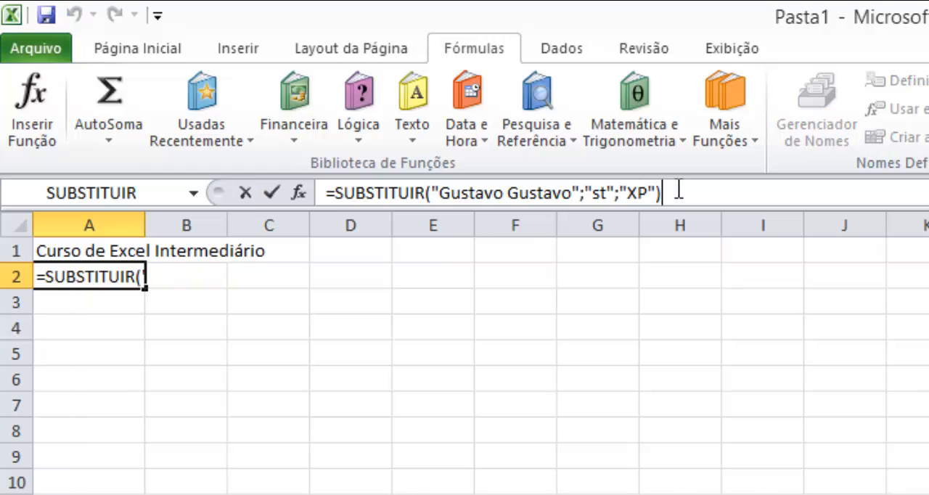
{"action": "key", "text": "Left"}
{"action": "type", "text": ";"}
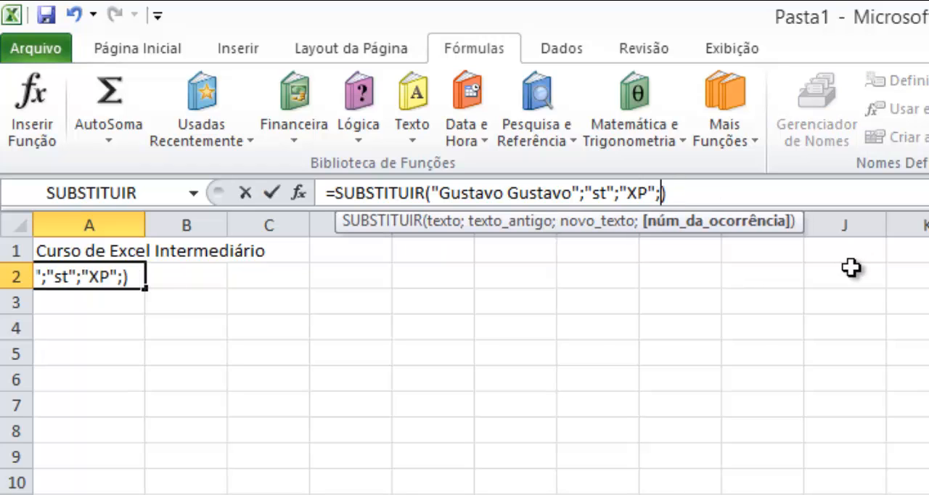
{"action": "type", "text": "1"}
{"action": "key", "text": "Return"}
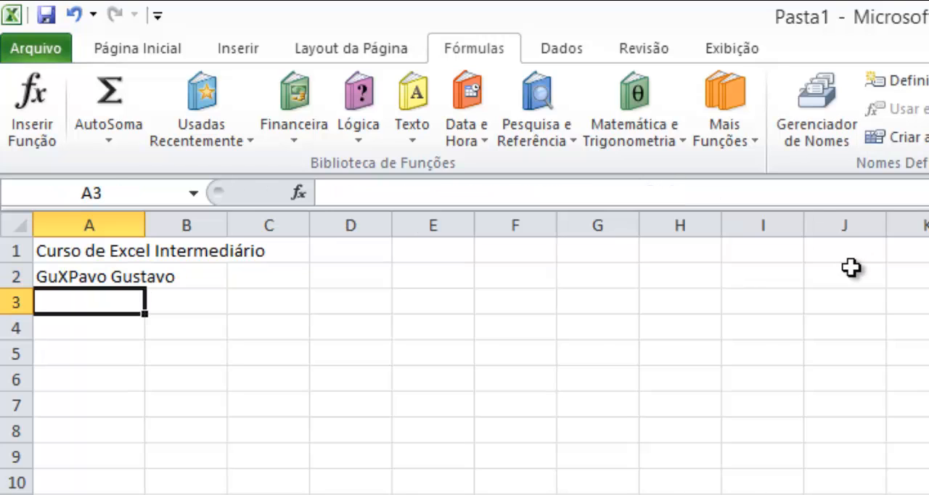
{"action": "key", "text": "Up"}
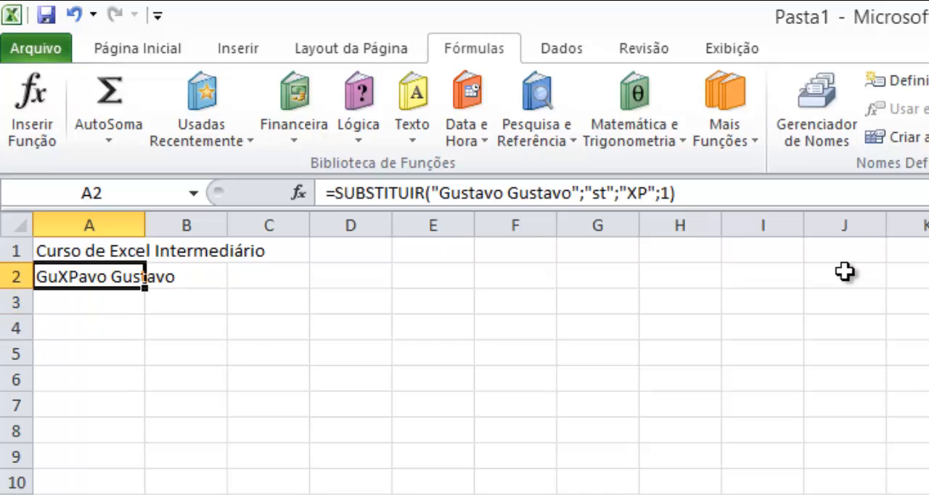
- Set the occurrence number in A2's SUBSTITUIR formula to 2
{"action": "left_click", "coordinate": [775, 196]}
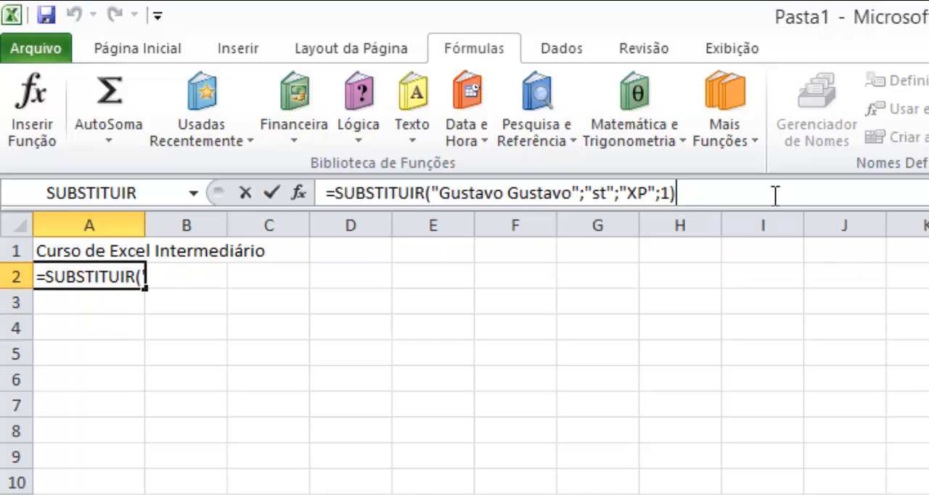
{"action": "key", "text": "Left"}
{"action": "key", "text": "shift+Left"}
{"action": "type", "text": "2"}
{"action": "key", "text": "Return"}
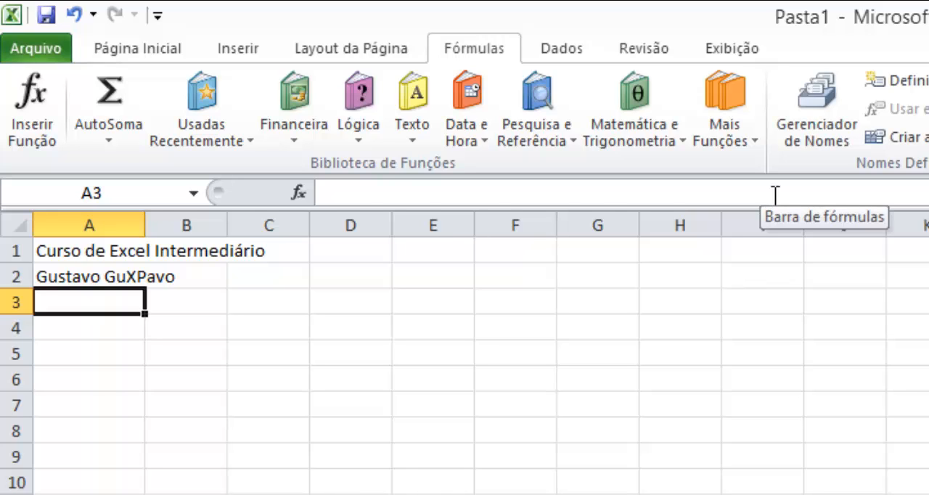
- Clear cell A2 and start a T text function in it
{"action": "key", "text": "Up"}
{"action": "key", "text": "Delete"}
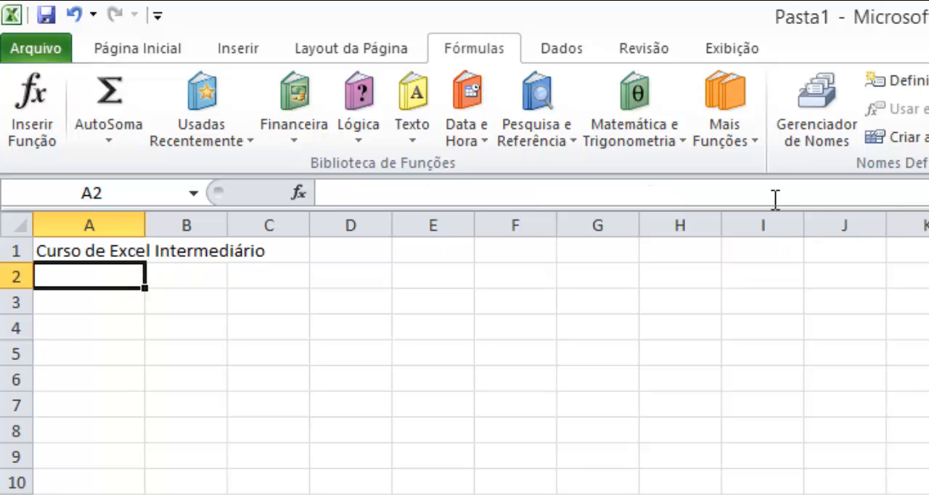
{"action": "key", "text": "alt"}
{"action": "left_click", "coordinate": [412, 127]}
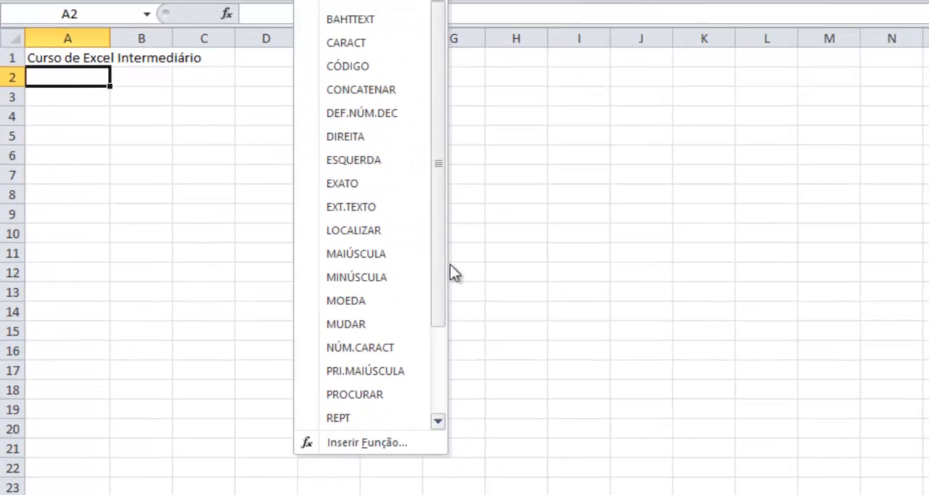
{"action": "scroll", "coordinate": [443, 350], "scroll_direction": "down", "scroll_amount": 2}
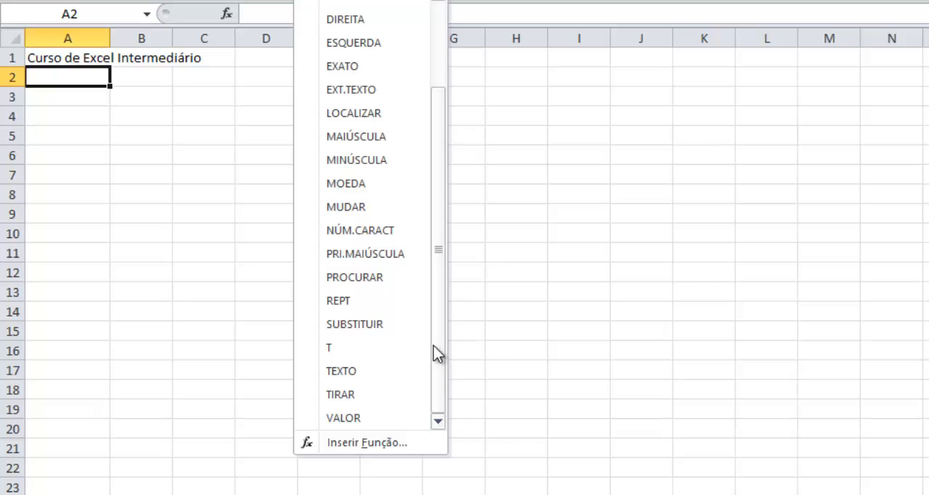
{"action": "left_click", "coordinate": [389, 341]}
- Check T's English name in Notepad++, switch back to Excel, and enter the T function in A2 with the value 1
{"action": "key", "text": "alt+Tab"}
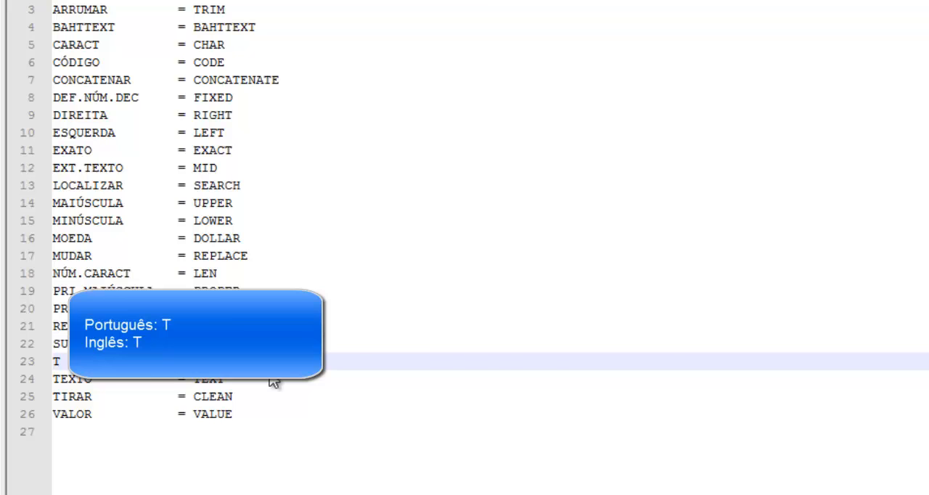
{"action": "key", "text": "alt+Tab"}
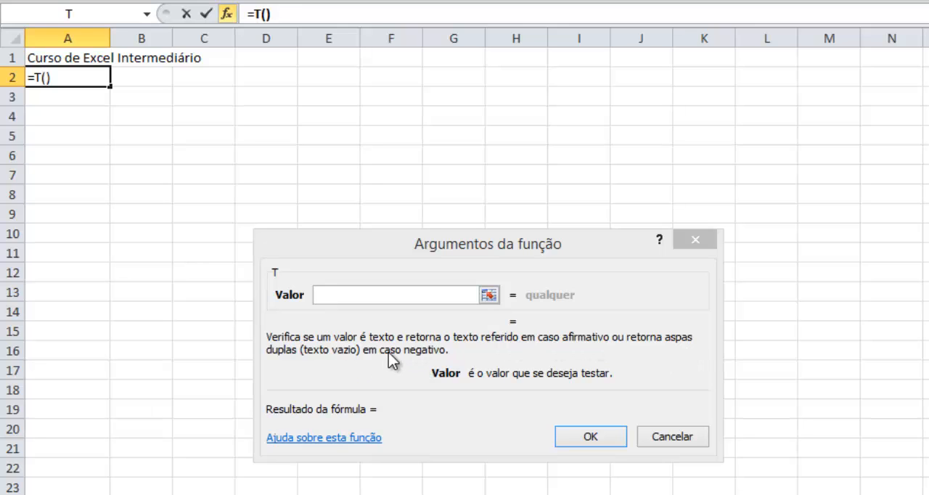
{"action": "left_click", "coordinate": [348, 296]}
{"action": "type", "text": "1"}
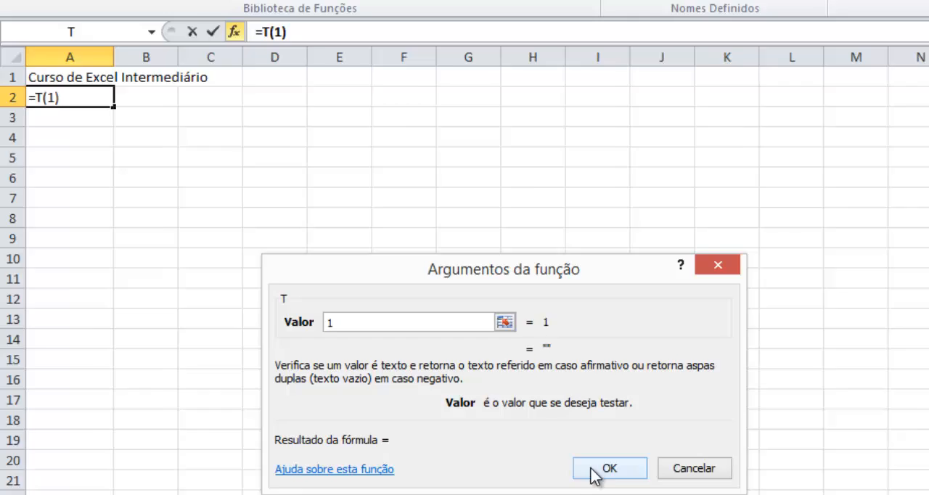
{"action": "left_click", "coordinate": [581, 436]}
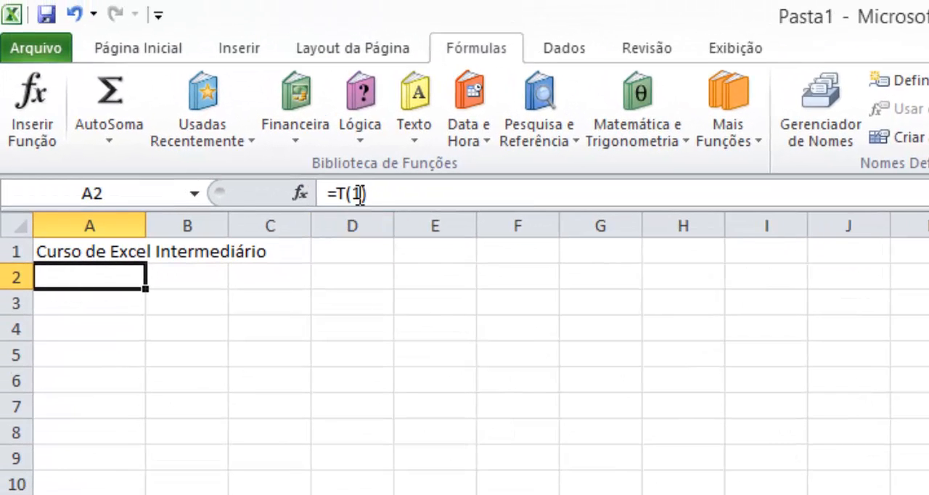
- Put the 1 in A2's T formula in quotation marks so that it reads =T("1")
{"action": "left_click", "coordinate": [359, 195]}
{"action": "type", "text": "\""}
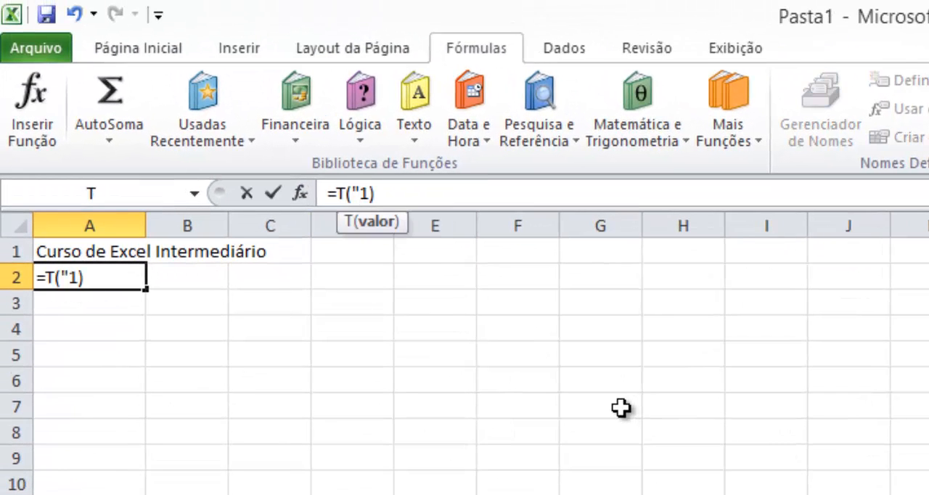
{"action": "key", "text": "Right"}
{"action": "type", "text": "\""}
{"action": "key", "text": "Return"}
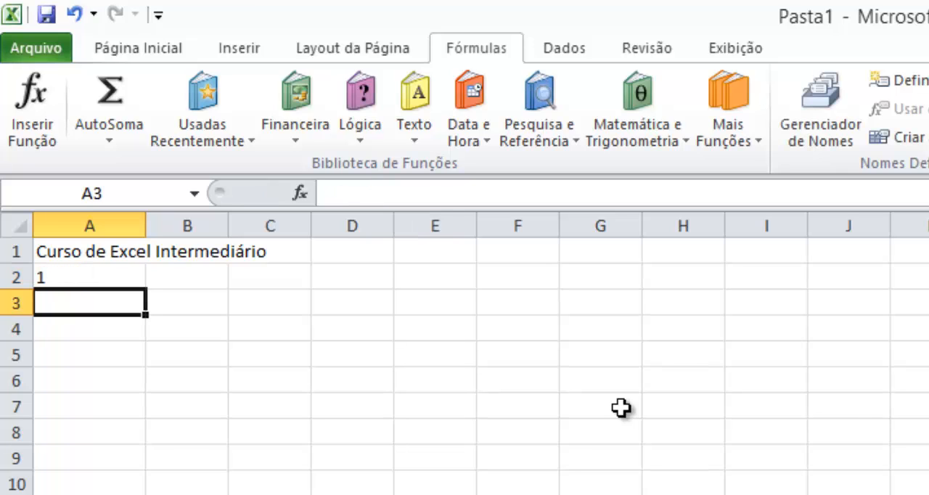
{"action": "key", "text": "Up"}
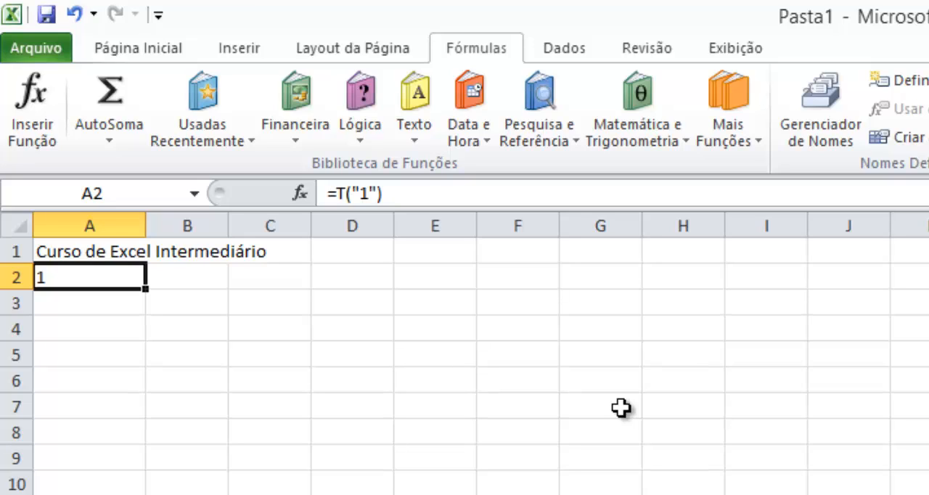
- Replace the T formula in A2 with the beginning of a PROCURAR formula
{"action": "type", "text": "="}
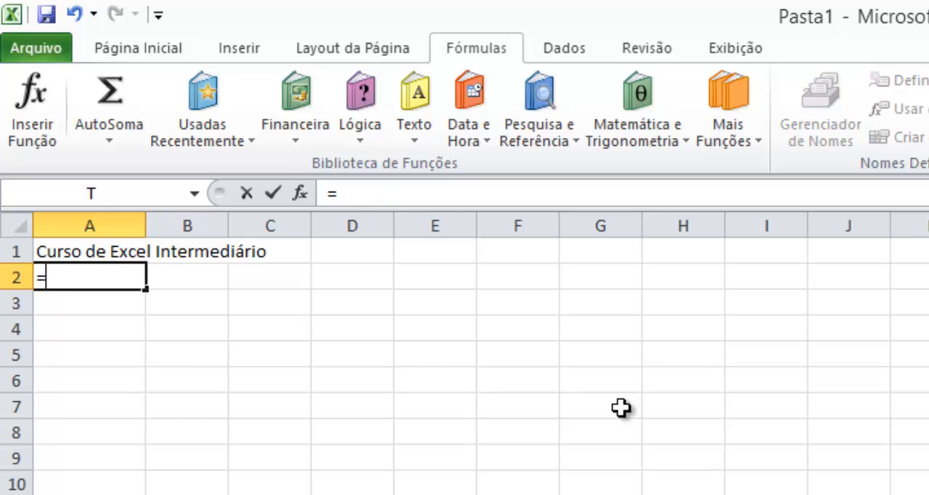
{"action": "type", "text": "lo"}
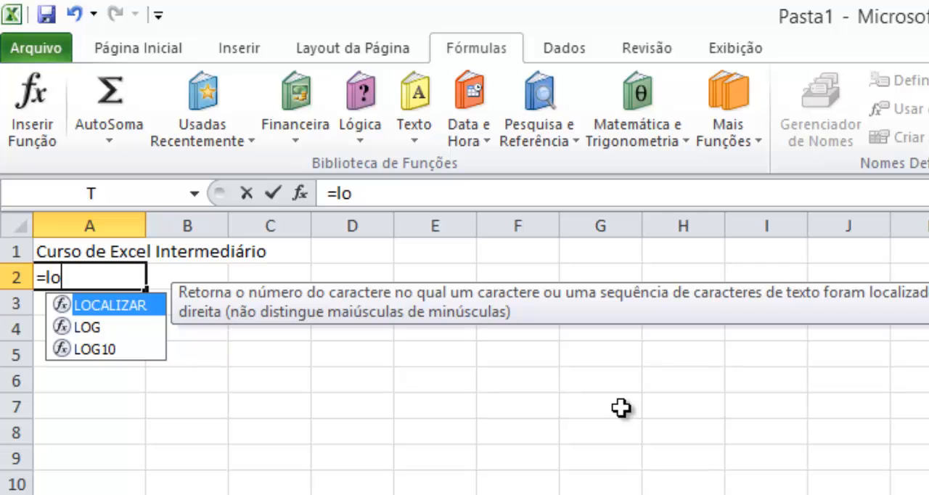
{"action": "key", "text": "BackSpace"}
{"action": "key", "text": "BackSpace"}
{"action": "type", "text": "pro"}
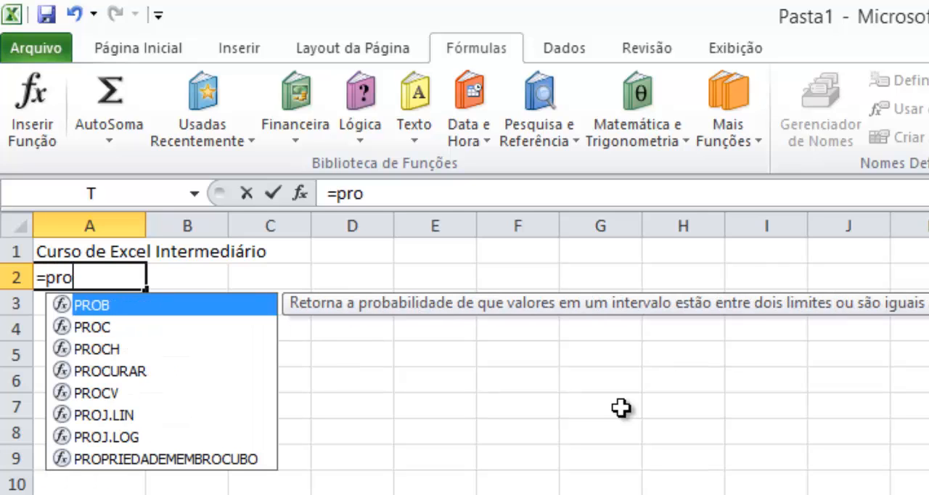
{"action": "key", "text": "Down"}
{"action": "key", "text": "Down"}
{"action": "key", "text": "Down"}
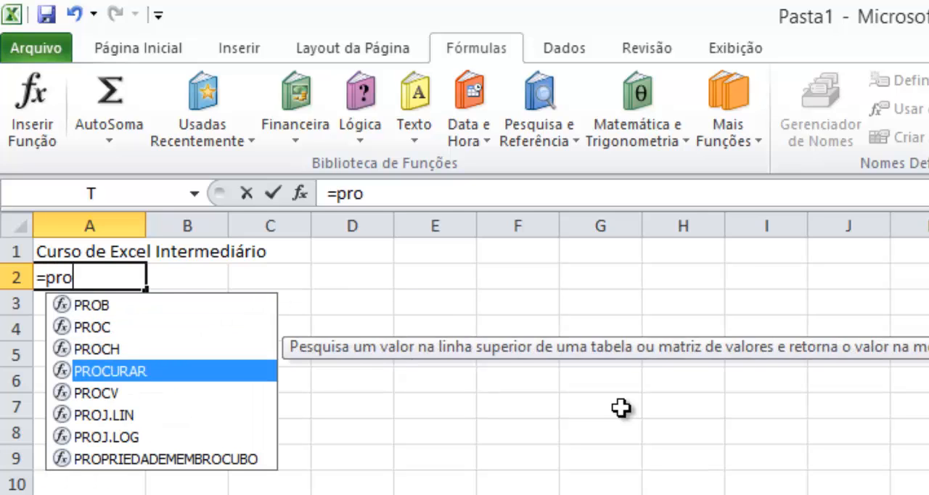
{"action": "key", "text": "Tab"}
{"action": "key", "text": "Up"}
{"action": "type", "text": ";"}
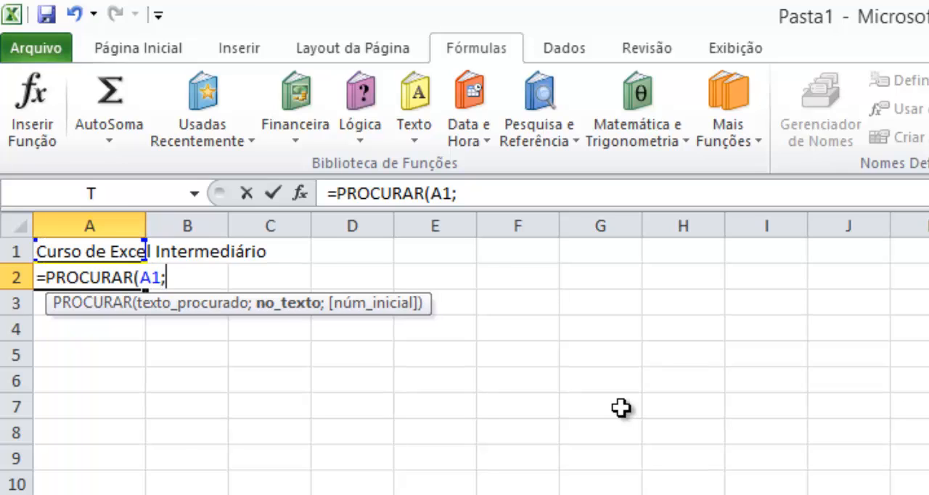
{"action": "type", "text": "\"EX"}
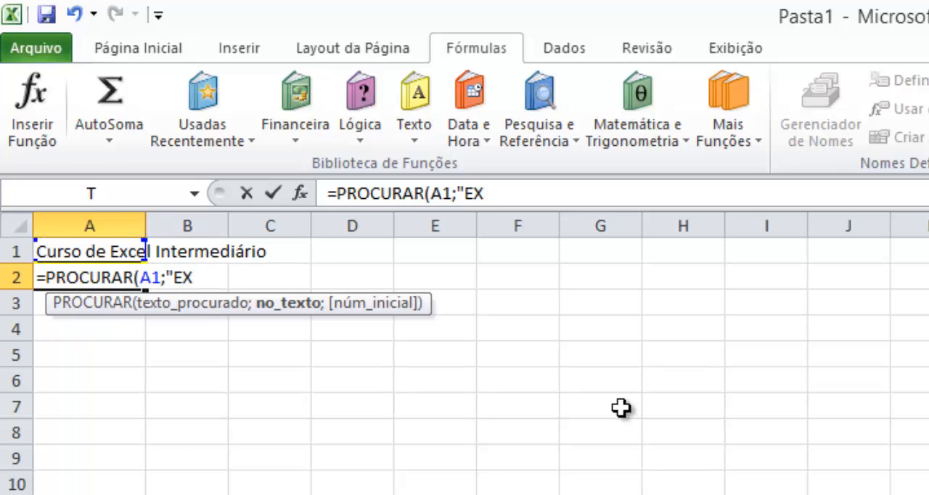
{"action": "type", "text": "EEL"}
{"action": "key", "text": "BackSpace"}
{"action": "key", "text": "BackSpace"}
{"action": "key", "text": "BackSpace"}
{"action": "key", "text": "BackSpace"}
{"action": "key", "text": "BackSpace"}
{"action": "key", "text": "BackSpace"}
{"action": "key", "text": "BackSpace"}
{"action": "key", "text": "BackSpace"}
{"action": "key", "text": "BackSpace"}
- Complete A2's PROCURAR formula with "EXCEL" as the searched text and A1 as the text to search in
{"action": "type", "text": "\""}
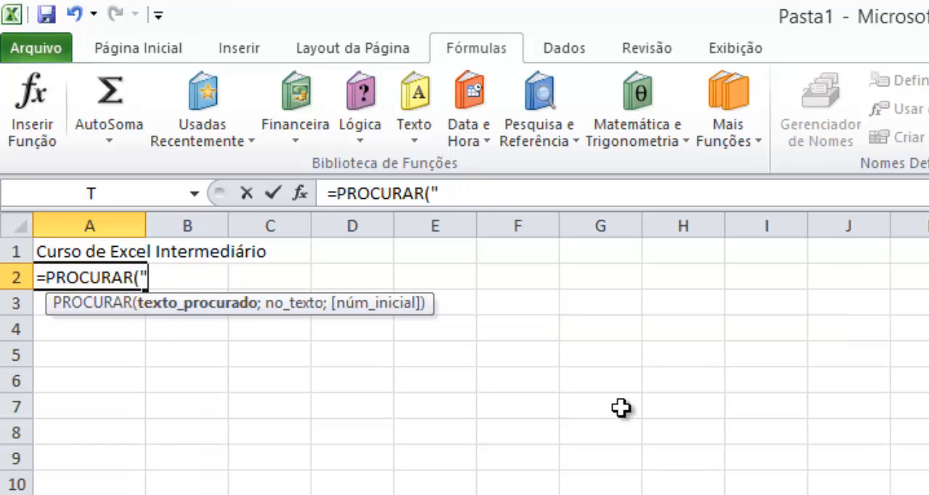
{"action": "type", "text": "EXCEL\"."}
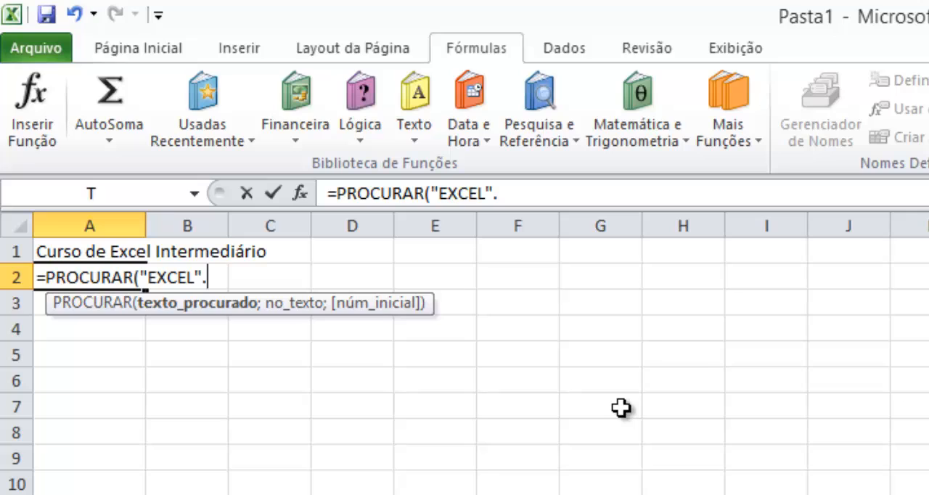
{"action": "key", "text": "BackSpace"}
{"action": "type", "text": ";"}
{"action": "key", "text": "Up"}
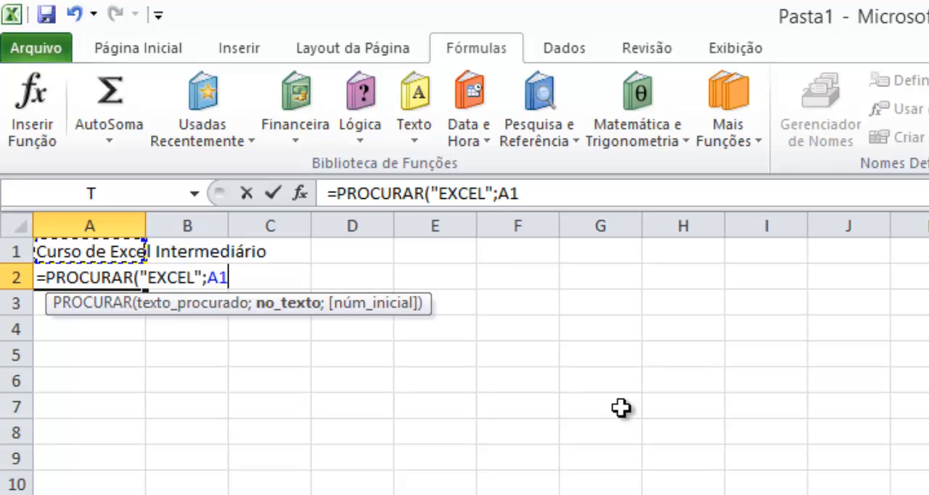
{"action": "type", "text": ")"}
{"action": "key", "text": "Return"}
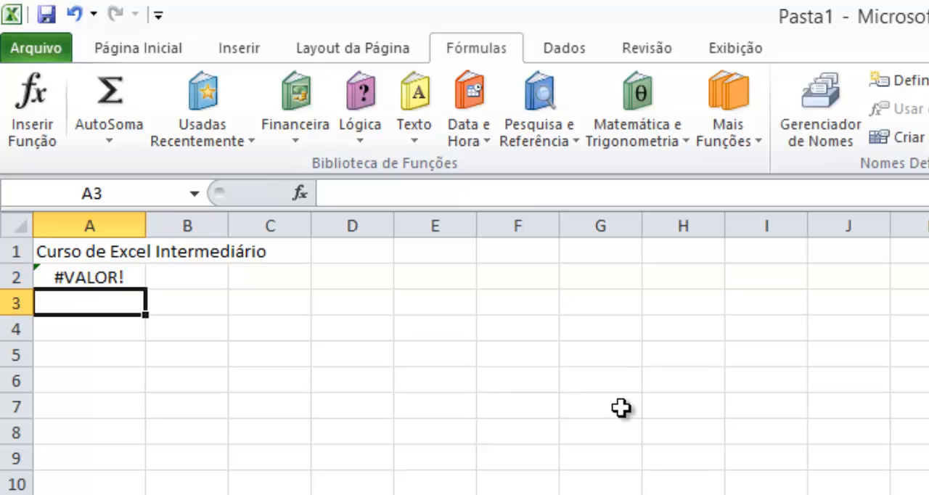
- Enter the formula =T(A2) in cell A3 and select that cell
{"action": "type", "text": "="}
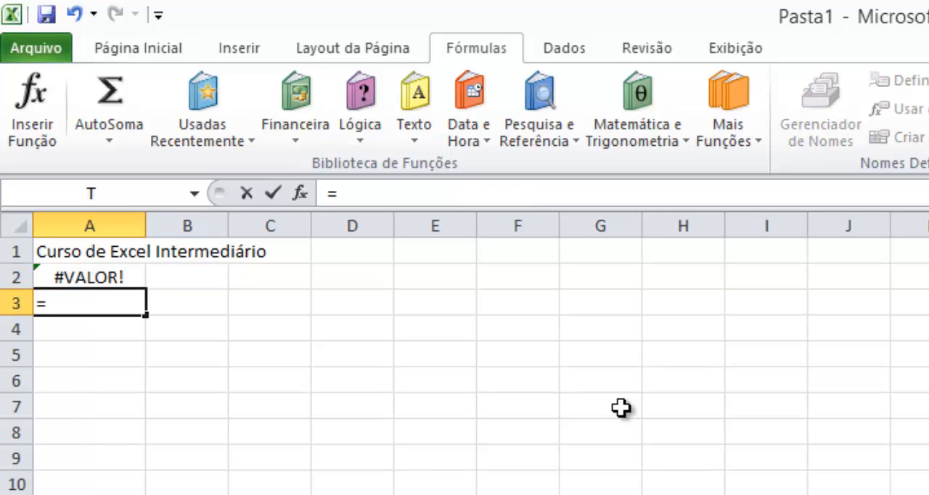
{"action": "type", "text": "T("}
{"action": "key", "text": "Up"}
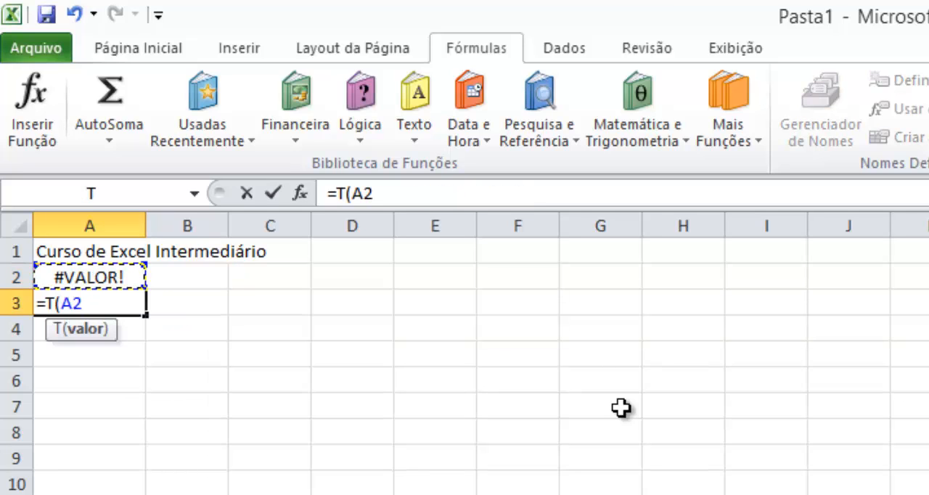
{"action": "type", "text": ")"}
{"action": "key", "text": "Return"}
{"action": "key", "text": "Up"}
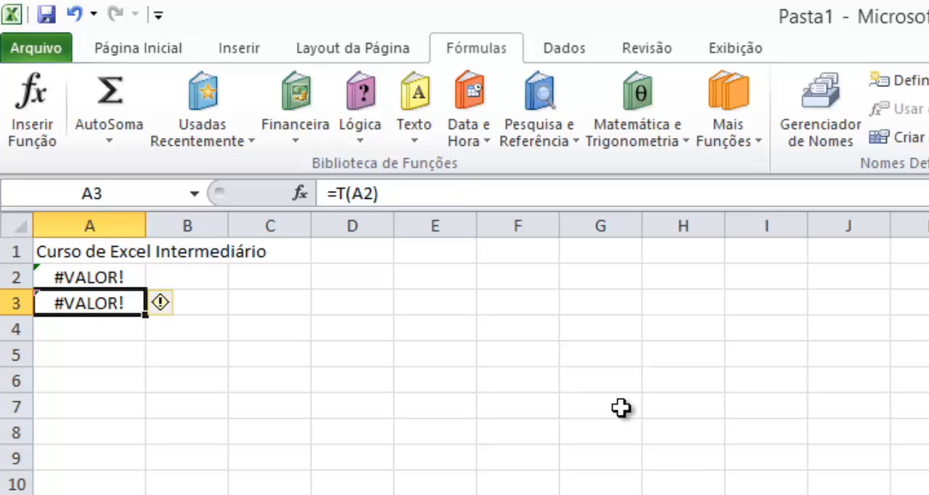
- Clear the formulas from cells A3 and A2
{"action": "key", "text": "Delete"}
{"action": "key", "text": "Up"}
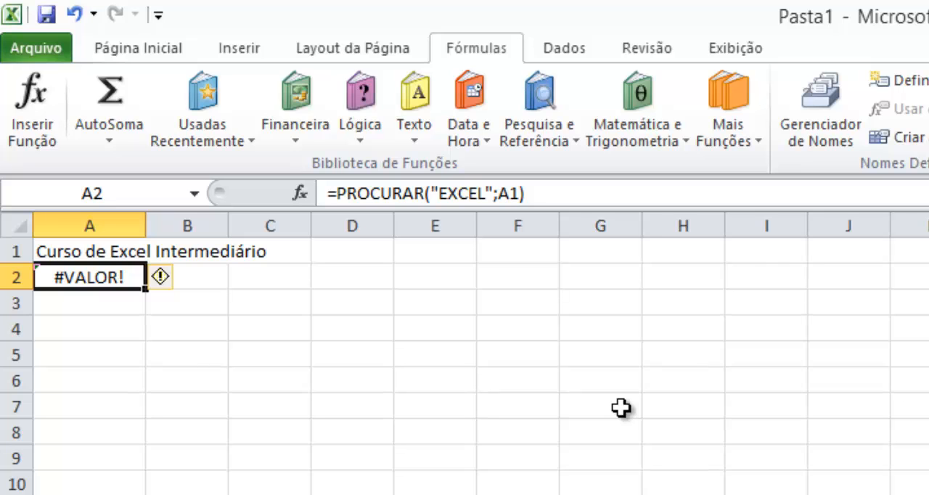
{"action": "key", "text": "Delete"}
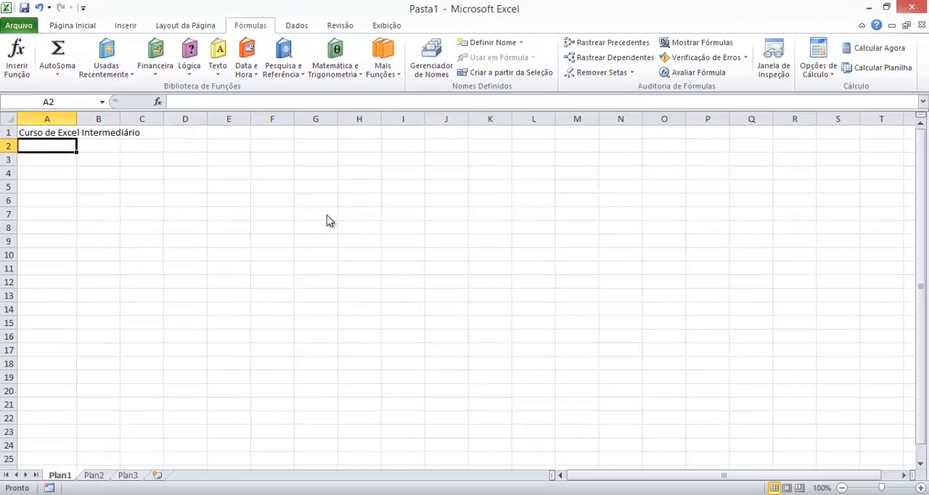
- Check TEXTO's English name in the Notepad++ function list and switch back to Excel
{"action": "key", "text": "alt+Tab"}
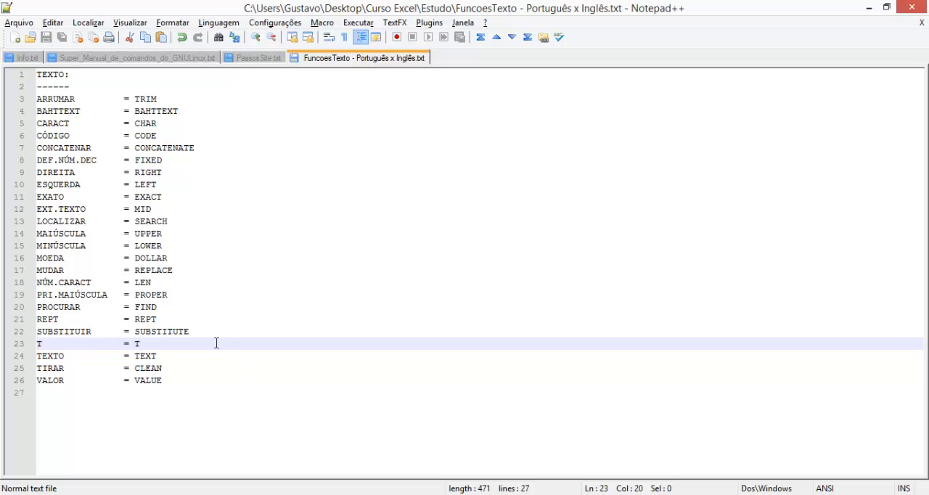
{"action": "double_click", "coordinate": [145, 355]}
{"action": "key", "text": "alt+Tab"}
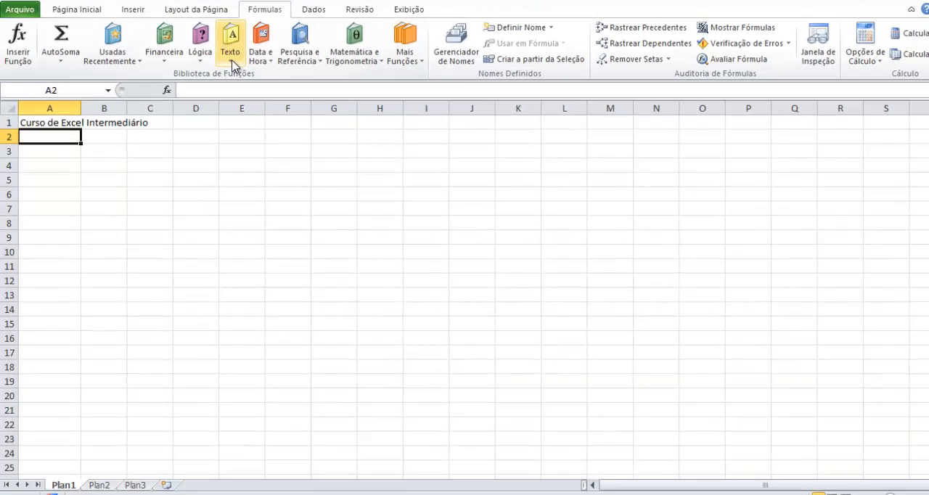
{"action": "left_click", "coordinate": [232, 67]}
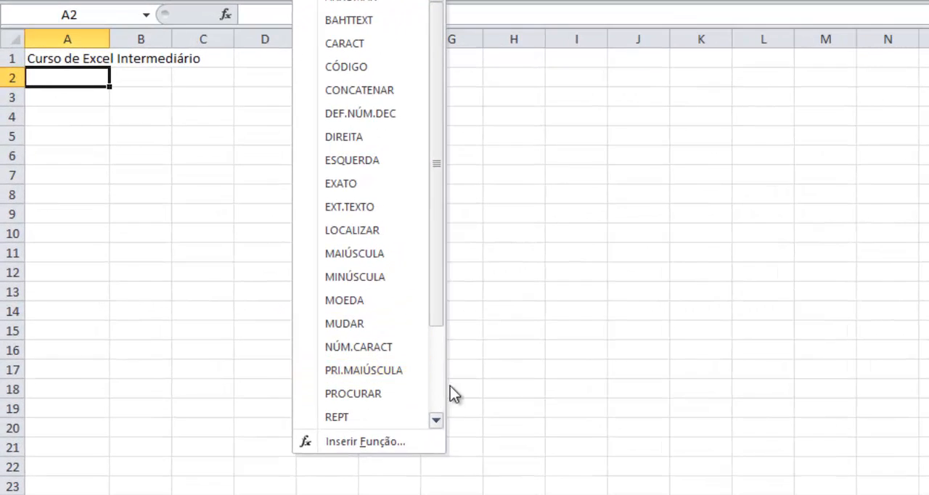
{"action": "scroll", "coordinate": [319, 356], "scroll_direction": "down", "scroll_amount": 2}
{"action": "left_click", "coordinate": [389, 367]}
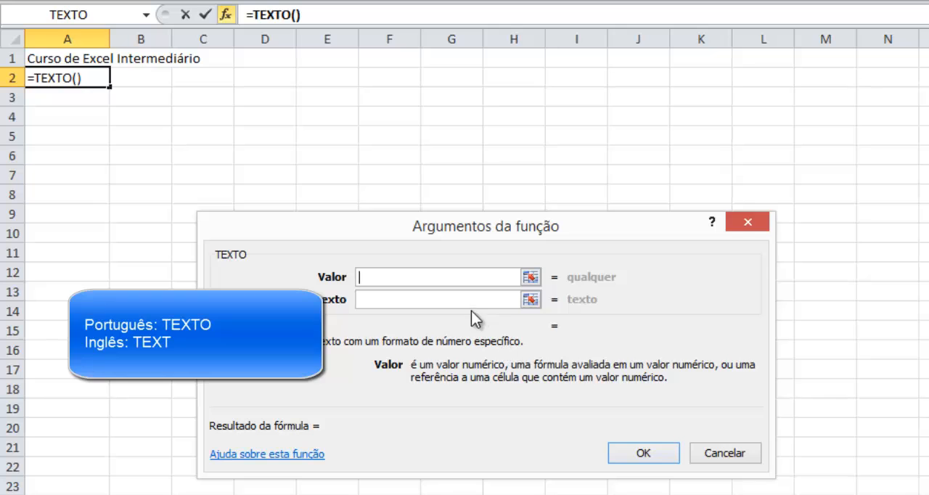
{"action": "type", "text": "12"}
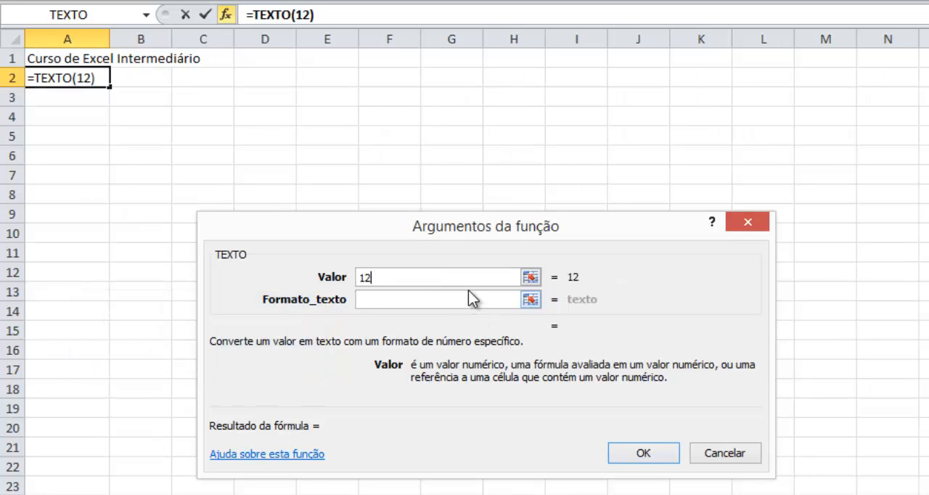
{"action": "type", "text": "345"}
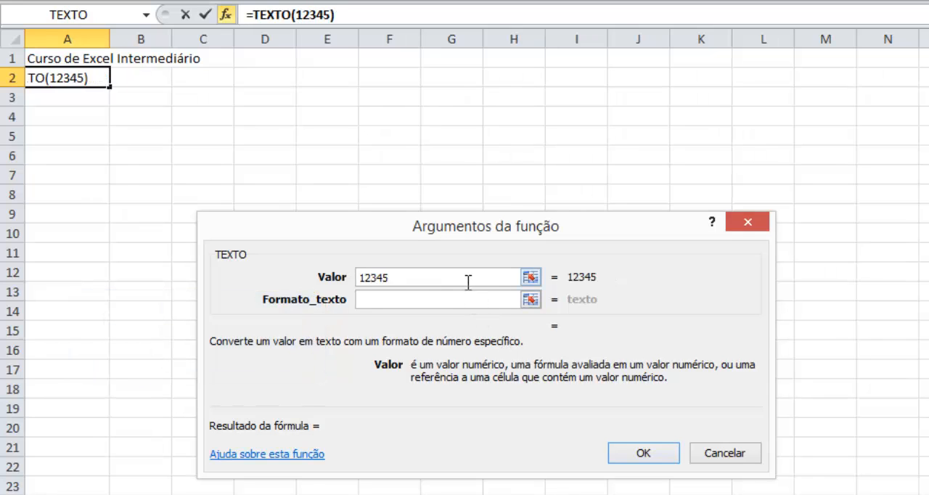
{"action": "type", "text": ",678"}
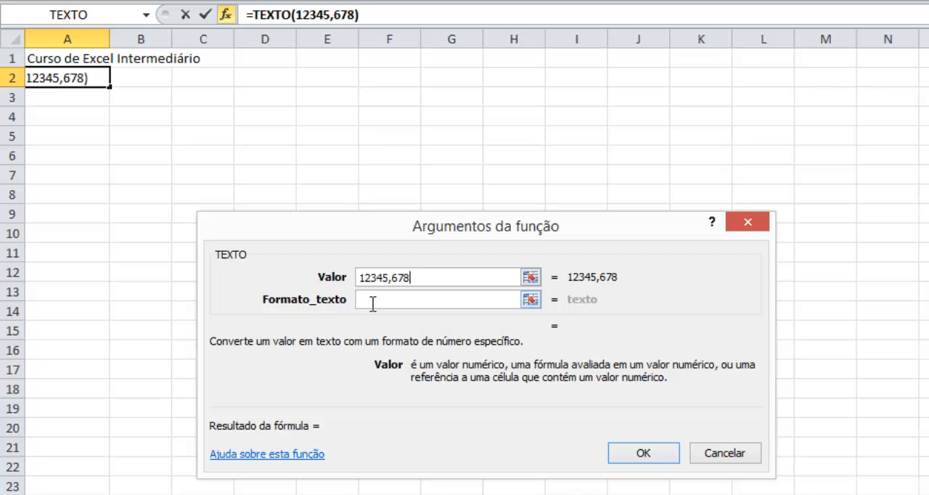
{"action": "left_click", "coordinate": [435, 302]}
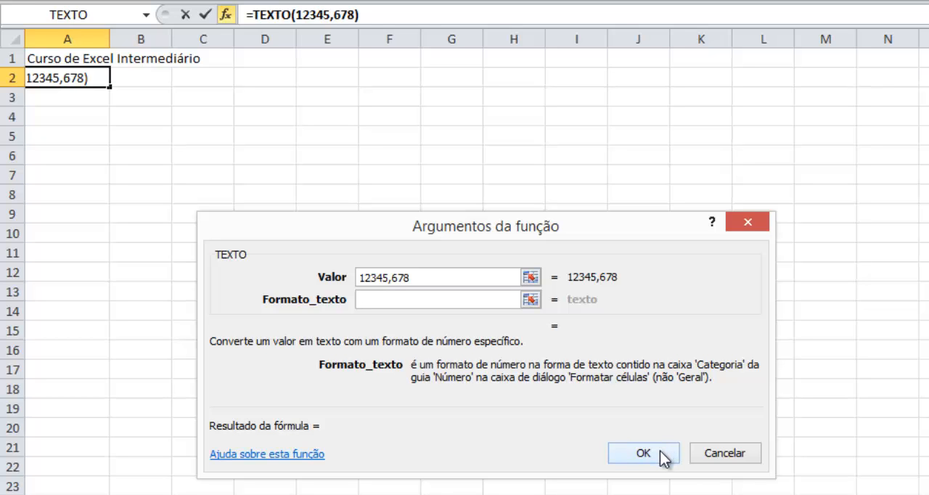
{"action": "left_click", "coordinate": [698, 455]}
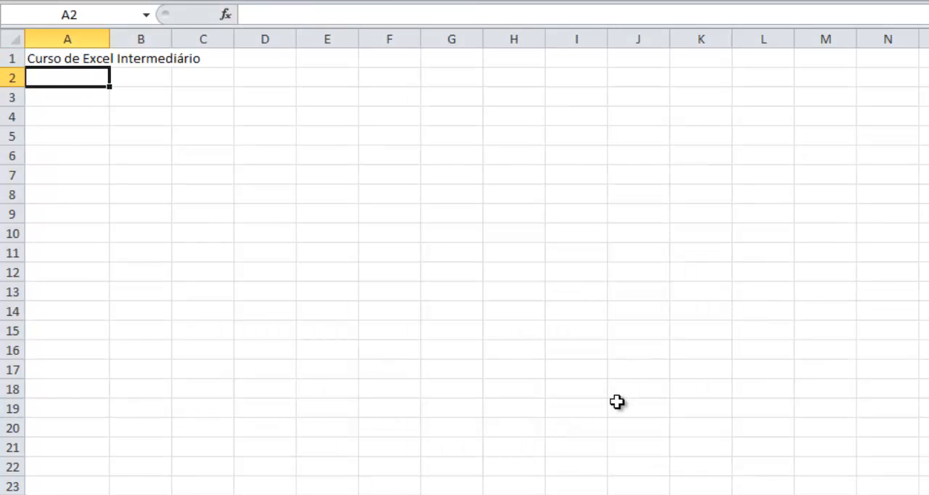
- Enter the number 12345,678 in cell A2
{"action": "type", "text": "12345"}
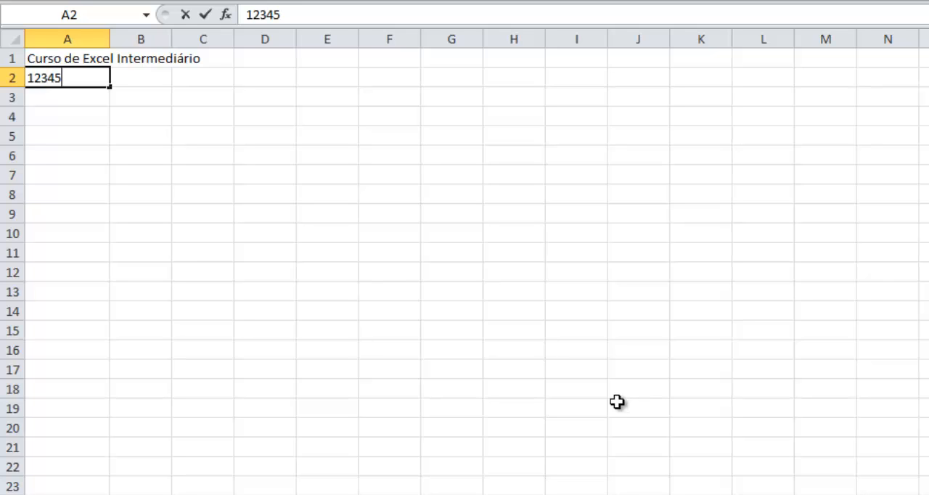
{"action": "type", "text": ",678"}
{"action": "key", "text": "Return"}
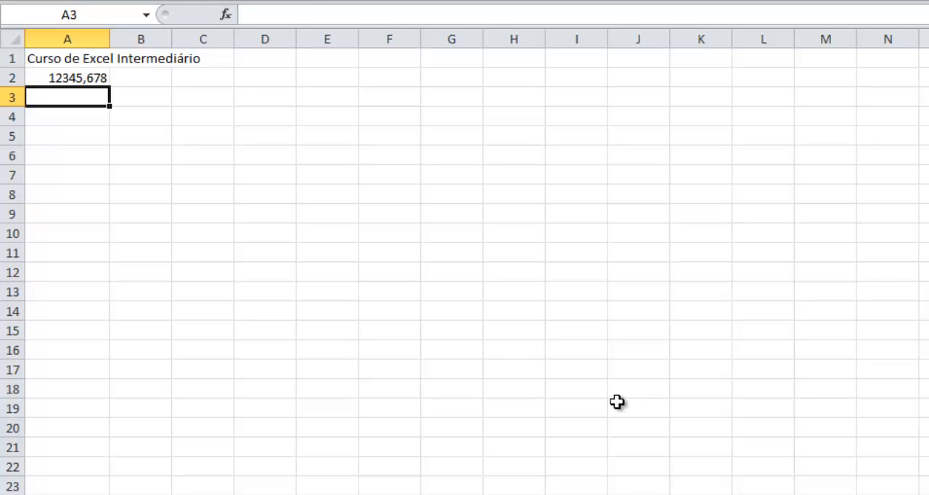
- Examine the Número category in the cell formatting options for A2 and close them without applying a format
{"action": "key", "text": "Up"}
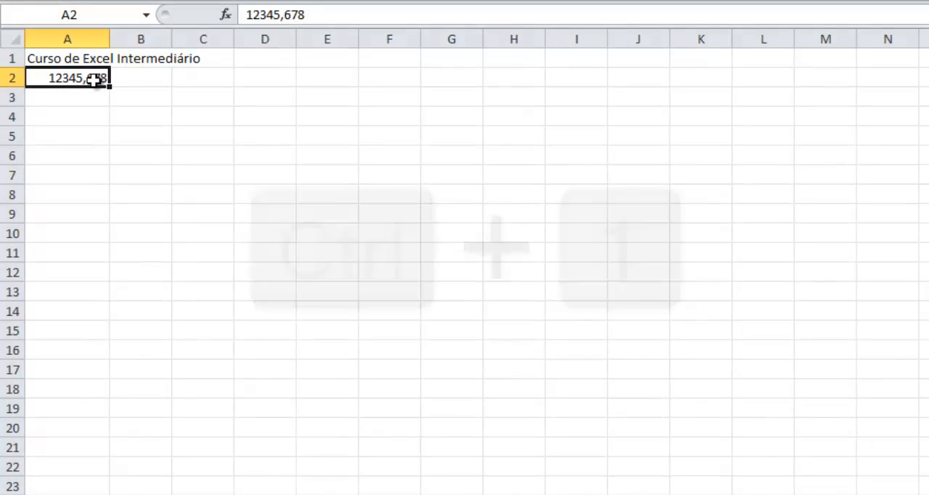
{"action": "key", "text": "ctrl+1"}
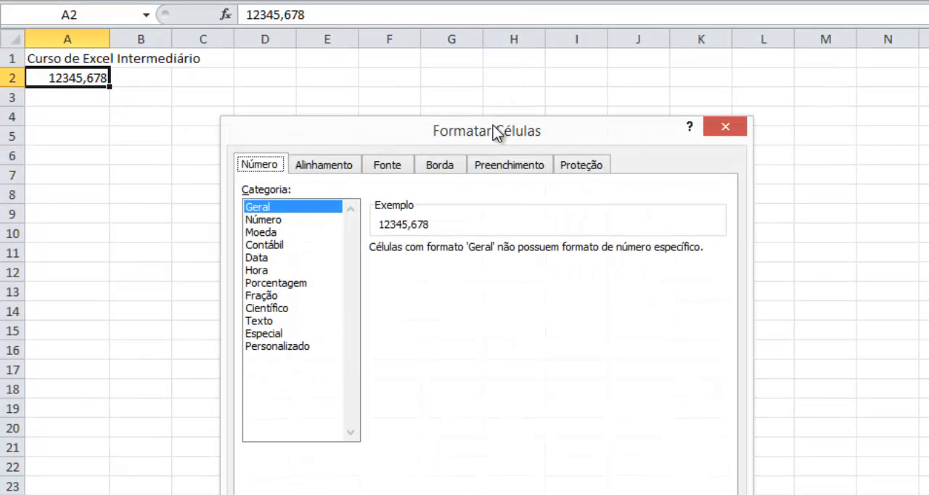
{"action": "left_click_drag", "start_coordinate": [491, 131], "coordinate": [567, 70]}
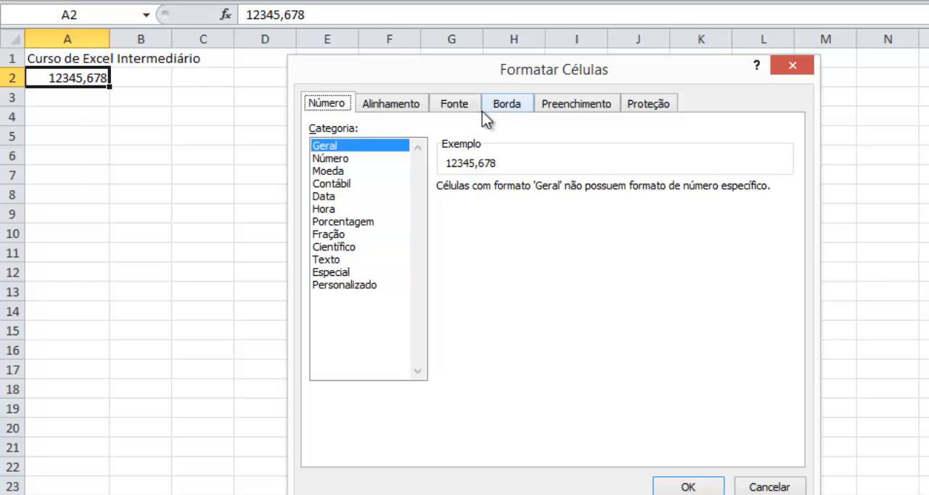
{"action": "left_click", "coordinate": [341, 159]}
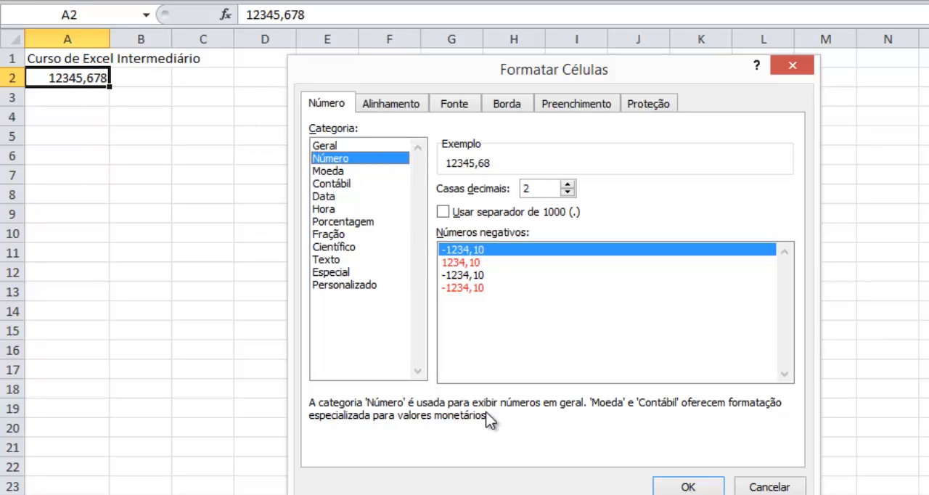
{"action": "left_click", "coordinate": [751, 487]}
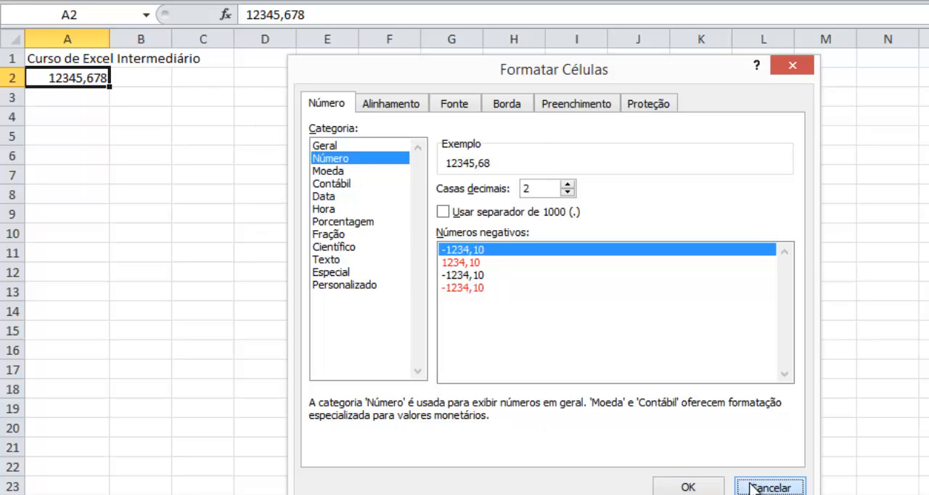
- Insert the TEXTO function in cell A3 with cell A2 as its Valor argument
{"action": "left_click", "coordinate": [96, 106]}
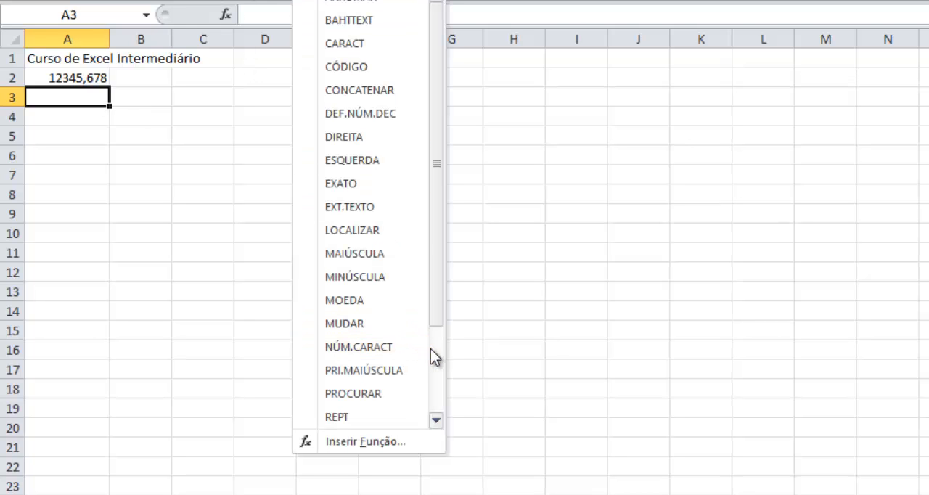
{"action": "scroll", "coordinate": [441, 355], "scroll_direction": "down", "scroll_amount": 2}
{"action": "left_click", "coordinate": [379, 371]}
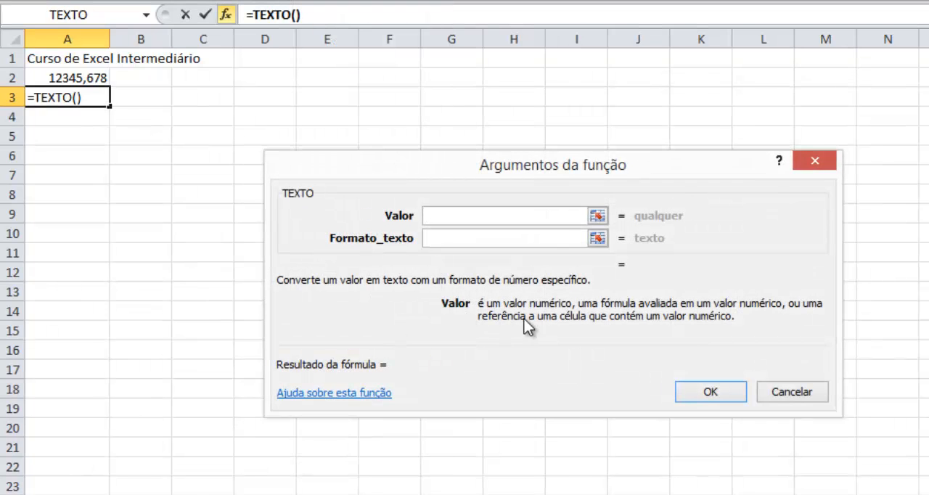
{"action": "left_click", "coordinate": [506, 239]}
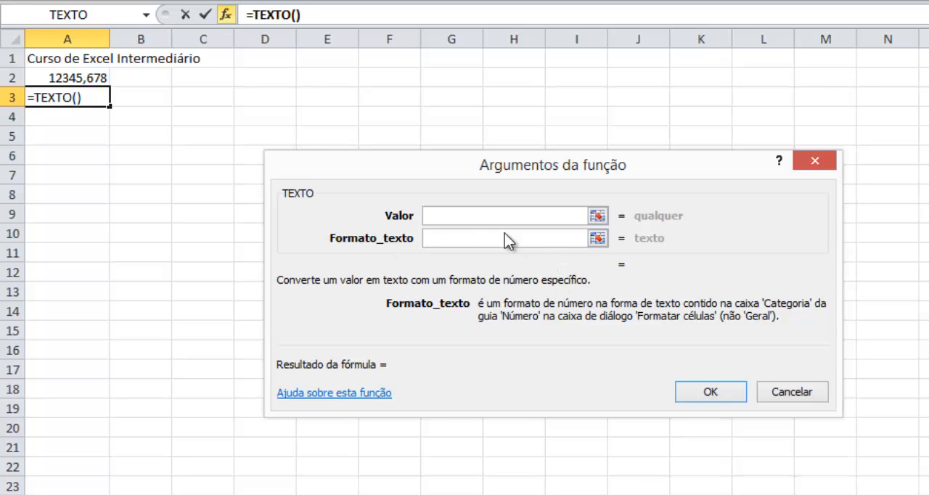
{"action": "left_click", "coordinate": [533, 217]}
{"action": "left_click", "coordinate": [64, 78]}
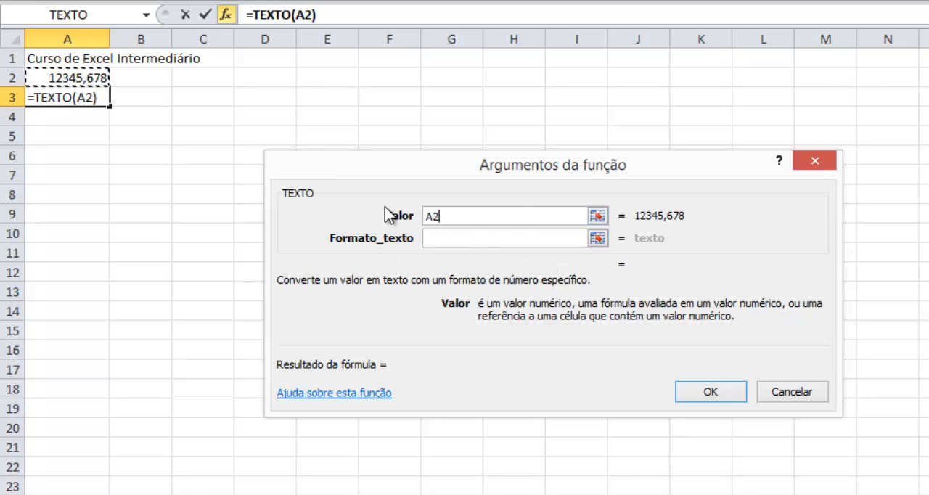
- Set TEXTO's Formato_texto argument to #,##0.00 and enter the formula in A3
{"action": "left_click", "coordinate": [480, 239]}
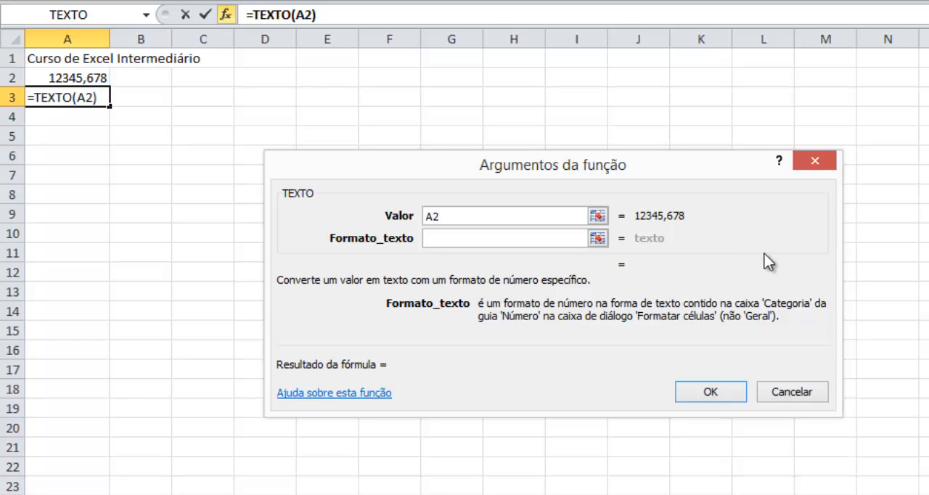
{"action": "type", "text": "#"}
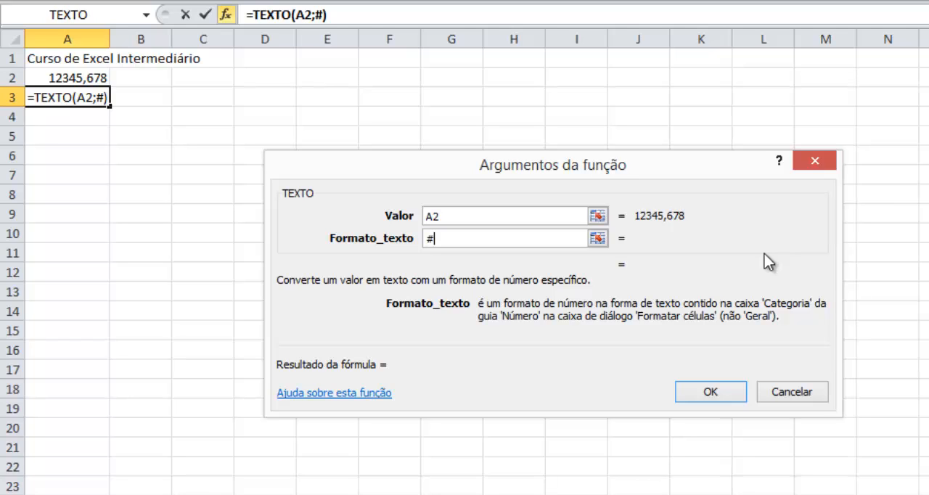
{"action": "key", "text": "BackSpace"}
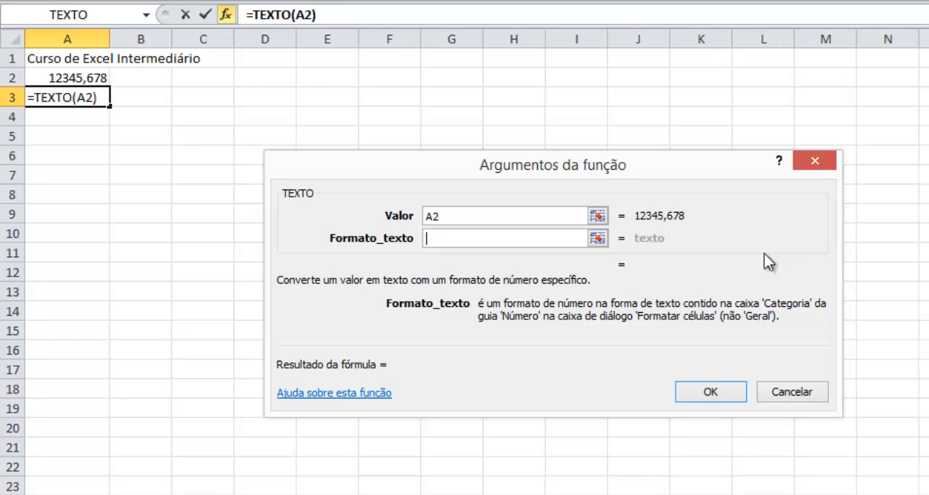
{"action": "type", "text": "#"}
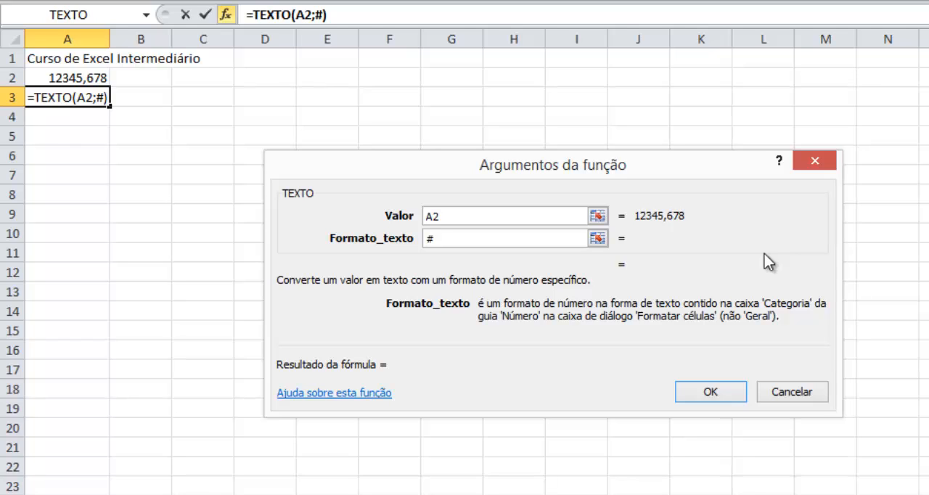
{"action": "type", "text": ","}
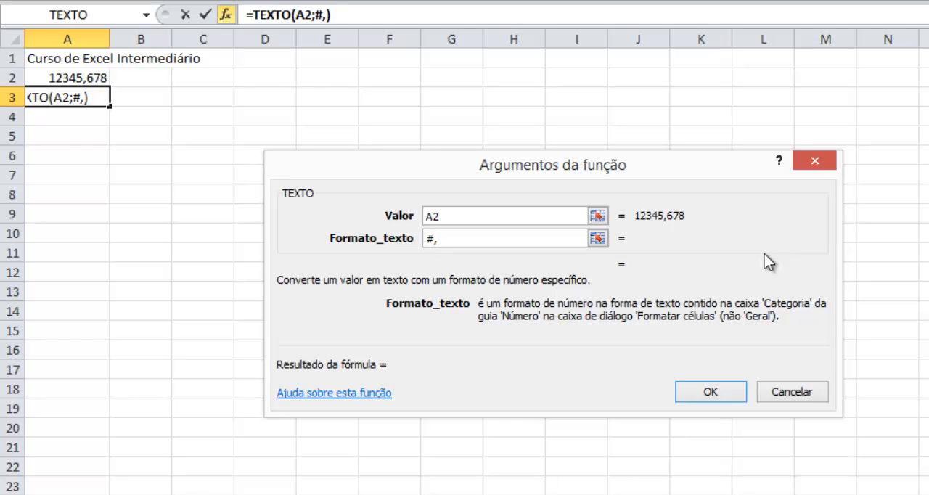
{"action": "type", "text": "##0.00"}
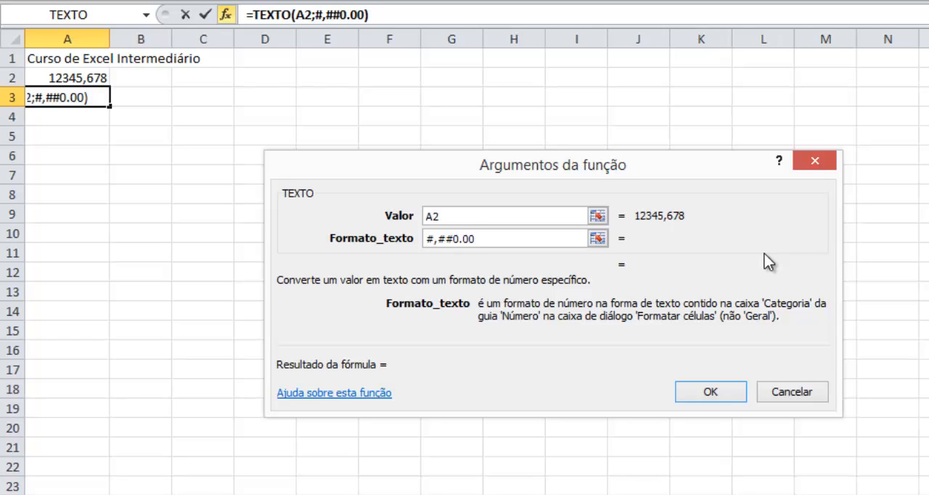
{"action": "key", "text": "Left"}
{"action": "key", "text": "Left"}
{"action": "key", "text": "Left"}
{"action": "key", "text": "Left"}
{"action": "key", "text": "Right"}
{"action": "key", "text": "Right"}
{"action": "key", "text": "Right"}
{"action": "key", "text": "Left"}
{"action": "key", "text": "Left"}
{"action": "key", "text": "Left"}
{"action": "key", "text": "Left"}
{"action": "key", "text": "Right"}
{"action": "key", "text": "Right"}
{"action": "key", "text": "Left"}
{"action": "key", "text": "Left"}
{"action": "key", "text": "Left"}
{"action": "key", "text": "Return"}
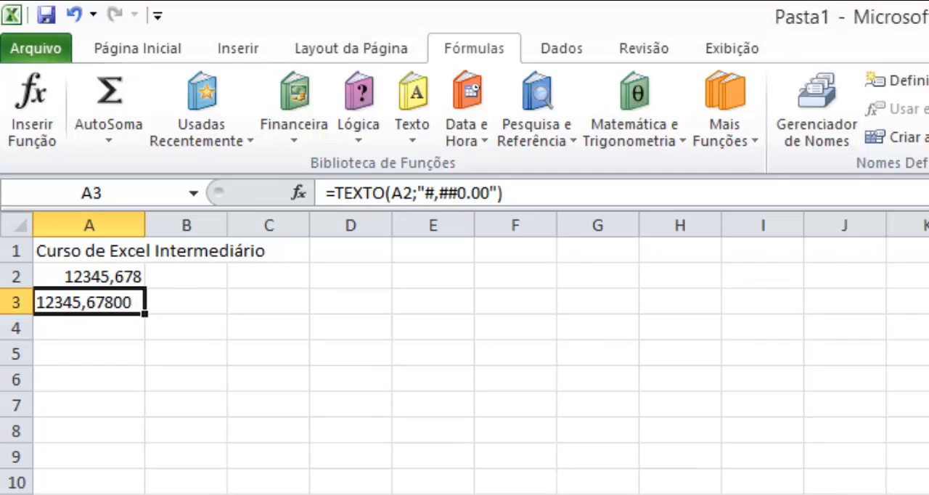
- Swap the separators in A3's TEXTO format so the formula reads =TEXTO(A2;"#.##0,00")
{"action": "left_click", "coordinate": [435, 193]}
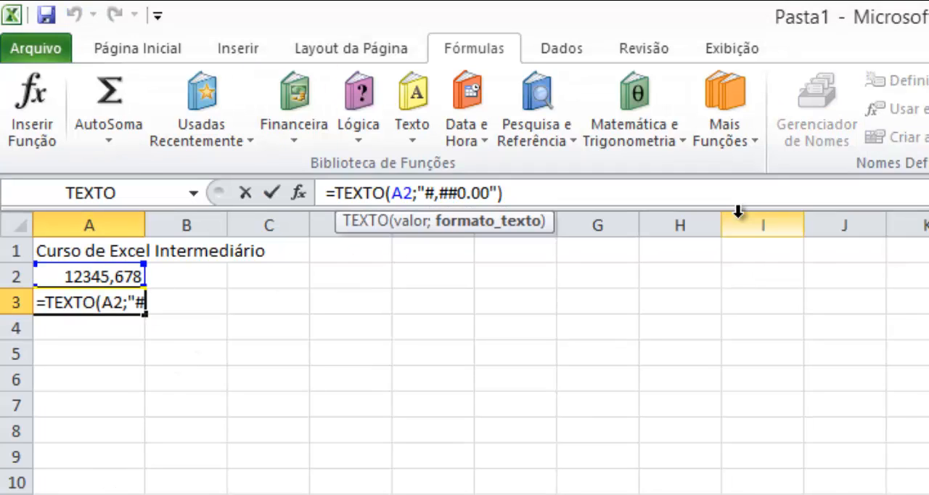
{"action": "key", "text": "Right"}
{"action": "type", "text": "."}
{"action": "key", "text": "Right"}
{"action": "key", "text": "Right"}
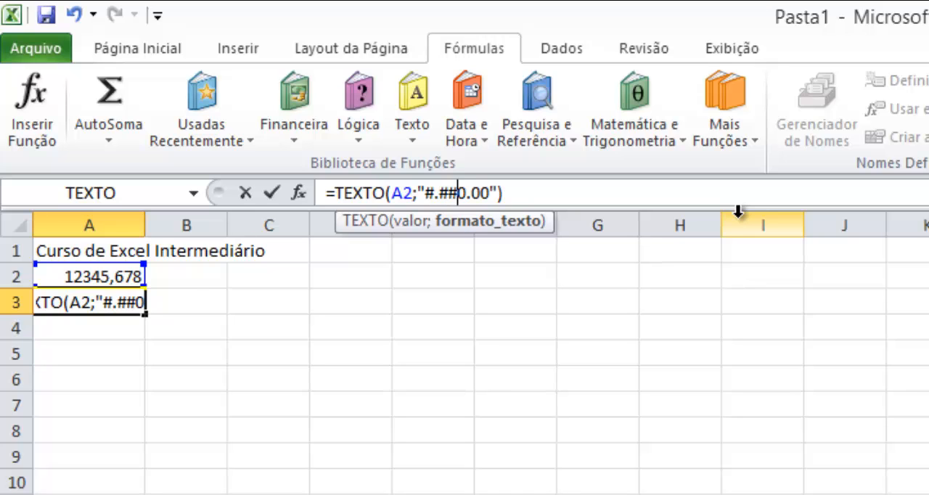
{"action": "key", "text": "Right"}
{"action": "key", "text": "shift+Right"}
{"action": "type", "text": ","}
{"action": "key", "text": "Return"}
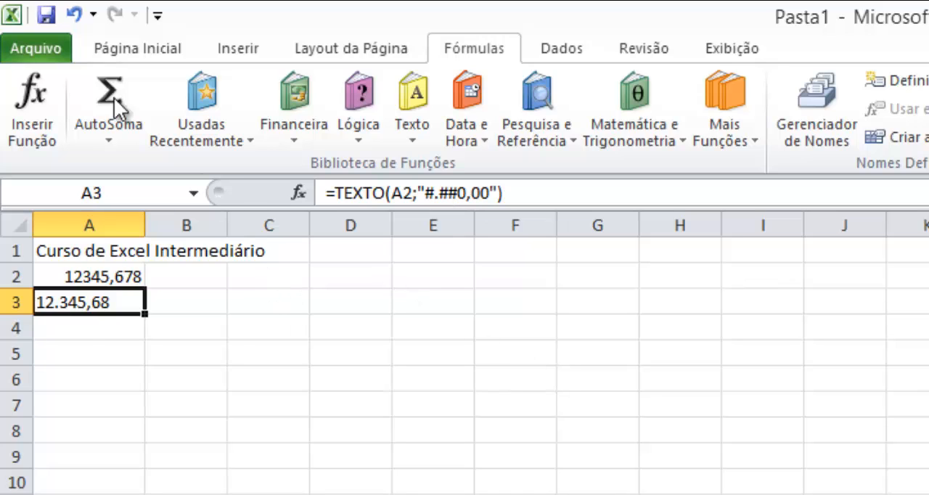
- Clear the number in A2 and the TEXTO formula in A3, leaving A2 selected
{"action": "left_click", "coordinate": [70, 320]}
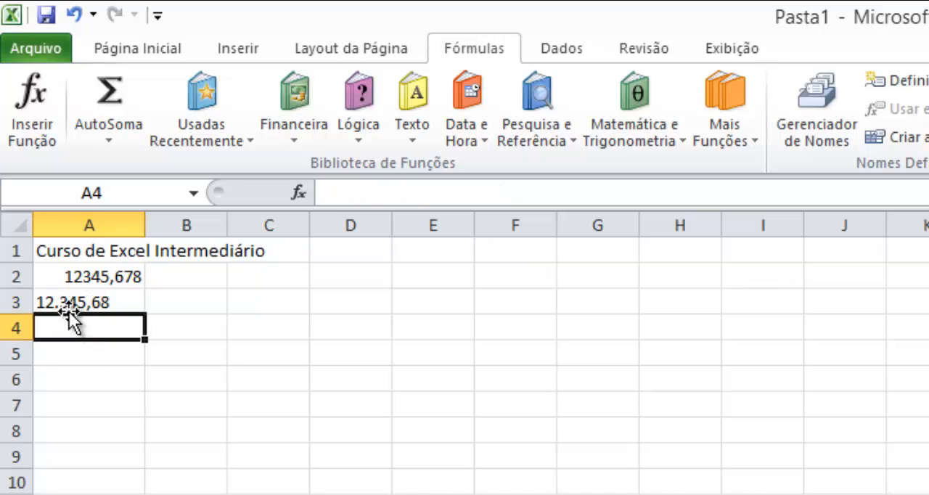
{"action": "left_click", "coordinate": [73, 305]}
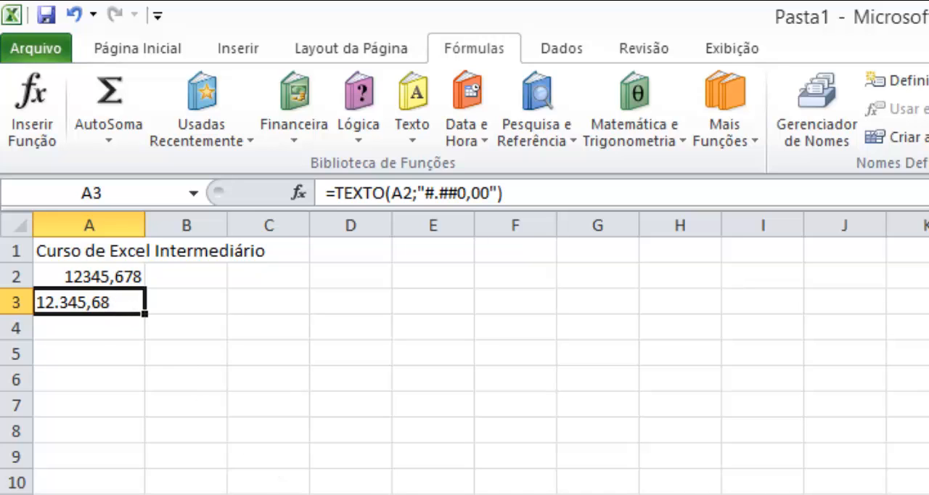
{"action": "key", "text": "Up"}
{"action": "key", "text": "Down"}
{"action": "key", "text": "Up"}
{"action": "key", "text": "shift+Down"}
{"action": "key", "text": "shift+Down"}
{"action": "key", "text": "shift+Up"}
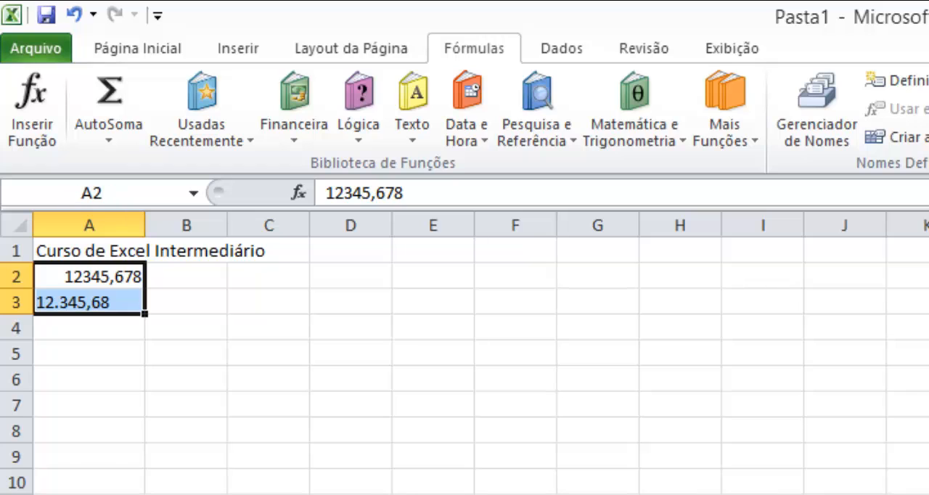
{"action": "key", "text": "Delete"}
{"action": "key", "text": "Up"}
{"action": "key", "text": "Down"}
- Check TIRAR's English name in the Notepad++ function list and switch back to Excel
{"action": "key", "text": "alt+Tab"}
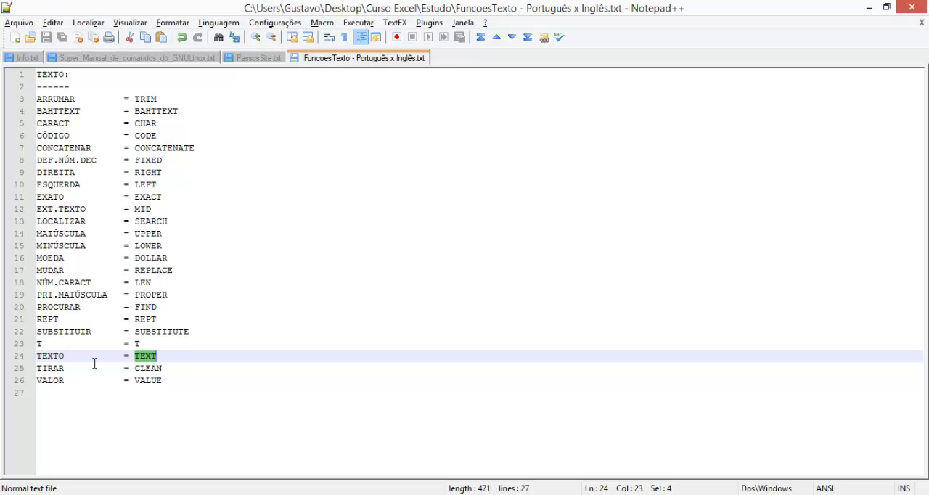
{"action": "left_click", "coordinate": [159, 371]}
{"action": "key", "text": "alt+Tab"}
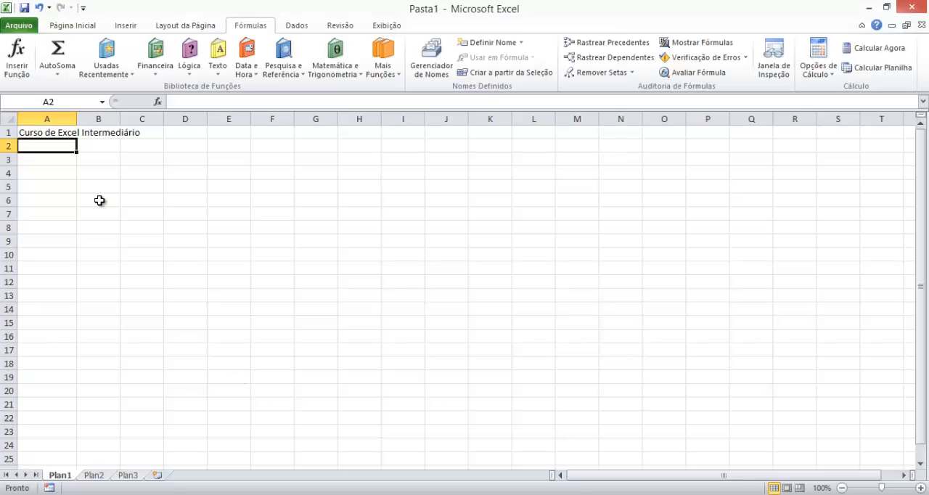
- Examine the TIRAR function's description and argument for A2 and close it without inserting the function
{"action": "left_click", "coordinate": [217, 69]}
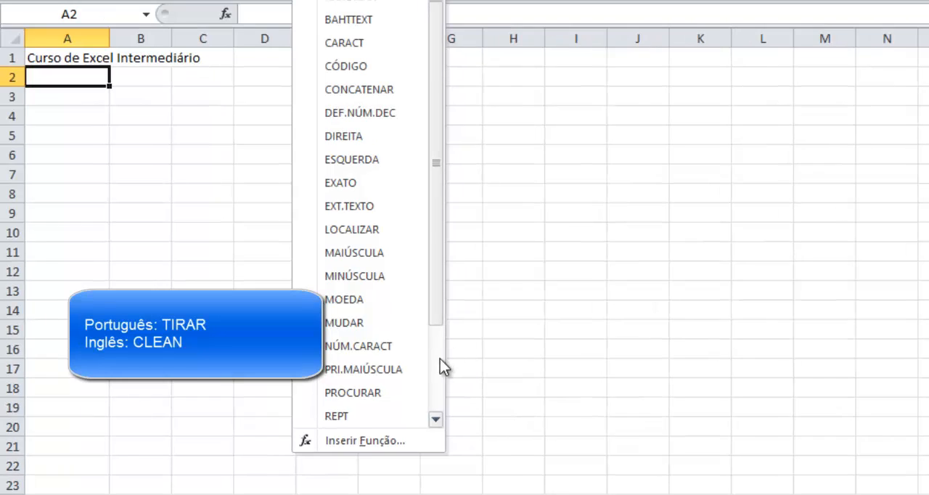
{"action": "scroll", "coordinate": [308, 348], "scroll_direction": "down", "scroll_amount": 2}
{"action": "left_click", "coordinate": [374, 390]}
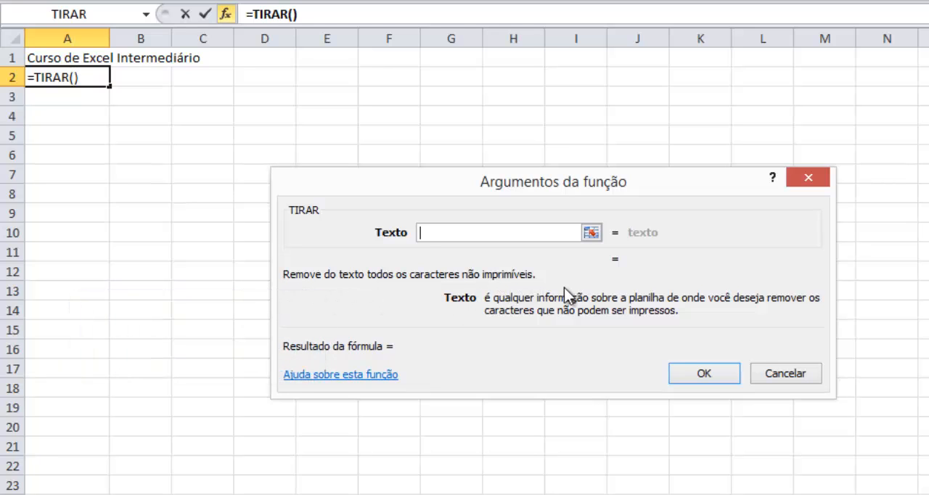
{"action": "left_click", "coordinate": [780, 377]}
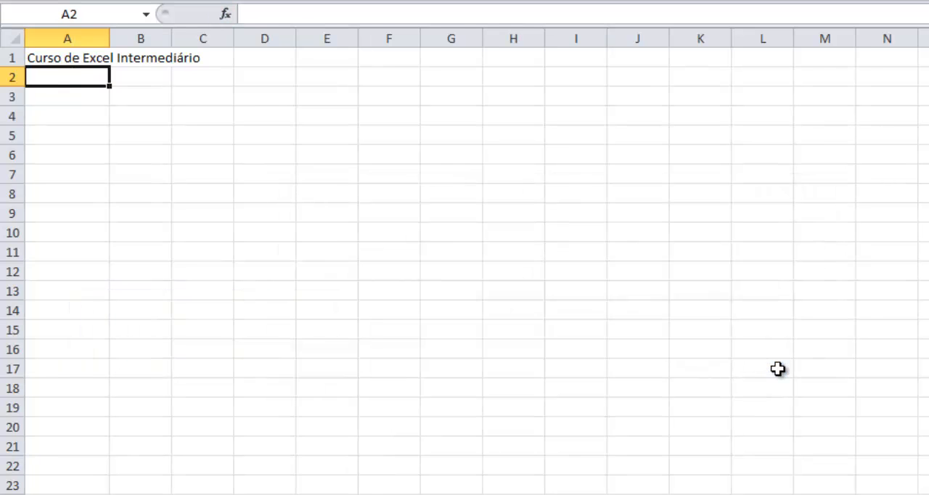
- Start a TIRAR formula in cell A2 with CARACT(27) as the beginning of its text
{"action": "type", "text": "=tri"}
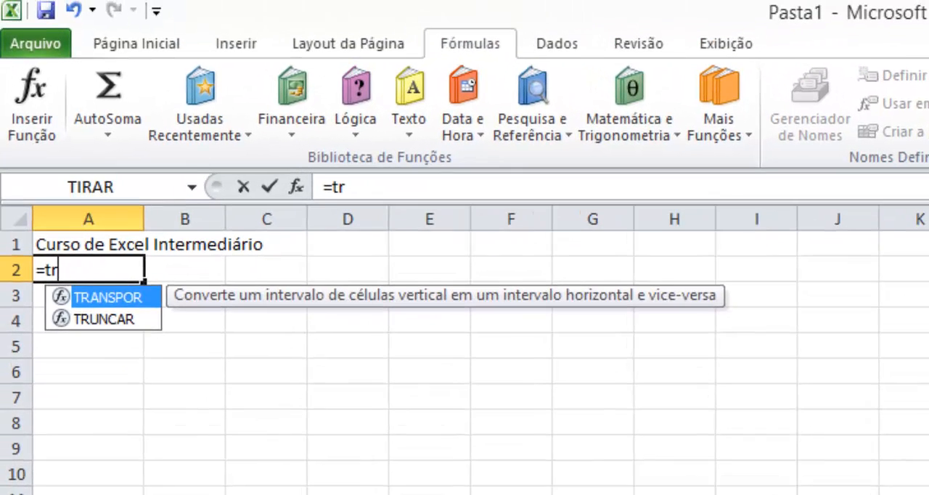
{"action": "key", "text": "BackSpace"}
{"action": "key", "text": "BackSpace"}
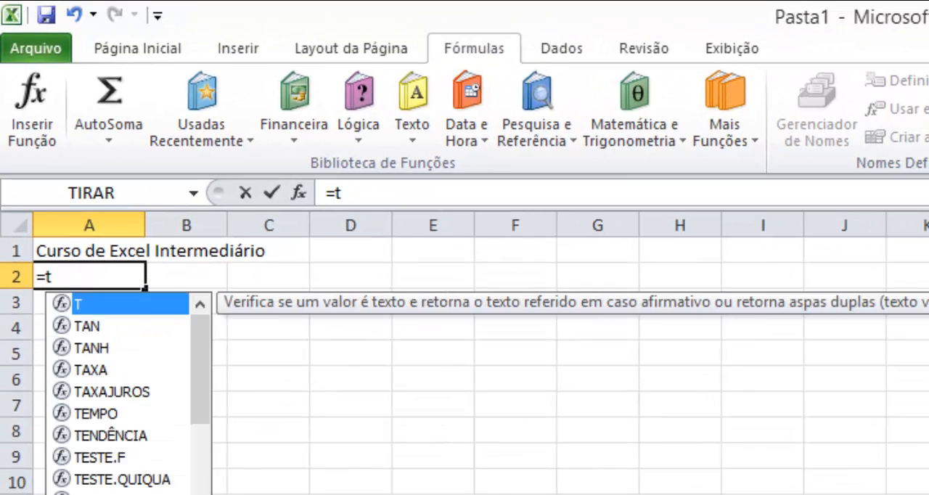
{"action": "type", "text": "ir"}
{"action": "key", "text": "Down"}
{"action": "key", "text": "Tab"}
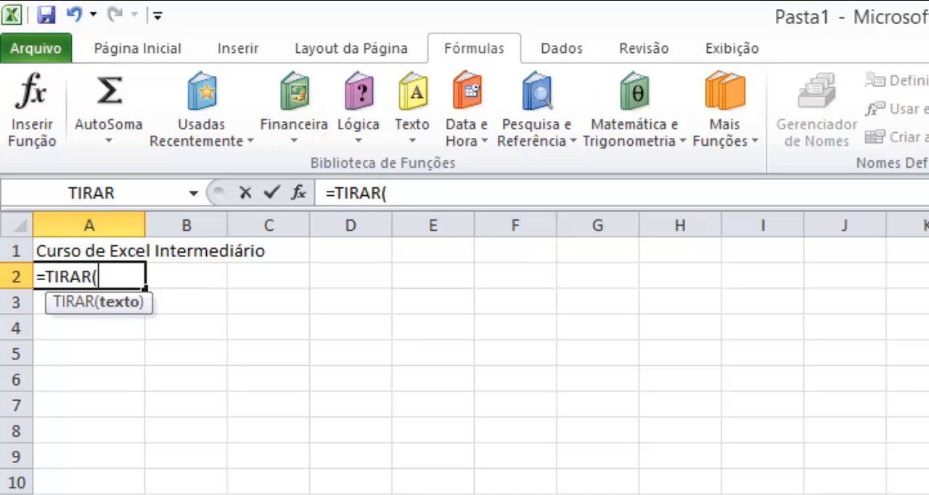
{"action": "type", "text": "car"}
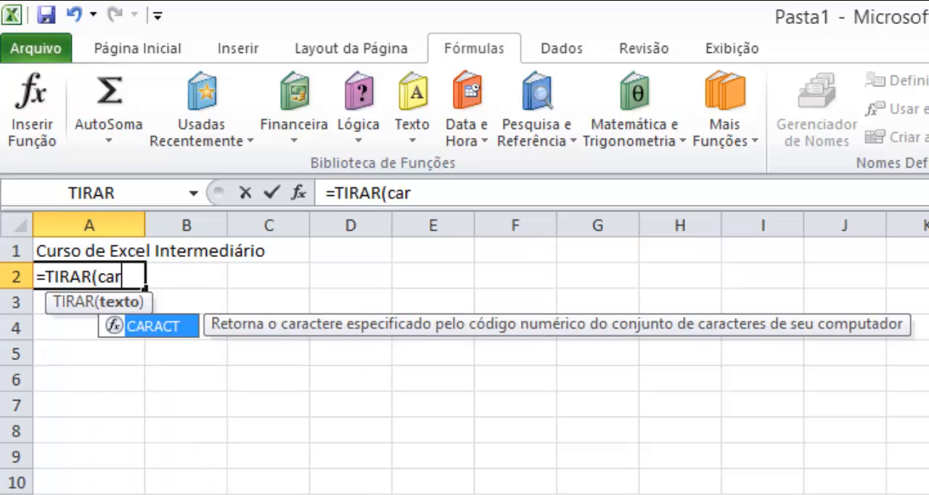
{"action": "key", "text": "Tab"}
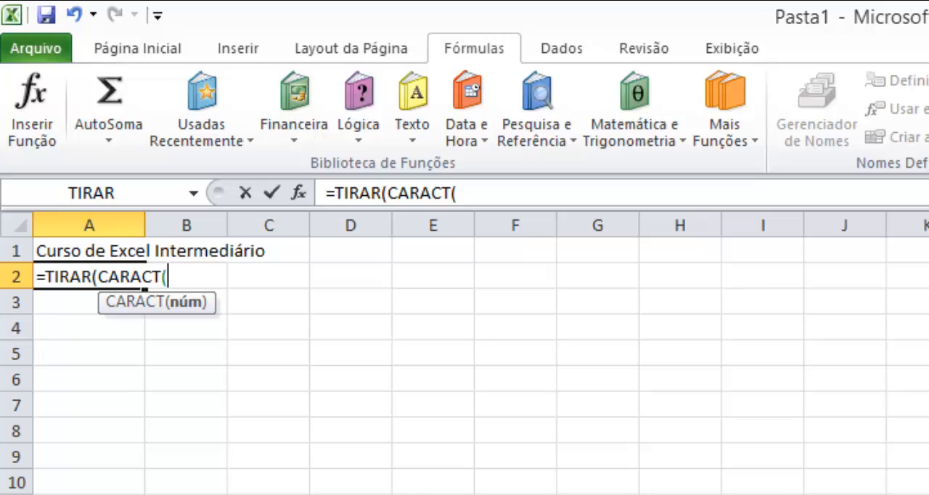
{"action": "type", "text": "27"}
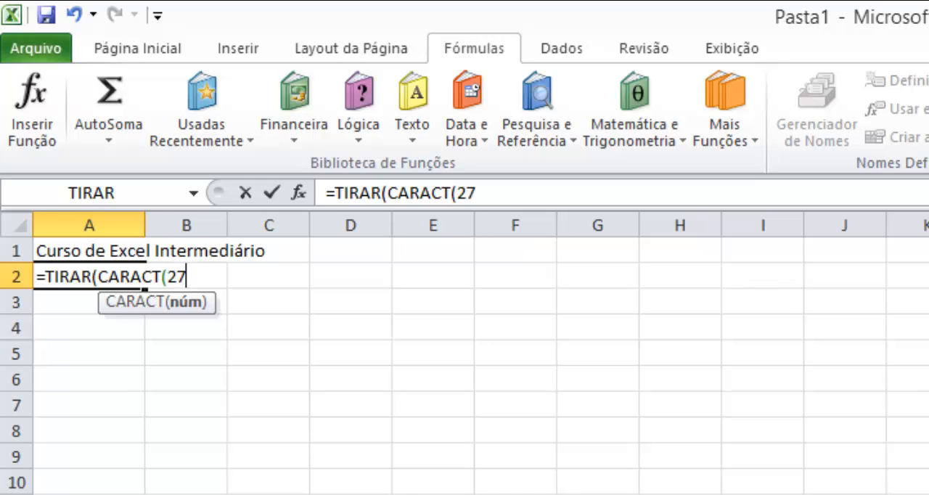
{"action": "type", "text": ")"}
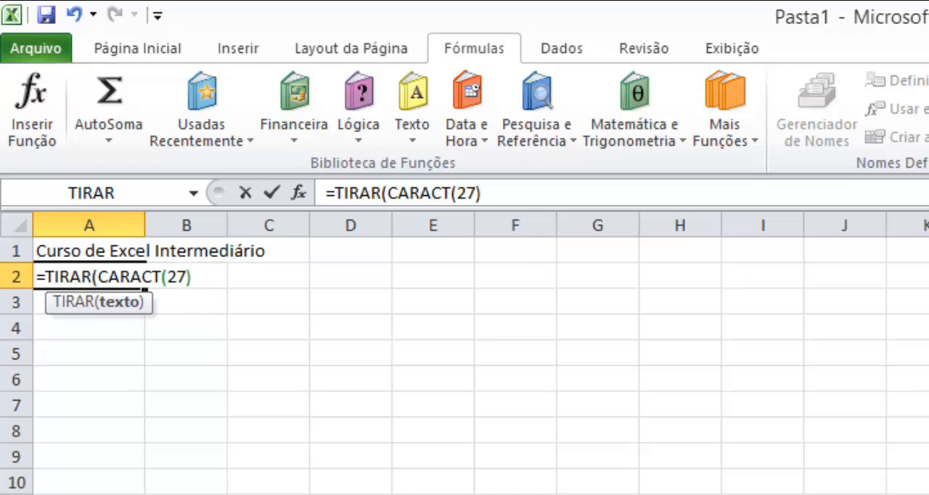
{"action": "type", "text": "&\"Gustav"}
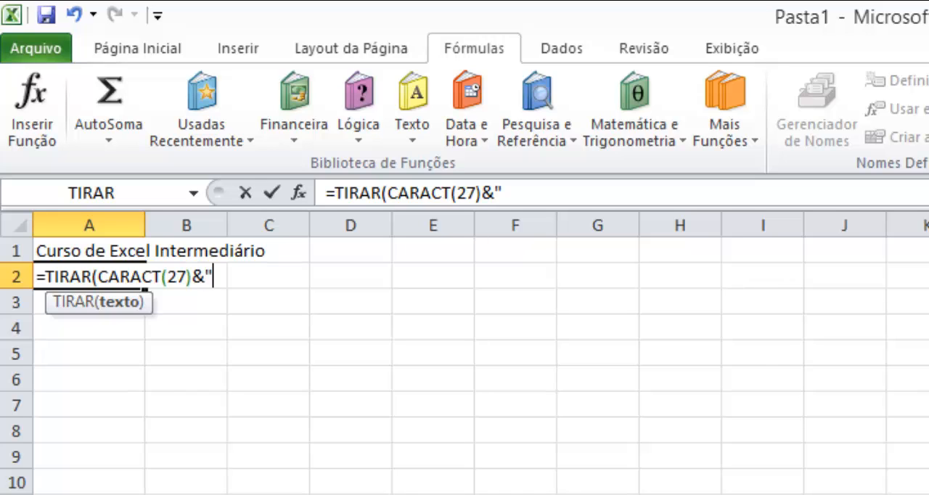
{"action": "type", "text": "o\"&"}
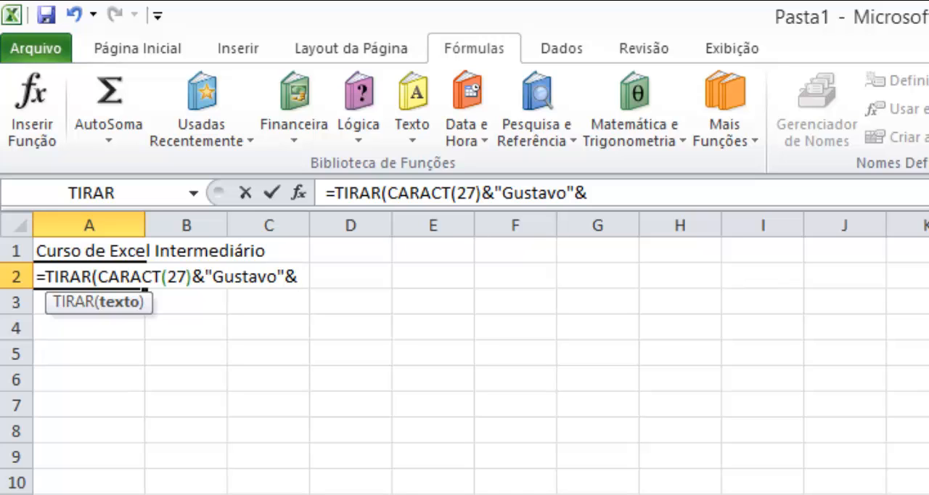
{"action": "type", "text": "car"}
- Join a quoted first name and CARACT(7) to the TIRAR text with &, enter the formula and reselect A2
{"action": "key", "text": "Tab"}
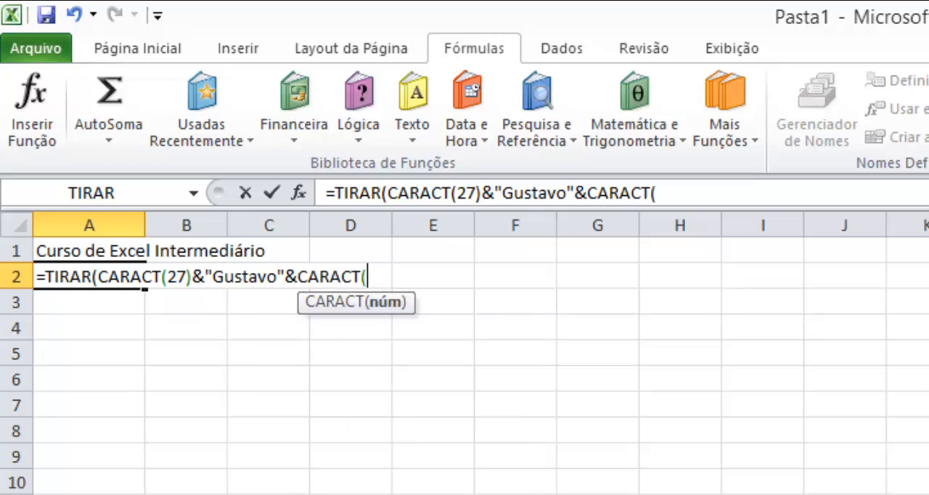
{"action": "type", "text": "7)"}
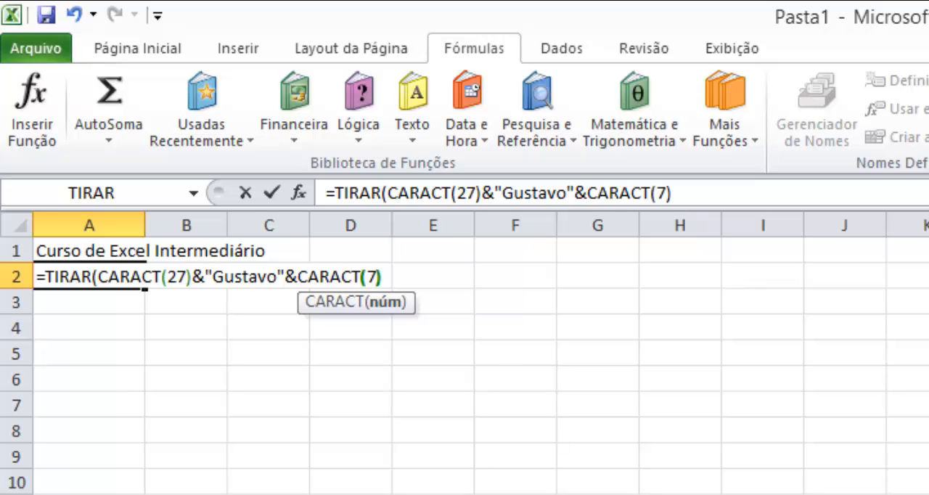
{"action": "type", "text": ")"}
{"action": "key", "text": "Return"}
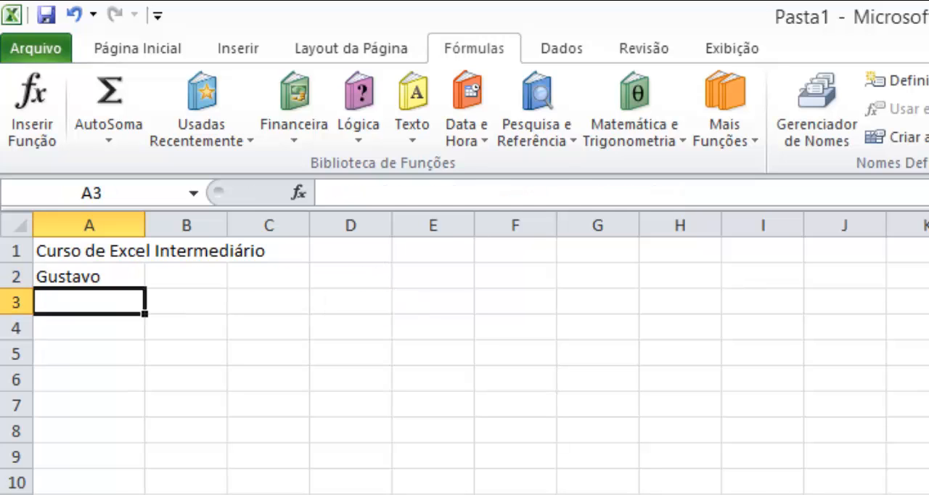
{"action": "key", "text": "Up"}
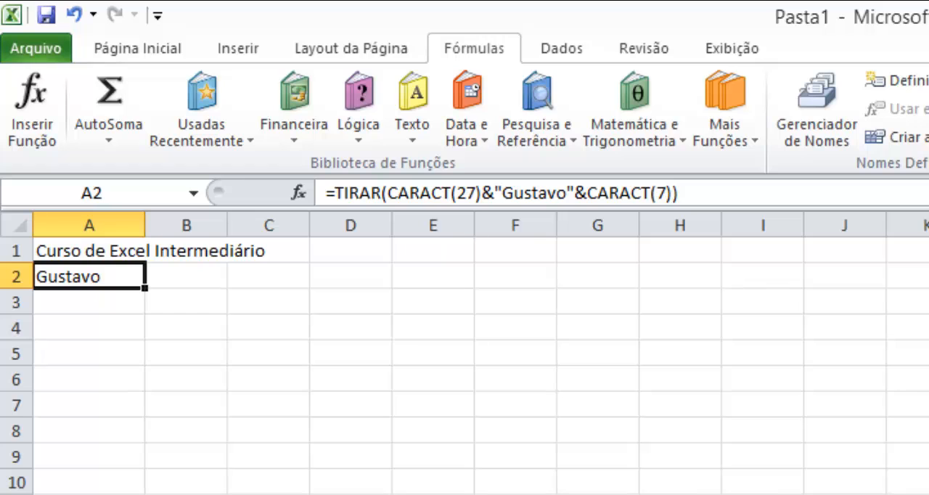
- Enter the formulas =CARACT(27) in cell A3 and =CARACT(7) in cell A4
{"action": "key", "text": "Down"}
{"action": "type", "text": "=ca"}
{"action": "key", "text": "Tab"}
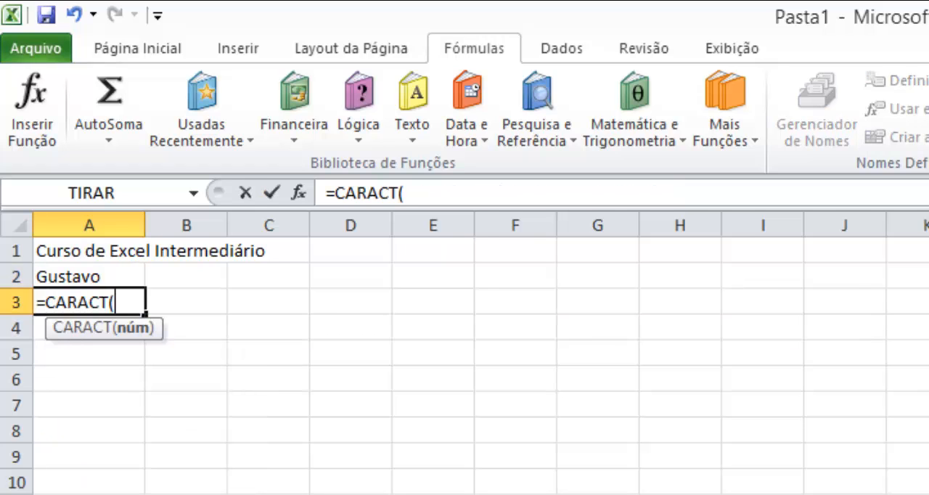
{"action": "type", "text": "27"}
{"action": "key", "text": "Return"}
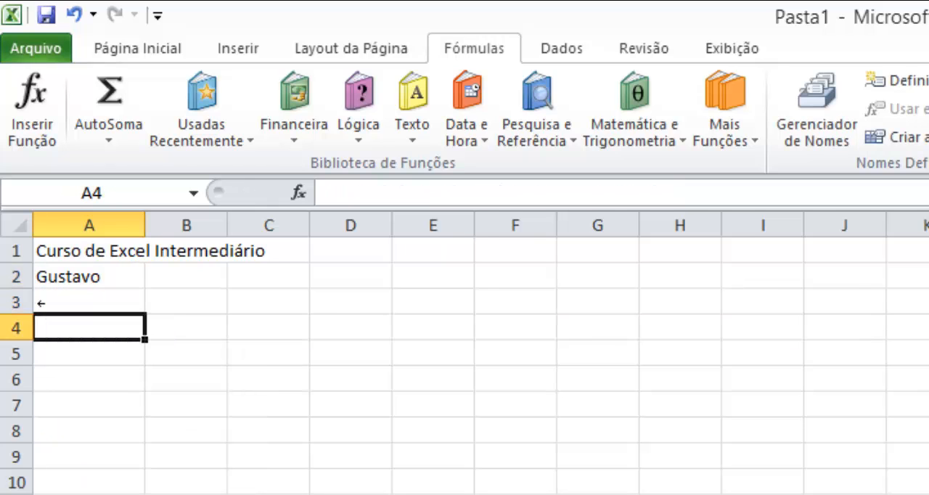
{"action": "type", "text": "=ca"}
{"action": "key", "text": "Tab"}
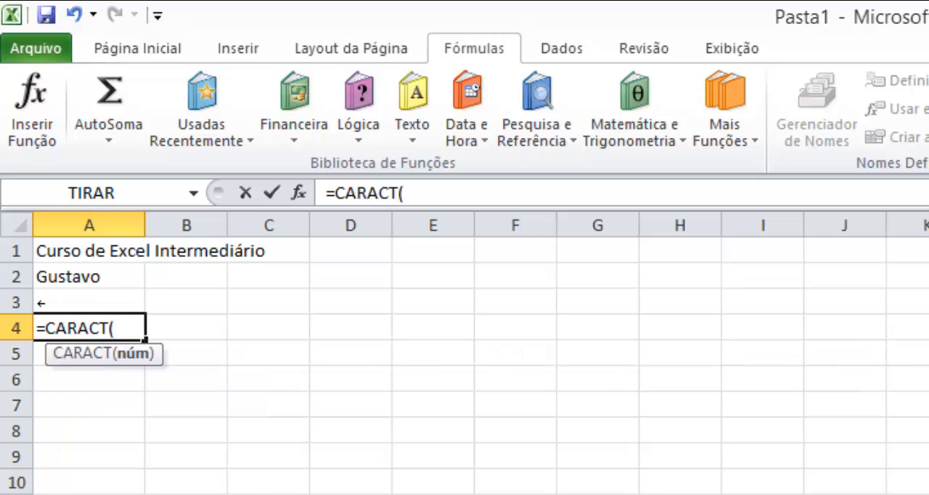
{"action": "type", "text": "7)"}
{"action": "key", "text": "Return"}
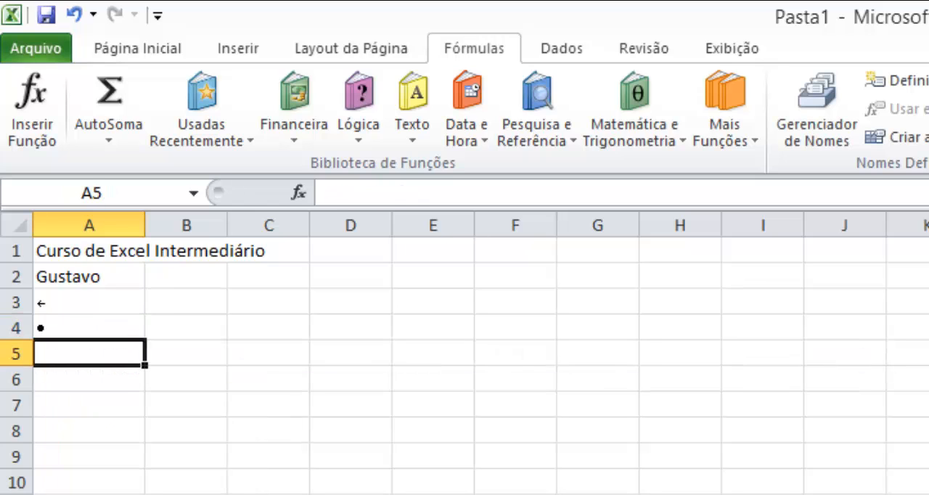
- Remove the TIRAR function from A2's formula, keeping only CARACT(27), the quoted first name and CARACT(7) joined with &
{"action": "key", "text": "Up"}
{"action": "key", "text": "Up"}
{"action": "key", "text": "Up"}
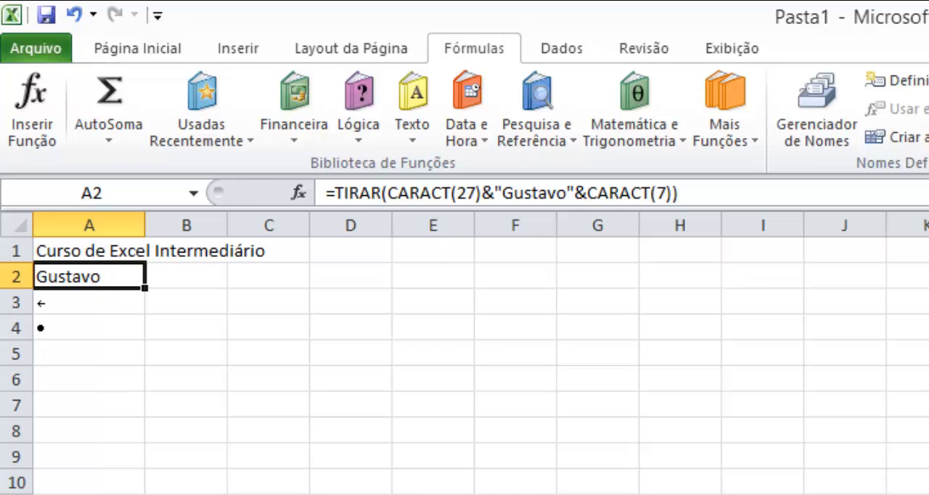
{"action": "key", "text": "F2"}
{"action": "key", "text": "BackSpace"}
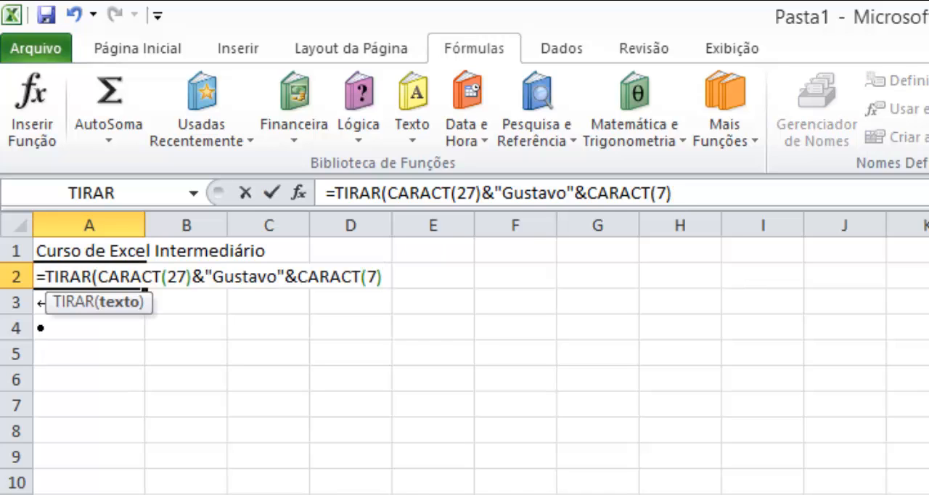
{"action": "key", "text": "ctrl+Left"}
{"action": "key", "text": "ctrl+Left"}
{"action": "key", "text": "ctrl+Left"}
{"action": "key", "text": "ctrl+Left"}
{"action": "key", "text": "ctrl+Left"}
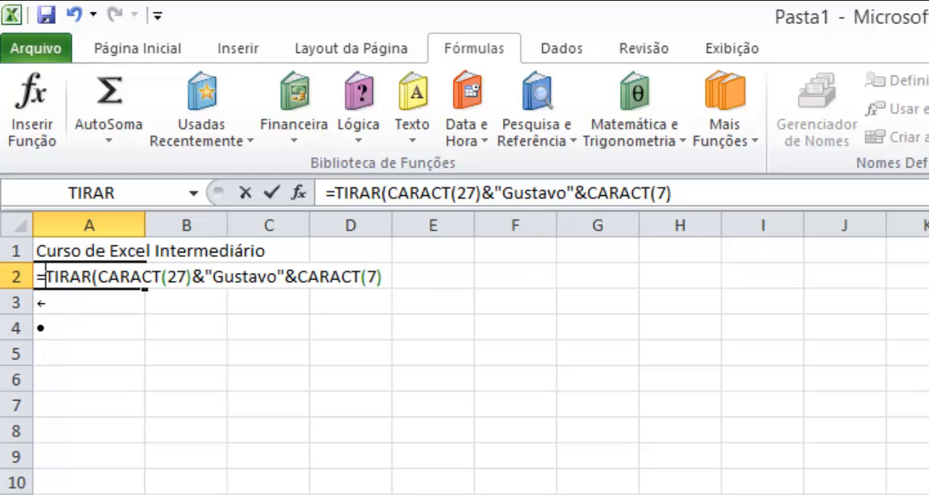
{"action": "key", "text": "ctrl+Right"}
{"action": "key", "text": "ctrl+Right"}
{"action": "key", "text": "ctrl+Left"}
{"action": "key", "text": "Delete"}
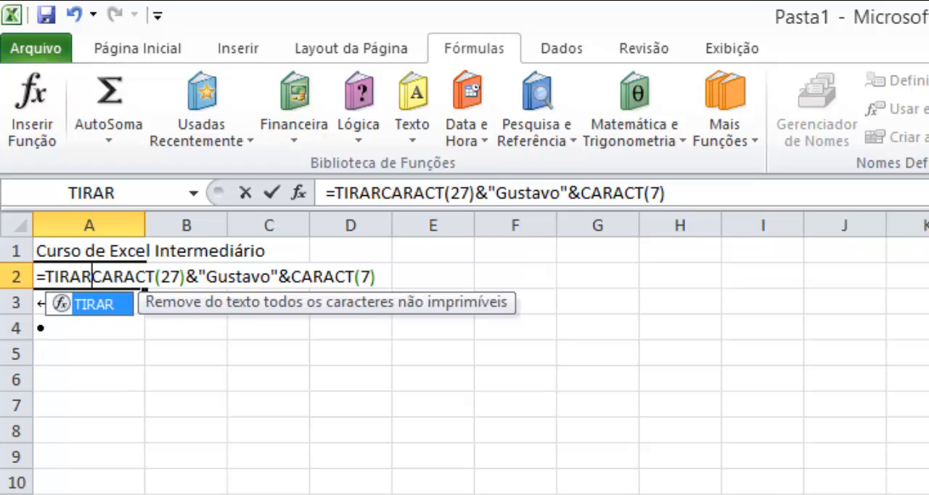
{"action": "key", "text": "BackSpace"}
{"action": "key", "text": "BackSpace"}
{"action": "key", "text": "BackSpace"}
{"action": "key", "text": "BackSpace"}
{"action": "key", "text": "BackSpace"}
{"action": "key", "text": "Return"}
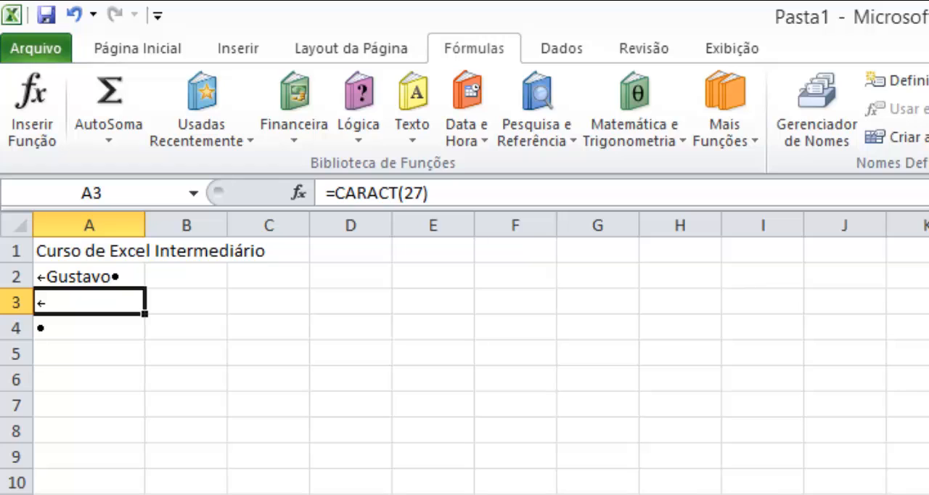
- Replace the content of cell A3 with the formula =TIRAR(A2)
{"action": "type", "text": "=tr"}
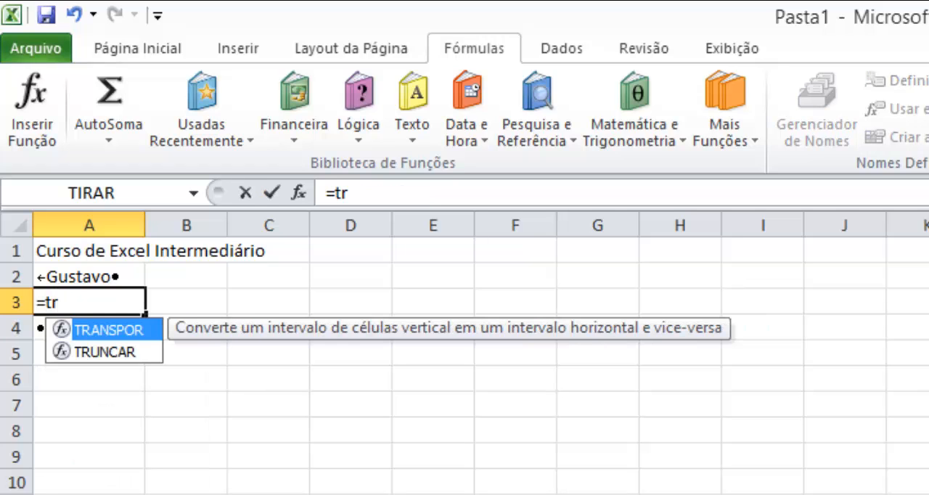
{"action": "type", "text": "i"}
{"action": "key", "text": "BackSpace"}
{"action": "type", "text": "i"}
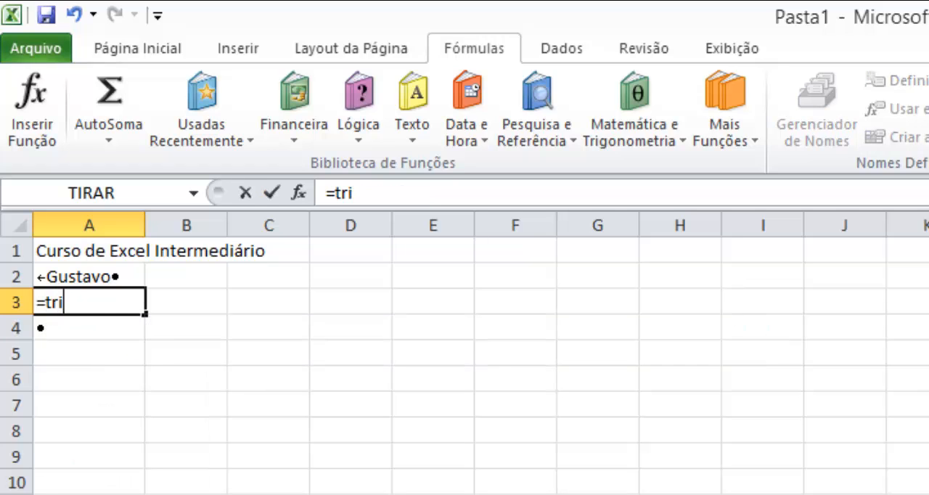
{"action": "key", "text": "BackSpace"}
{"action": "key", "text": "BackSpace"}
{"action": "type", "text": "ir"}
{"action": "key", "text": "Tab"}
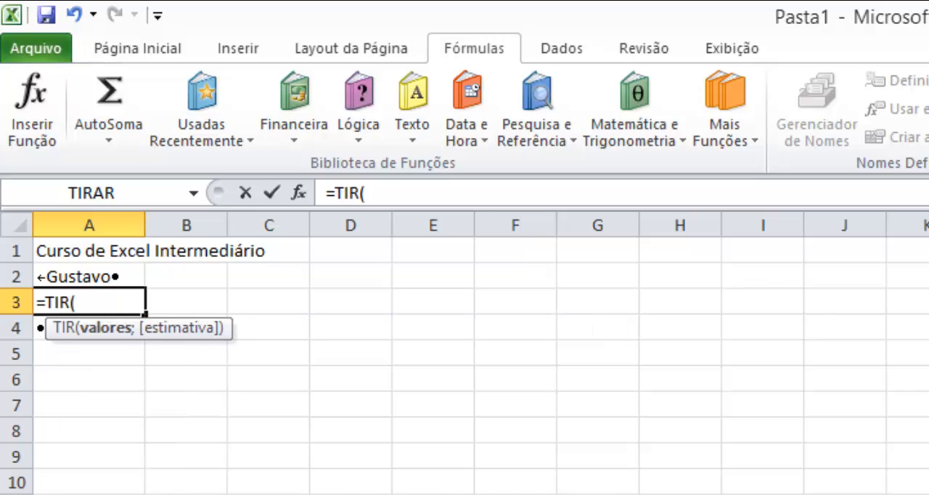
{"action": "key", "text": "BackSpace"}
{"action": "key", "text": "Down"}
{"action": "key", "text": "Tab"}
{"action": "key", "text": "Up"}
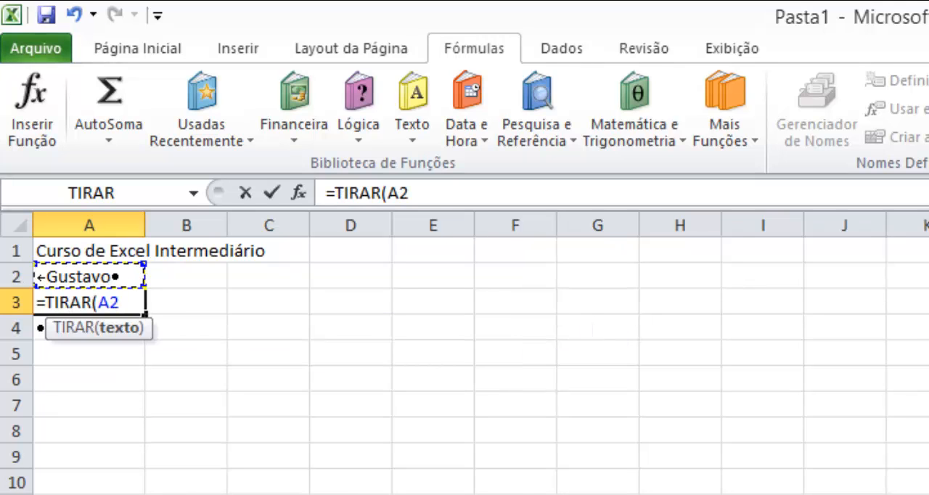
{"action": "type", "text": ")"}
{"action": "key", "text": "Return"}
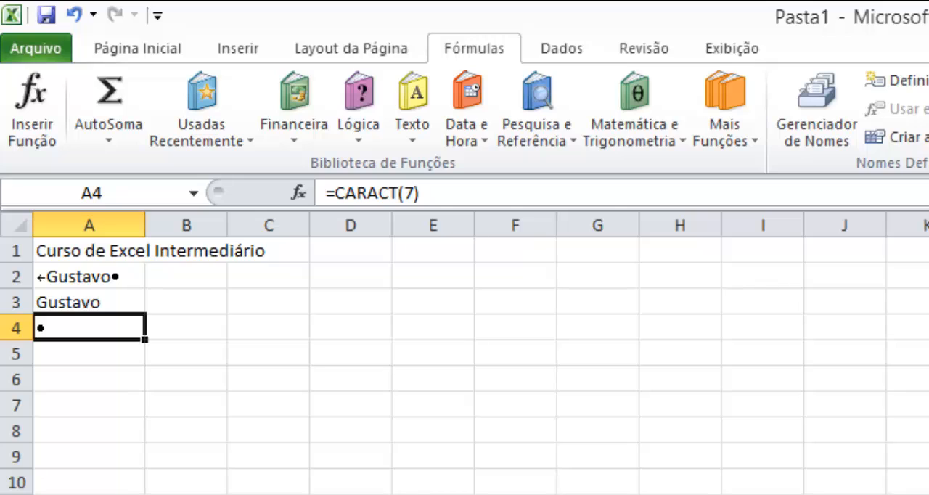
- Clear the contents of cells A2 to A4
{"action": "key", "text": "Up"}
{"action": "key", "text": "Up"}
{"action": "key", "text": "shift+Down"}
{"action": "key", "text": "shift+Down"}
{"action": "key", "text": "Delete"}
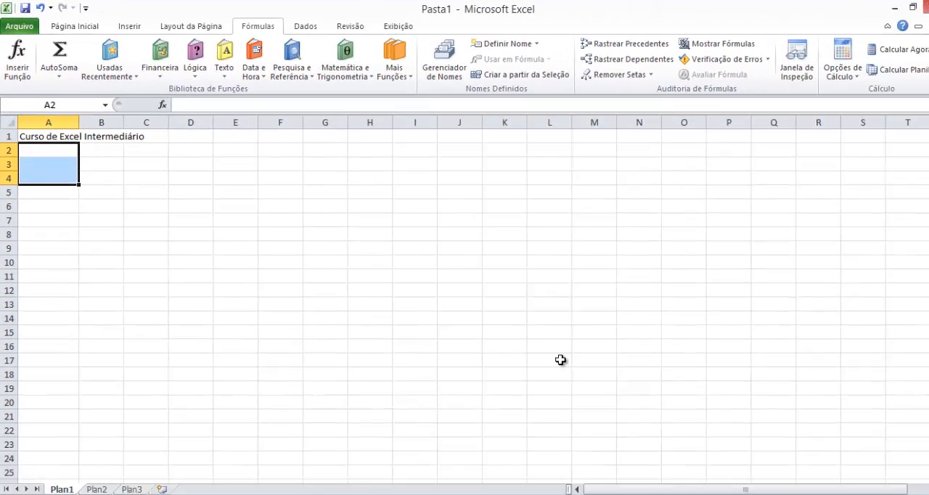
- Check VALOR's English name in the Notepad++ function list and switch back to Excel
{"action": "key", "text": "alt+Tab"}
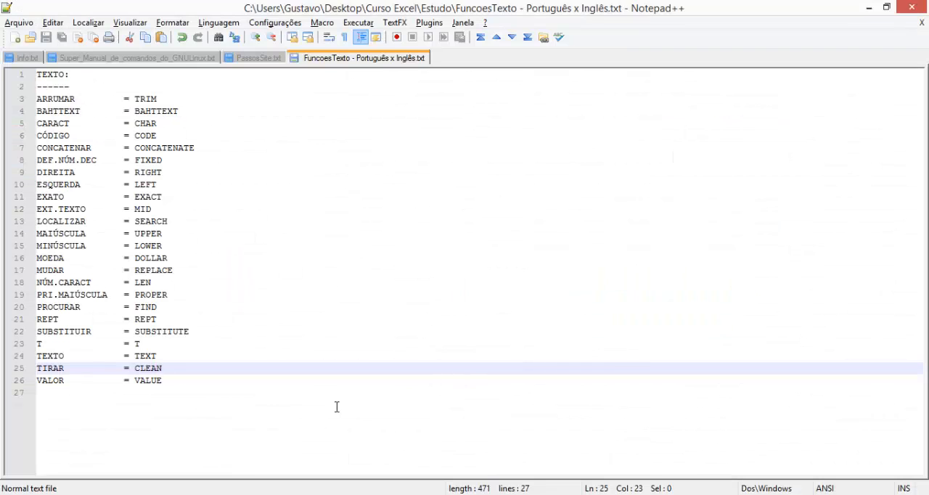
{"action": "key", "text": "alt+Tab"}
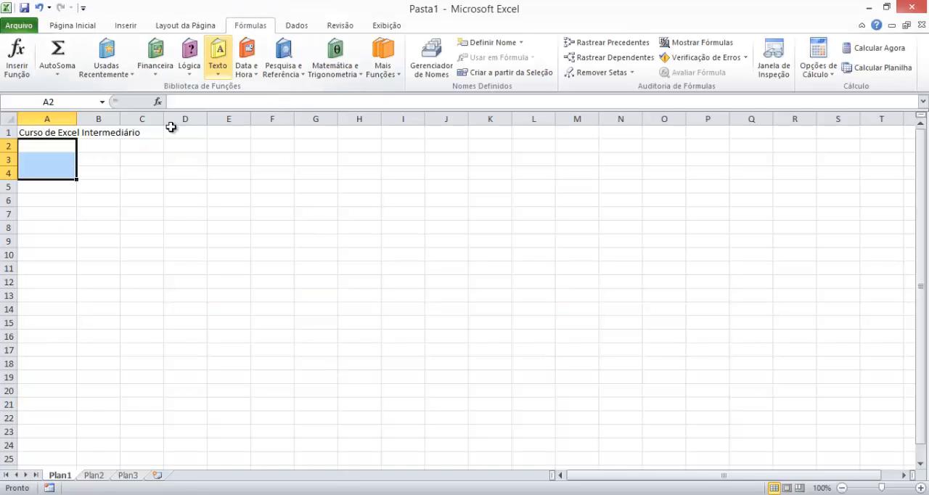
- Insert the VALOR text function in cell A2 with 12345,678 as its Texto argument
{"action": "left_click", "coordinate": [55, 146]}
{"action": "left_click", "coordinate": [218, 58]}
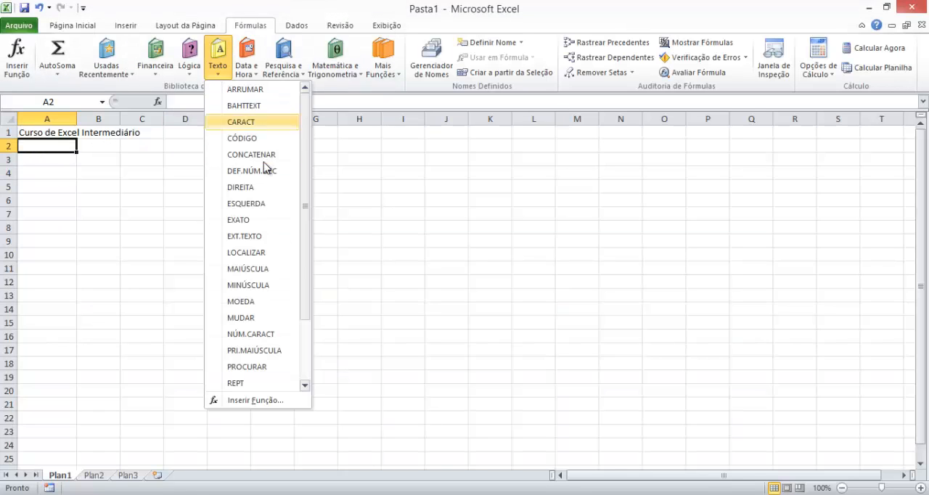
{"action": "scroll", "coordinate": [309, 374], "scroll_direction": "down", "scroll_amount": 2}
{"action": "left_click", "coordinate": [279, 382]}
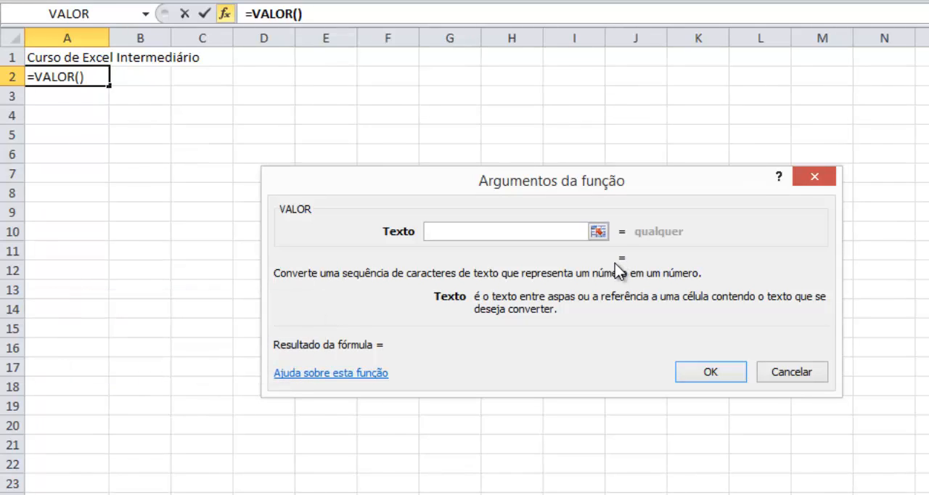
{"action": "type", "text": "123"}
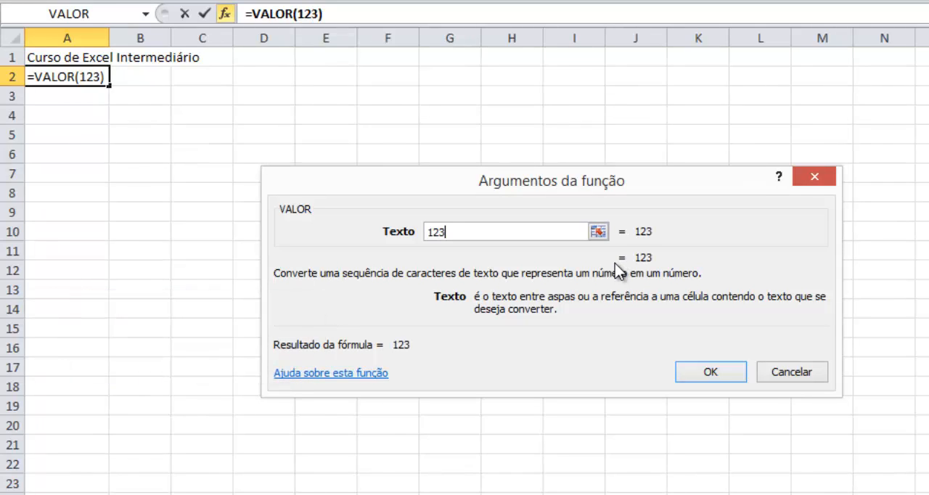
{"action": "type", "text": "45"}
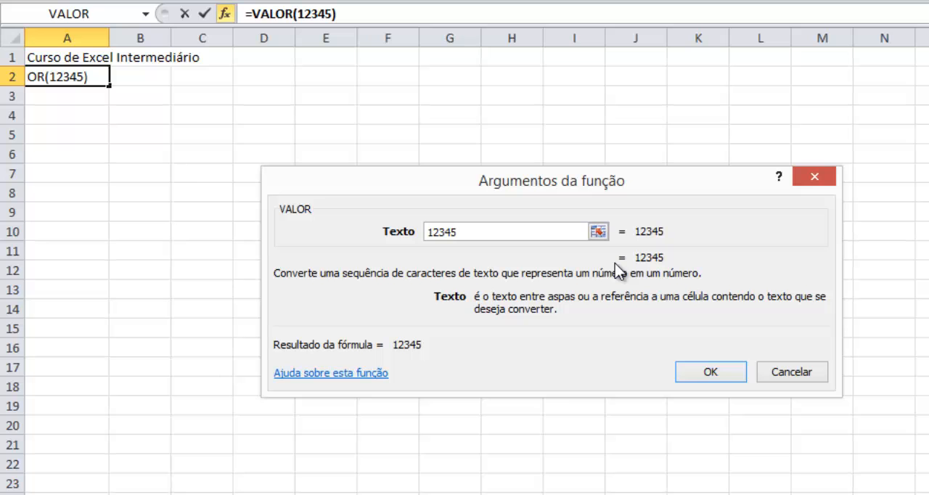
{"action": "type", "text": ",678"}
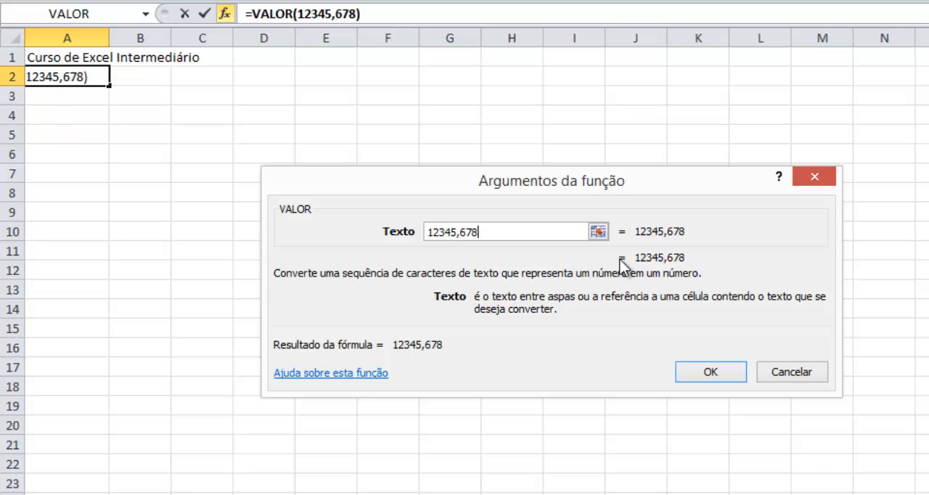
{"action": "key", "text": "Return"}
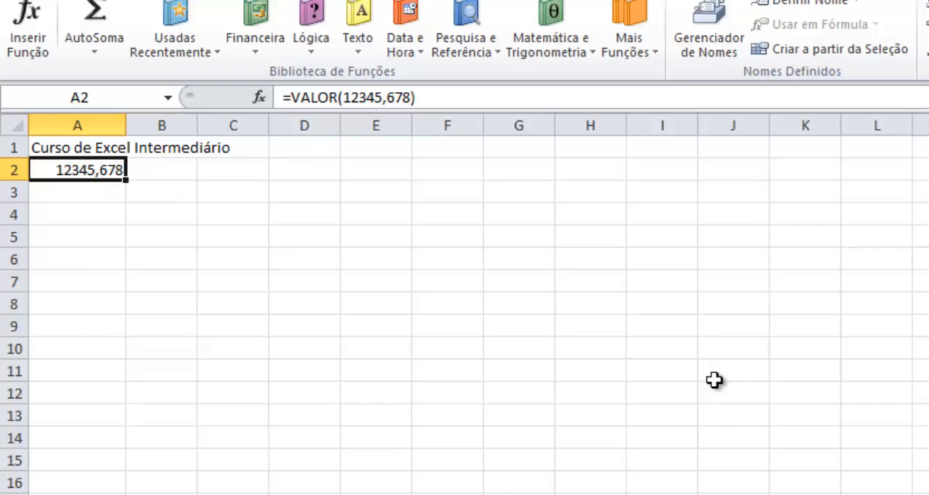
- Edit the VALOR formula in A2 to enclose its argument 12345,678 in quotation marks
{"action": "key", "text": "Return"}
{"action": "key", "text": "Up"}
{"action": "key", "text": "F2"}
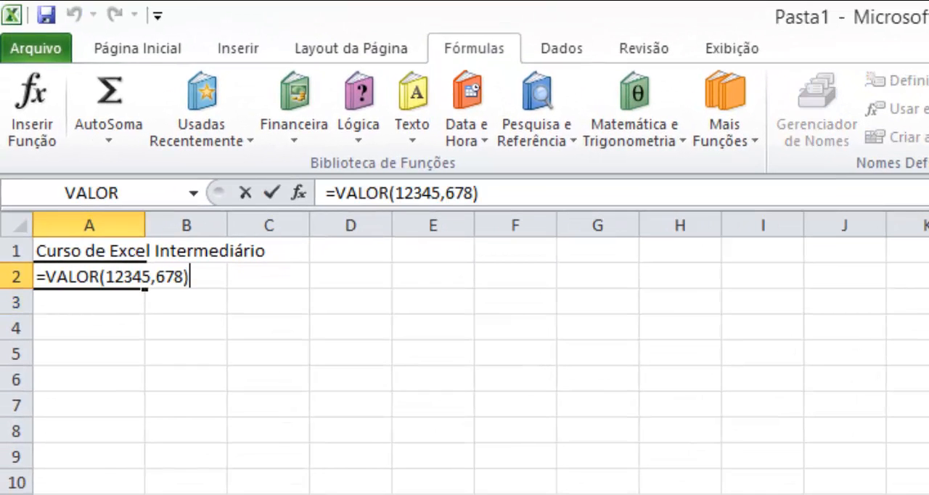
{"action": "key", "text": "Left"}
{"action": "type", "text": "\""}
{"action": "key", "text": "Left"}
{"action": "key", "text": "Left"}
{"action": "key", "text": "Left"}
{"action": "key", "text": "Left"}
{"action": "key", "text": "Left"}
{"action": "key", "text": "Left"}
{"action": "key", "text": "Left"}
{"action": "key", "text": "Left"}
{"action": "key", "text": "Left"}
{"action": "key", "text": "Left"}
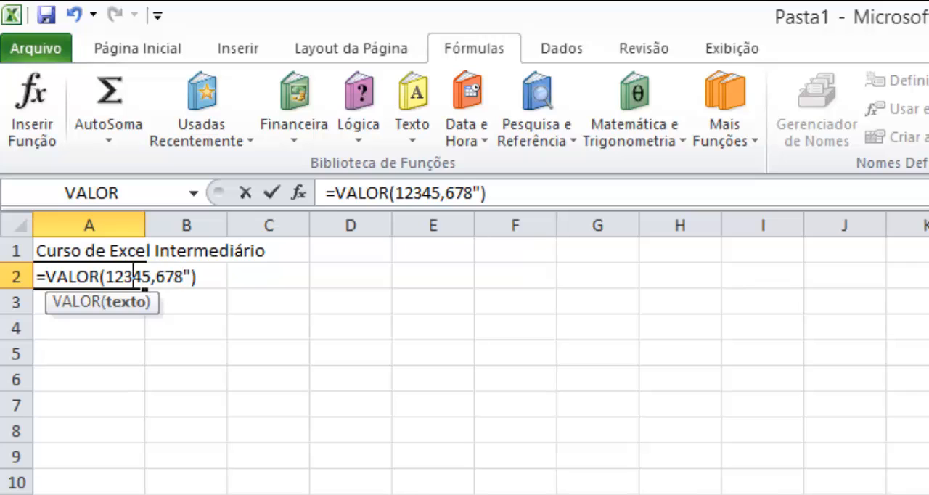
{"action": "type", "text": "\""}
{"action": "key", "text": "Return"}
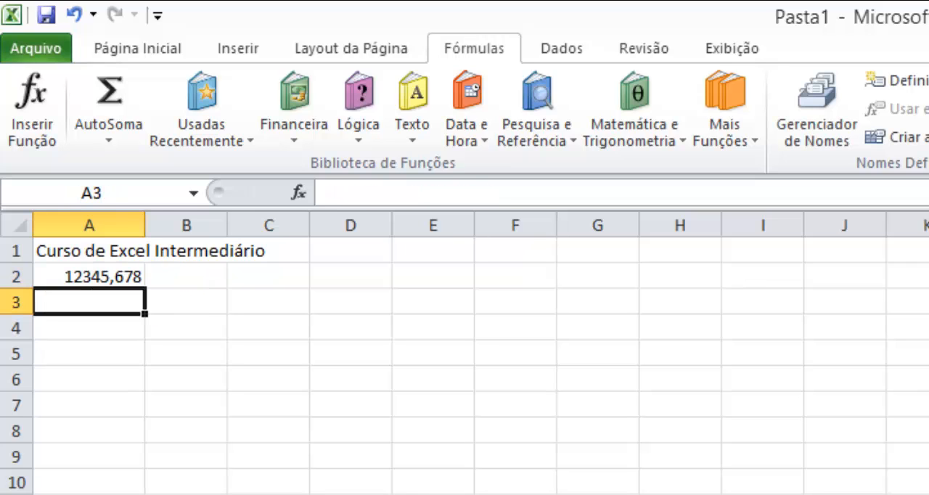
- Enter a formula in cell A3 that adds 1 to the value of A2
{"action": "type", "text": "="}
{"action": "key", "text": "Up"}
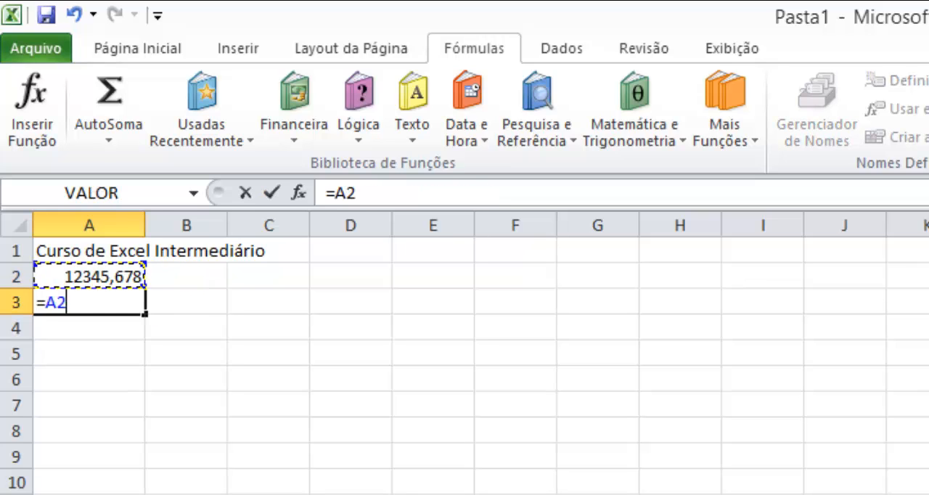
{"action": "type", "text": "+1"}
{"action": "key", "text": "Return"}
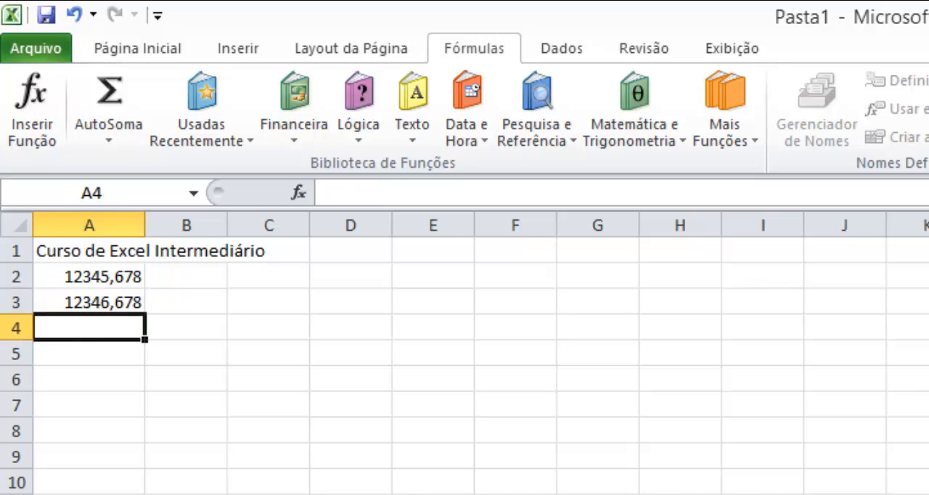